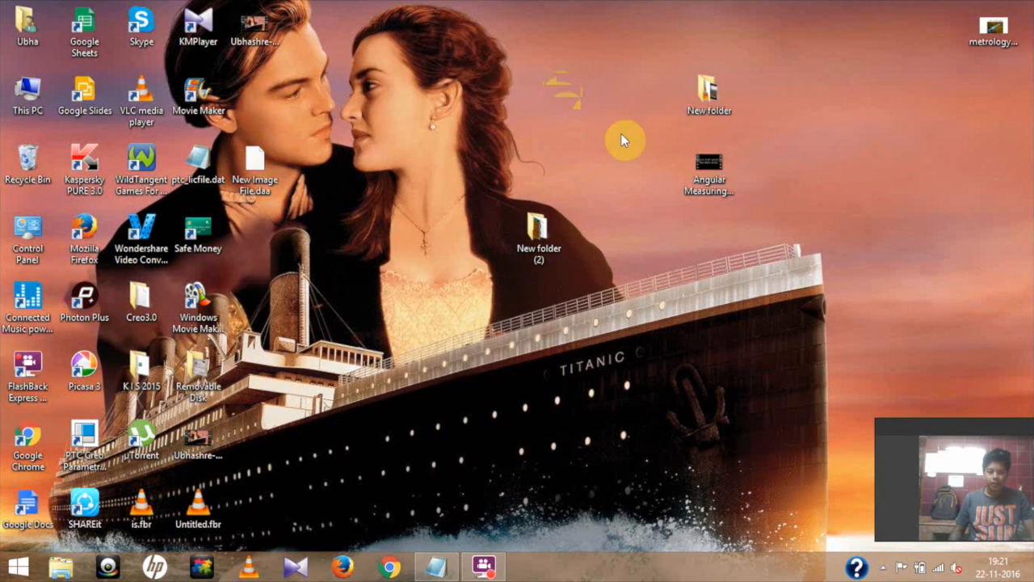
# Step: Start PTC Creo Parametric and create a new file of type Sketch with the default name
pyautogui.doubleClick(97, 454)
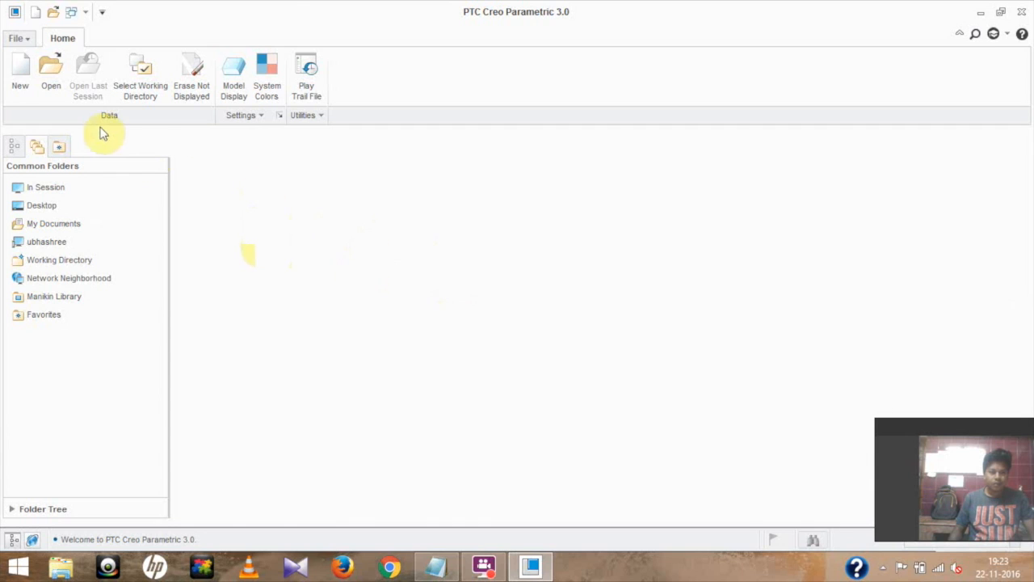
pyautogui.click(20, 85)
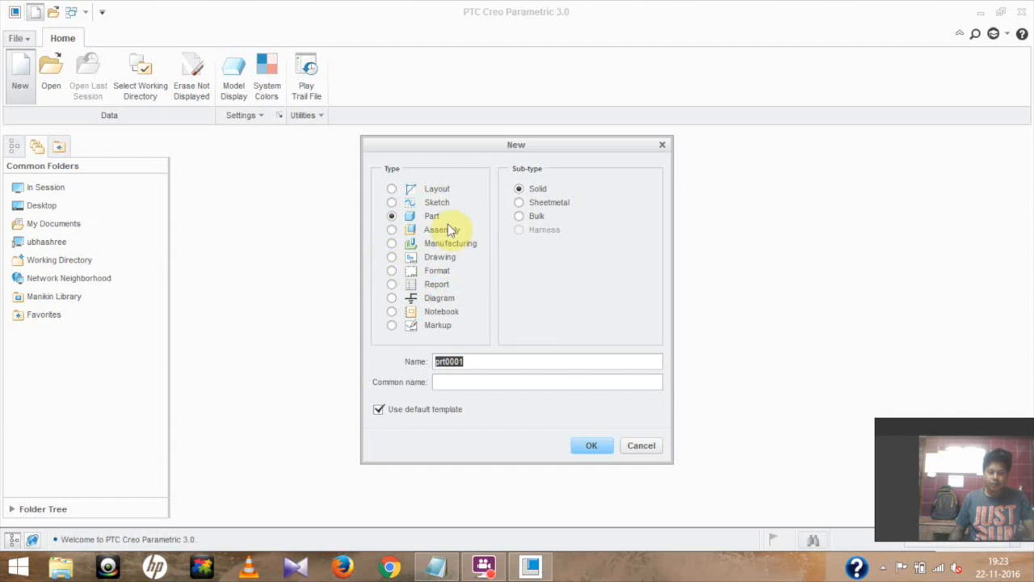
pyautogui.click(392, 203)
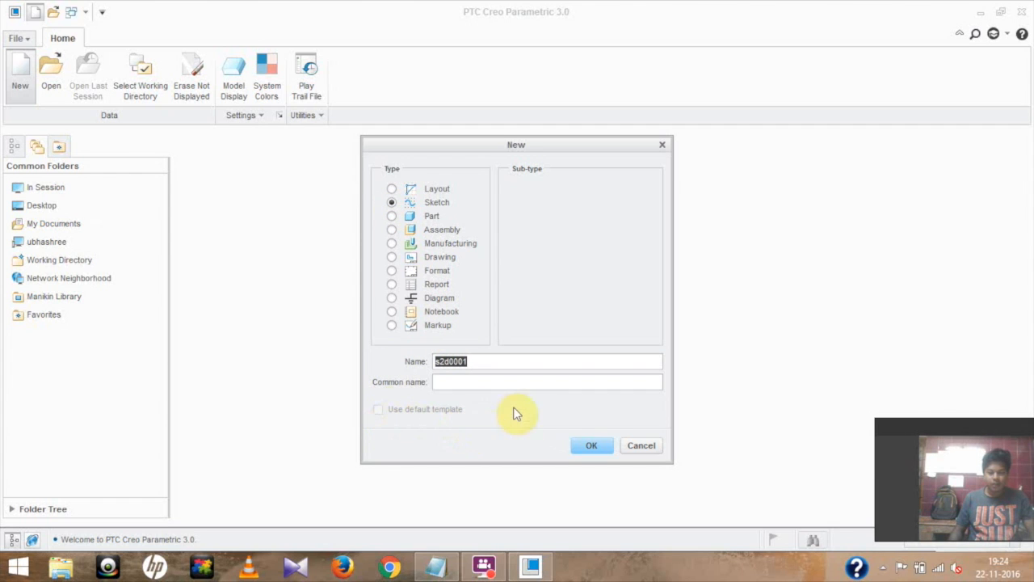
pyautogui.click(593, 446)
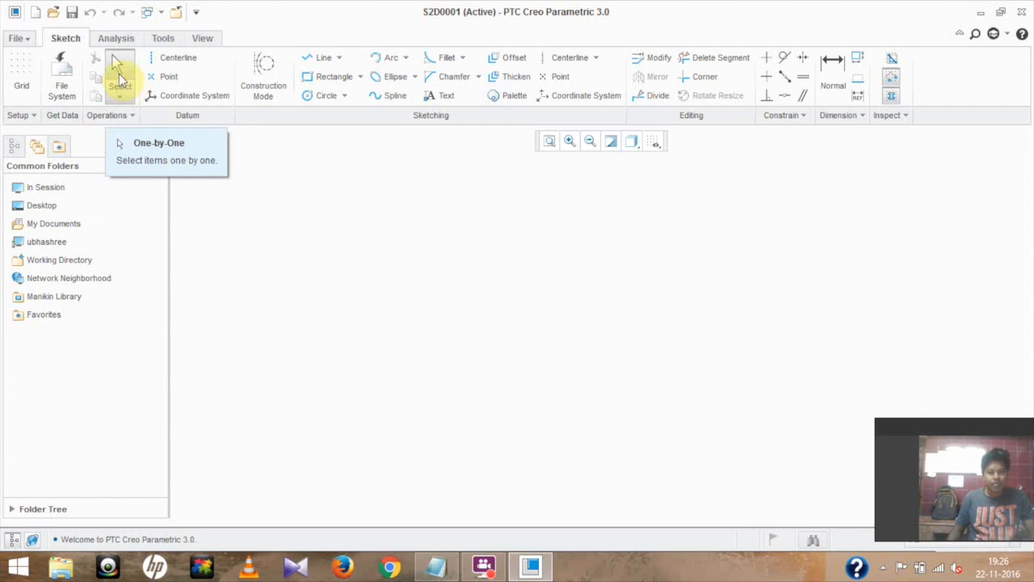
# Step: Draw a slanted datum centerline across the empty sketch, at about 39° to the horizontal
pyautogui.click(220, 167)
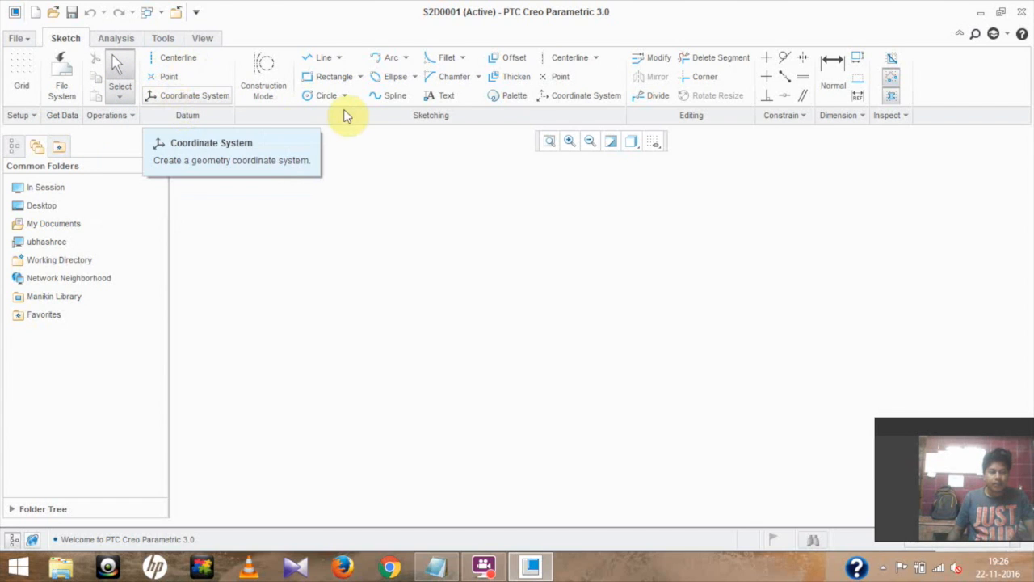
pyautogui.click(179, 58)
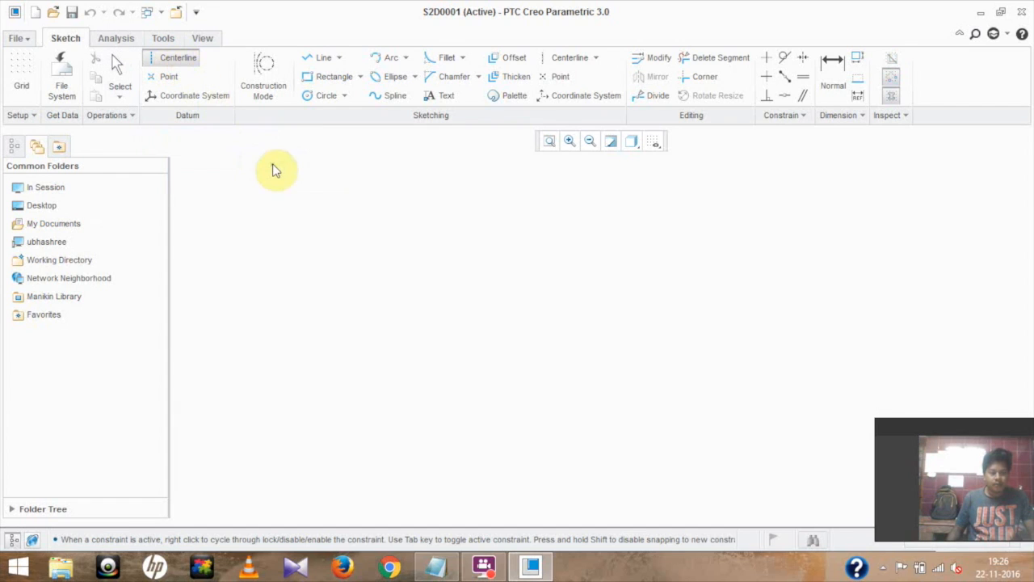
pyautogui.click(428, 309)
pyautogui.click(505, 244)
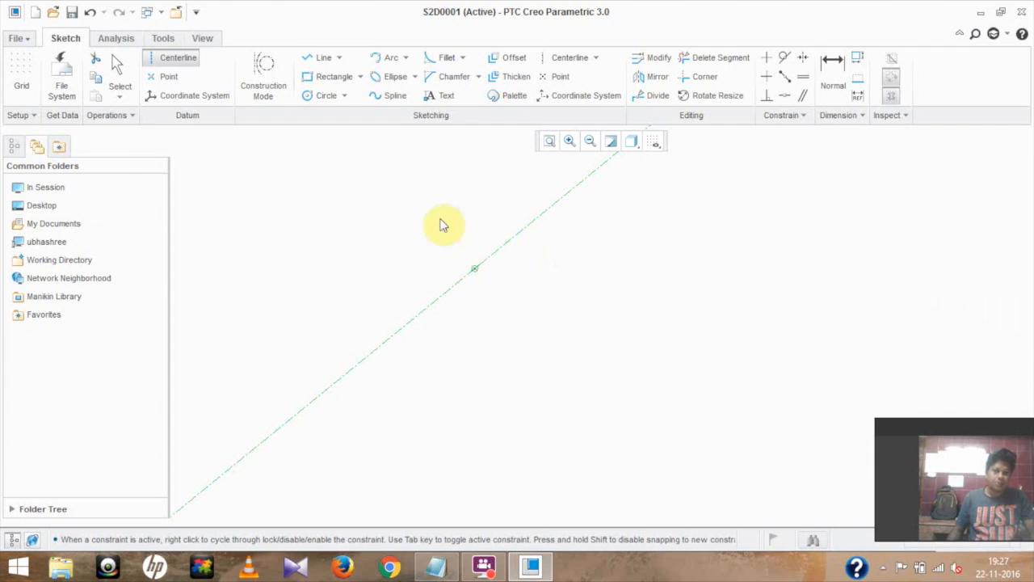
# Step: Add one horizontal and one vertical datum centerline, each crossing the slanted centerline
pyautogui.click(177, 60)
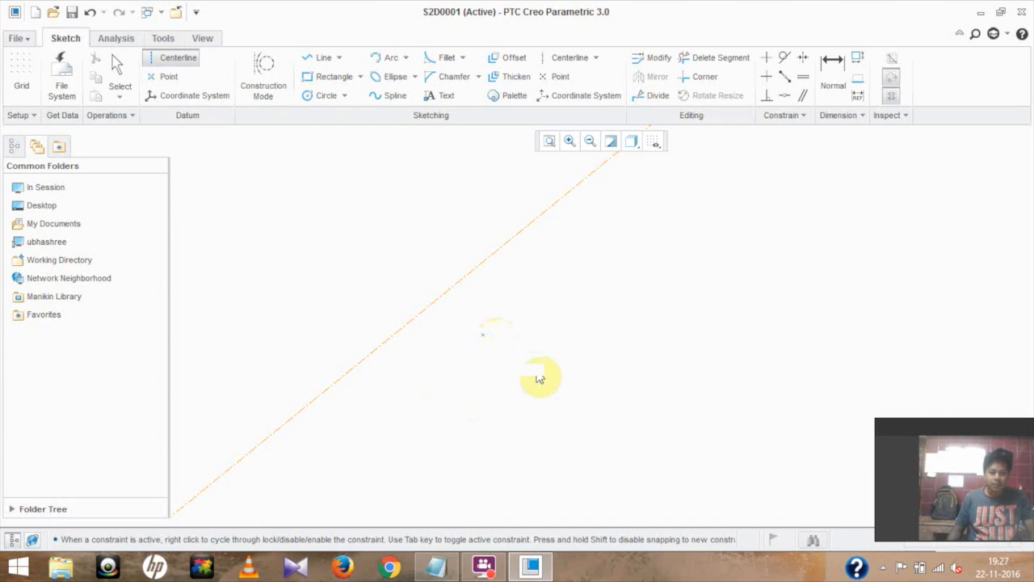
pyautogui.click(495, 332)
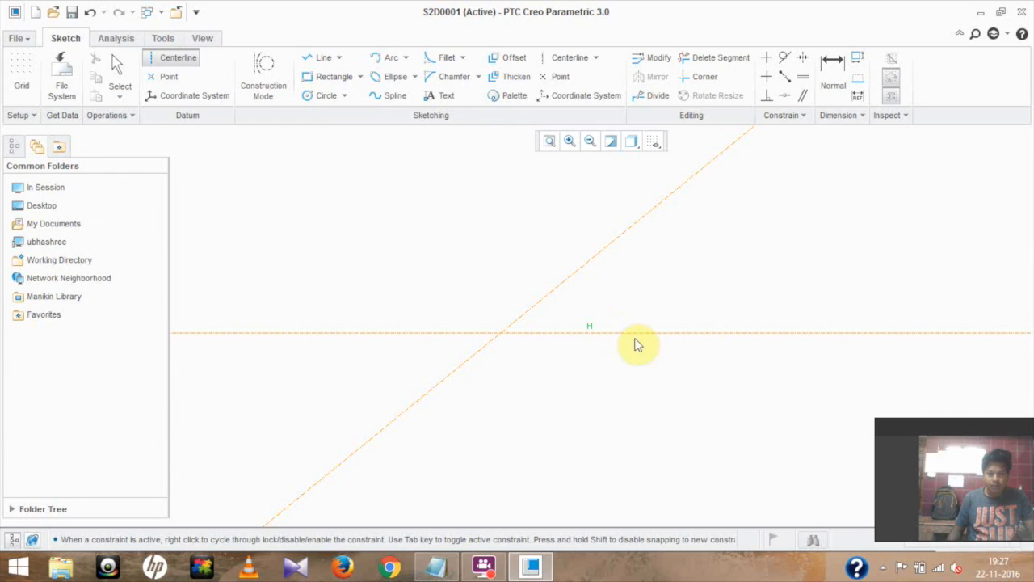
pyautogui.click(705, 335)
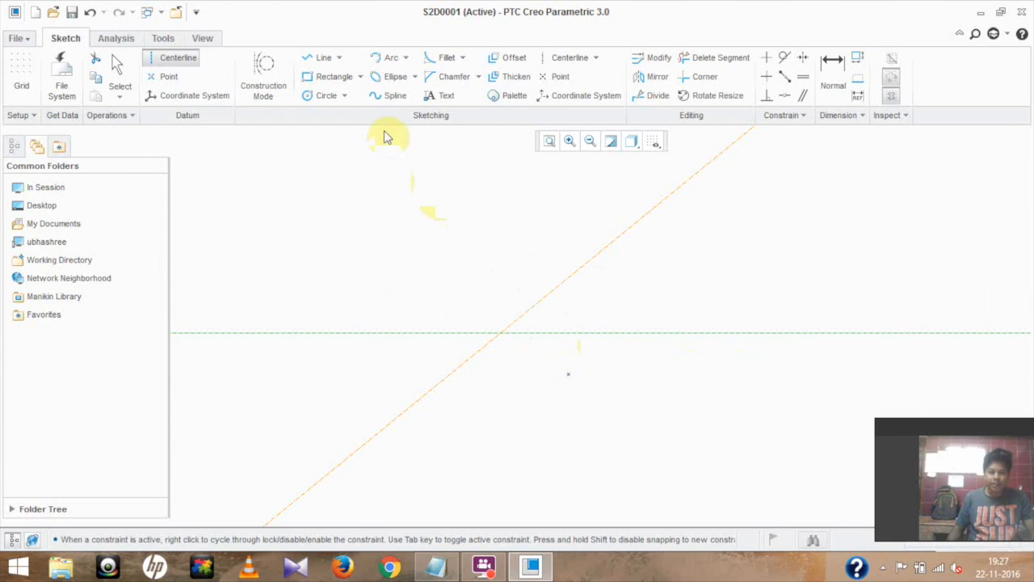
pyautogui.click(182, 60)
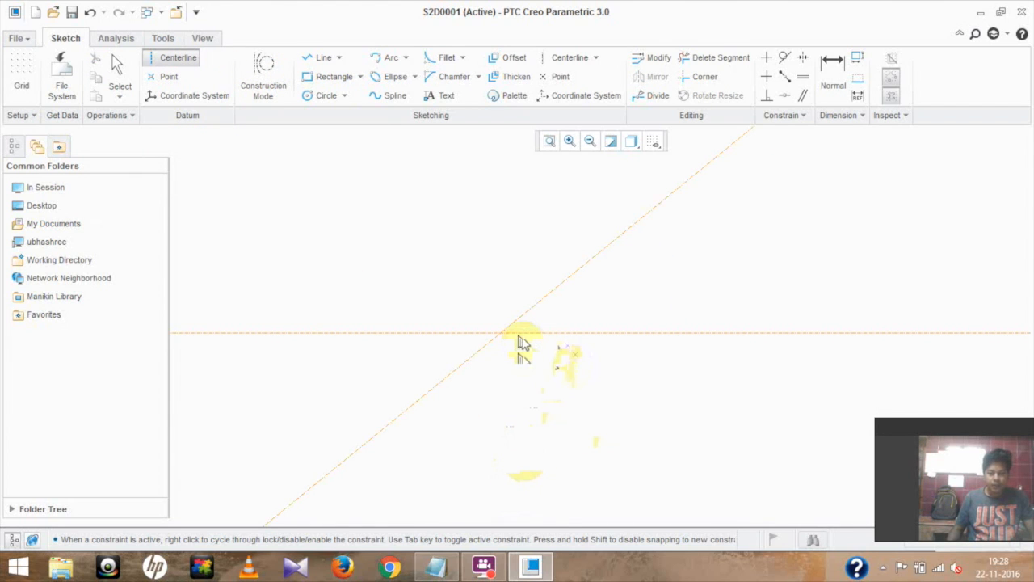
pyautogui.click(568, 359)
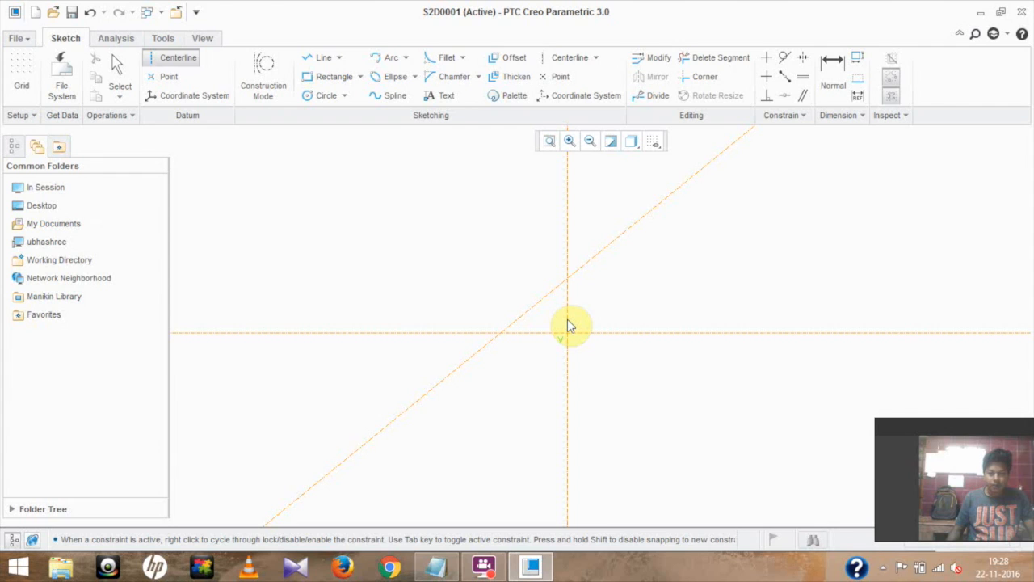
pyautogui.click(567, 326)
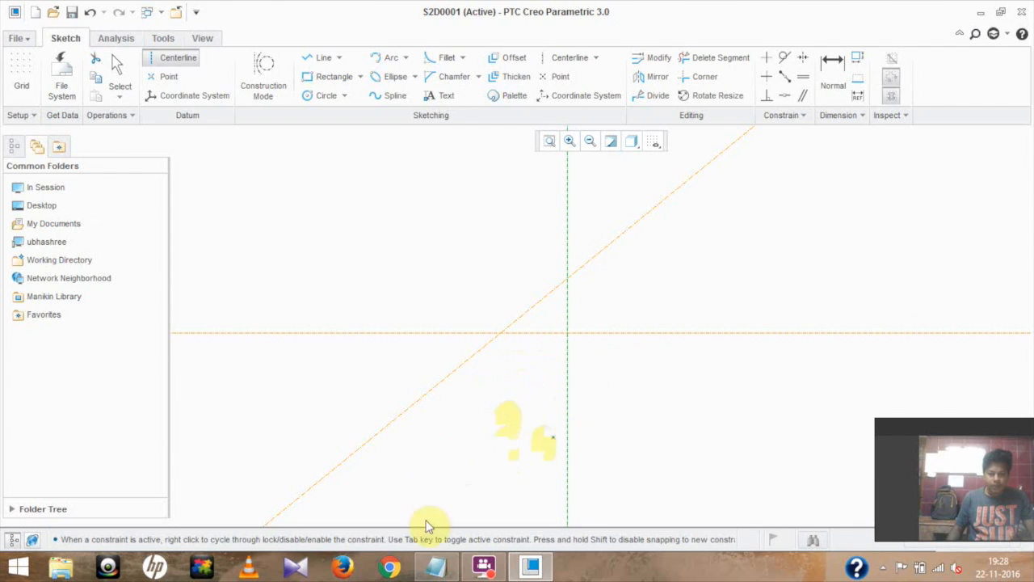
# Step: Switch to Notepad and read the notes on the left, middle and right mouse button functions
pyautogui.moveTo(439, 565)
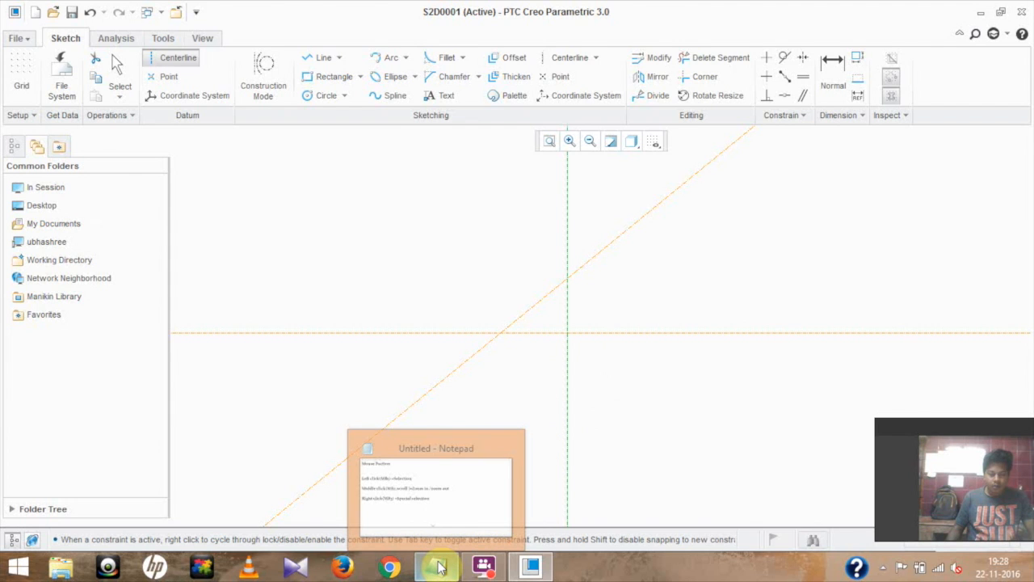
pyautogui.click(455, 487)
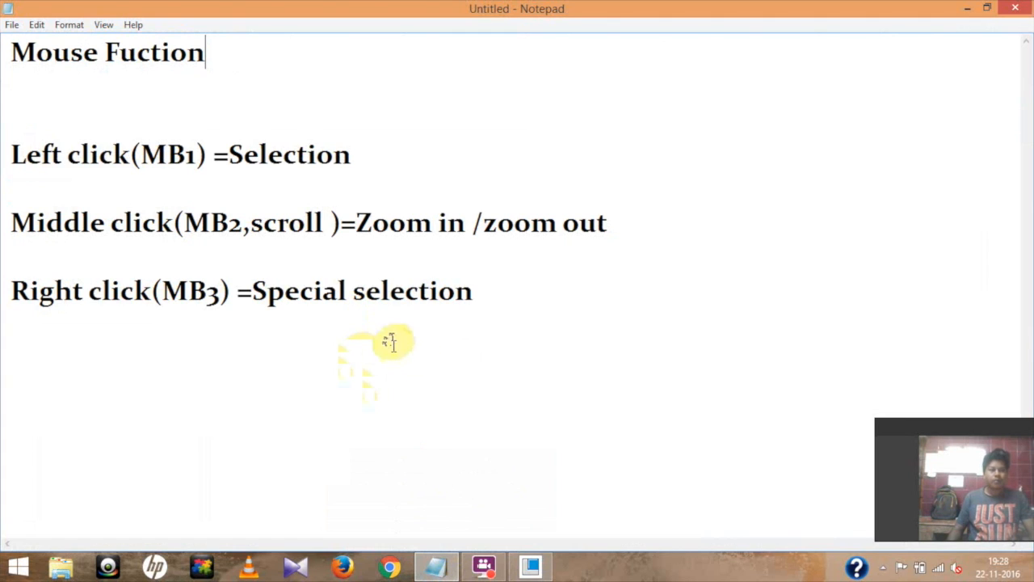
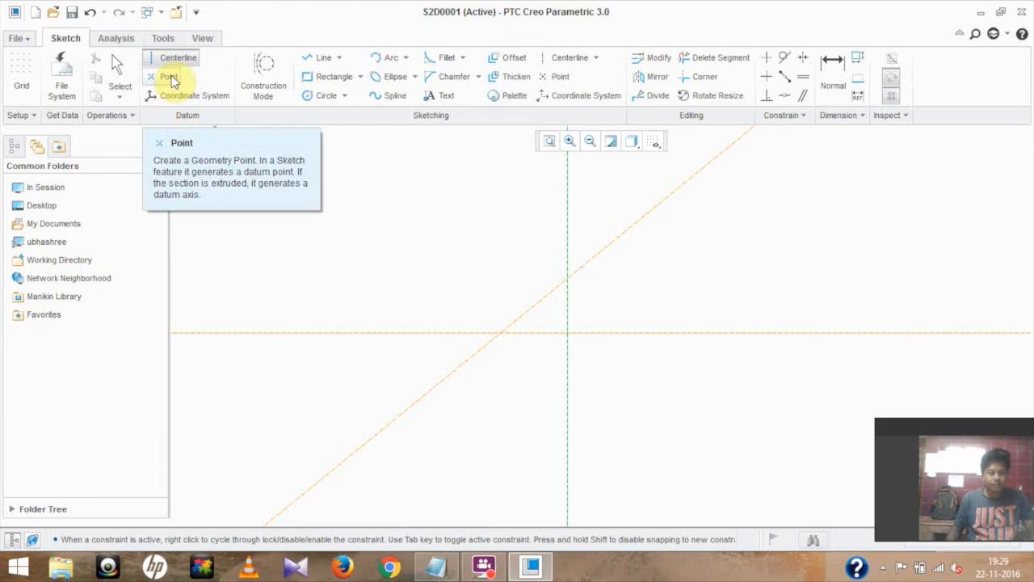
# Step: Place nine datum points around the centerlines: four left and three right of the vertical one above the horizontal, and two below it
pyautogui.click(170, 76)
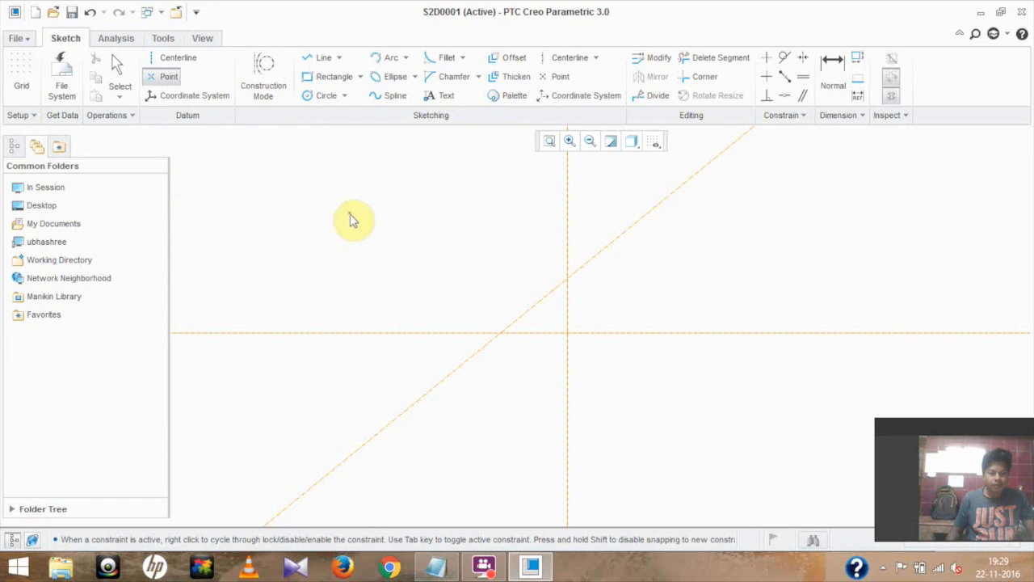
pyautogui.click(329, 218)
pyautogui.click(349, 187)
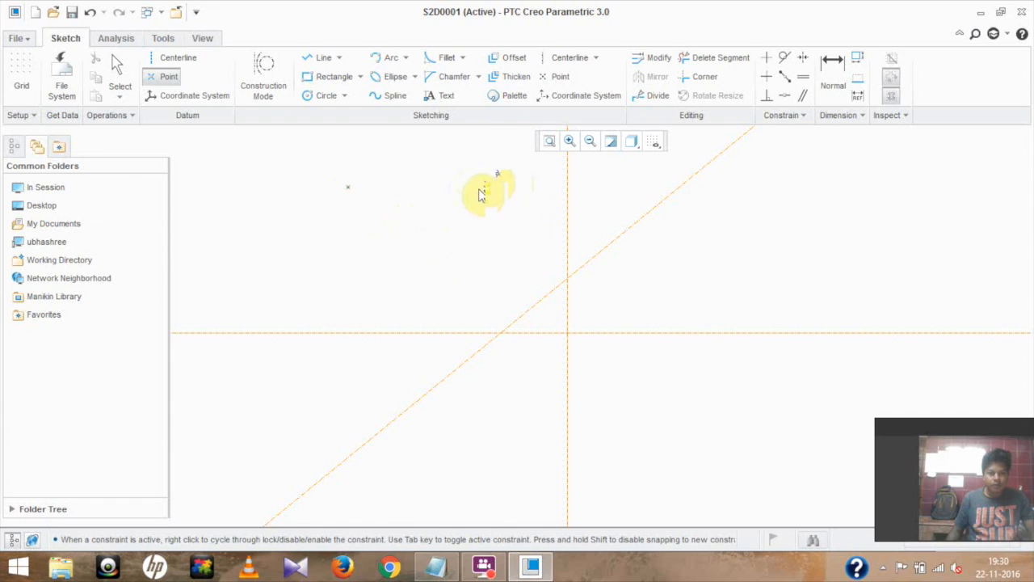
pyautogui.click(454, 199)
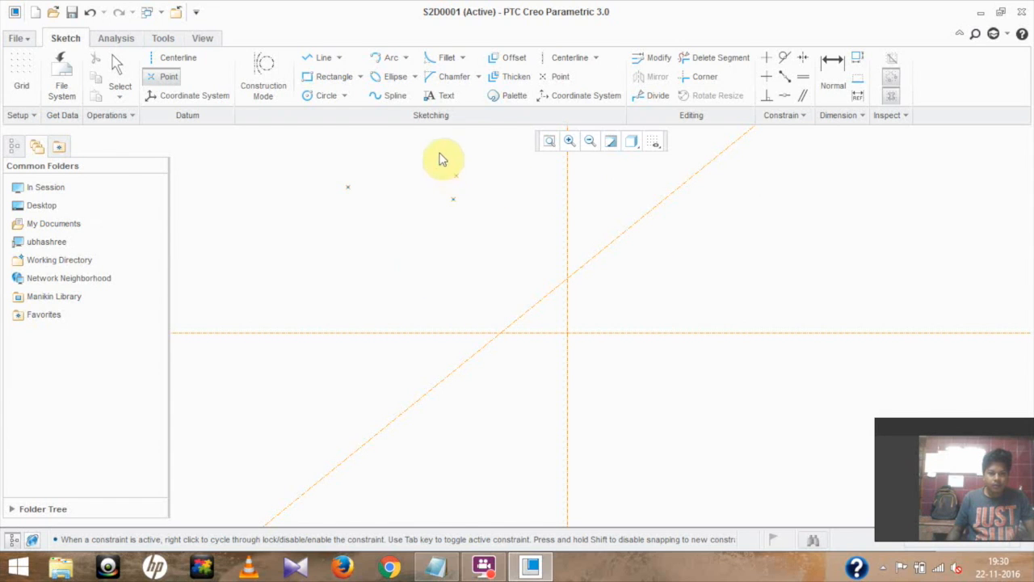
pyautogui.click(361, 263)
pyautogui.click(168, 78)
pyautogui.click(328, 268)
pyautogui.click(397, 216)
pyautogui.click(430, 265)
pyautogui.click(729, 267)
pyautogui.click(586, 366)
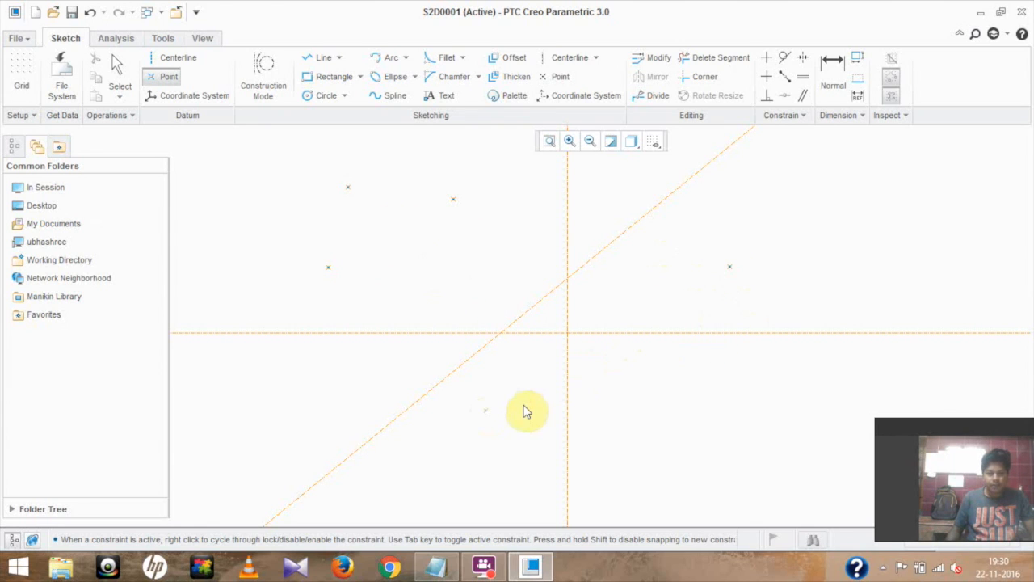
pyautogui.click(485, 411)
pyautogui.click(624, 391)
pyautogui.click(652, 277)
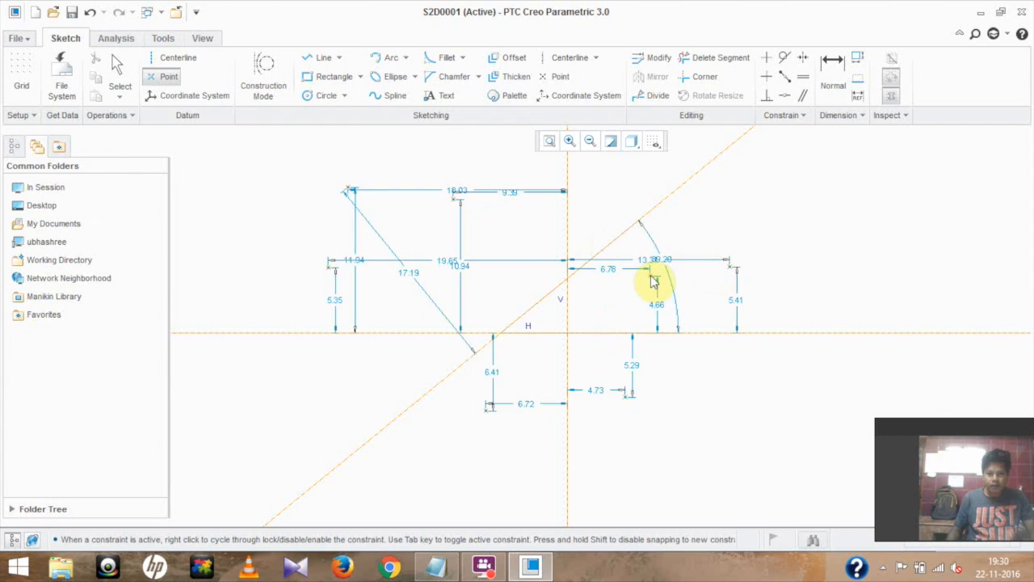
pyautogui.click(700, 236)
pyautogui.click(830, 252)
pyautogui.click(454, 286)
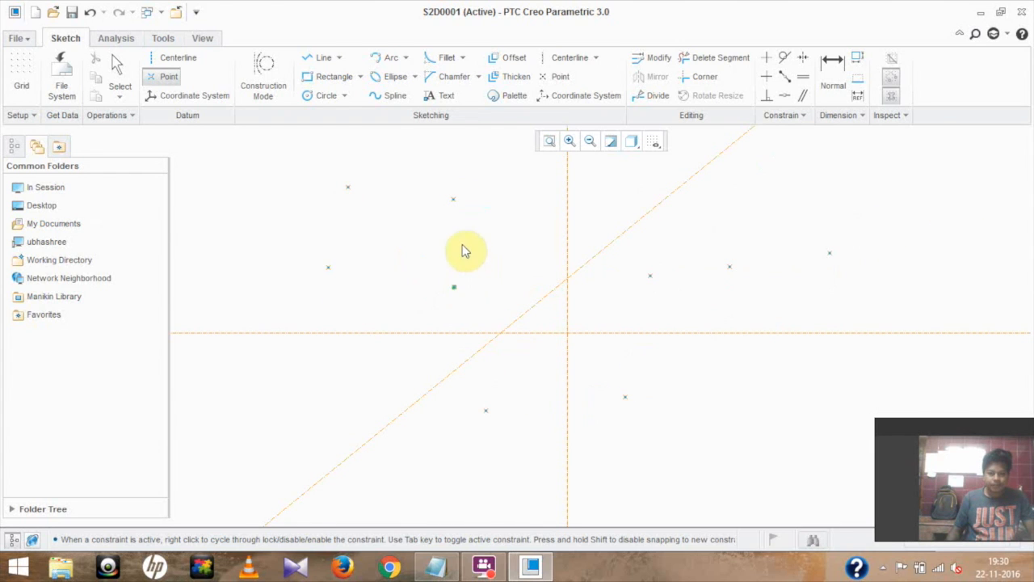
pyautogui.click(552, 233)
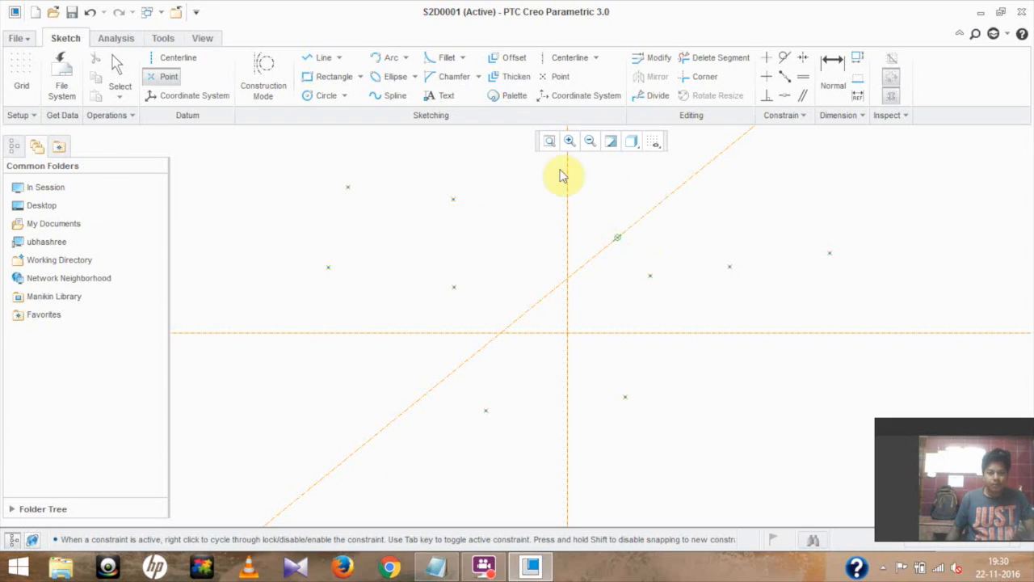
pyautogui.click(852, 198)
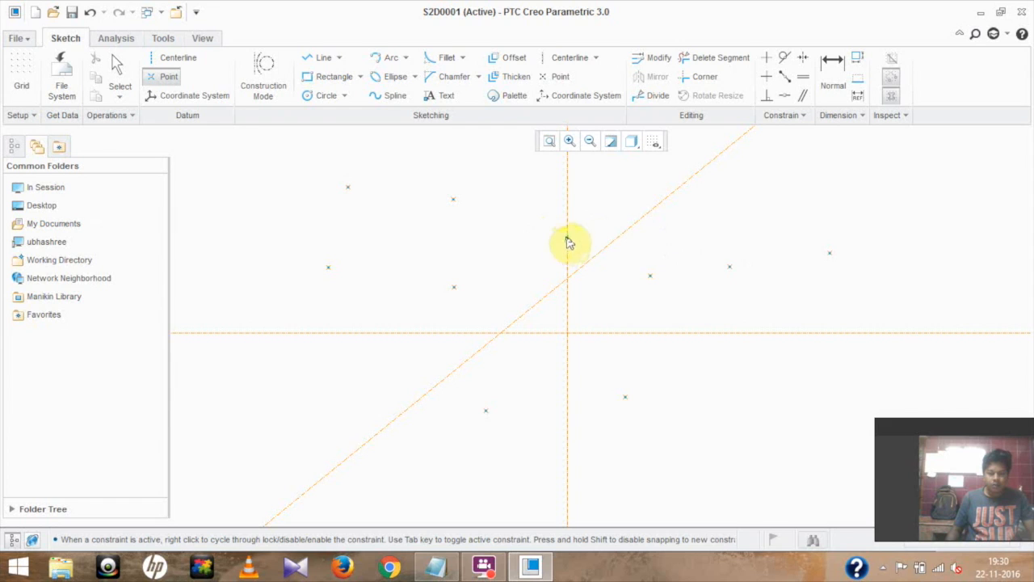
pyautogui.click(453, 189)
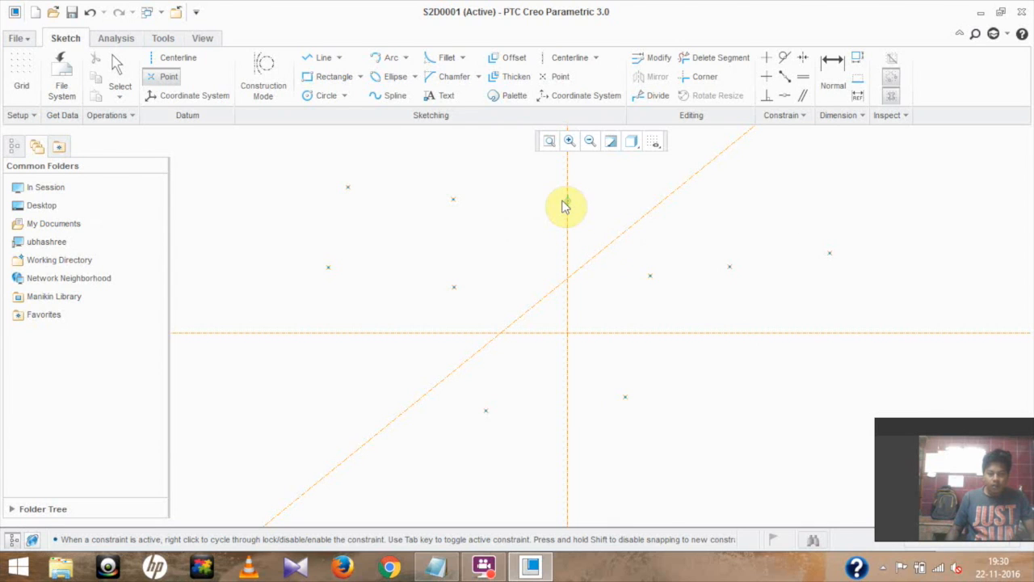
pyautogui.click(451, 198)
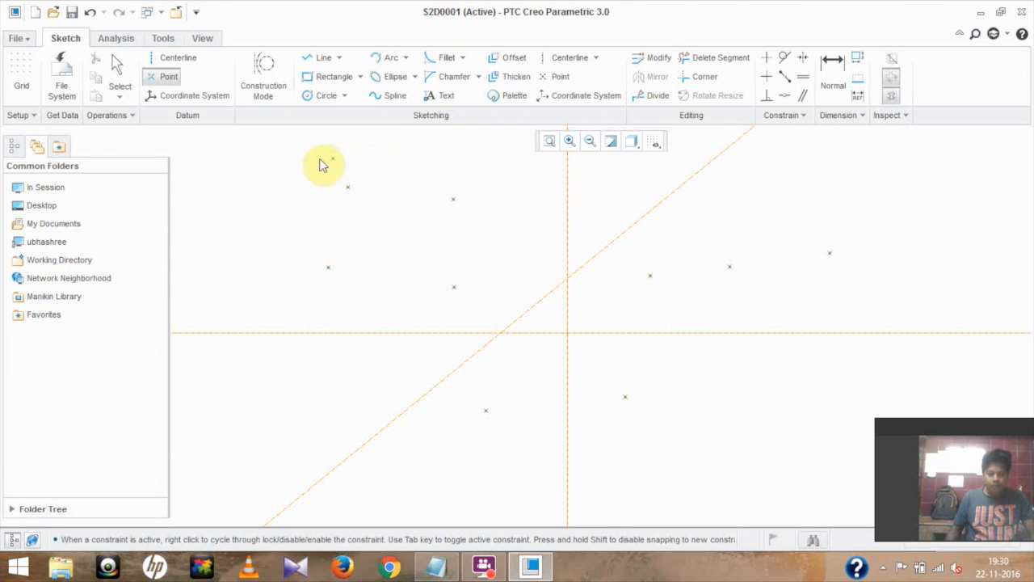
# Step: Zoom the sketch view out and in to inspect the points around the centerlines
pyautogui.scroll(1, 491, 288)
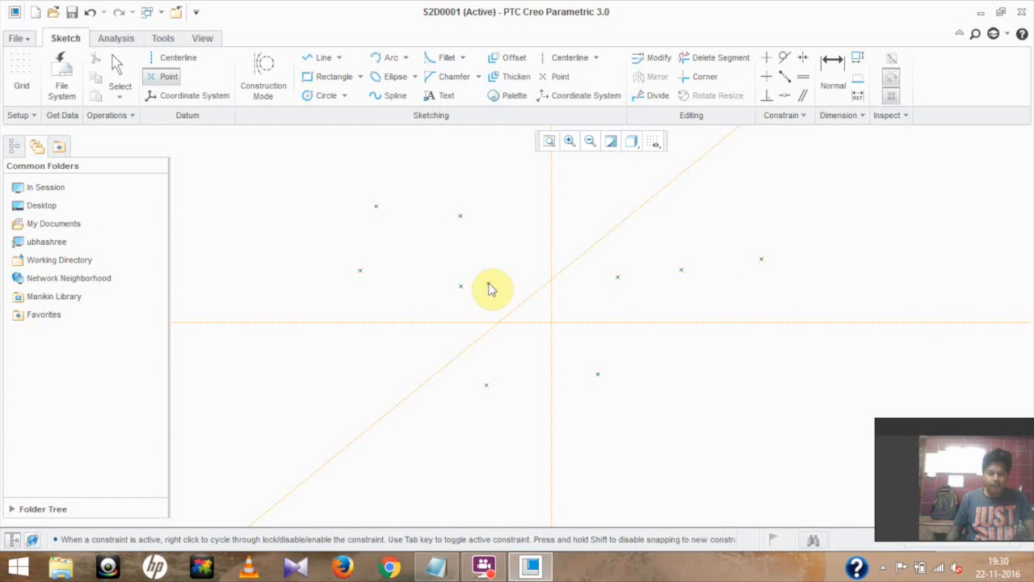
pyautogui.scroll(2, 490, 289)
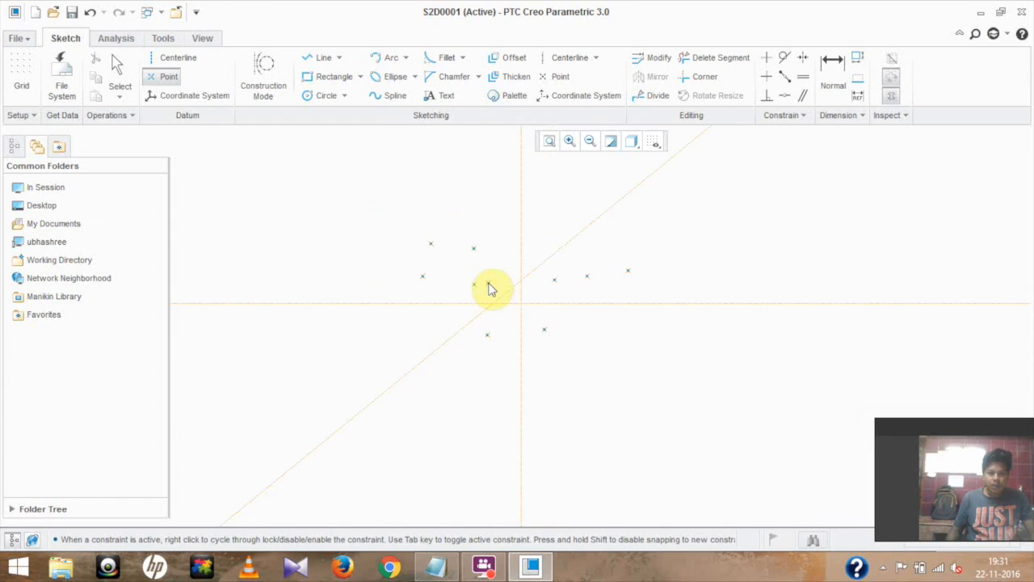
pyautogui.scroll(1, 491, 289)
pyautogui.scroll(-3, 490, 288)
pyautogui.scroll(-2, 491, 288)
pyautogui.scroll(5, 490, 288)
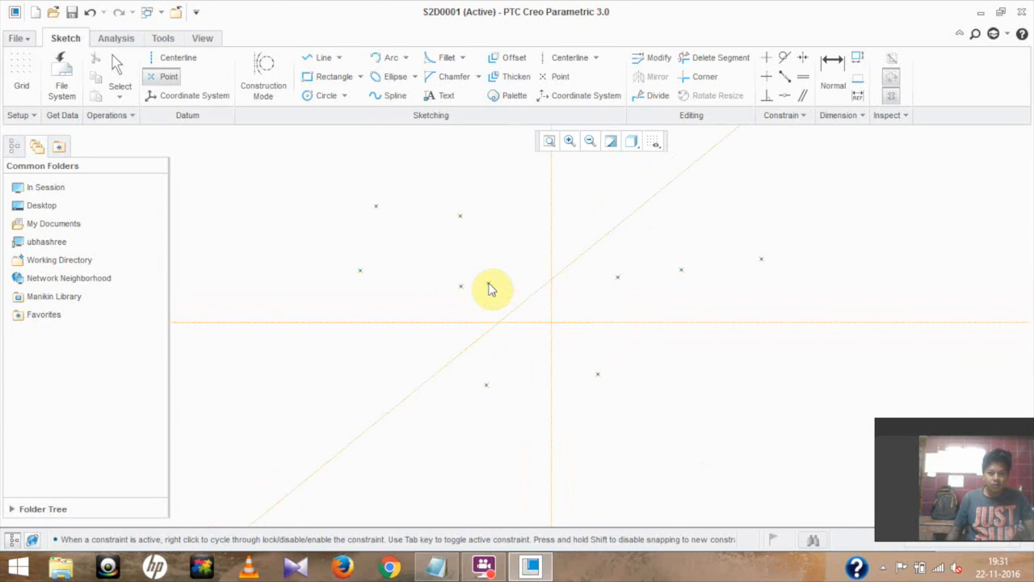
pyautogui.click(684, 216)
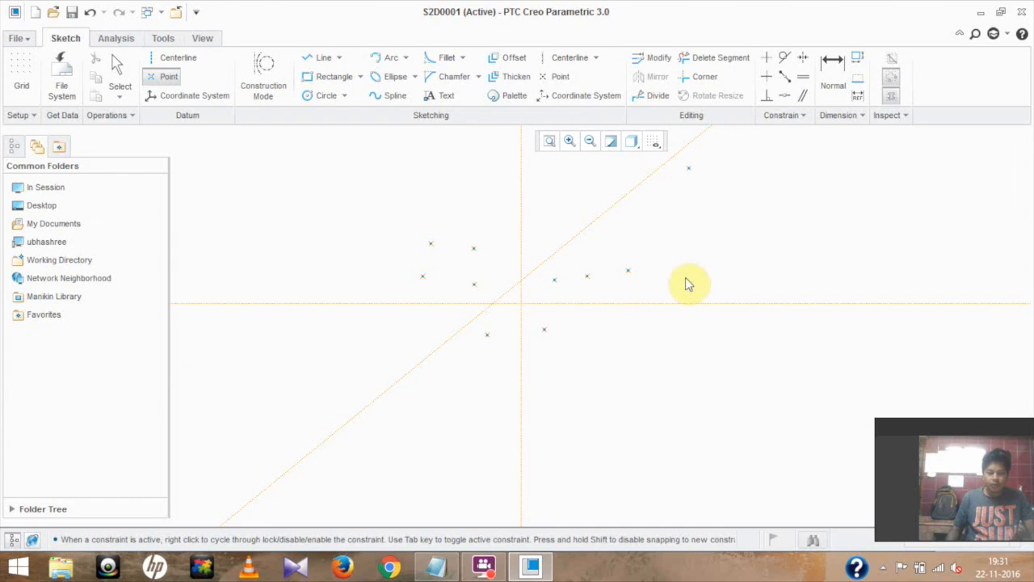
# Step: Leave the Point tool and delete all centerlines and points from the sketch
pyautogui.middleClick(699, 372)
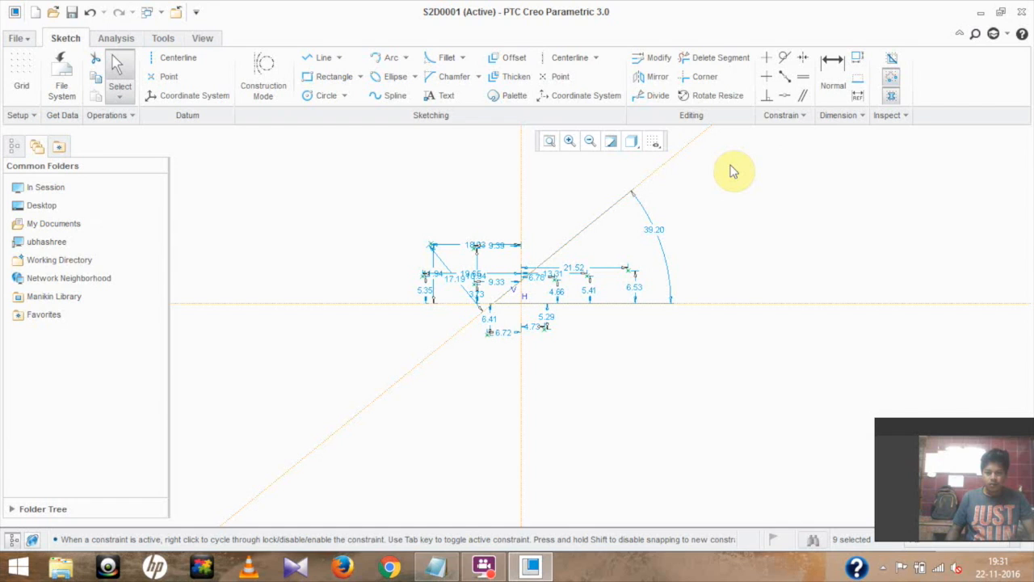
pyautogui.moveTo(730, 164)
pyautogui.mouseDown()
pyautogui.moveTo(719, 336)
pyautogui.moveTo(691, 364)
pyautogui.moveTo(518, 364)
pyautogui.moveTo(337, 388)
pyautogui.mouseUp()
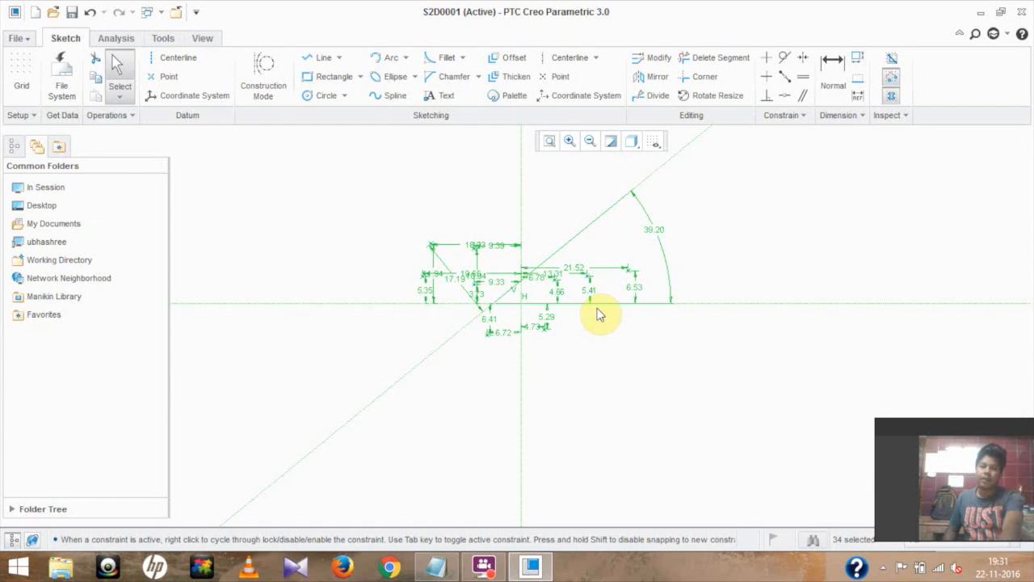
pyautogui.press('Delete')
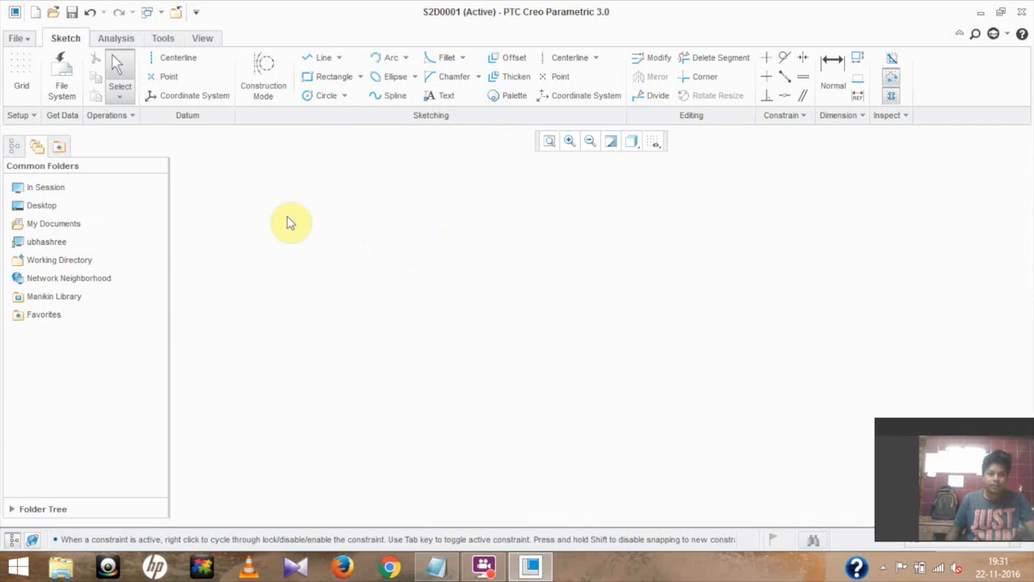
# Step: Place a datum coordinate system in the left half of the empty sketch
pyautogui.click(177, 97)
pyautogui.click(207, 161)
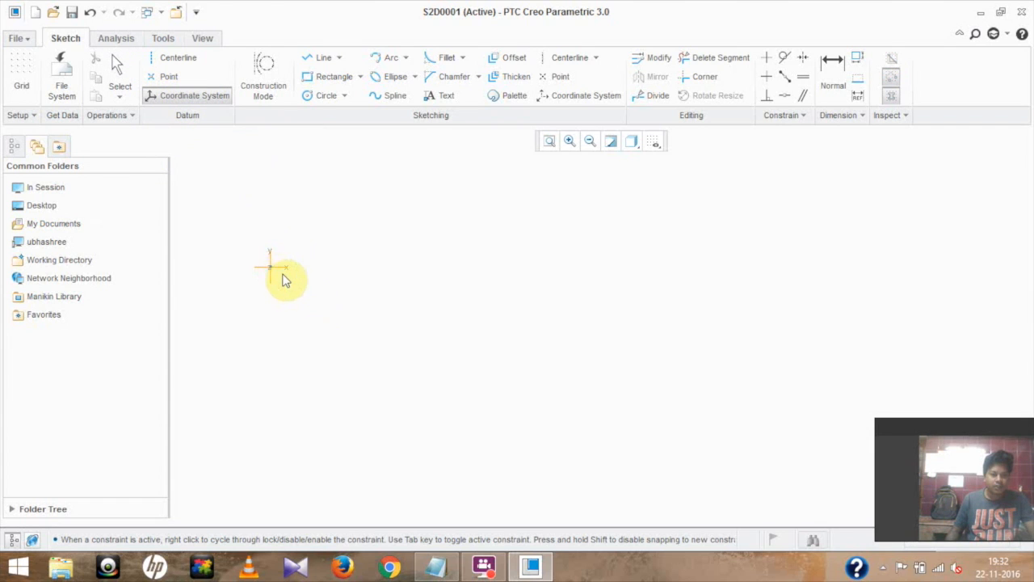
pyautogui.click(285, 276)
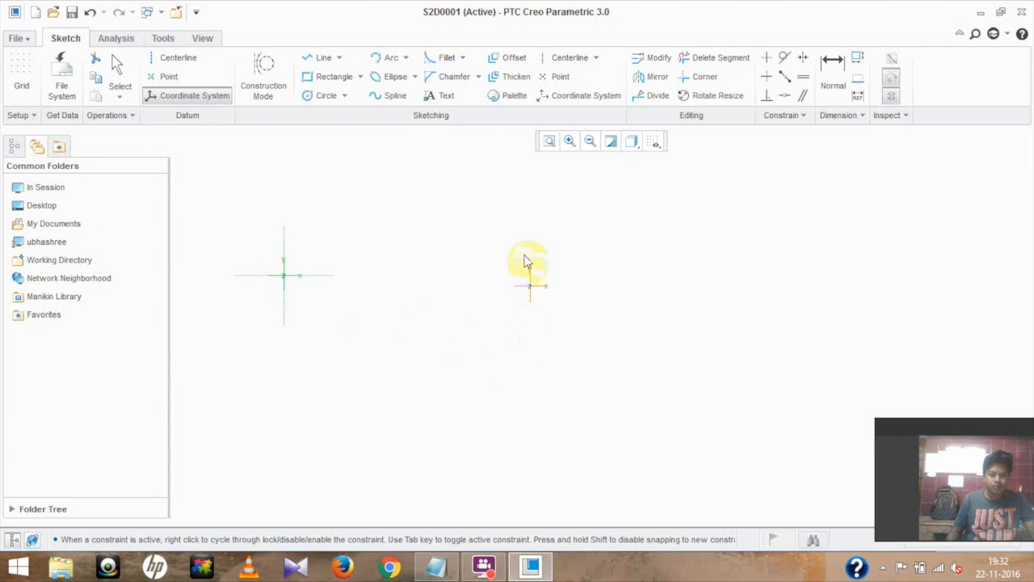
# Step: Place four more datum coordinate systems spread across the middle and right half of the sketch
pyautogui.click(512, 237)
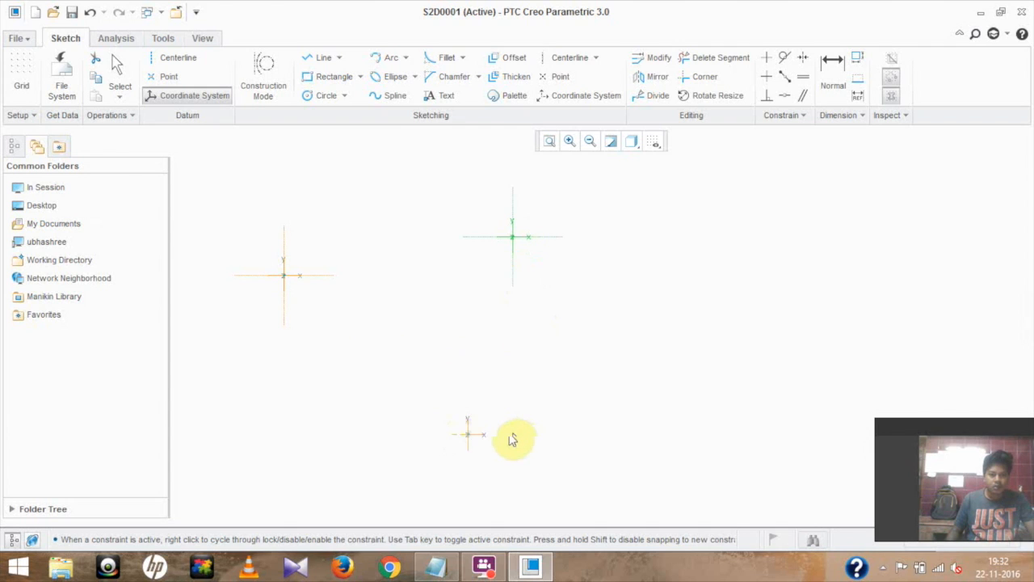
pyautogui.click(426, 405)
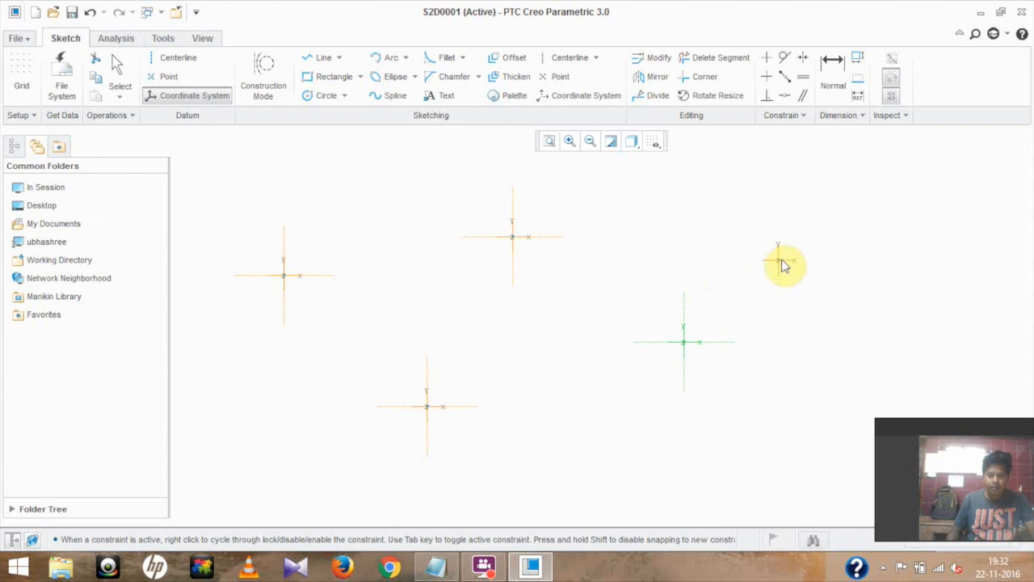
pyautogui.click(832, 228)
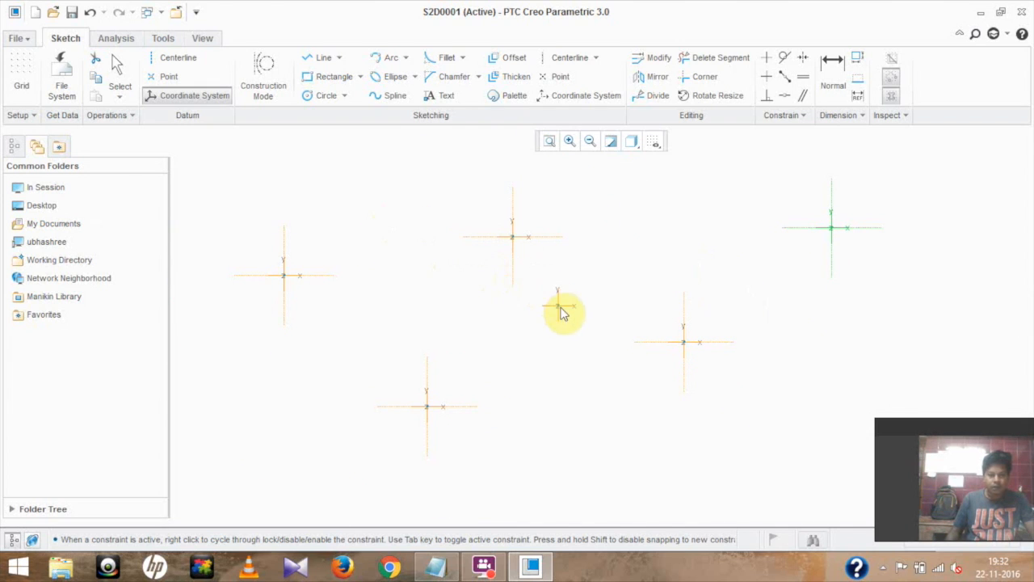
# Step: Leave the Coordinate System tool and delete all coordinate systems with their dimensions from the sketch
pyautogui.scroll(1, 563, 314)
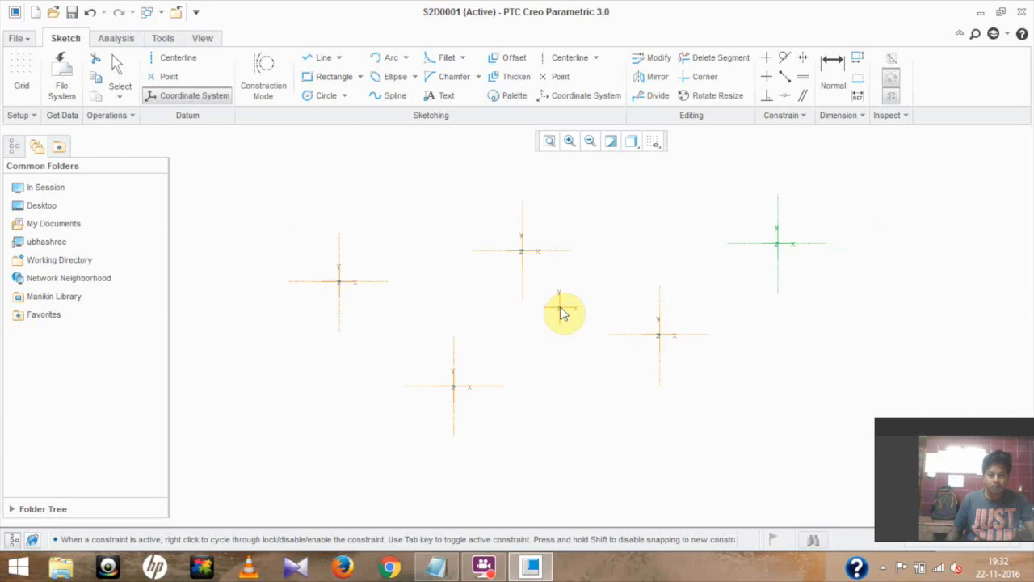
pyautogui.scroll(1, 563, 313)
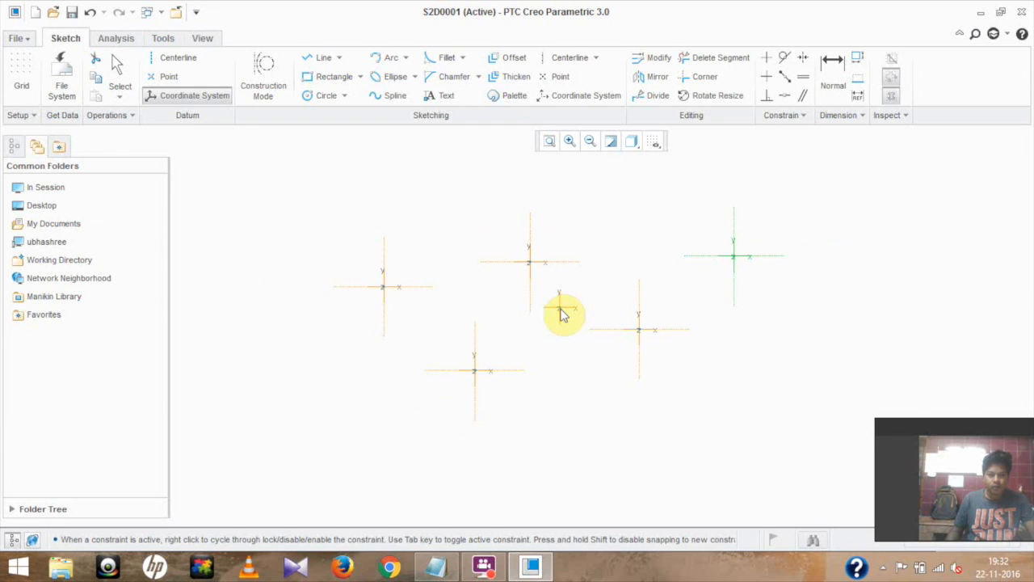
pyautogui.scroll(1, 563, 314)
pyautogui.scroll(1, 563, 313)
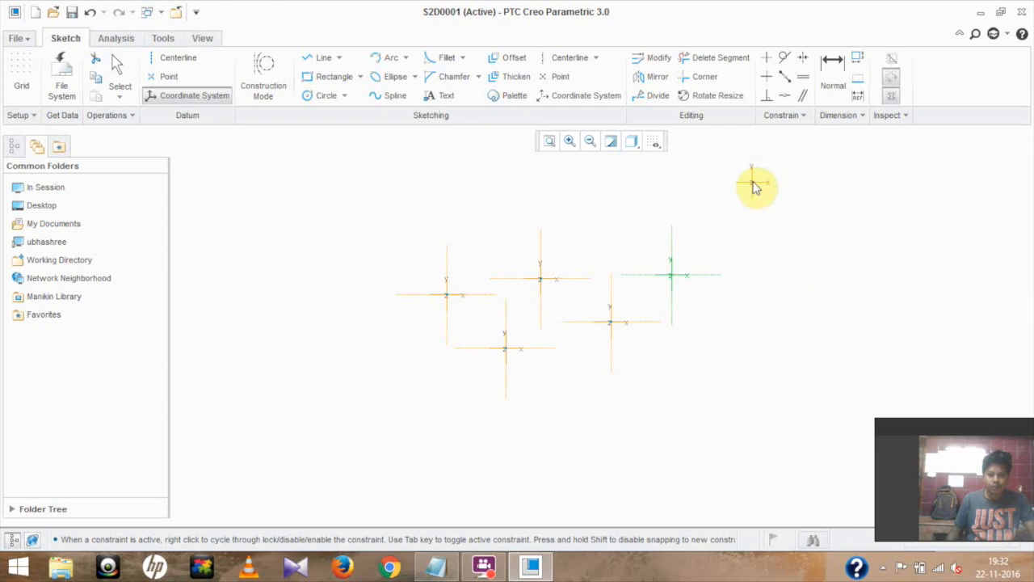
pyautogui.middleClick(732, 232)
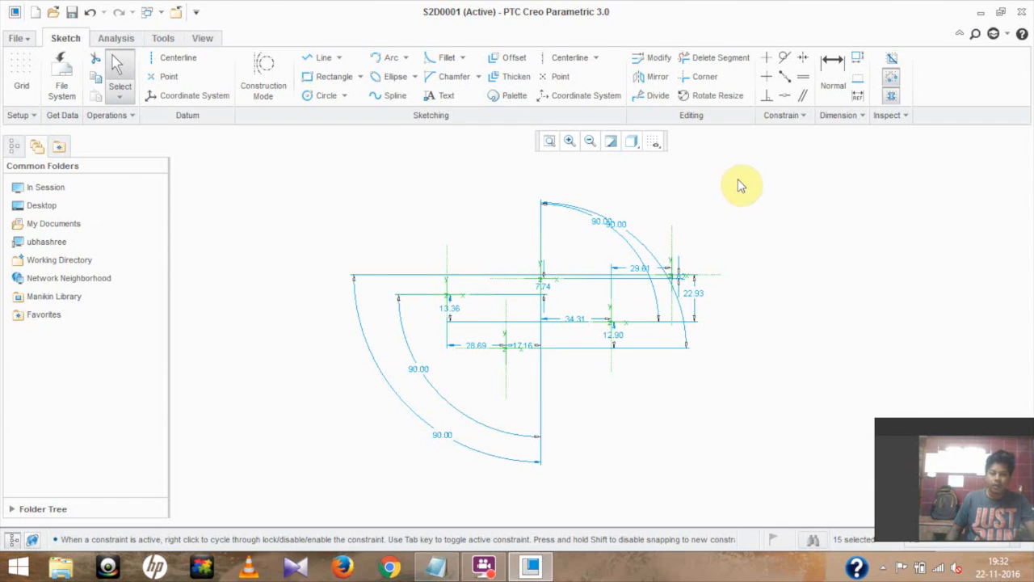
pyautogui.moveTo(745, 261)
pyautogui.mouseDown()
pyautogui.moveTo(730, 399)
pyautogui.moveTo(635, 492)
pyautogui.moveTo(302, 495)
pyautogui.moveTo(311, 495)
pyautogui.mouseUp()
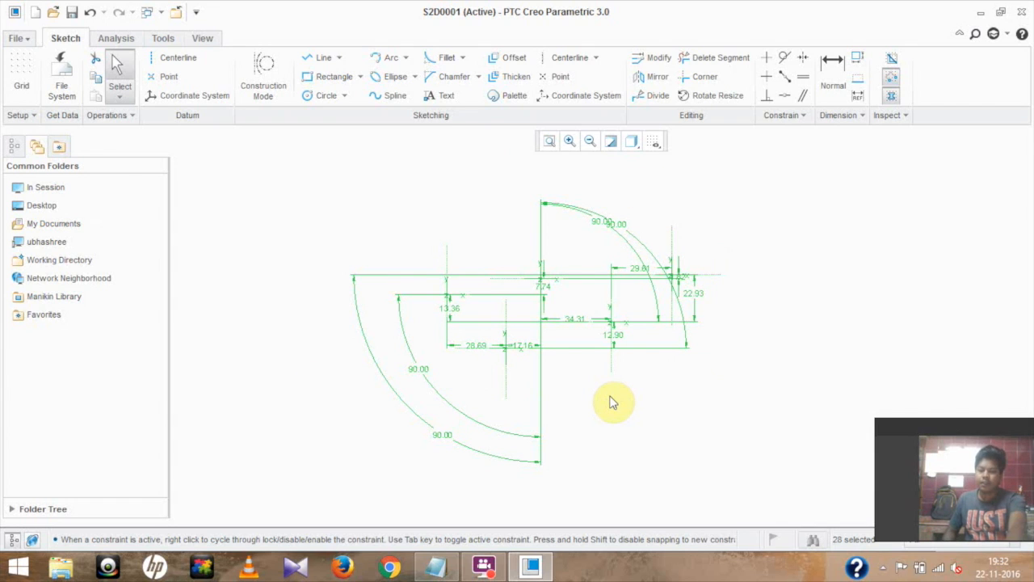
pyautogui.press('Delete')
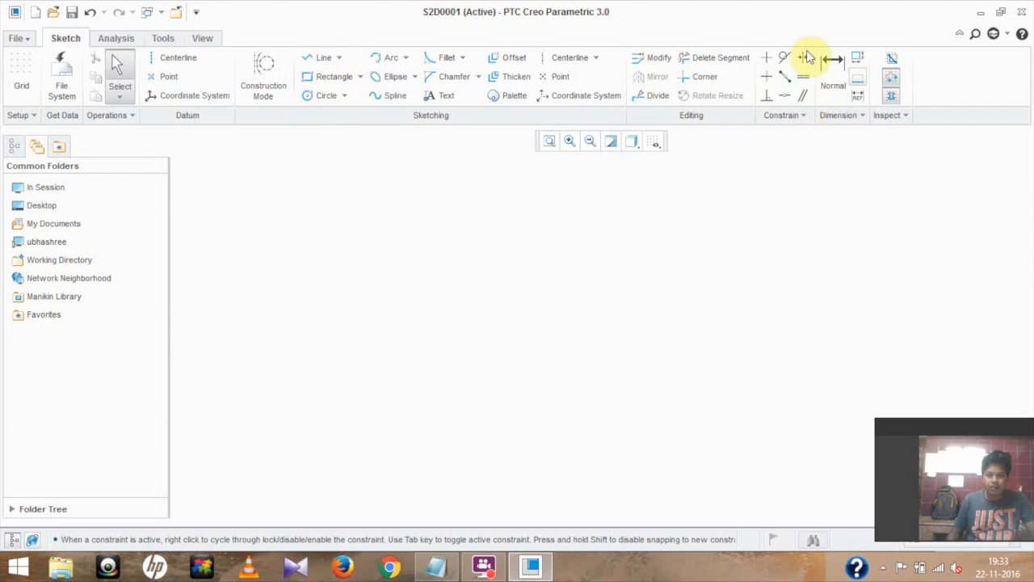
# Step: Draw a line chain of three segments: a long horizontal line, a rising diagonal and a steep descending line
pyautogui.click(317, 61)
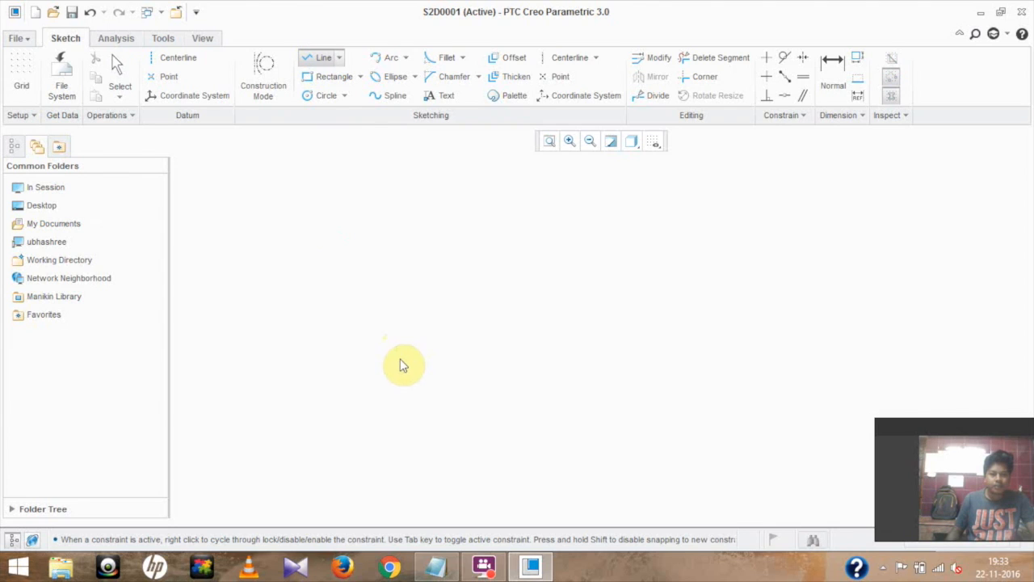
pyautogui.click(345, 263)
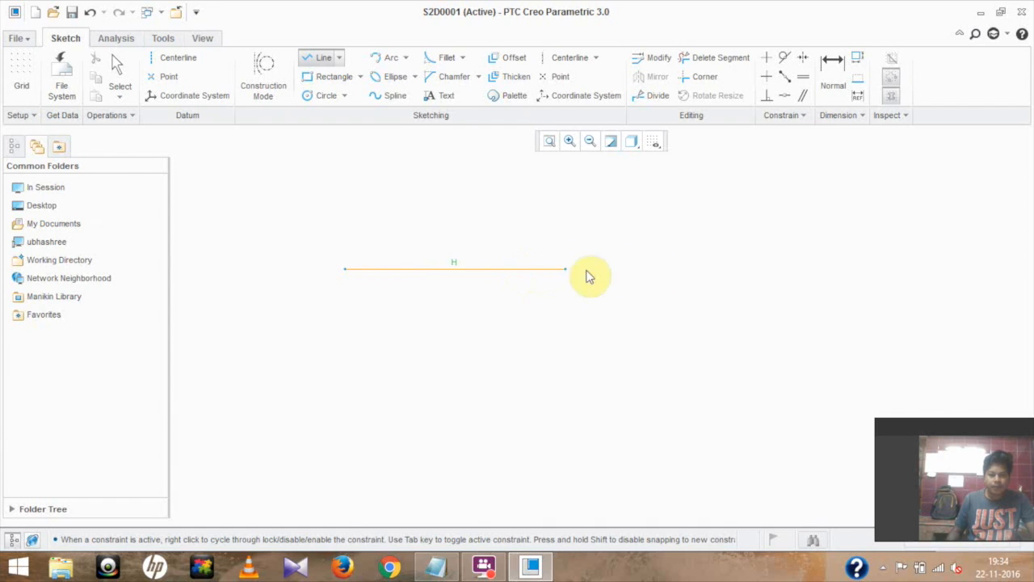
pyautogui.click(629, 268)
pyautogui.scroll(-1, 594, 268)
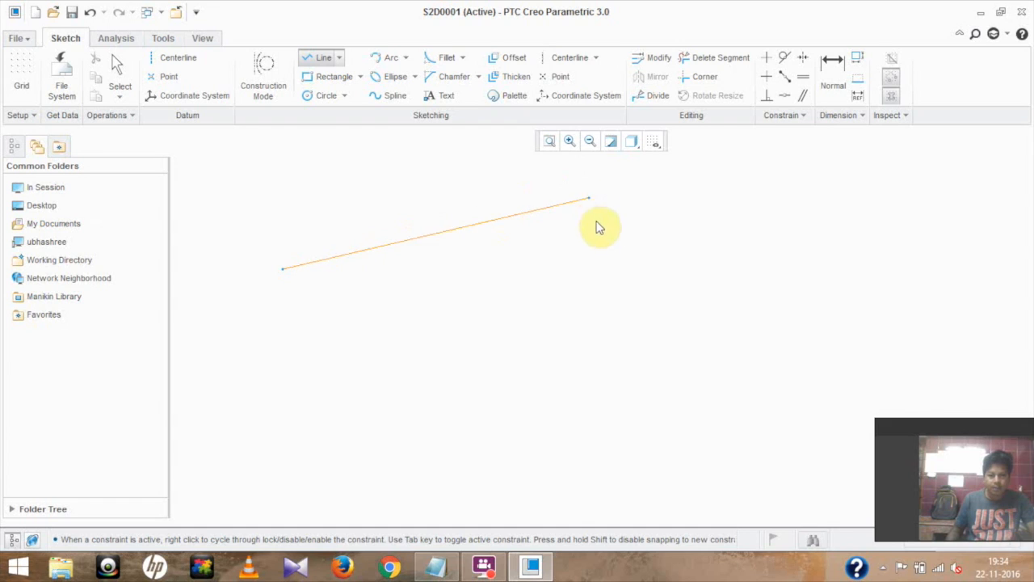
pyautogui.click(604, 270)
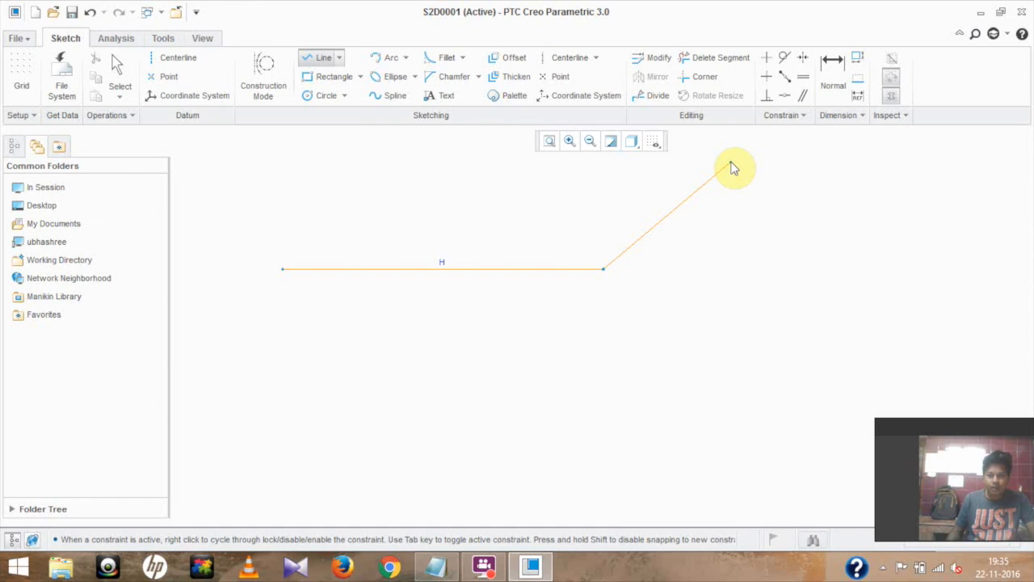
pyautogui.click(731, 164)
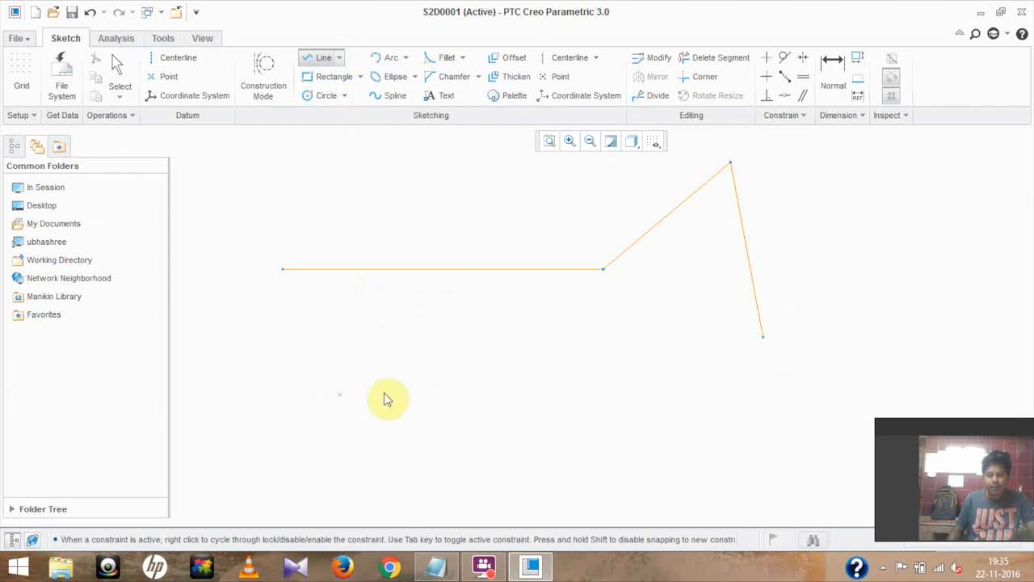
# Step: Start a second line chain below the first with a horizontal segment, followed by a zigzag of six slanted segments toward the right
pyautogui.click(322, 60)
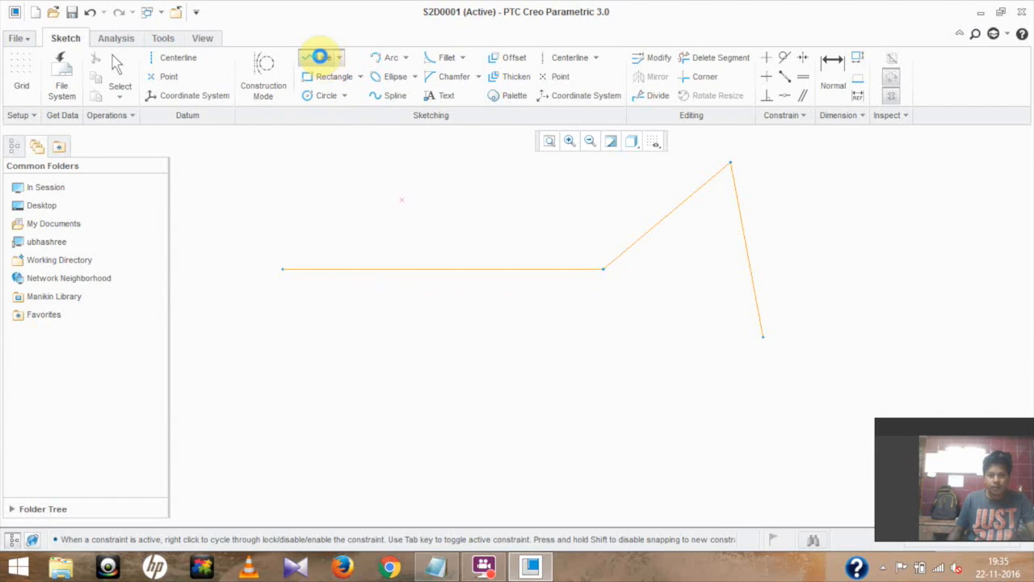
pyautogui.click(268, 381)
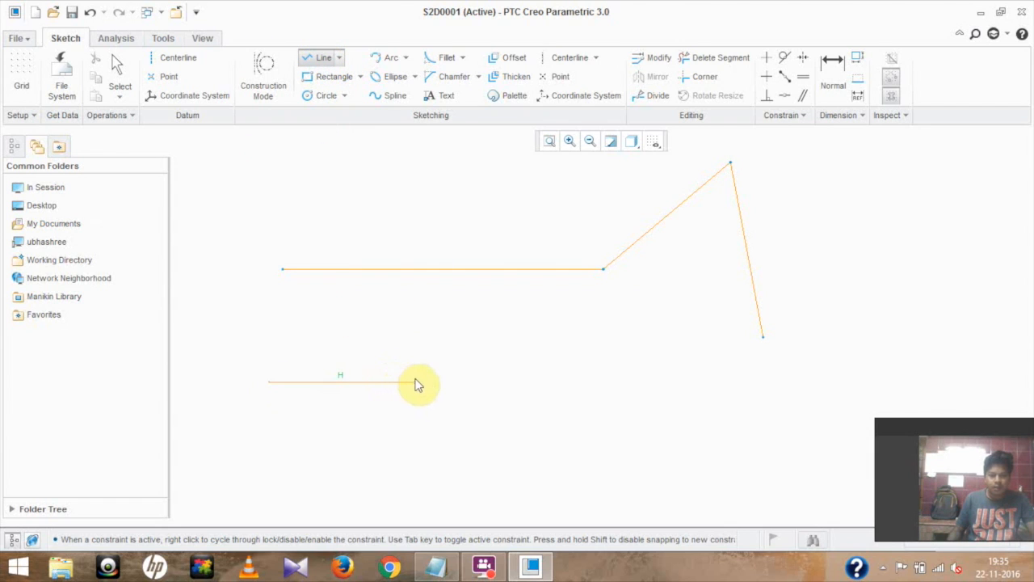
pyautogui.click(415, 382)
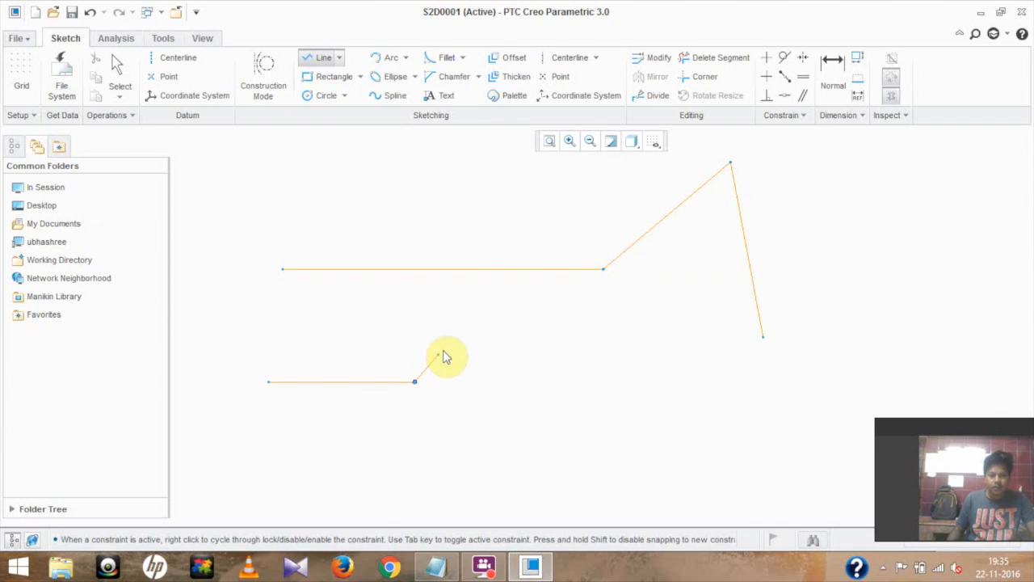
pyautogui.click(479, 329)
pyautogui.click(580, 385)
pyautogui.click(651, 298)
pyautogui.click(671, 408)
pyautogui.click(703, 273)
pyautogui.click(854, 244)
pyautogui.middleClick(856, 247)
# Step: Extend the second chain up and back leftward across the first chain, finishing with a short vertical segment above its horizontal line
pyautogui.click(907, 178)
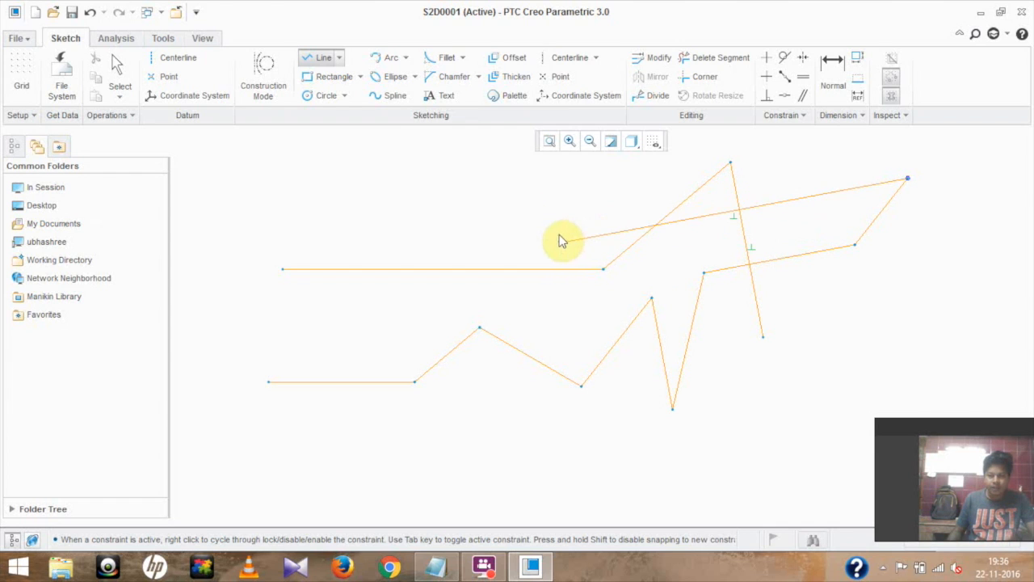
pyautogui.click(583, 239)
pyautogui.click(573, 234)
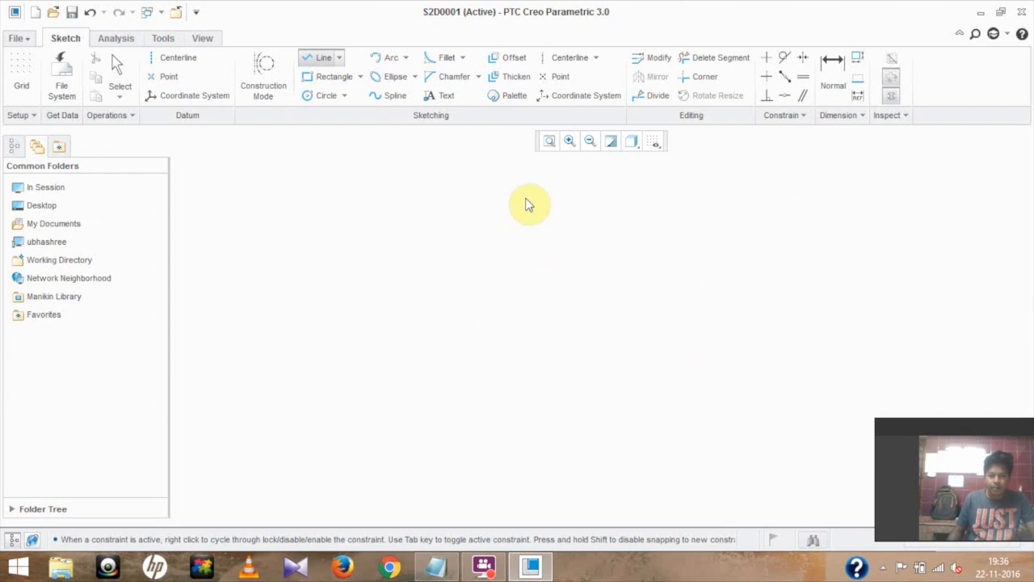
pyautogui.click(446, 194)
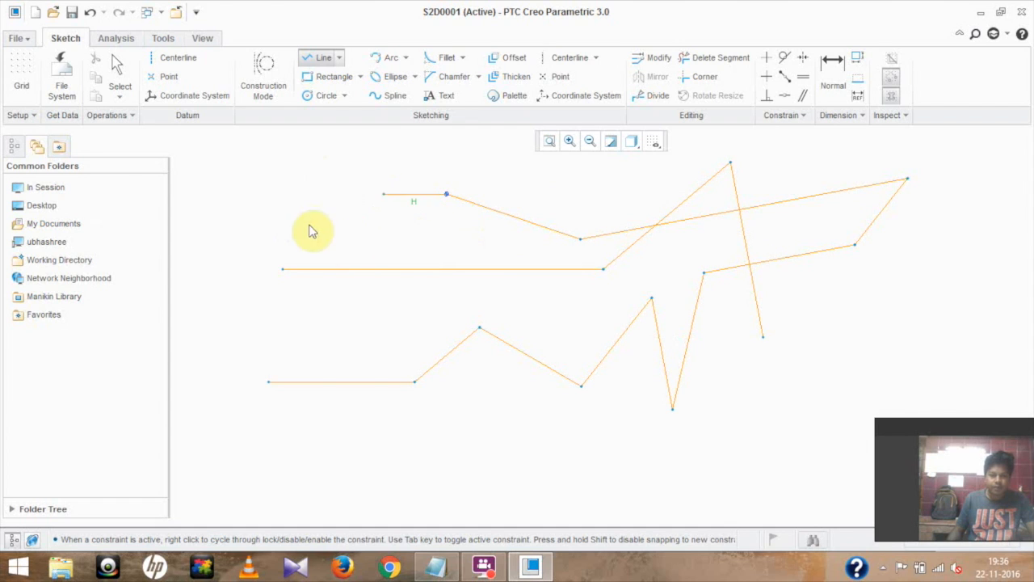
pyautogui.click(282, 195)
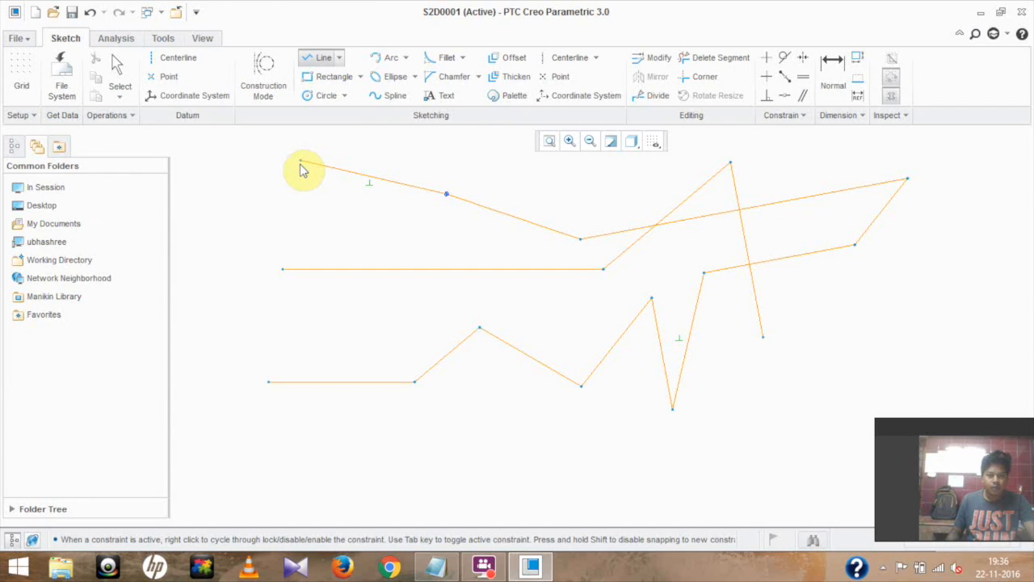
pyautogui.click(300, 164)
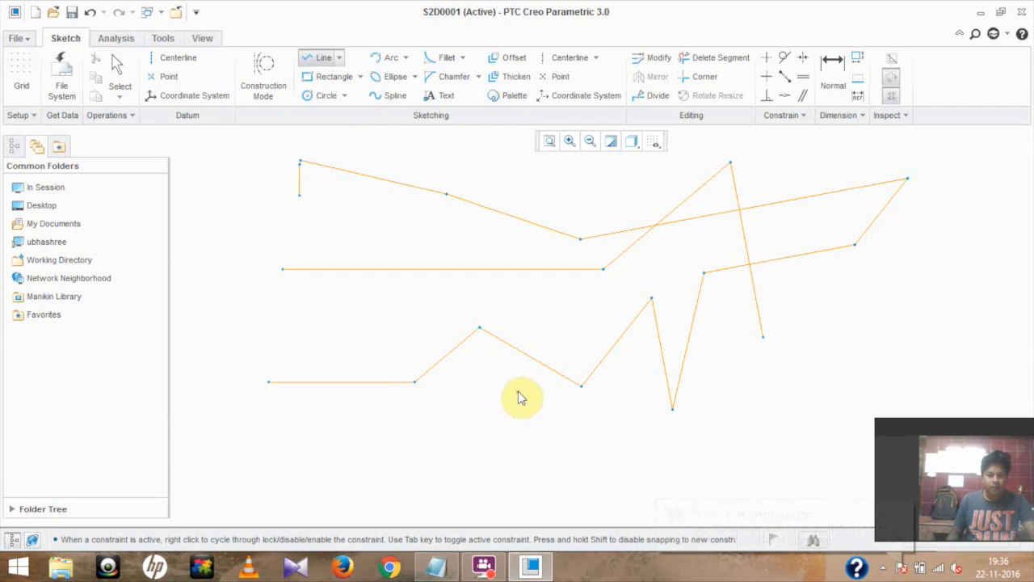
# Step: Draw a separate short slanted line above and to the right of the two chains
pyautogui.scroll(2, 519, 395)
pyautogui.scroll(2, 520, 396)
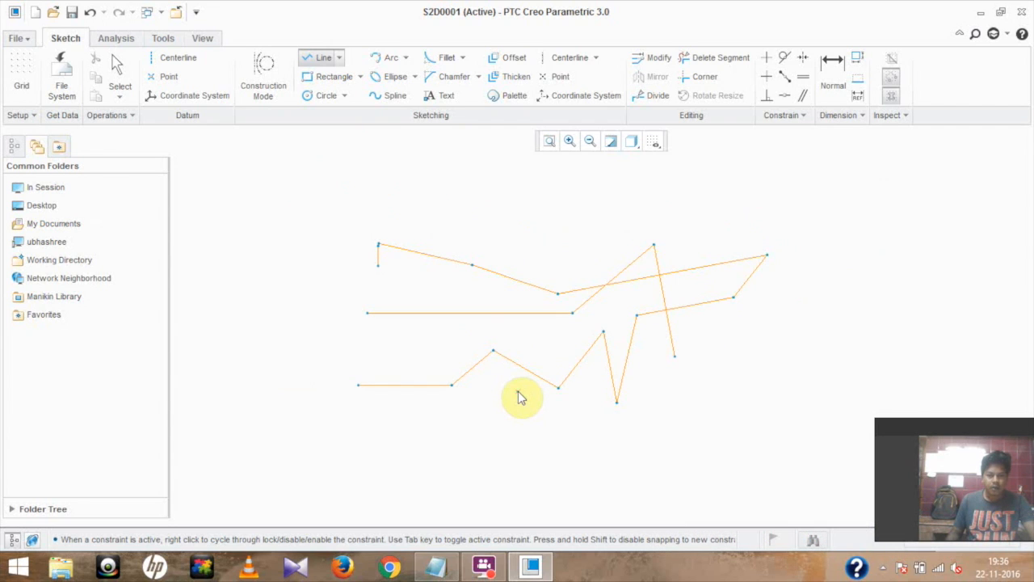
pyautogui.scroll(2, 519, 396)
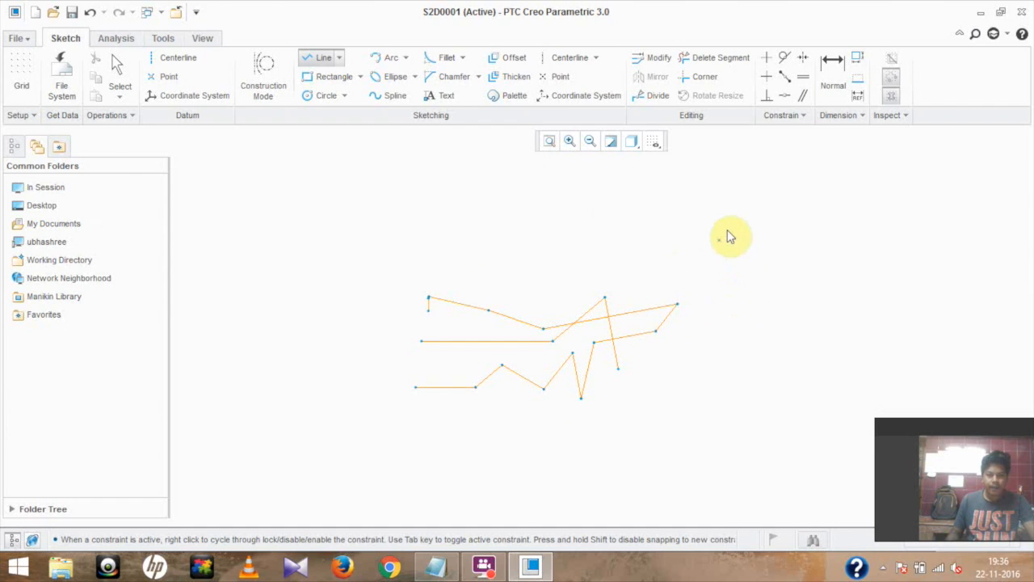
pyautogui.click(727, 230)
pyautogui.click(763, 273)
pyautogui.middleClick(763, 274)
pyautogui.moveTo(763, 274); pyautogui.dragTo(792, 213)
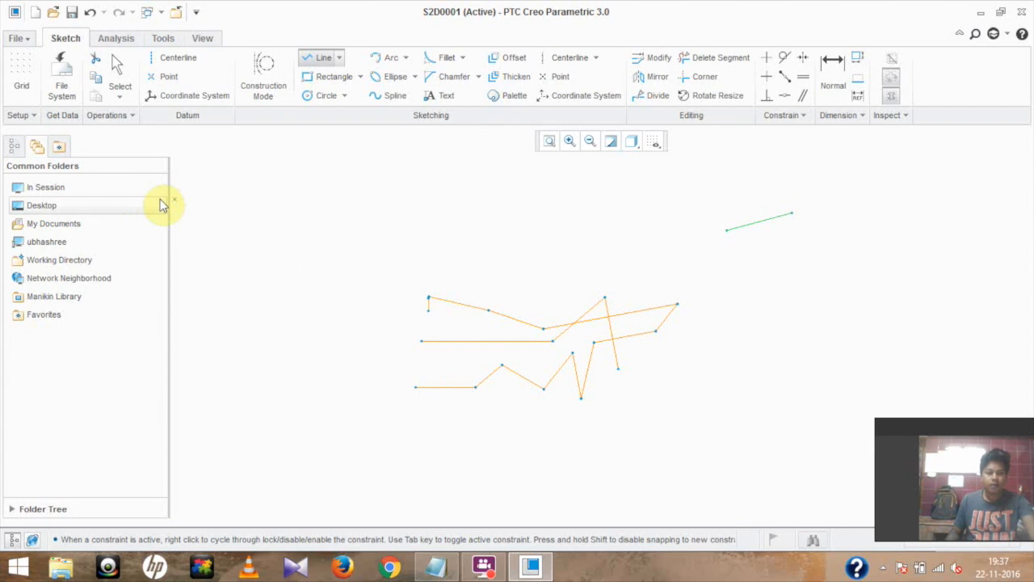
# Step: Leave the Line tool and delete all lines, dimensions and constraints from the sketch
pyautogui.press('Escape')
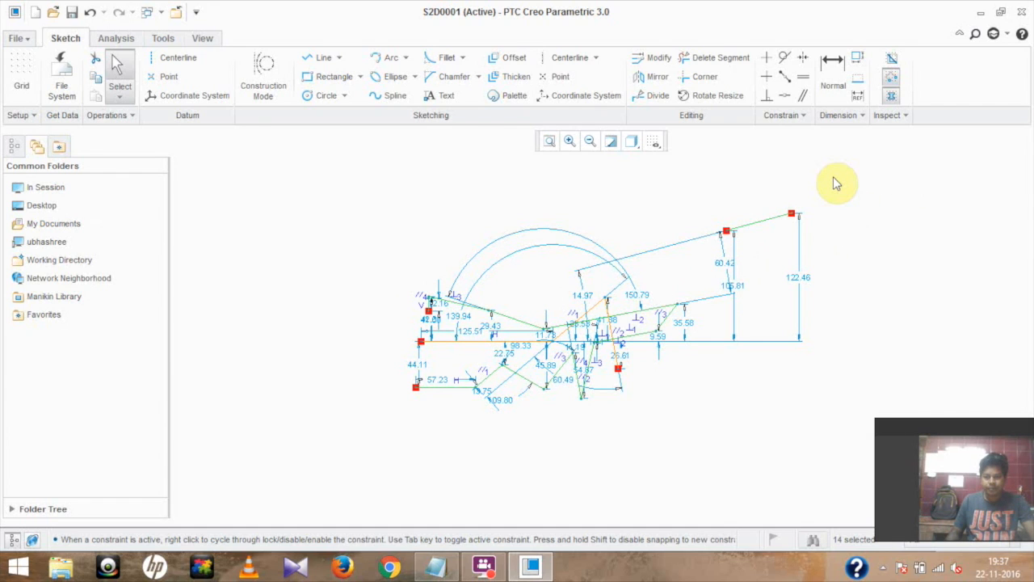
pyautogui.moveTo(836, 184)
pyautogui.mouseDown()
pyautogui.moveTo(837, 280)
pyautogui.moveTo(797, 397)
pyautogui.moveTo(720, 428)
pyautogui.moveTo(621, 437)
pyautogui.moveTo(374, 429)
pyautogui.mouseUp()
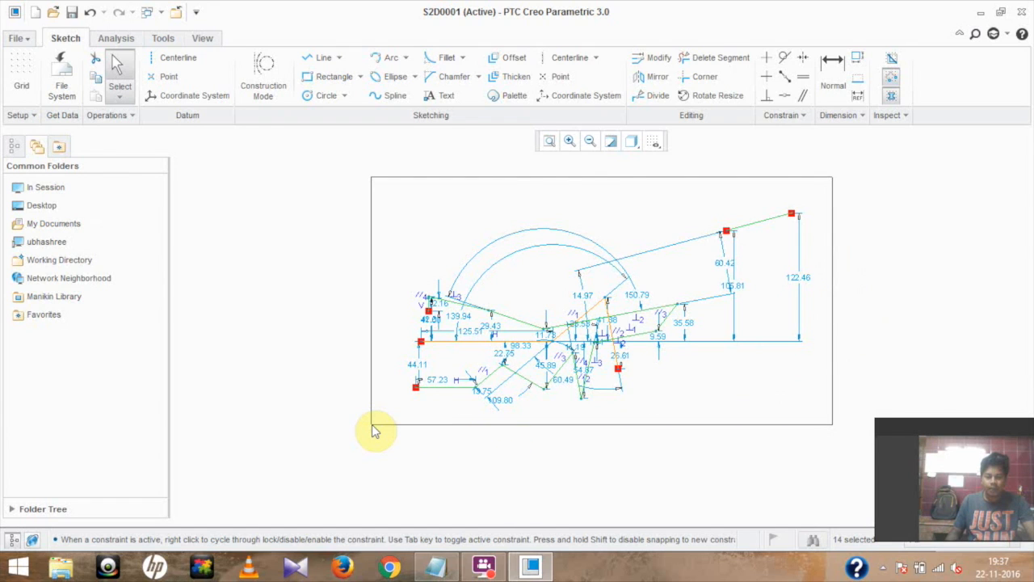
pyautogui.moveTo(370, 431); pyautogui.dragTo(325, 430)
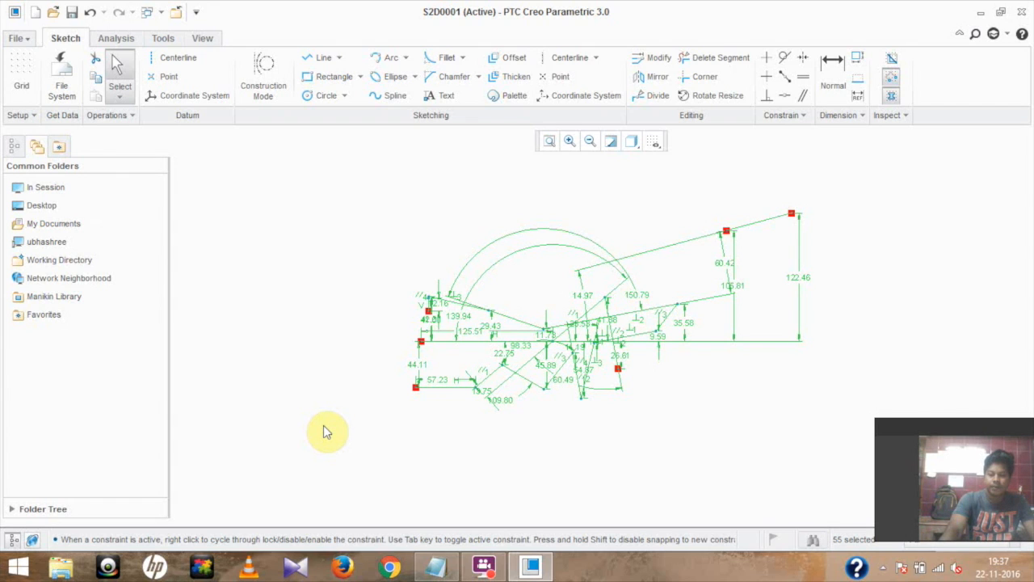
pyautogui.press('Delete')
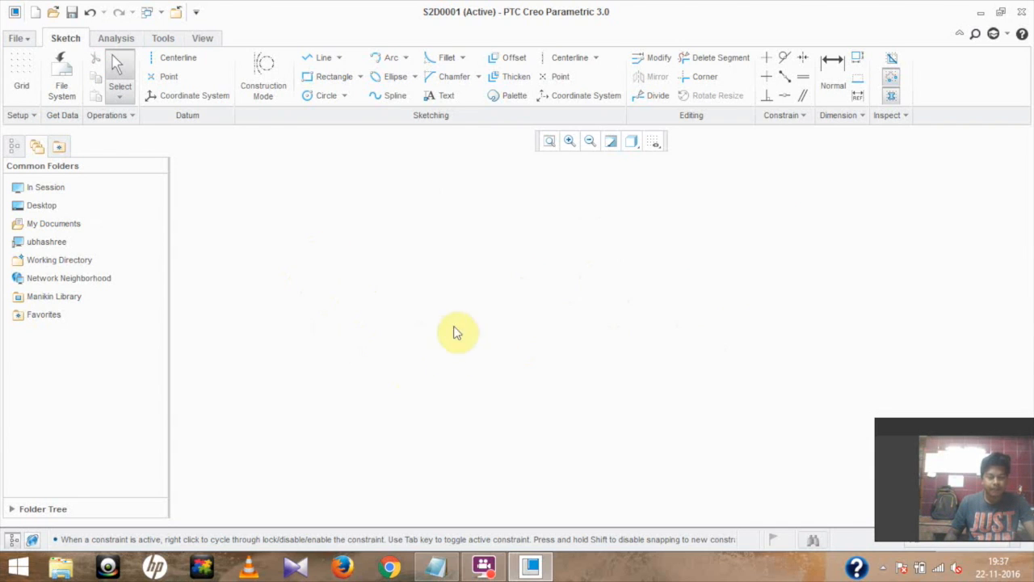
# Step: Draw a zigzag of seven connected segments with Line Chain across the empty sketch, alternately rising and falling from left to right
pyautogui.click(340, 58)
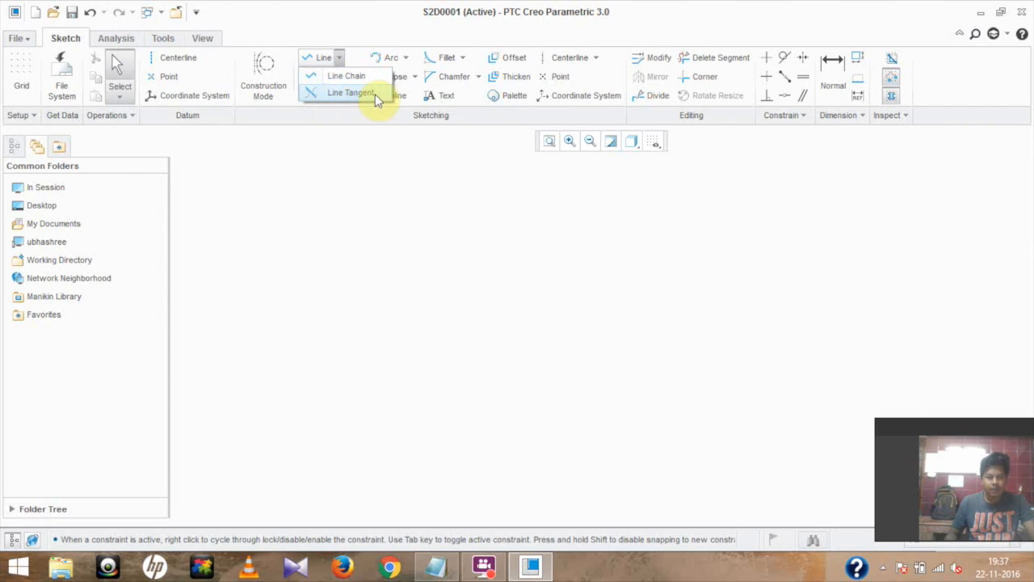
pyautogui.click(337, 76)
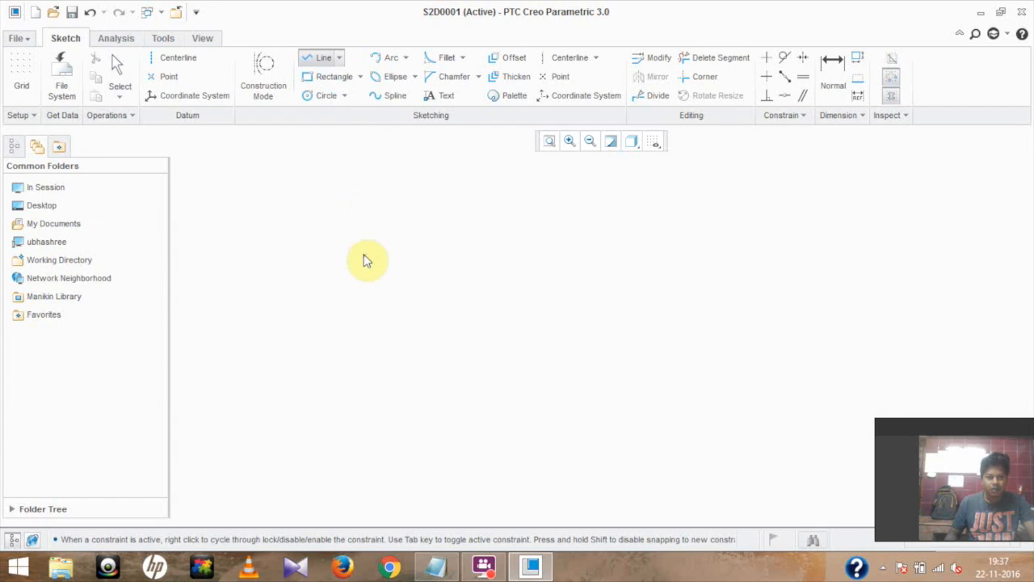
pyautogui.click(277, 320)
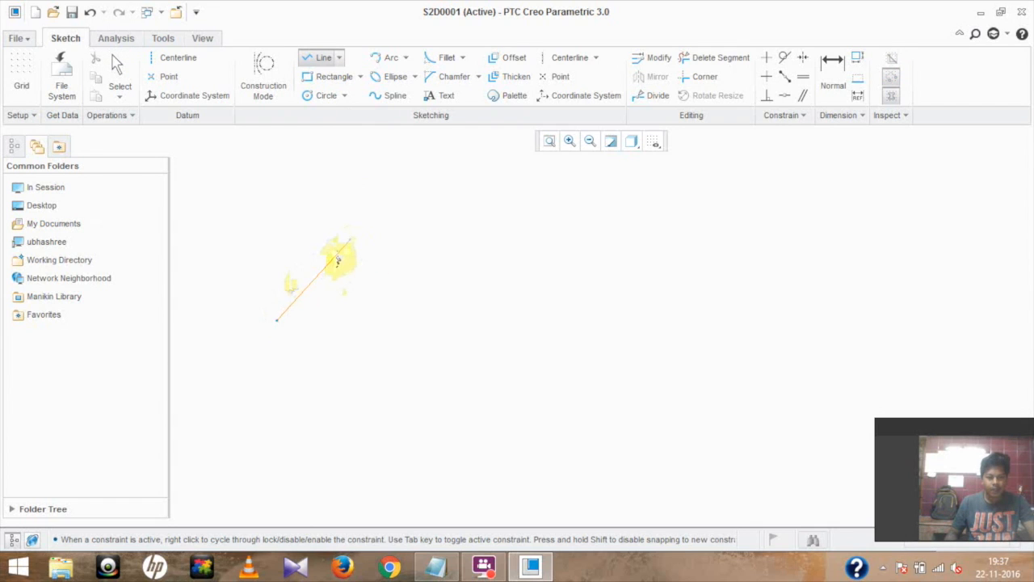
pyautogui.click(350, 239)
pyautogui.click(479, 316)
pyautogui.click(558, 229)
pyautogui.click(657, 337)
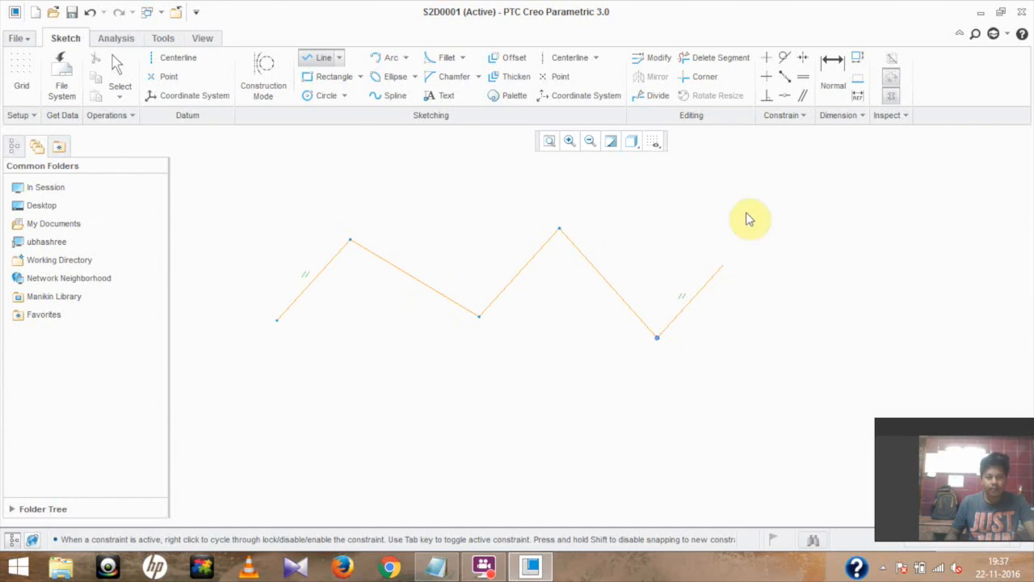
pyautogui.click(745, 213)
pyautogui.click(811, 310)
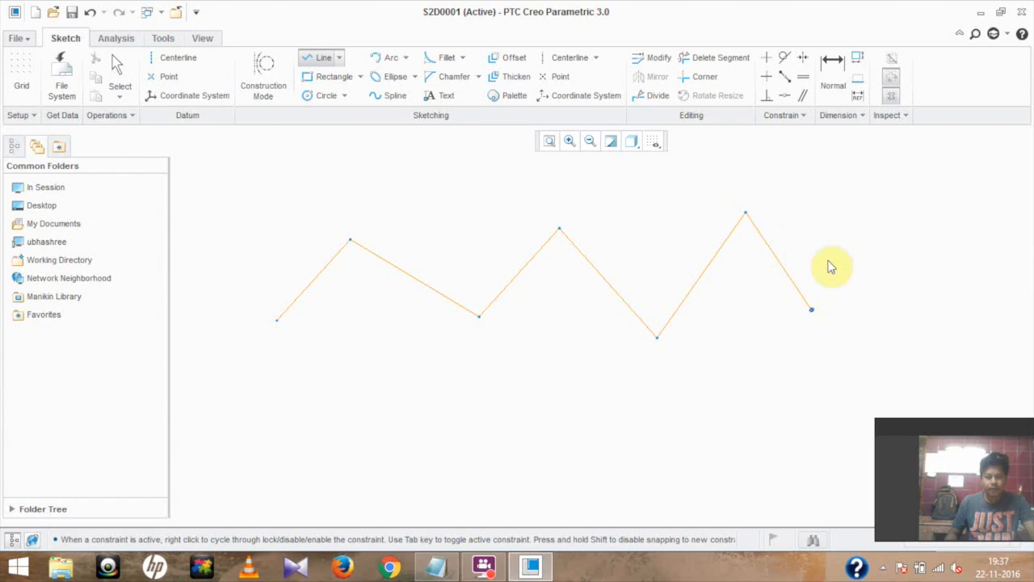
pyautogui.click(873, 189)
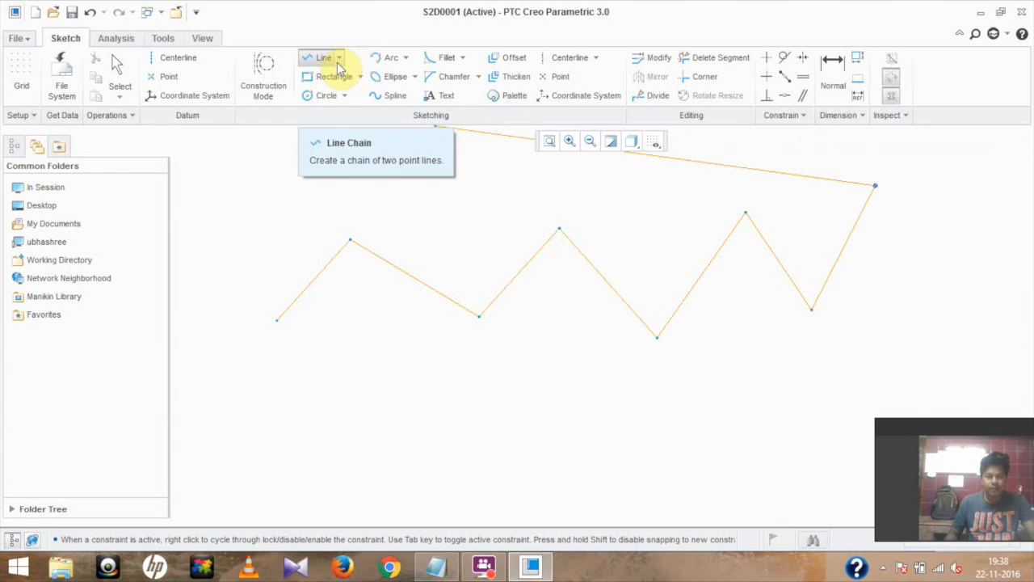
# Step: End the line chain at the zigzag's last raised endpoint, keeping its seven segments
pyautogui.middleClick(866, 216)
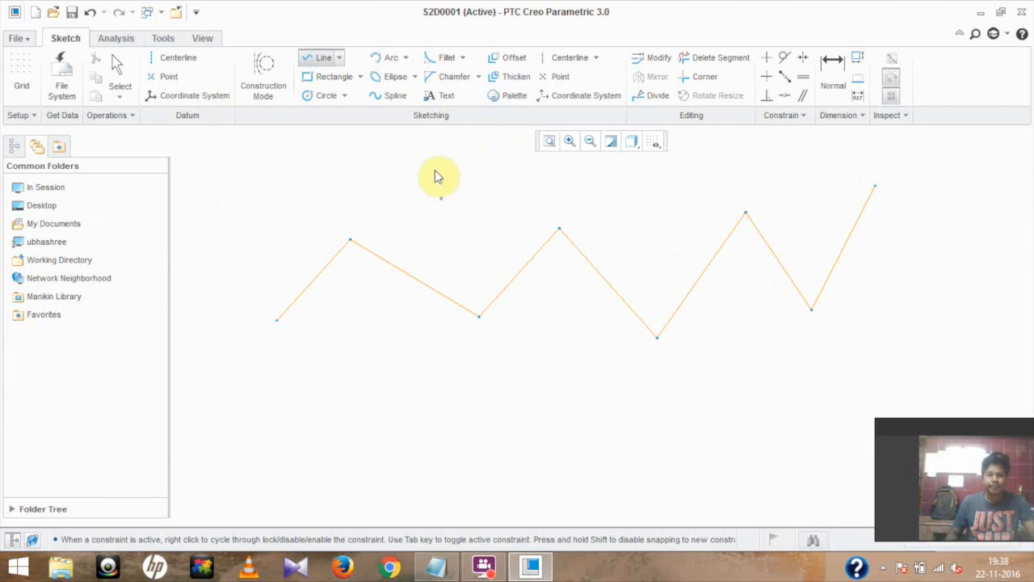
pyautogui.click(339, 58)
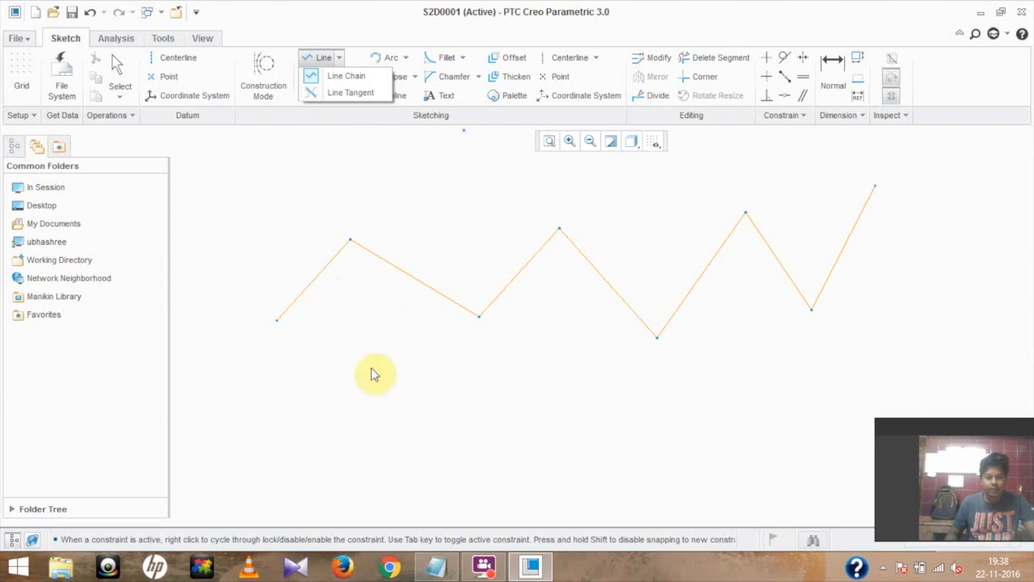
pyautogui.click(422, 234)
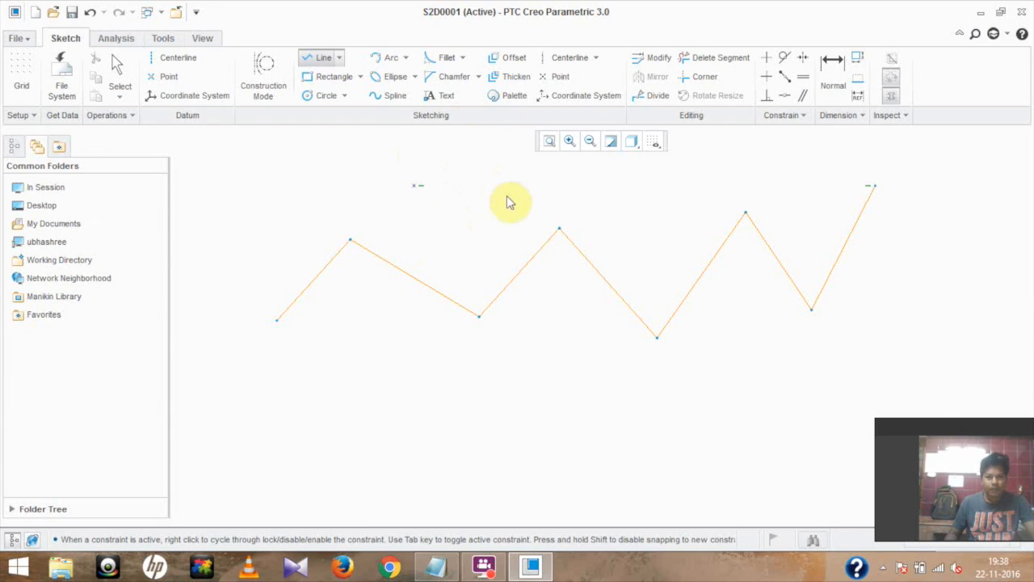
pyautogui.scroll(2, 587, 310)
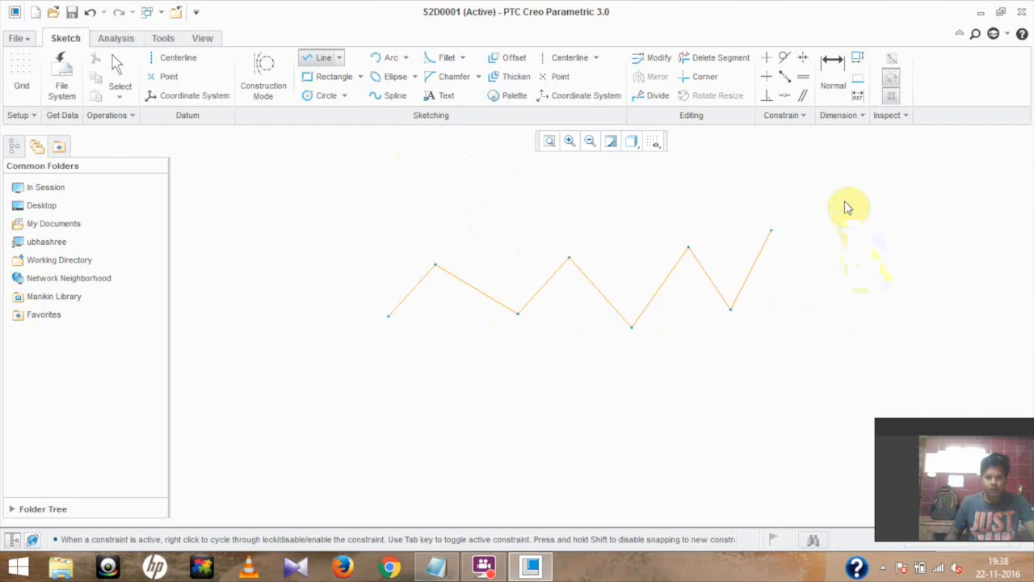
pyautogui.click(835, 240)
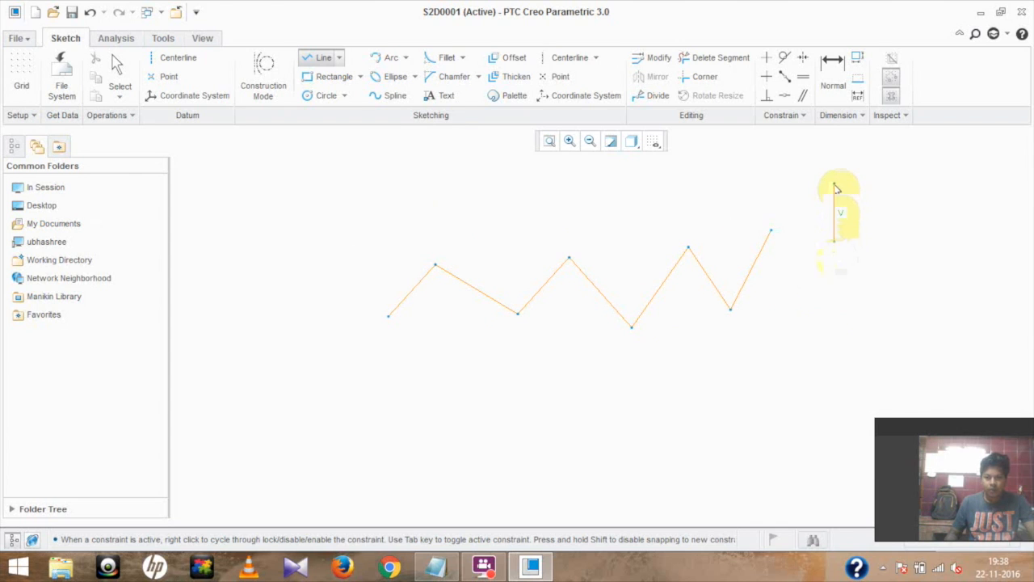
pyautogui.middleClick(826, 315)
pyautogui.click(813, 180)
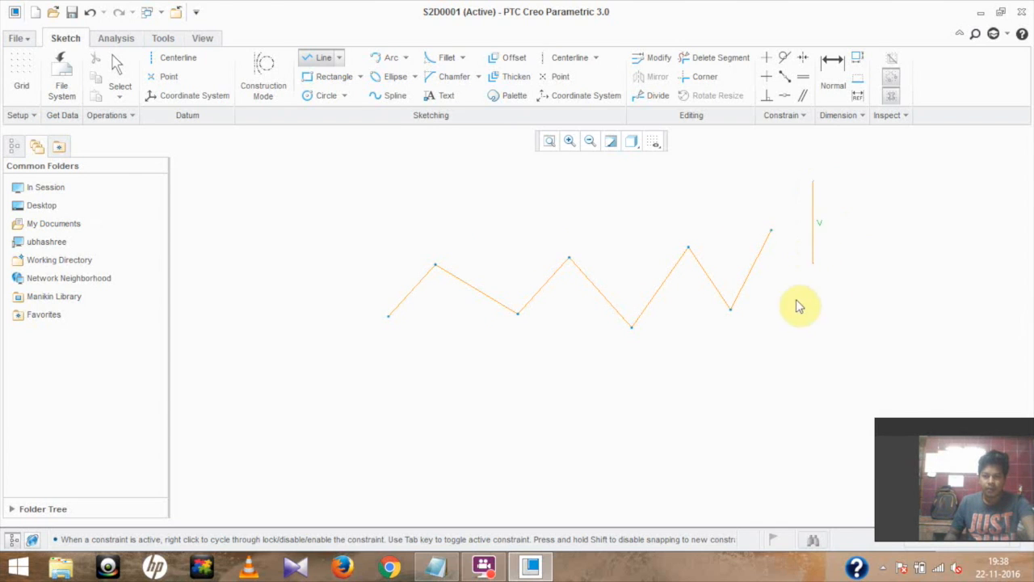
pyautogui.middleClick(817, 303)
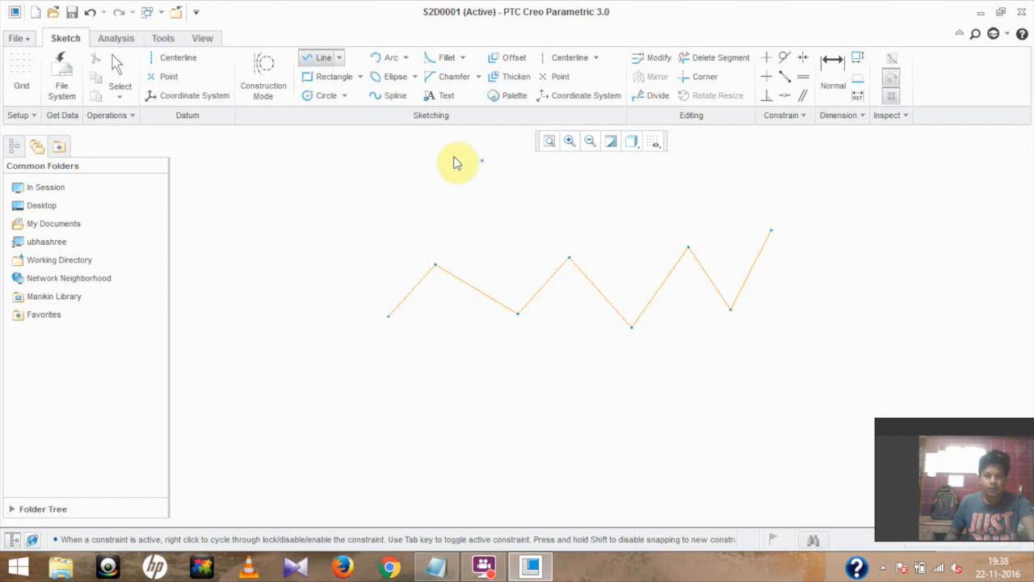
# Step: Leave the Line tool and delete the whole zigzag together with its dimensions and constraints
pyautogui.middleClick(812, 184)
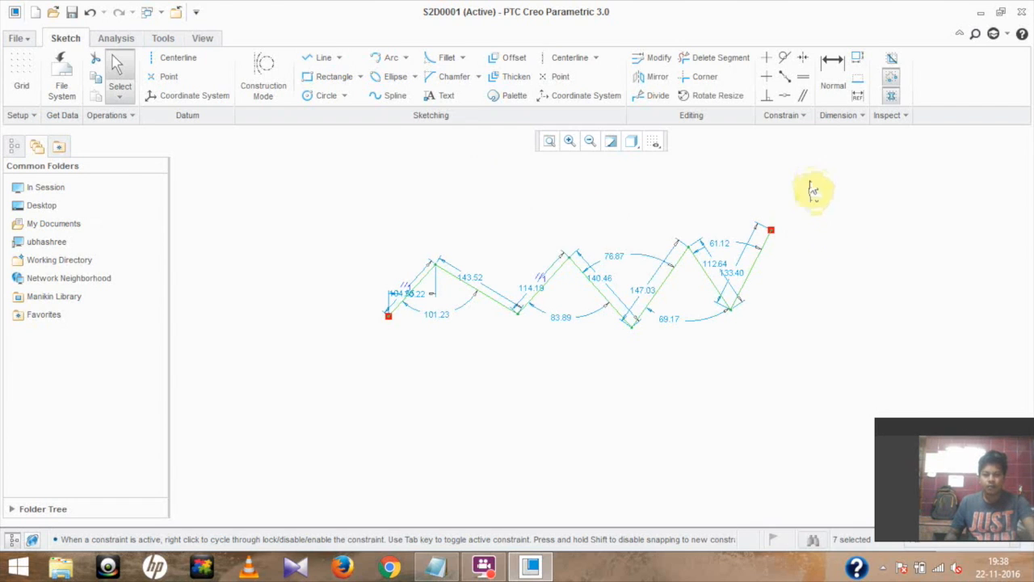
pyautogui.moveTo(810, 181)
pyautogui.mouseDown()
pyautogui.moveTo(579, 376)
pyautogui.moveTo(305, 378)
pyautogui.mouseUp()
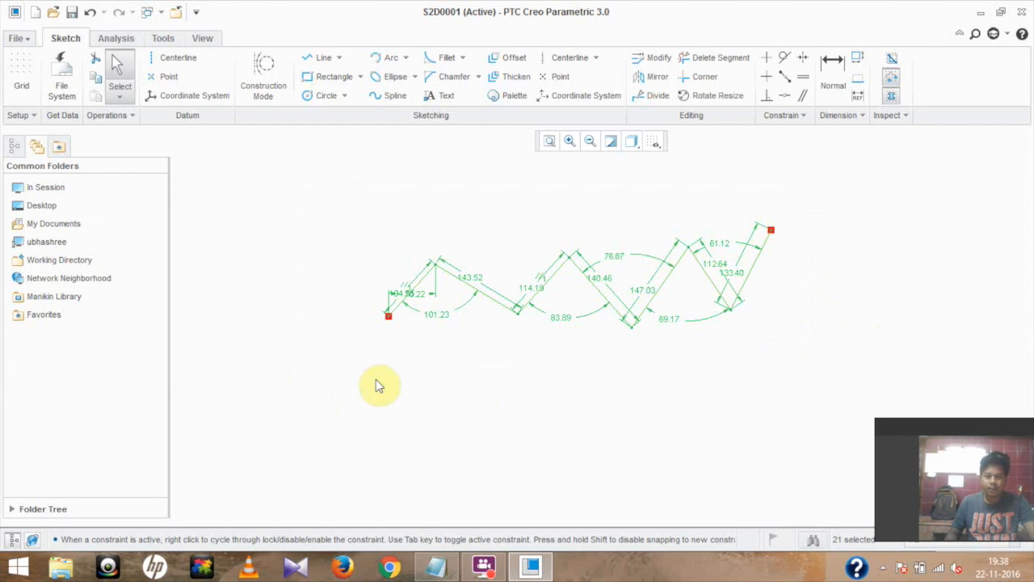
pyautogui.press('Delete')
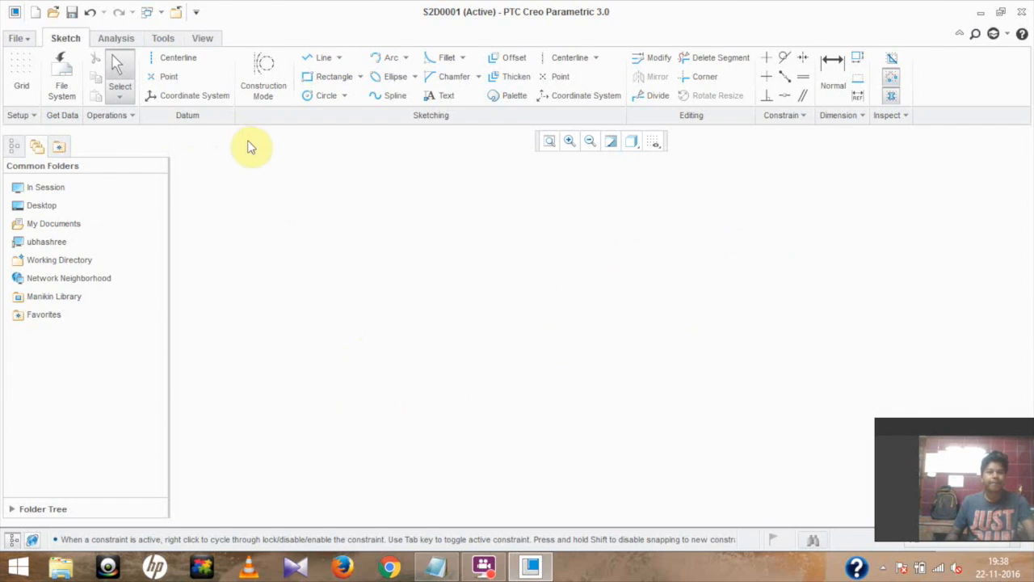
# Step: Draw a wide Corner Rectangle in the left half of the empty sketch, from its upper-left to its lower-right corner
pyautogui.click(361, 81)
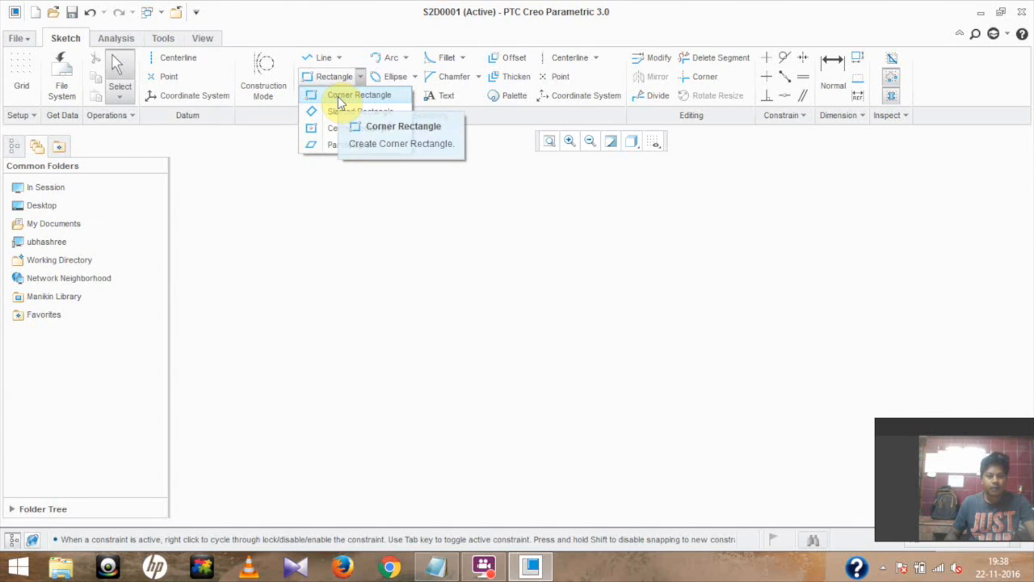
pyautogui.click(337, 96)
pyautogui.click(269, 235)
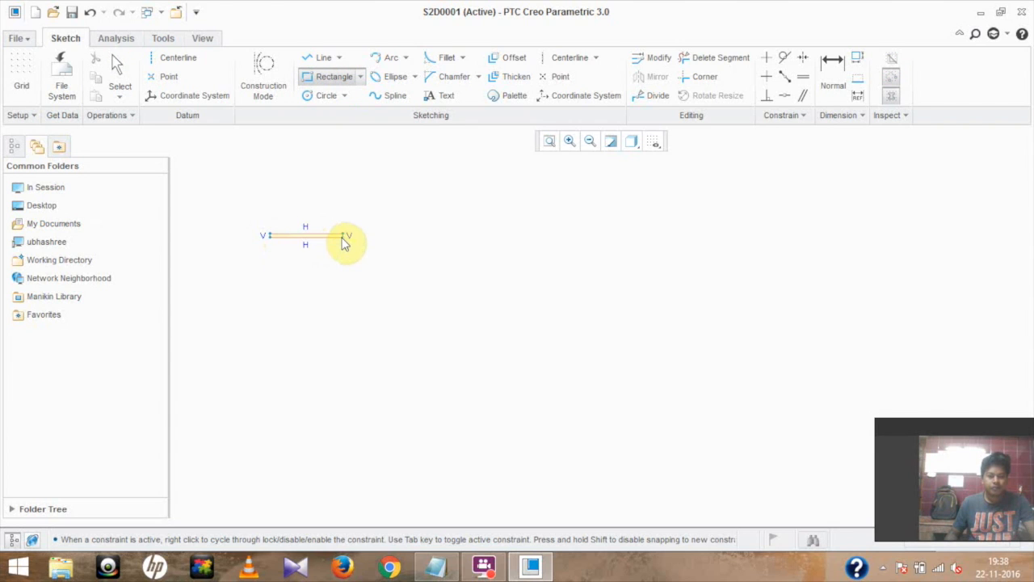
pyautogui.click(459, 349)
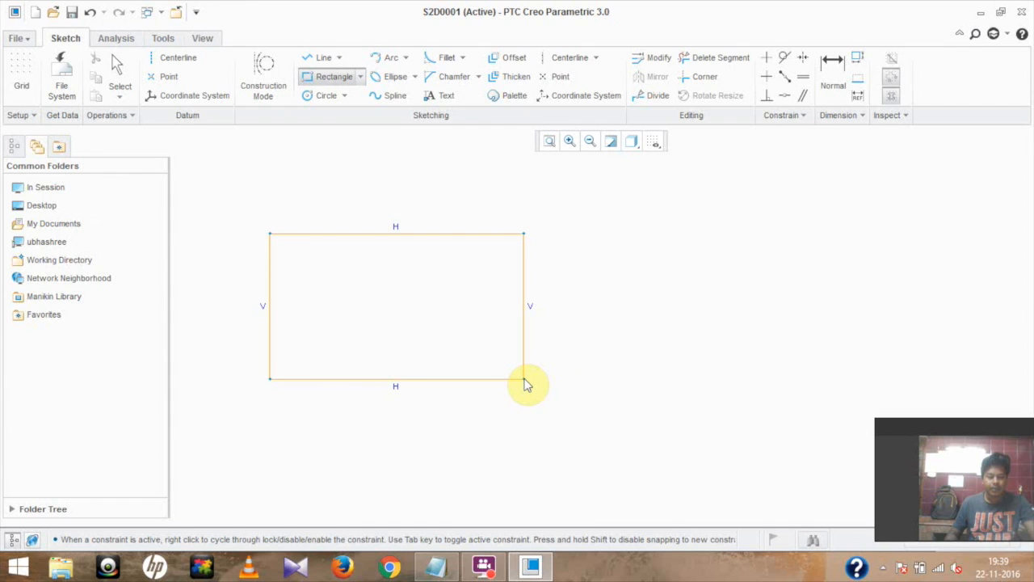
pyautogui.click(523, 379)
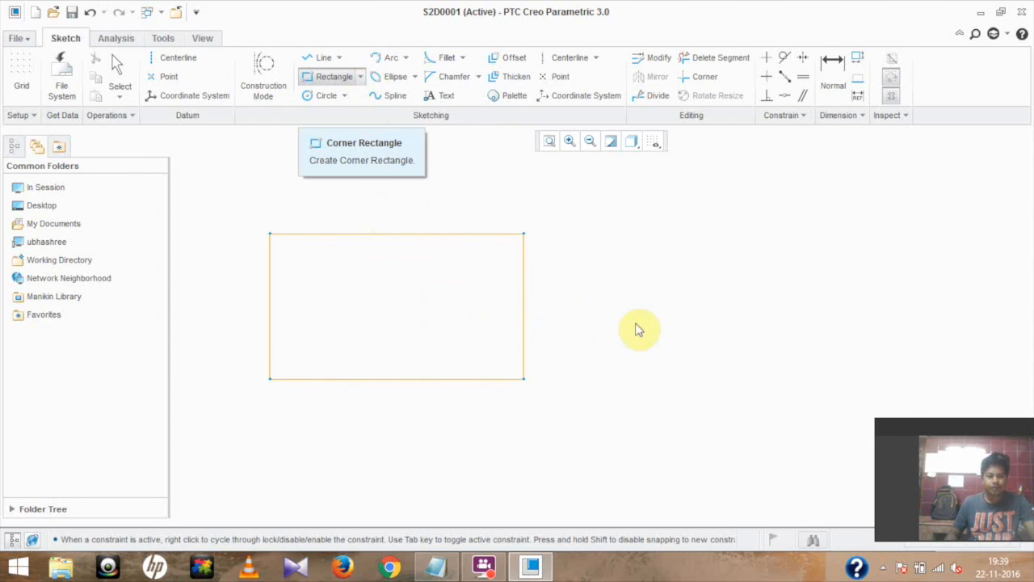
# Step: Draw a Slanted Rectangle to the right of the corner rectangle, with its long sides sloping down to the right
pyautogui.click(360, 77)
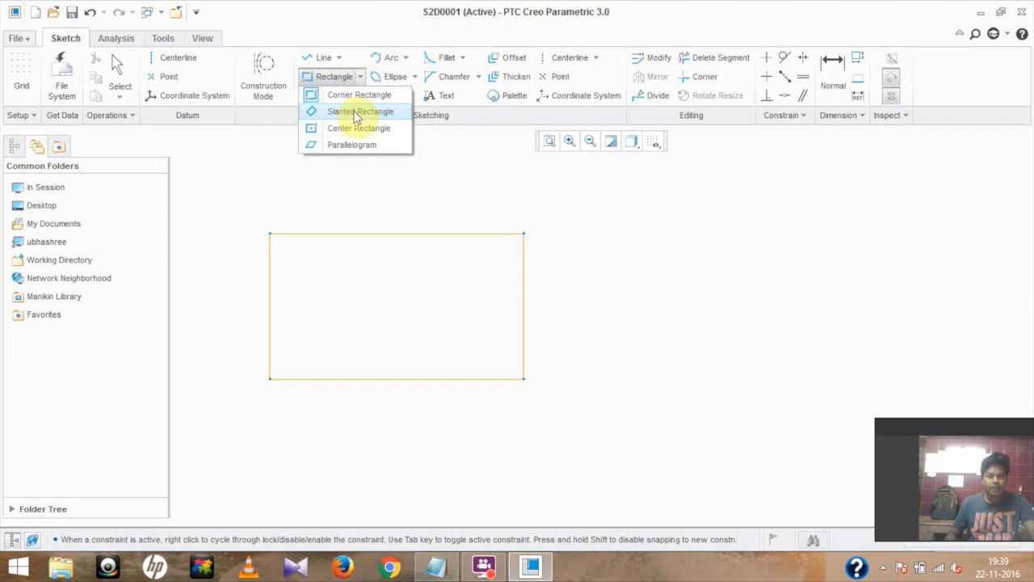
pyautogui.click(355, 112)
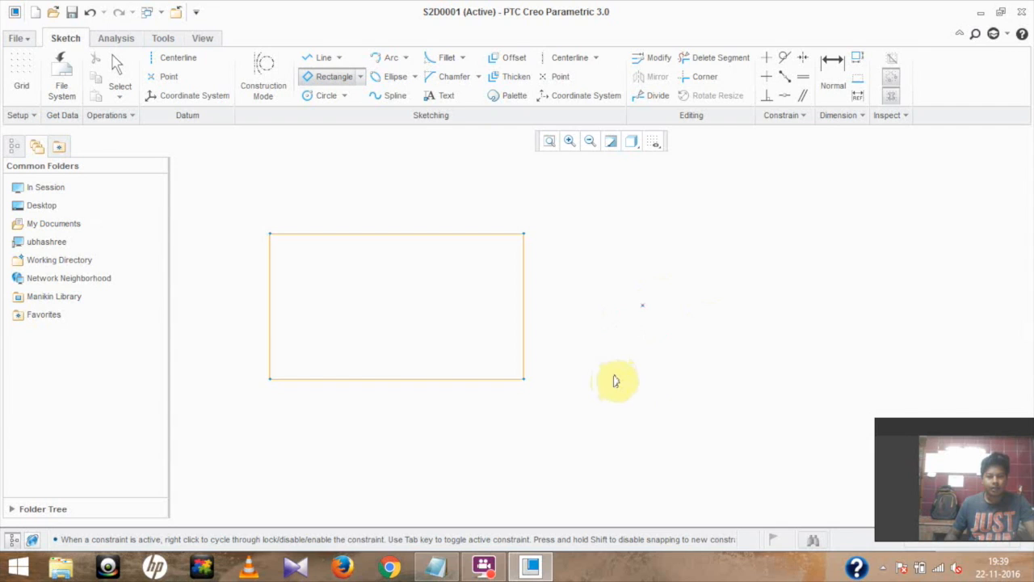
pyautogui.click(659, 223)
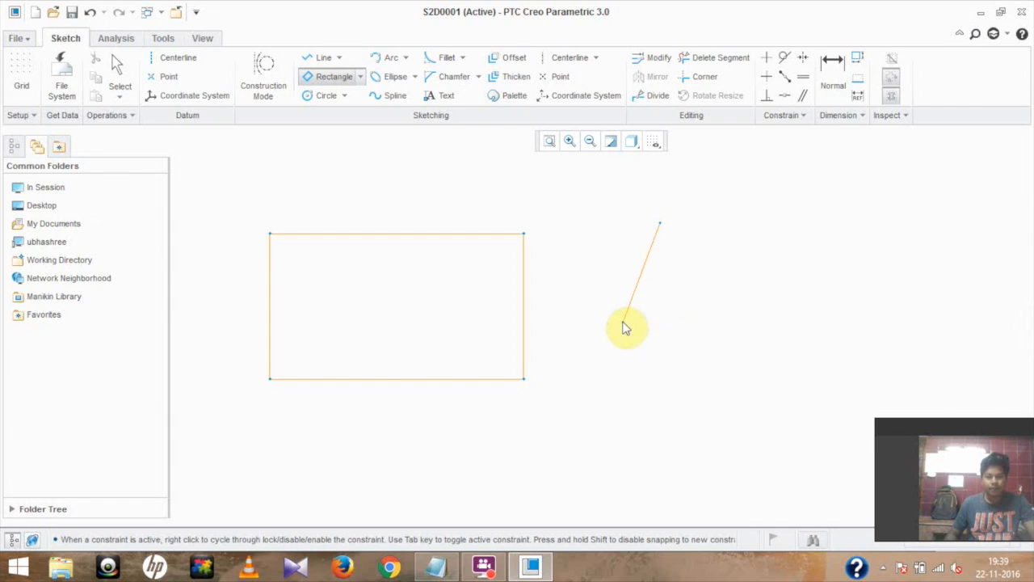
pyautogui.click(650, 247)
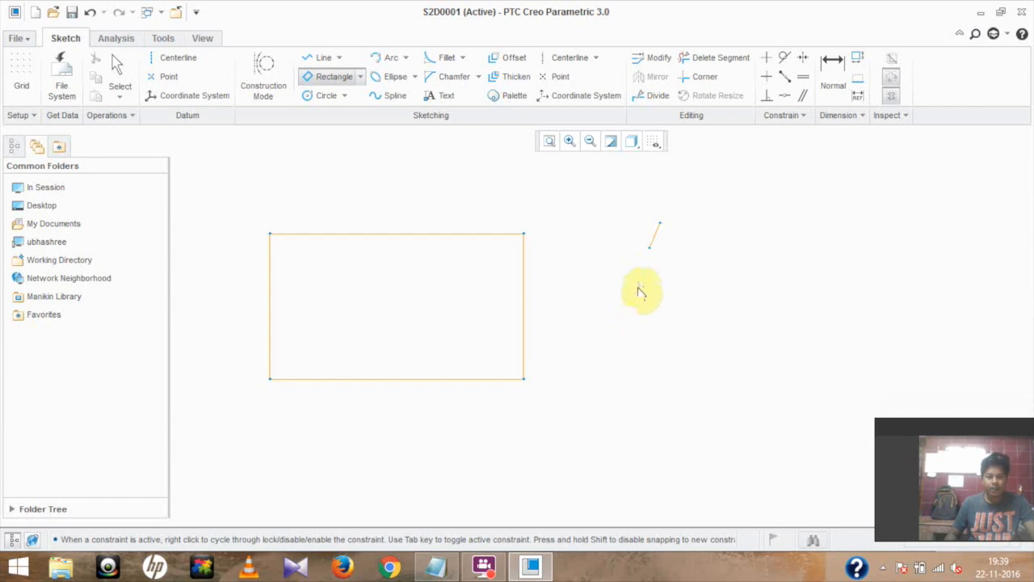
pyautogui.click(629, 325)
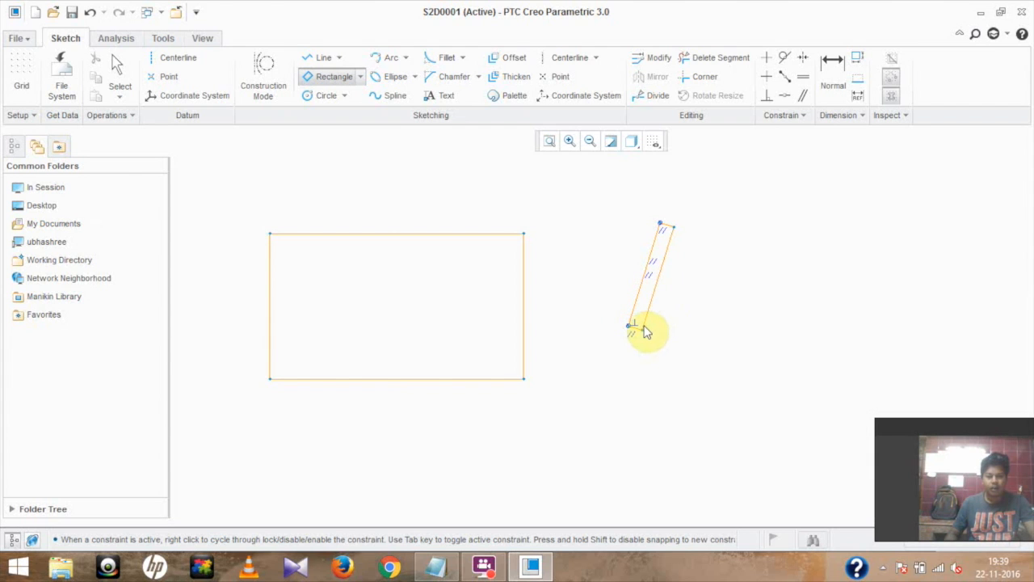
pyautogui.click(678, 349)
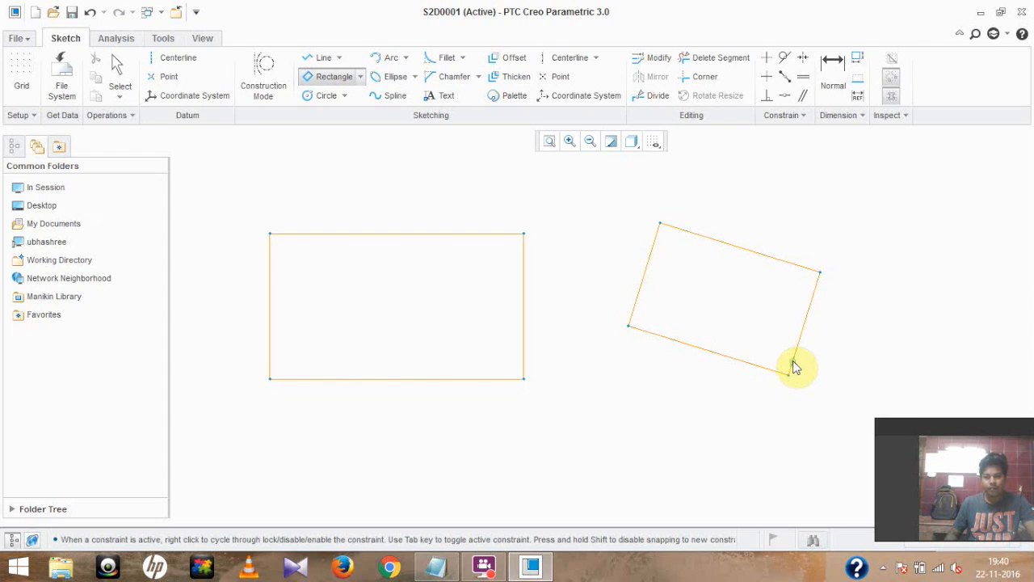
pyautogui.click(792, 369)
# Step: Draw a Center Rectangle above and to the left of the two existing rectangles, starting from its center point
pyautogui.scroll(3, 557, 428)
pyautogui.scroll(3, 556, 427)
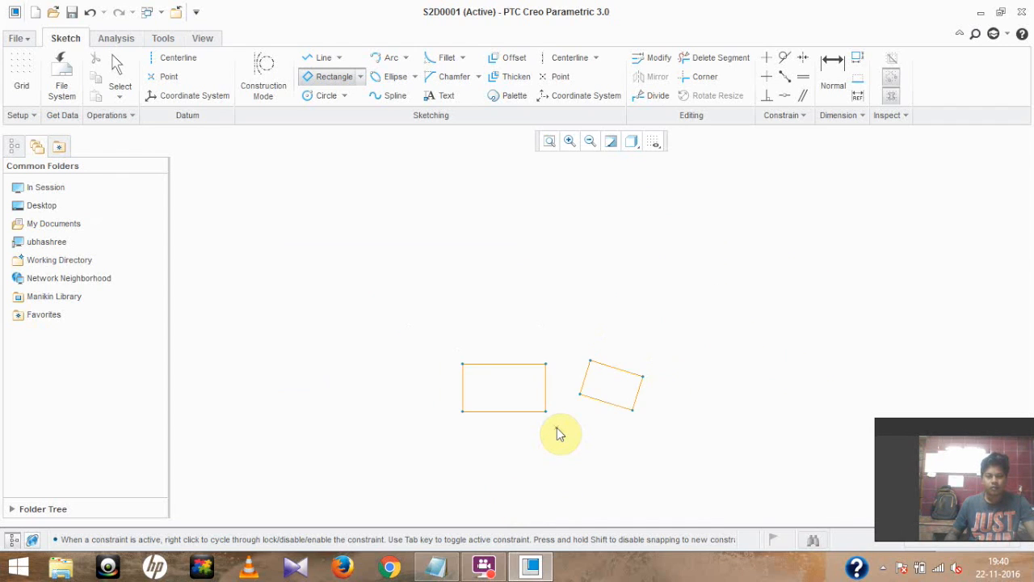
pyautogui.scroll(1, 556, 428)
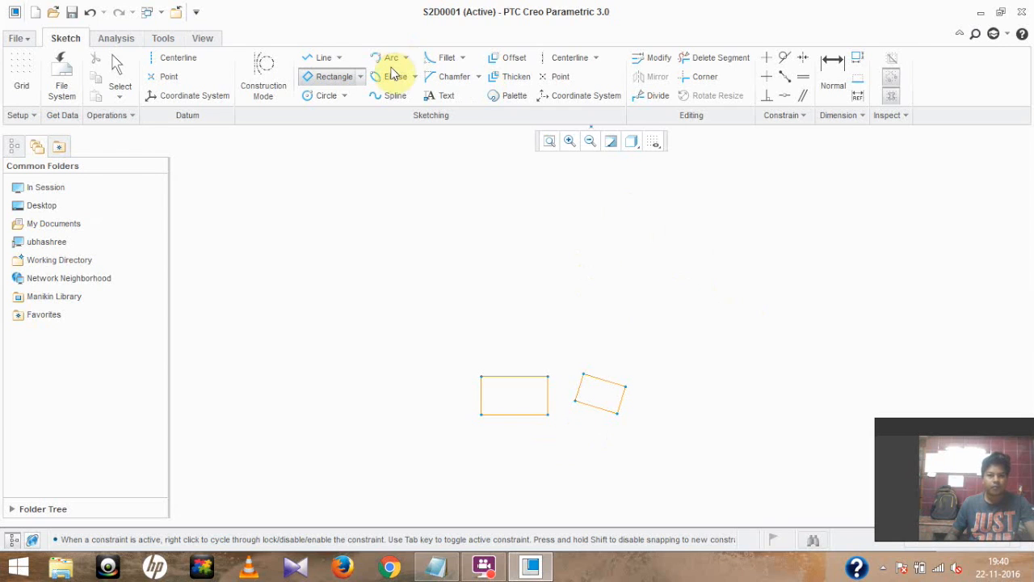
pyautogui.click(361, 77)
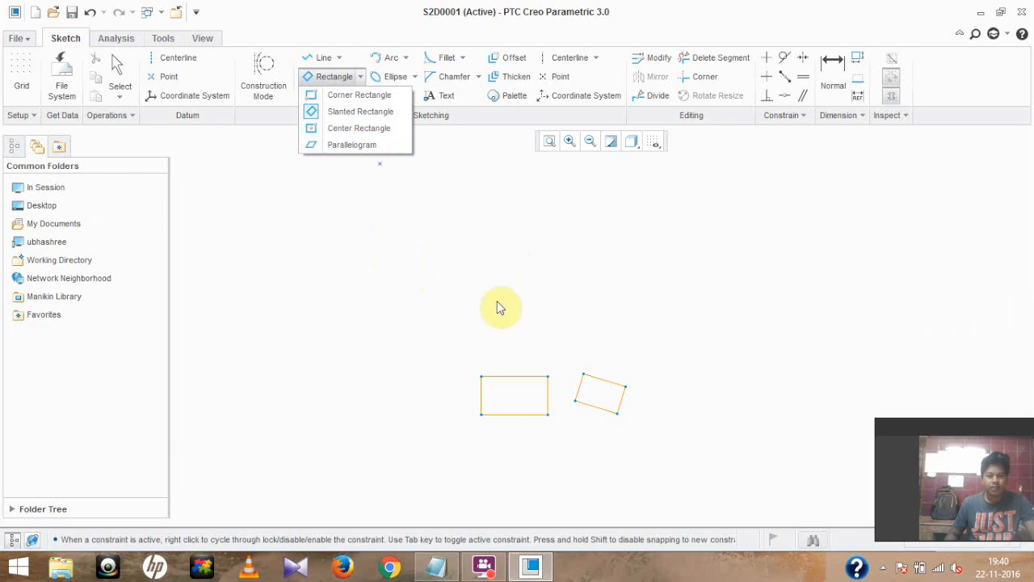
pyautogui.click(358, 129)
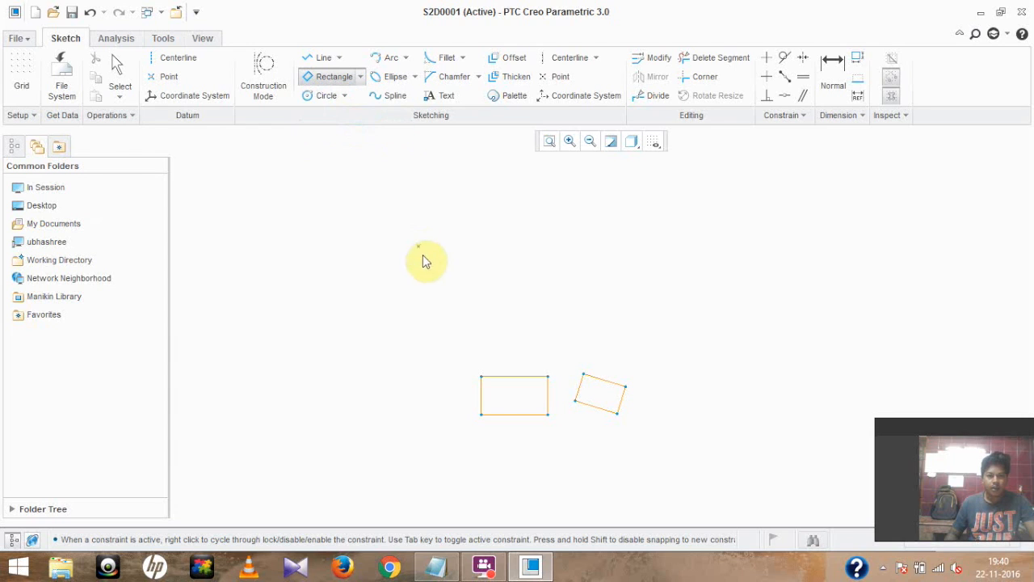
pyautogui.click(333, 232)
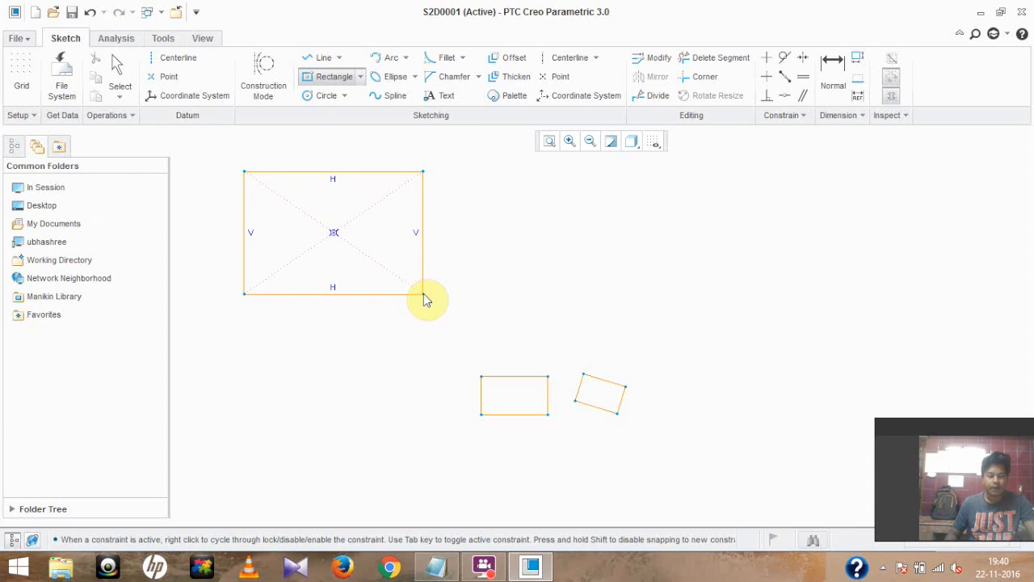
pyautogui.click(423, 295)
# Step: Draw a Parallelogram to the right of the center rectangle, with horizontal upper and lower sides and sides leaning right
pyautogui.scroll(-2, 538, 267)
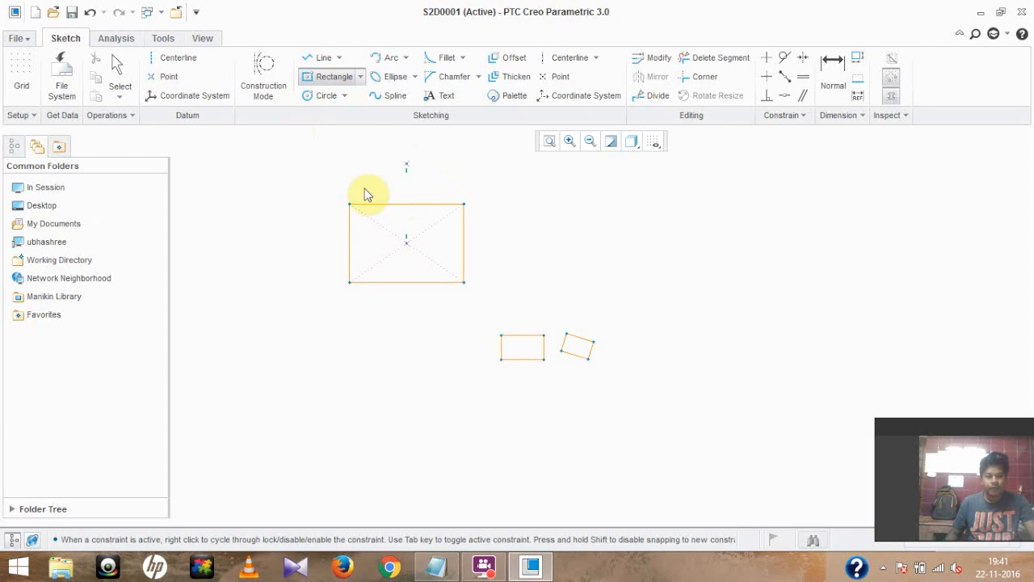
pyautogui.click(361, 77)
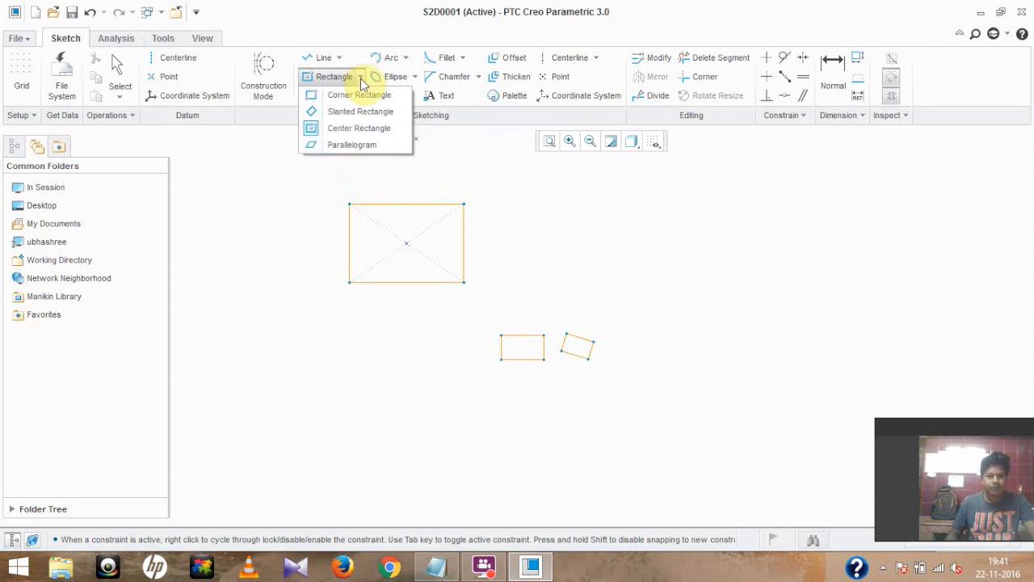
pyautogui.click(354, 147)
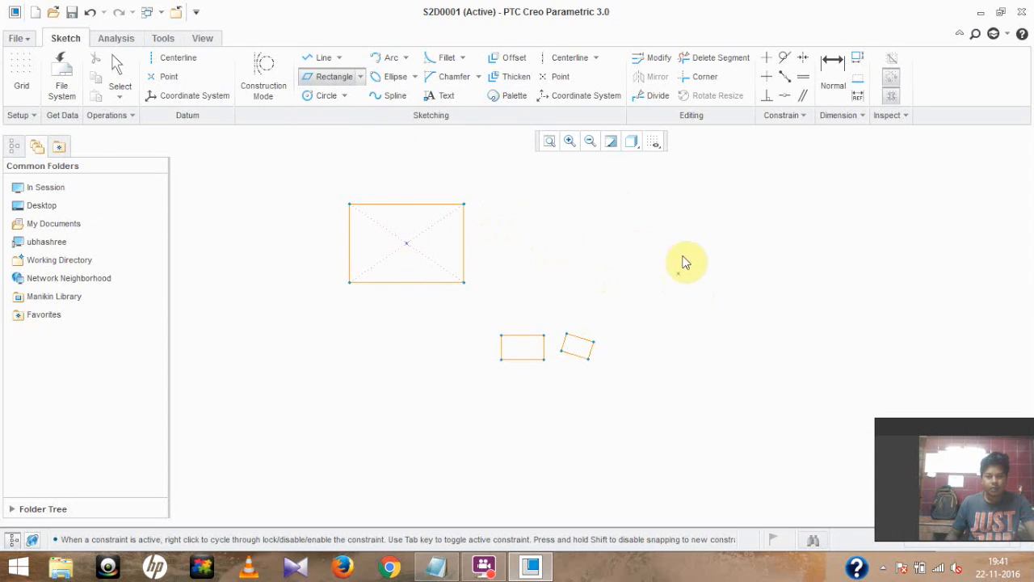
pyautogui.click(675, 191)
pyautogui.click(644, 277)
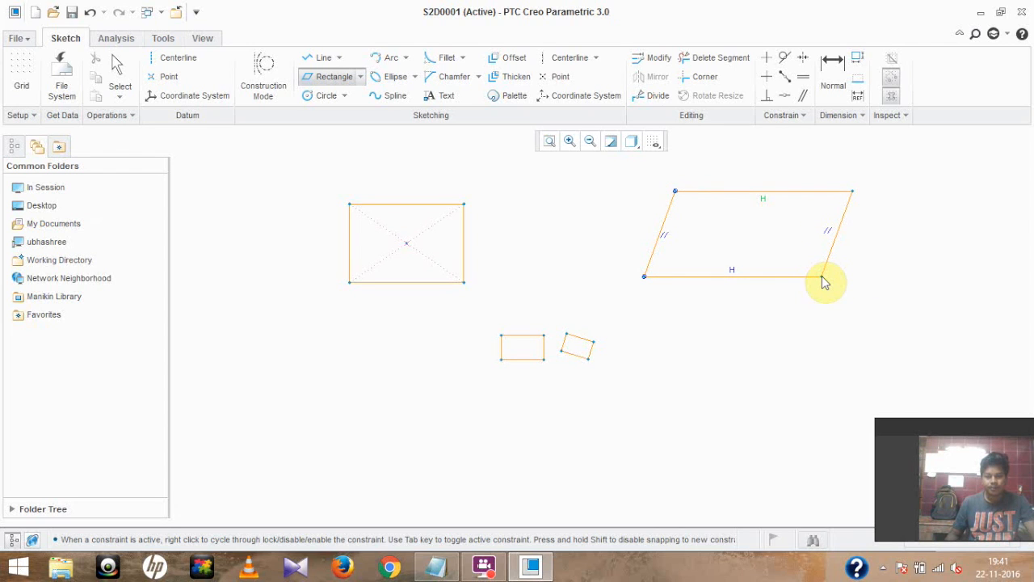
pyautogui.click(823, 280)
# Step: Refit the sketch, zoom a box over the empty area above the center rectangle, and refit the view again
pyautogui.scroll(2, 602, 349)
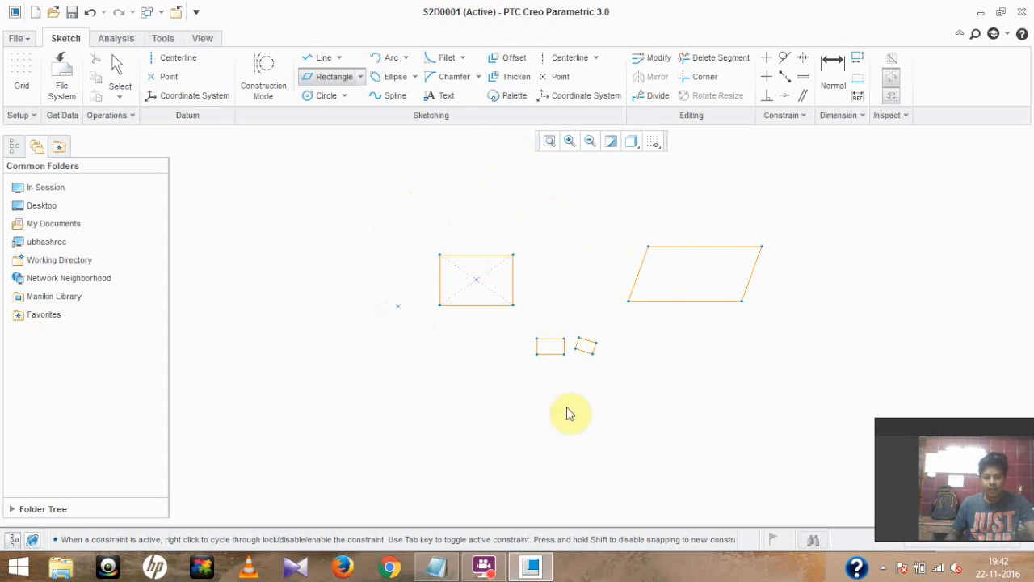
pyautogui.click(553, 144)
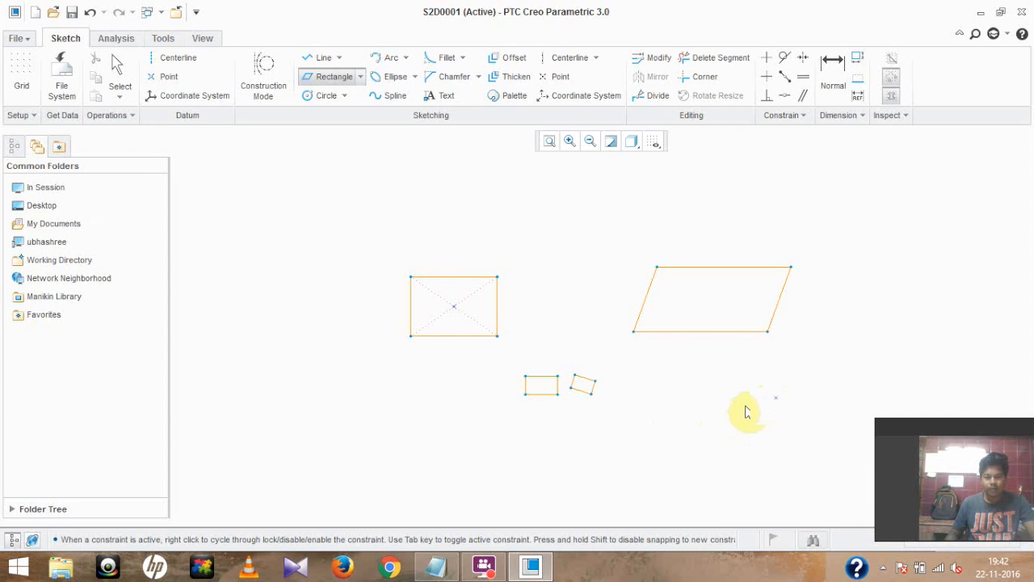
pyautogui.click(570, 143)
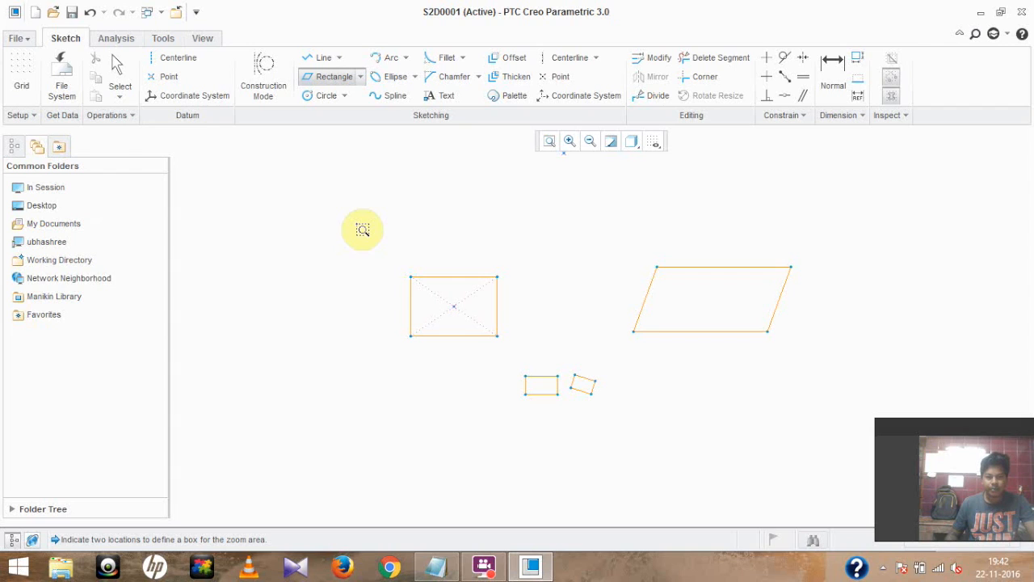
pyautogui.moveTo(379, 232); pyautogui.dragTo(514, 249)
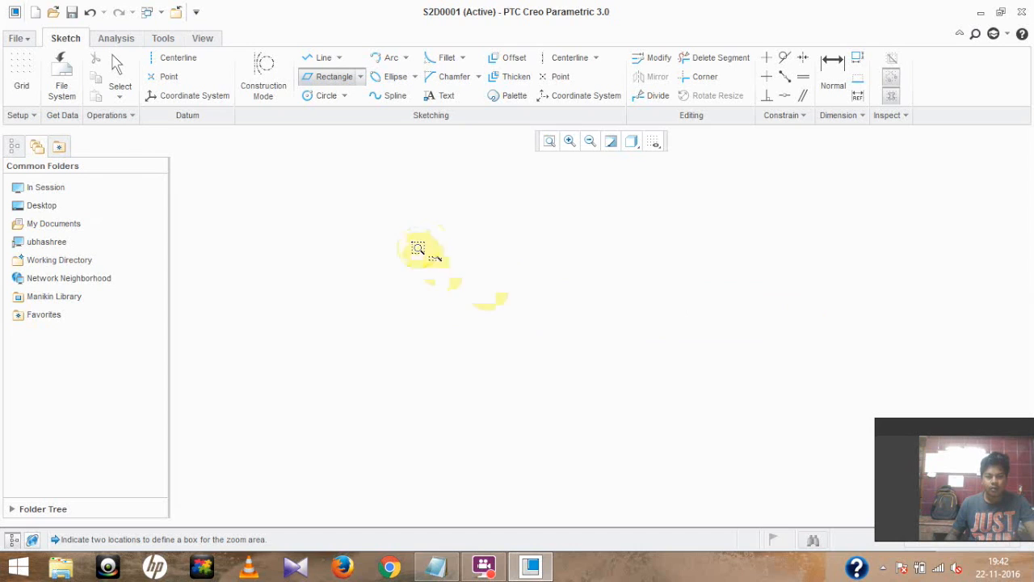
pyautogui.click(551, 144)
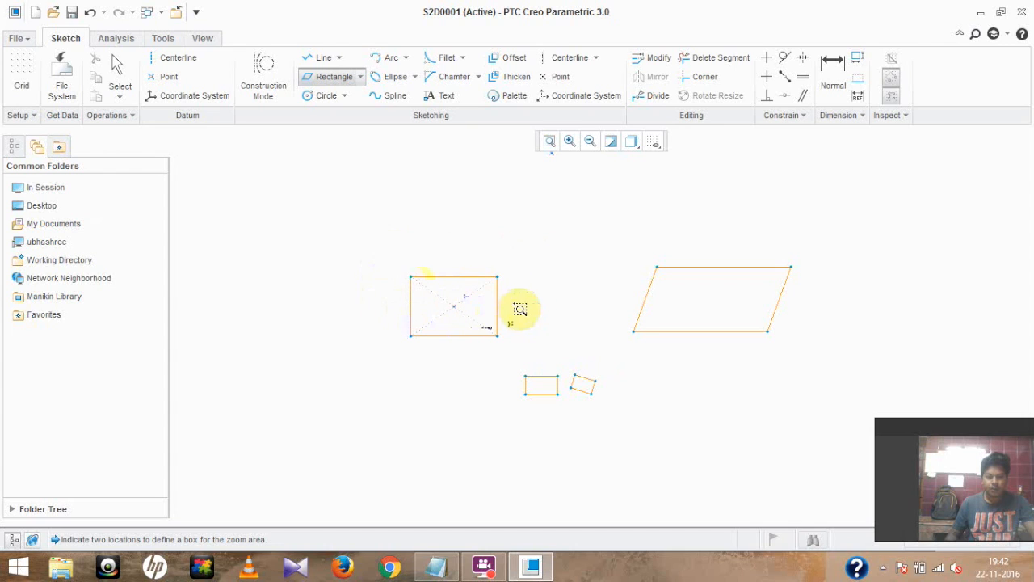
# Step: Magnify the center rectangle with a zoom box, and refit the view to show all four shapes
pyautogui.click(373, 238)
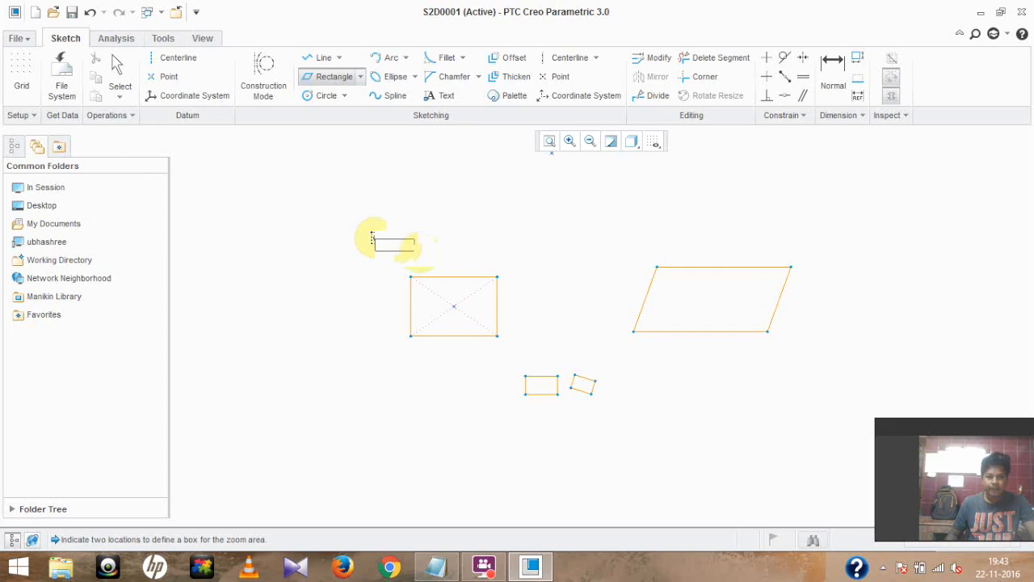
pyautogui.click(536, 304)
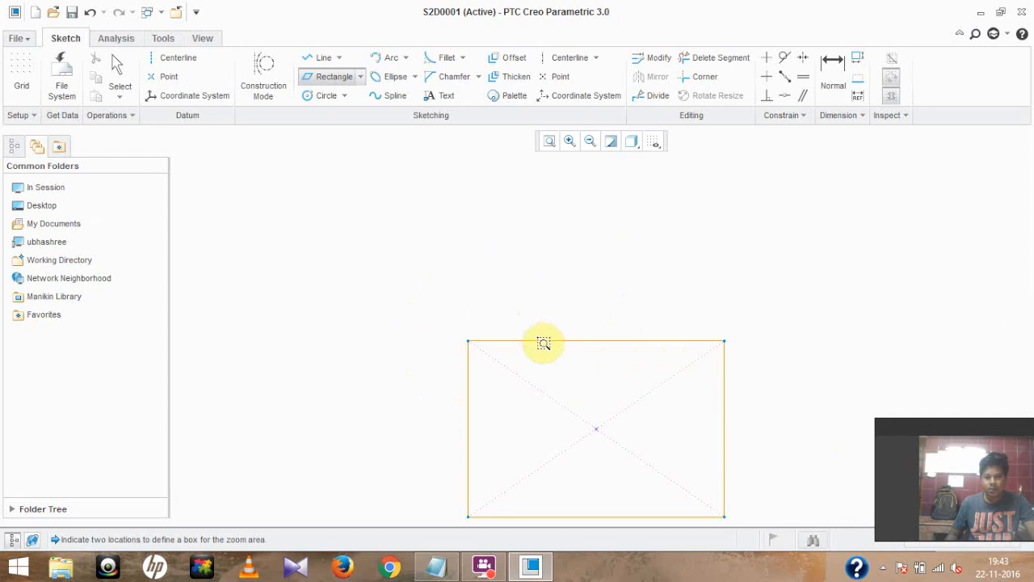
pyautogui.scroll(2, 545, 345)
pyautogui.scroll(-4, 545, 345)
pyautogui.click(548, 142)
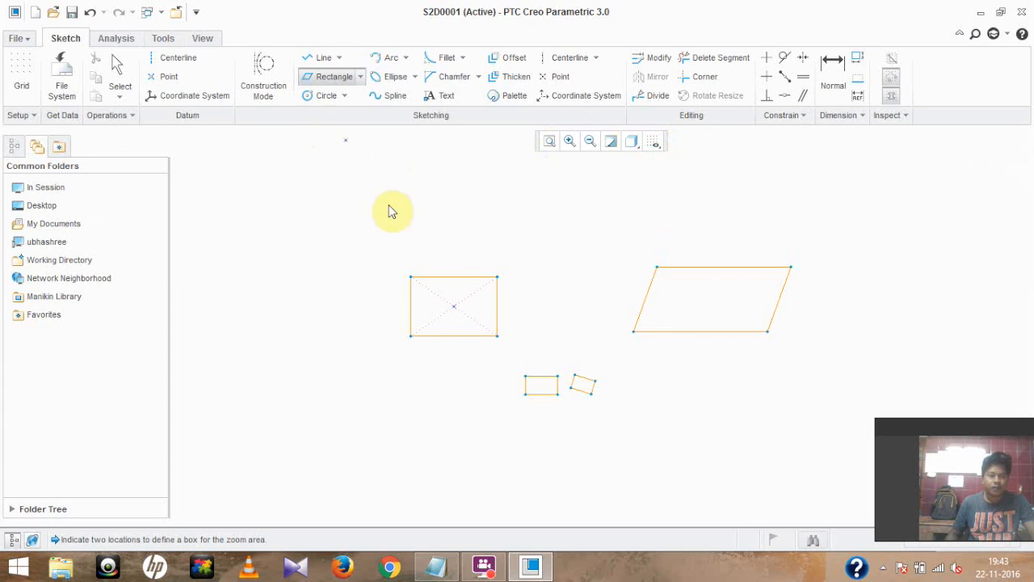
pyautogui.scroll(3, 779, 184)
pyautogui.click(792, 209)
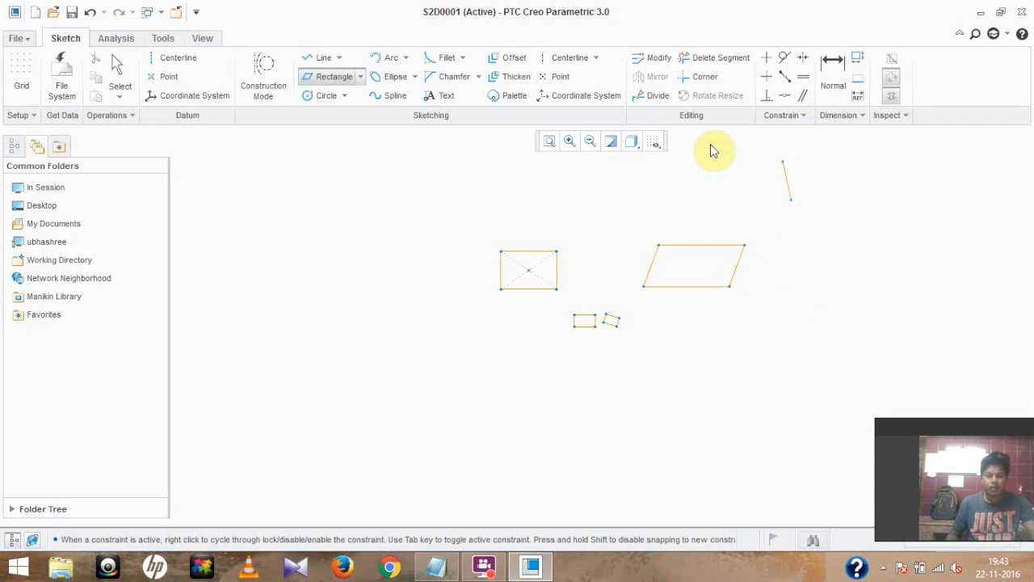
pyautogui.middleClick(696, 202)
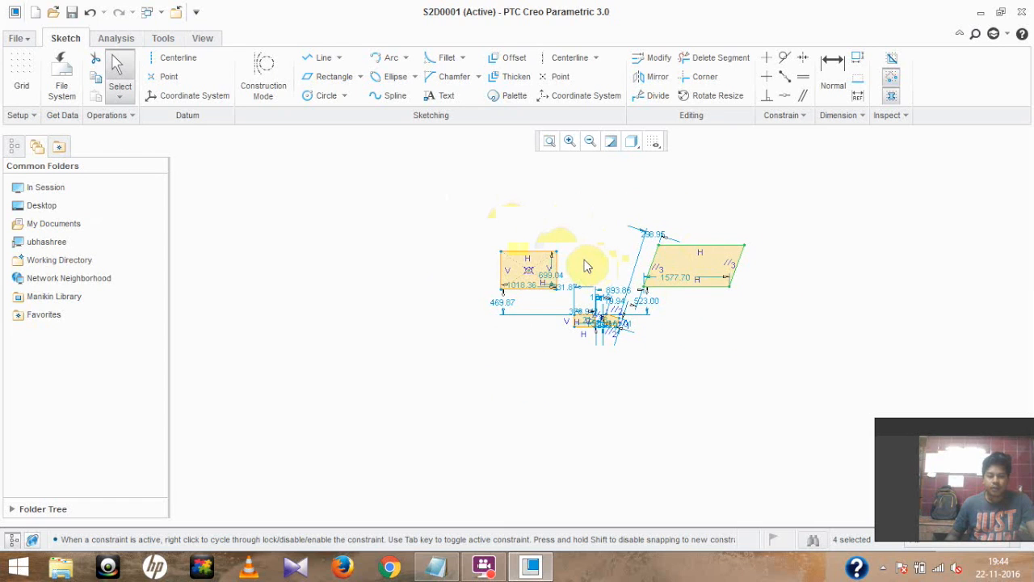
# Step: Delete all four rectangle shapes and any leftover lines so the sketch is empty
pyautogui.scroll(4, 587, 266)
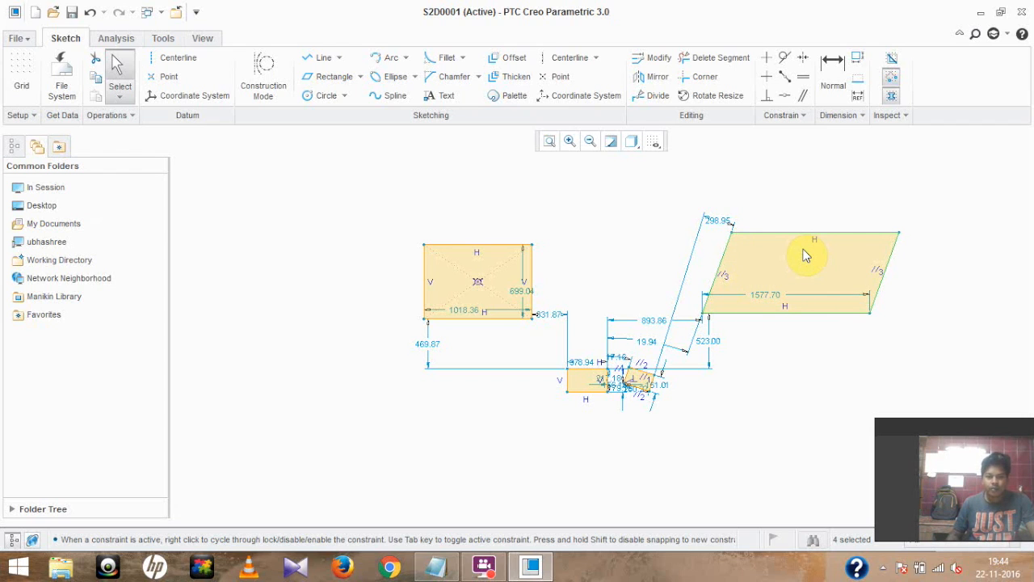
pyautogui.scroll(-2, 803, 256)
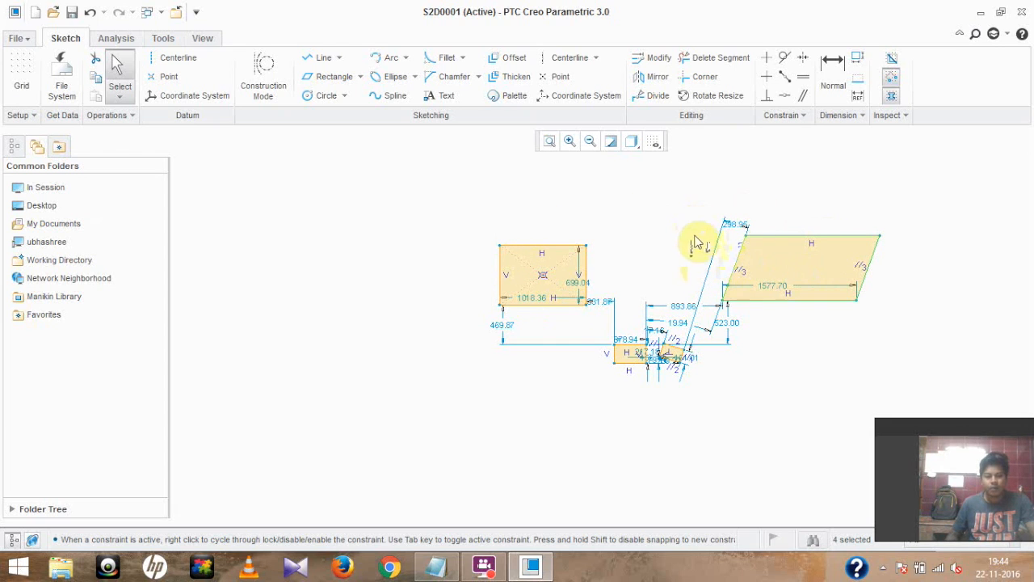
pyautogui.scroll(2, 698, 241)
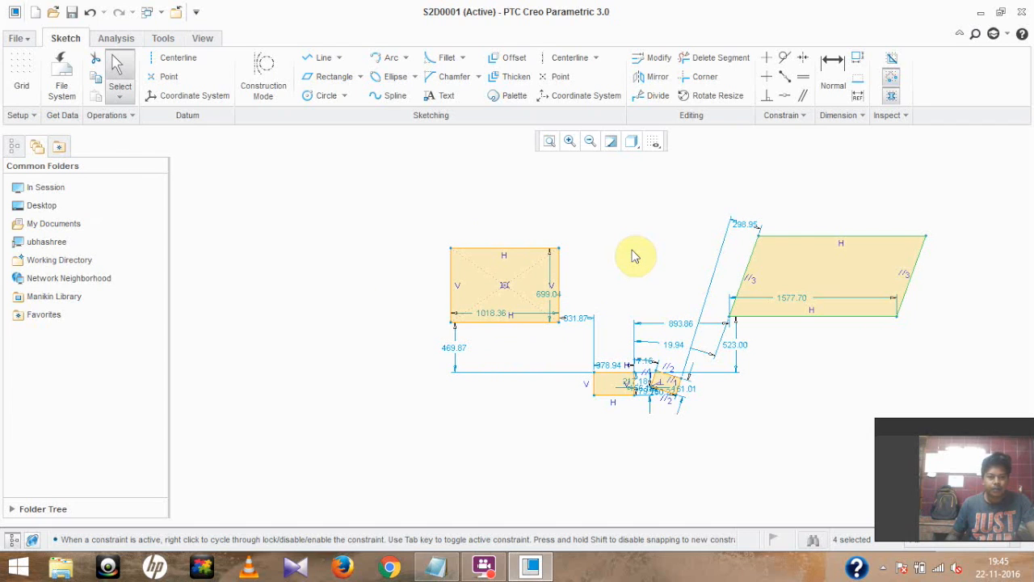
pyautogui.scroll(-1, 635, 256)
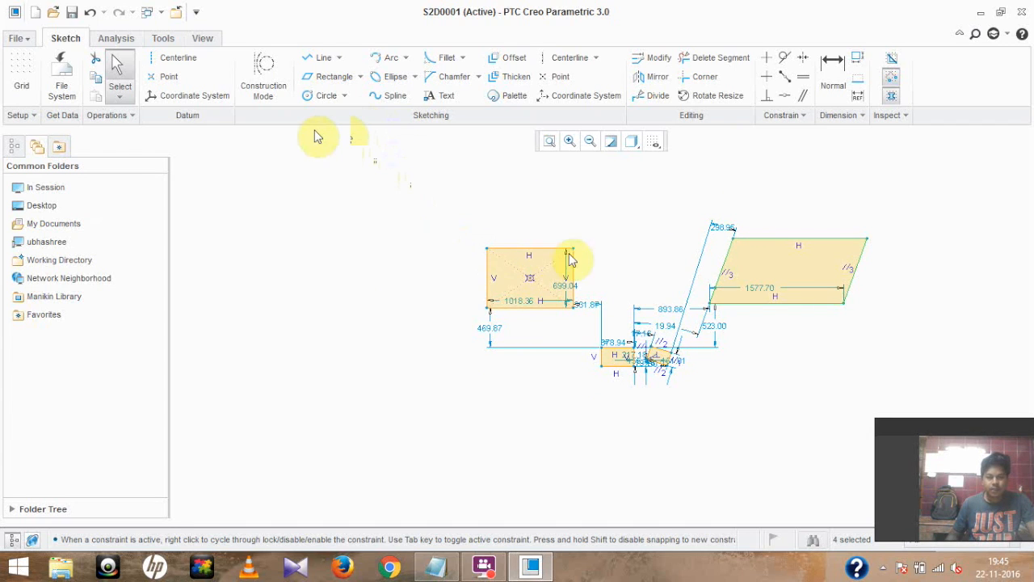
pyautogui.moveTo(483, 176)
pyautogui.mouseDown()
pyautogui.moveTo(878, 259)
pyautogui.moveTo(892, 362)
pyautogui.mouseUp()
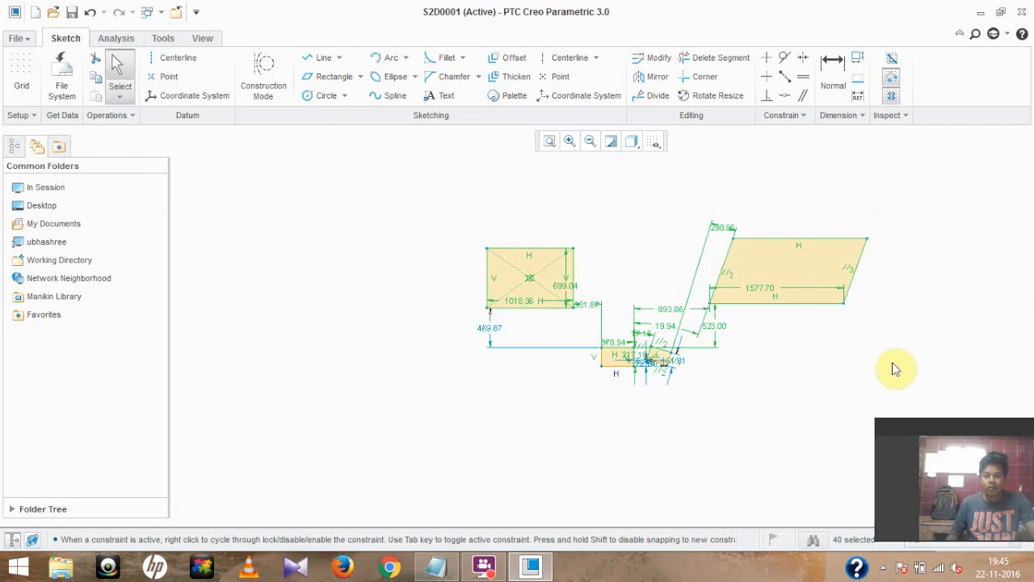
pyautogui.press('Delete')
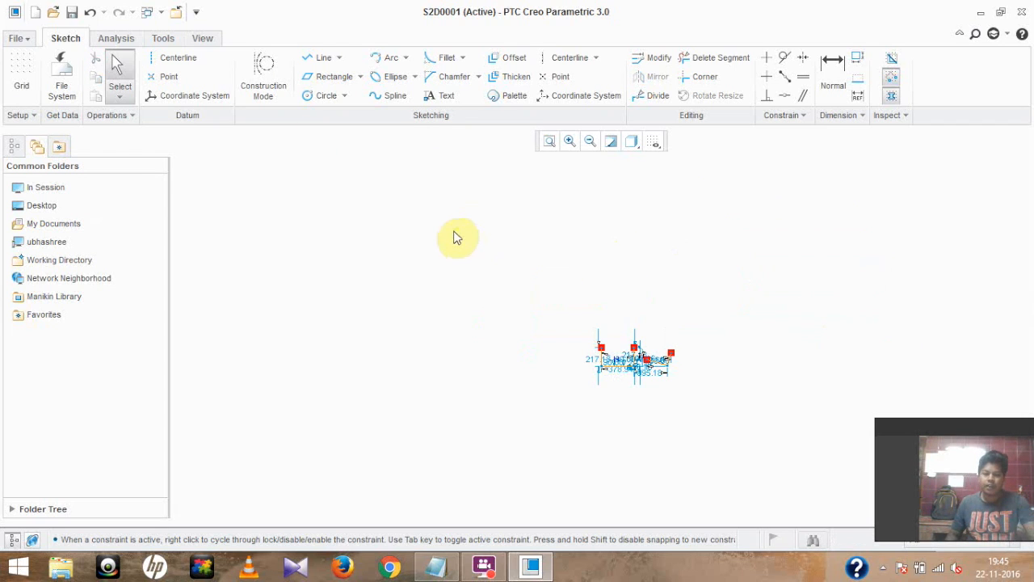
pyautogui.moveTo(455, 236); pyautogui.dragTo(838, 462)
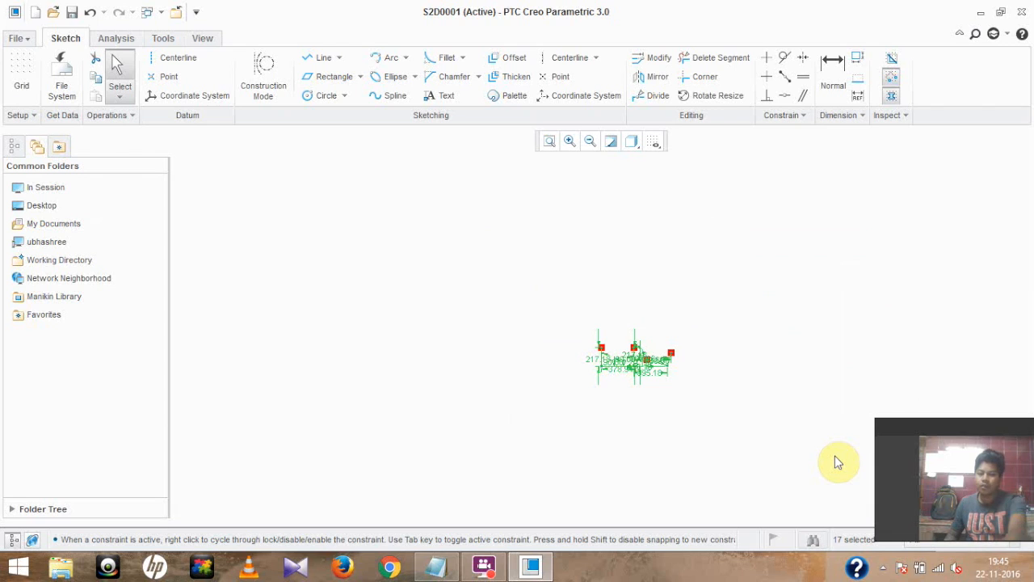
pyautogui.press('Delete')
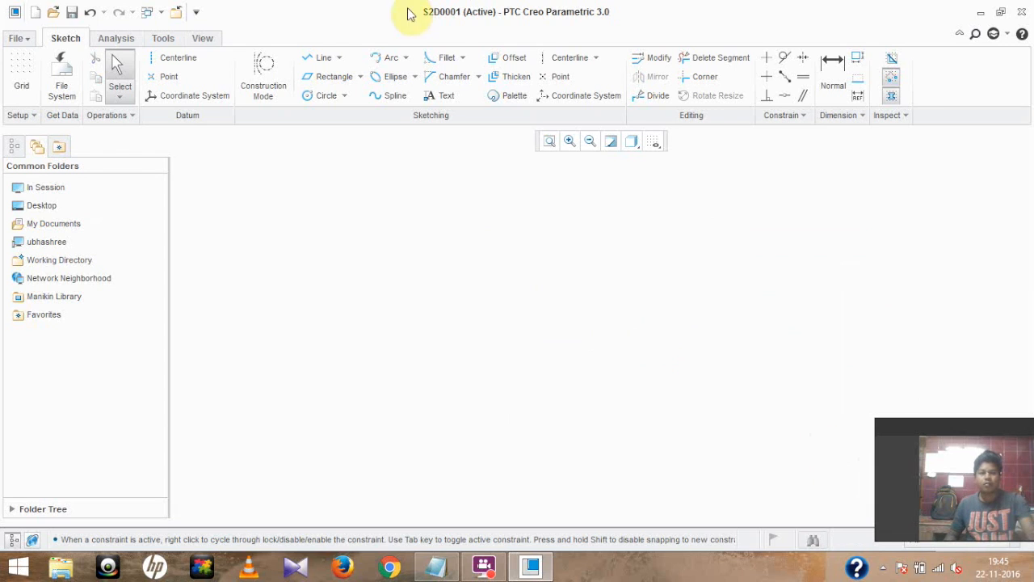
# Step: Draw a 3-Point / Tangent End arc bulging upward with a radius of about 839 in the empty sketch
pyautogui.click(406, 62)
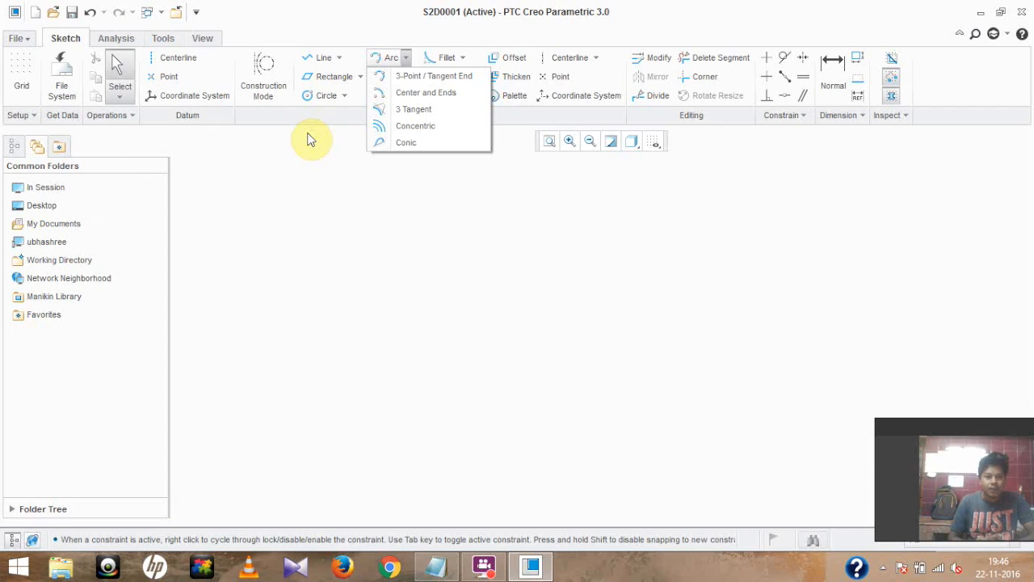
pyautogui.click(415, 78)
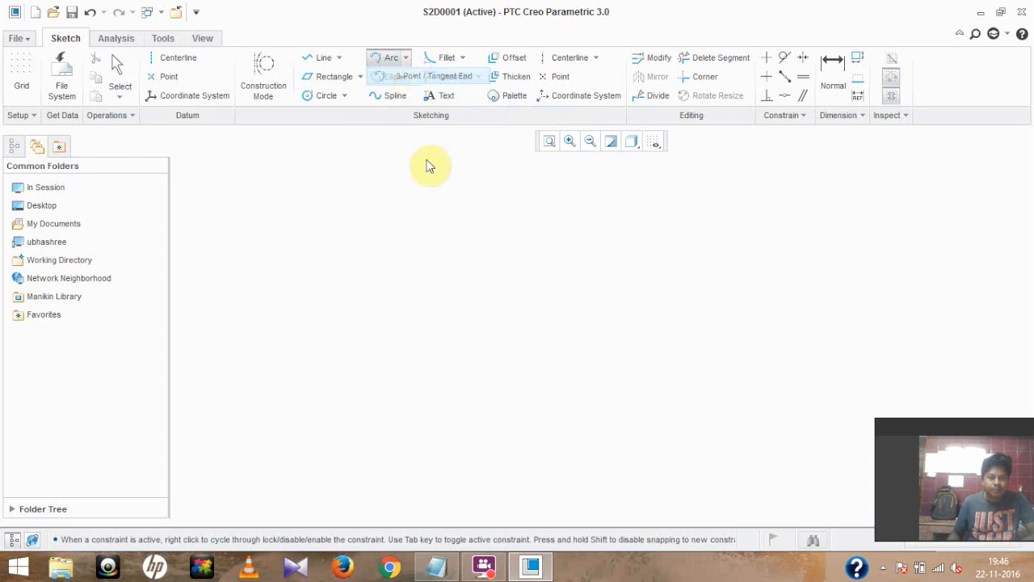
pyautogui.click(338, 293)
pyautogui.click(313, 305)
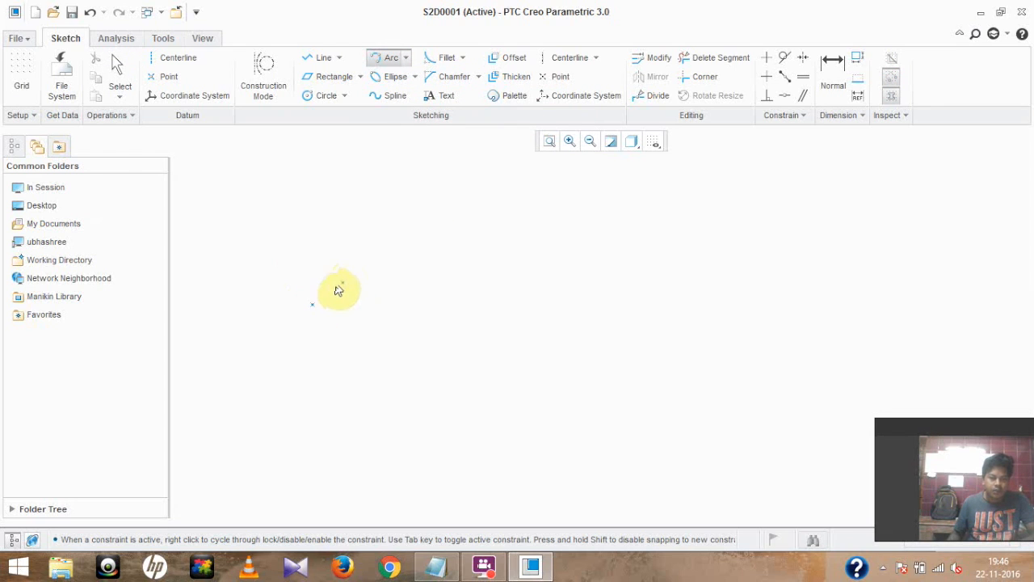
pyautogui.click(440, 258)
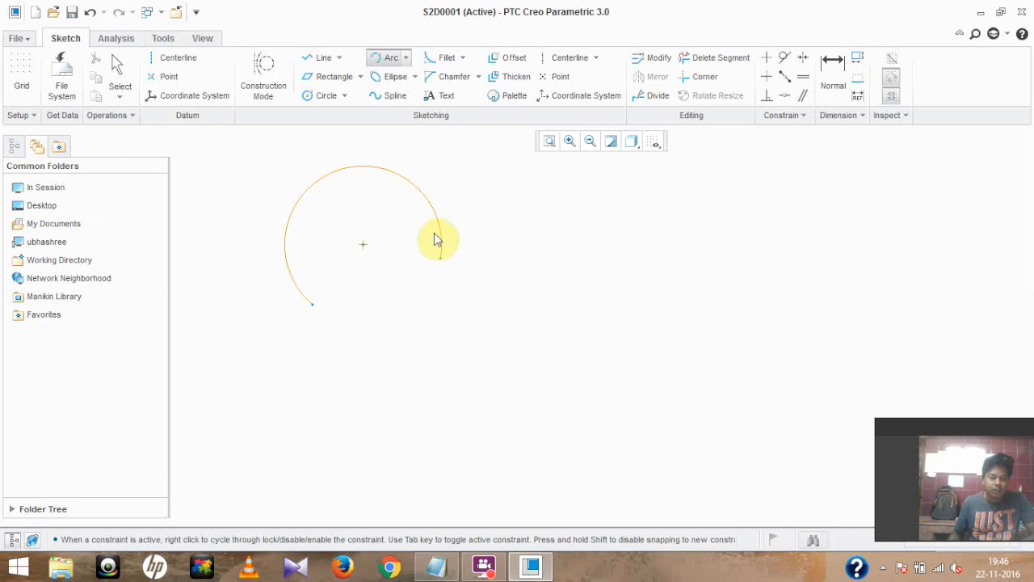
pyautogui.click(321, 210)
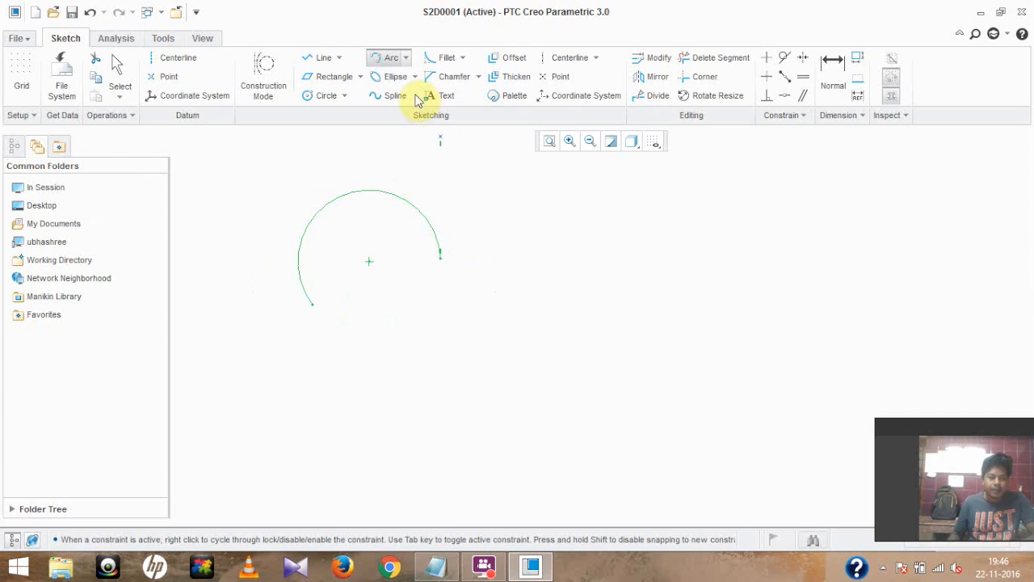
# Step: Draw a second 3-Point / Tangent End arc to the right of the first, bulging upward, with a radius of about 968
pyautogui.click(409, 59)
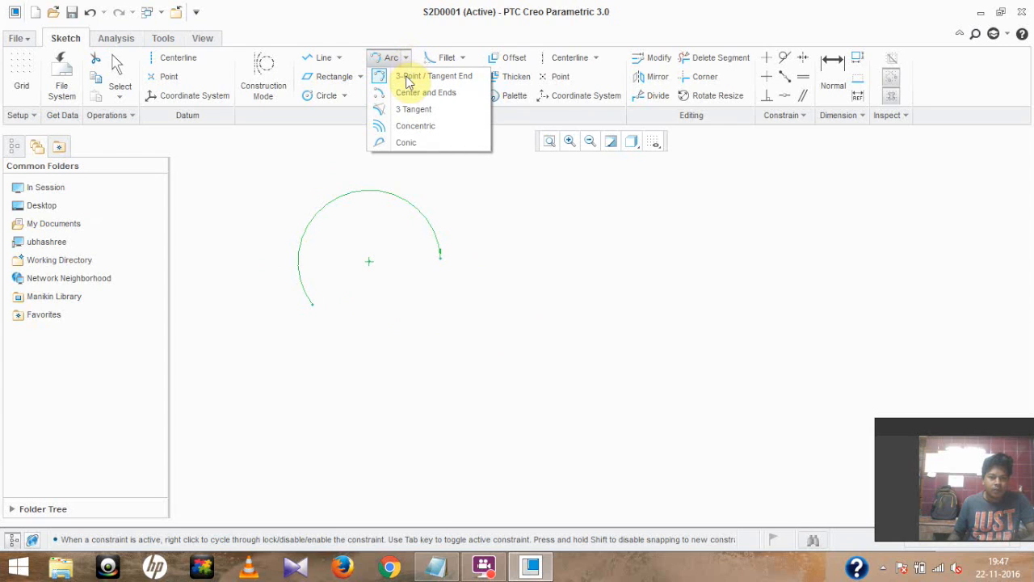
pyautogui.click(404, 74)
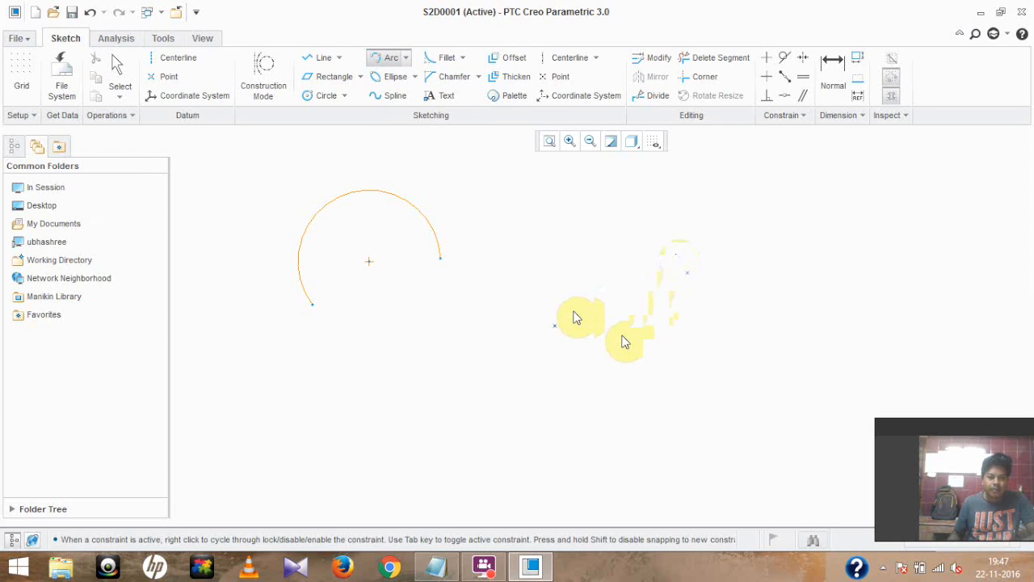
pyautogui.click(577, 235)
pyautogui.click(559, 201)
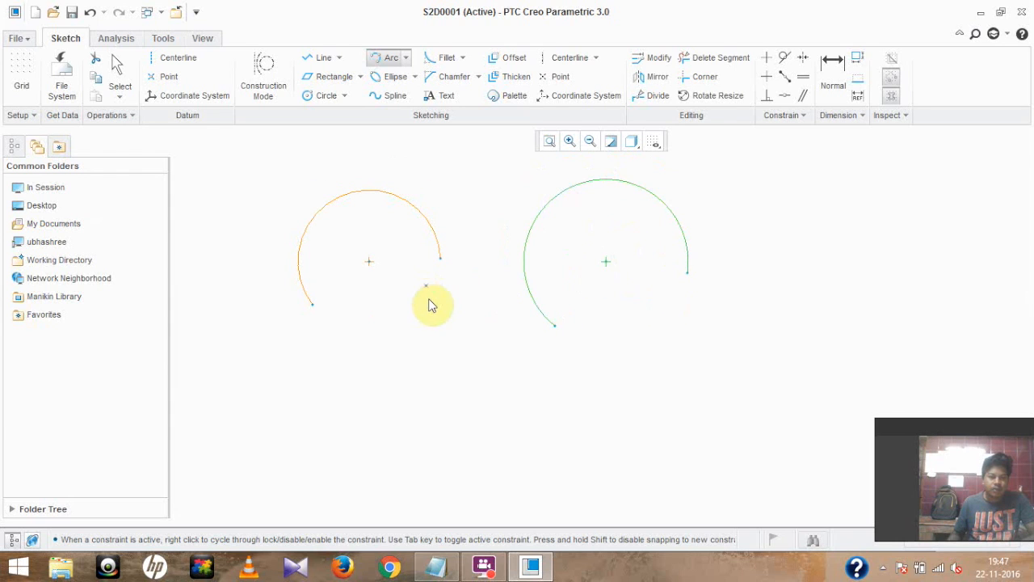
pyautogui.scroll(1, 433, 305)
pyautogui.scroll(-3, 436, 302)
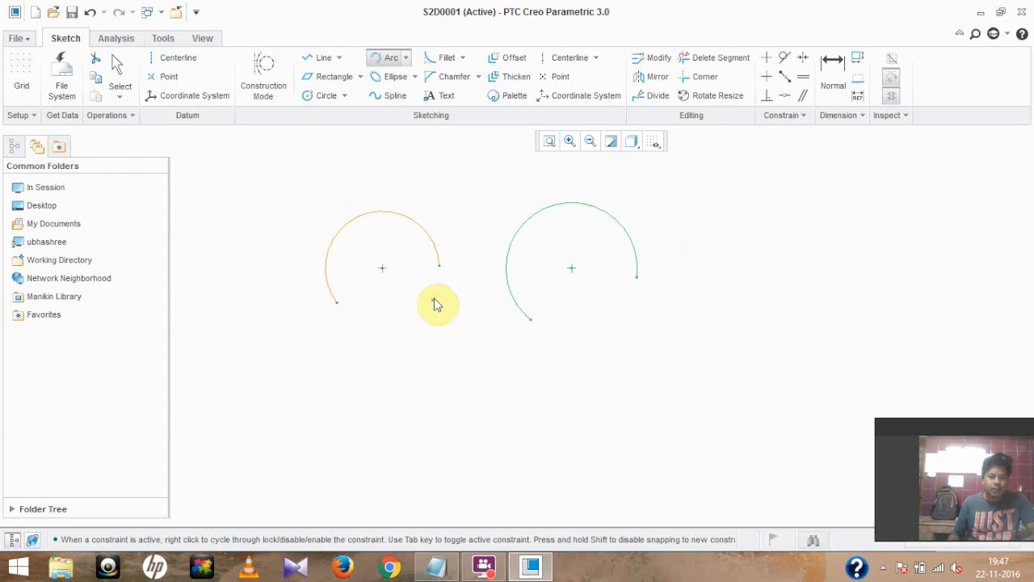
# Step: Draw a Center and Ends arc to the right of the two arcs, curving over its center, with a radius of about 1269
pyautogui.click(405, 59)
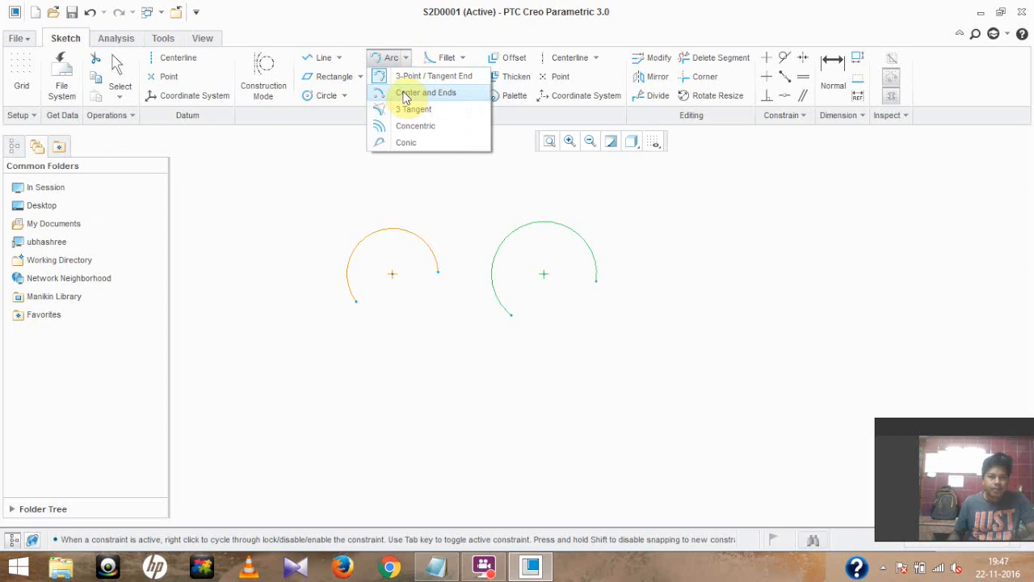
pyautogui.click(406, 94)
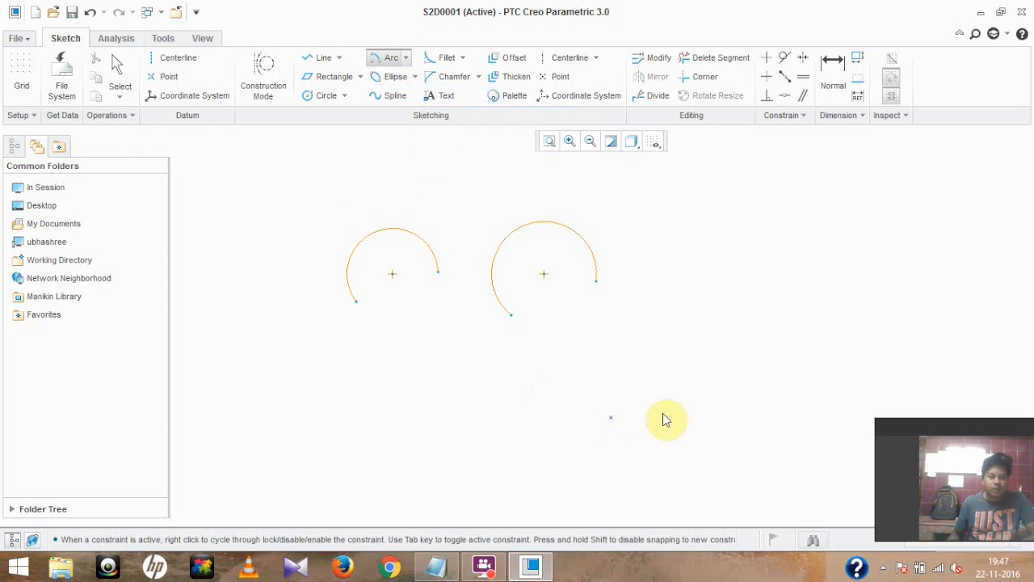
pyautogui.click(715, 339)
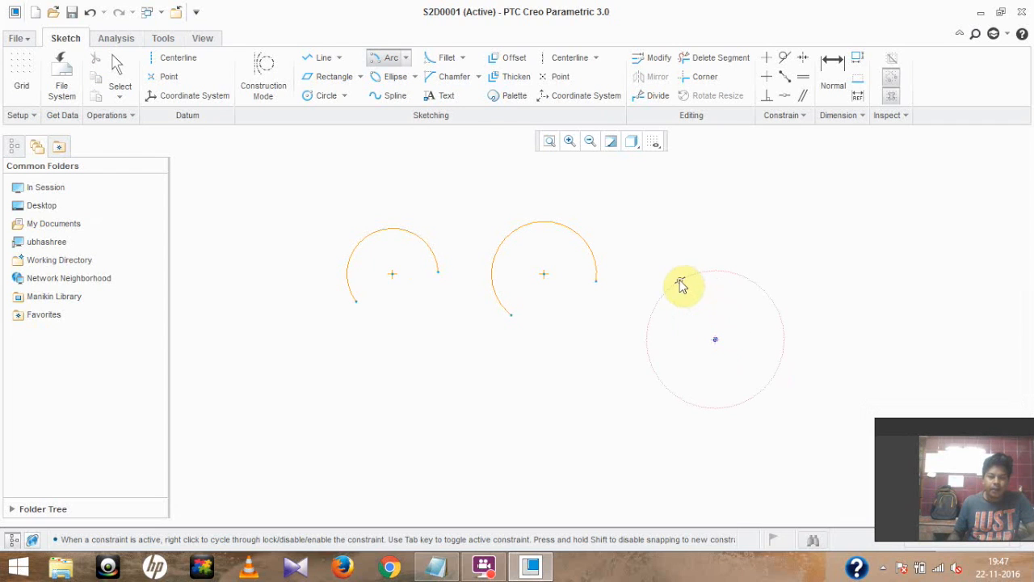
pyautogui.click(680, 281)
pyautogui.click(791, 331)
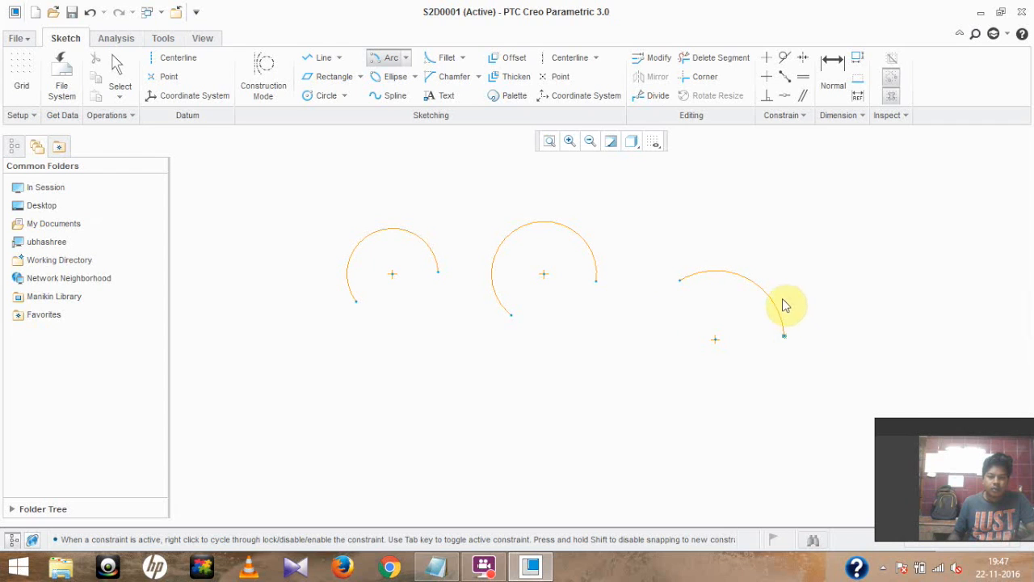
pyautogui.click(407, 60)
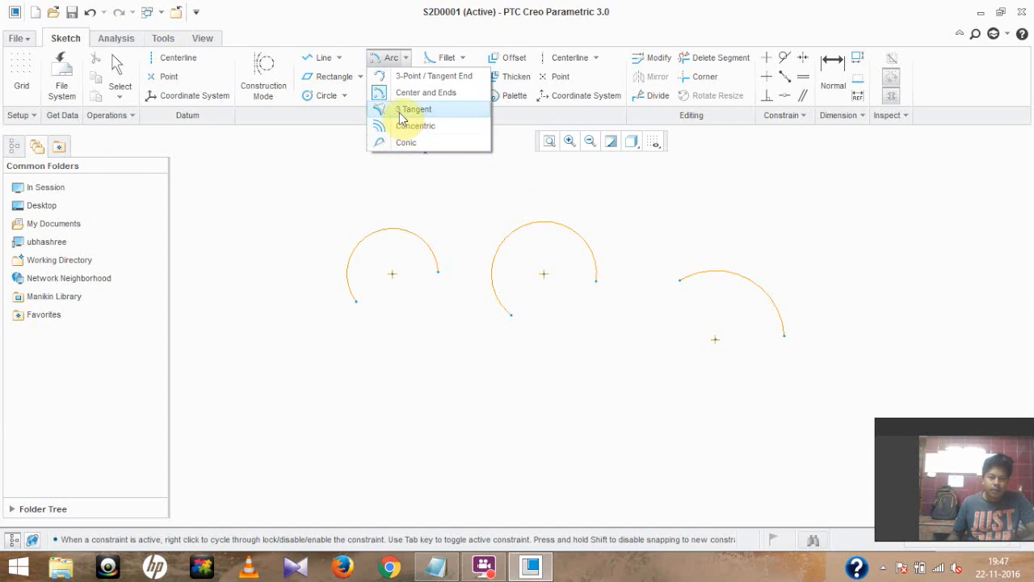
pyautogui.middleClick(318, 198)
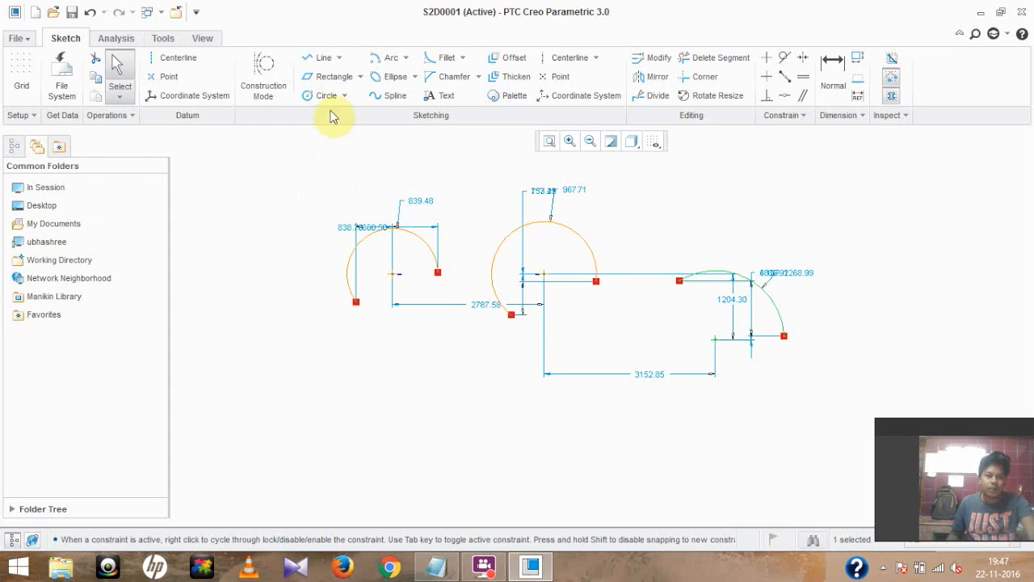
pyautogui.scroll(-5, 319, 331)
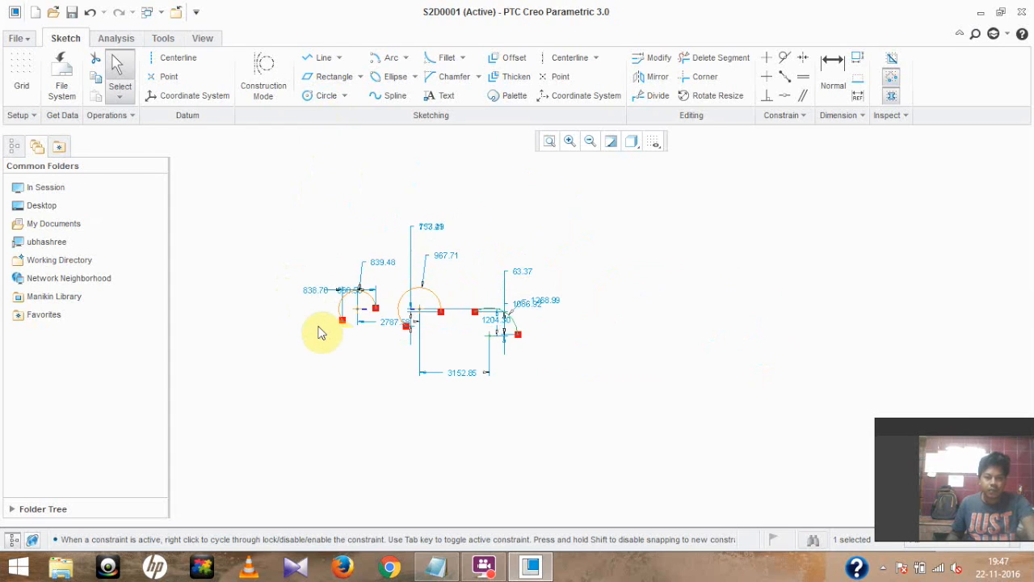
pyautogui.scroll(-1, 339, 345)
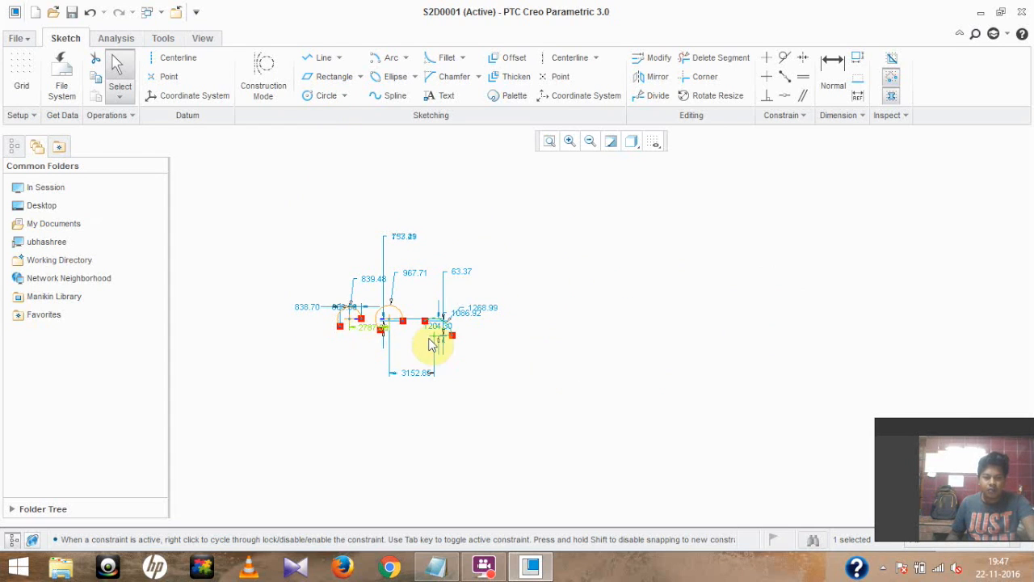
# Step: Delete all three arcs together with their dimensions so the sketch is empty
pyautogui.scroll(-1, 427, 342)
pyautogui.scroll(-1, 473, 359)
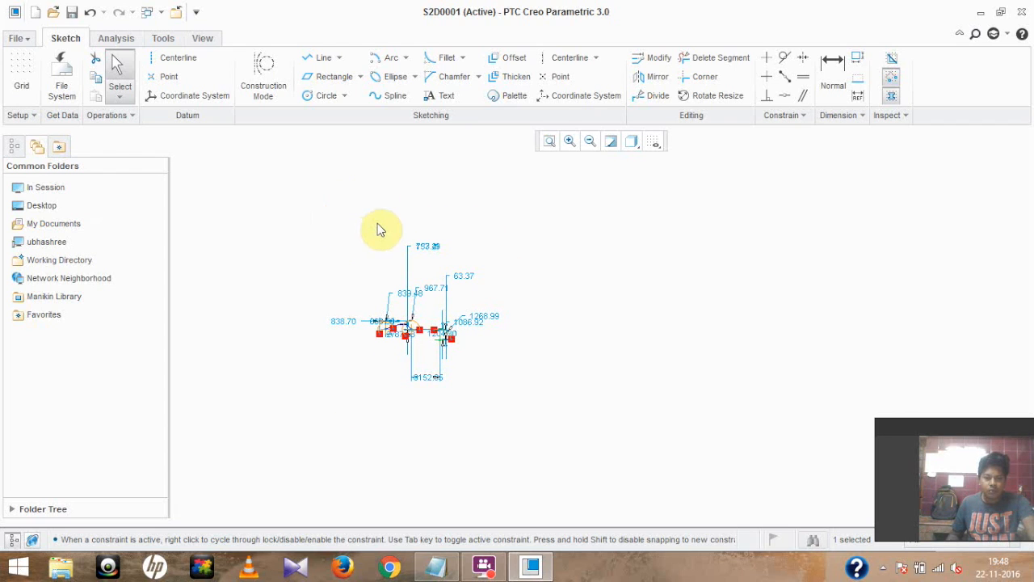
pyautogui.moveTo(335, 195)
pyautogui.mouseDown()
pyautogui.moveTo(386, 197)
pyautogui.moveTo(526, 443)
pyautogui.moveTo(562, 455)
pyautogui.mouseUp()
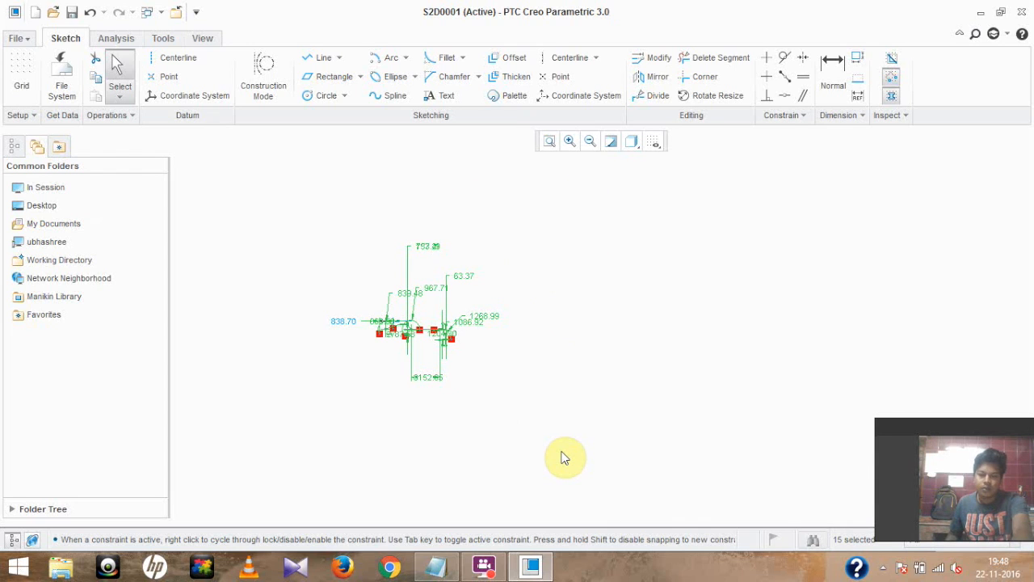
pyautogui.press('Delete')
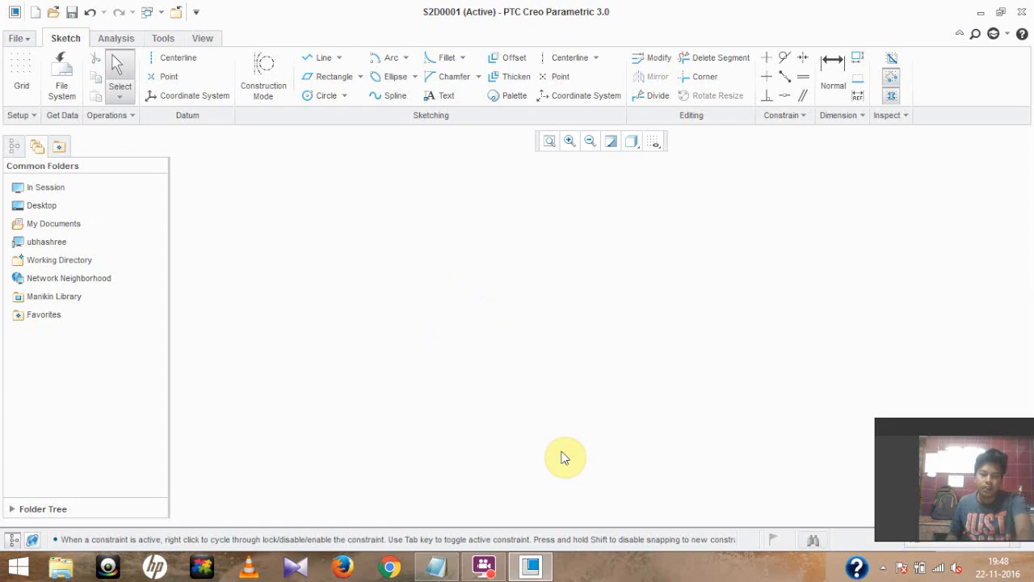
# Step: Draw two connected lines forming an inverted V, about 14851 long and about 13325 long, meeting at an angle of about 76.3
pyautogui.click(408, 62)
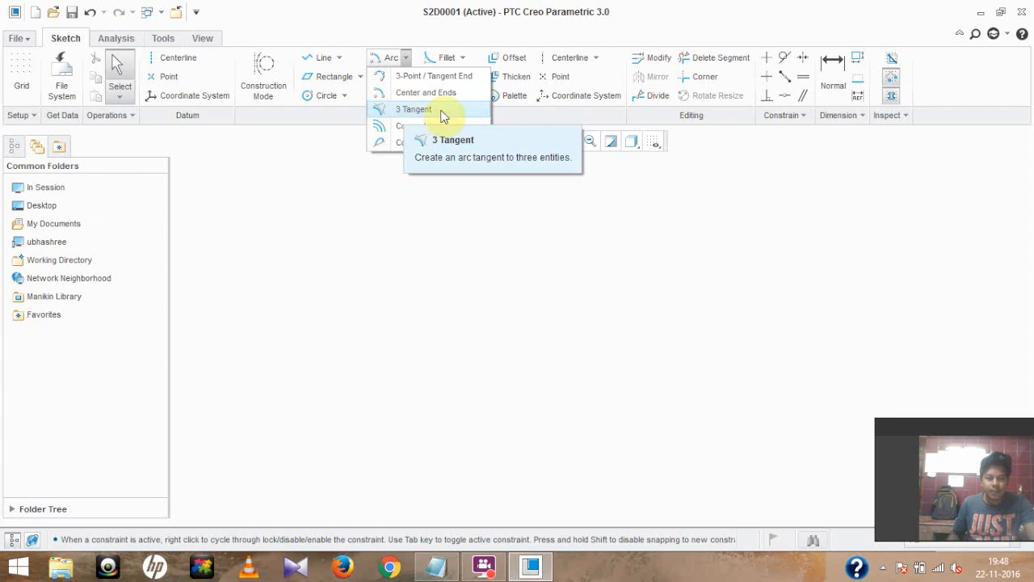
pyautogui.click(358, 197)
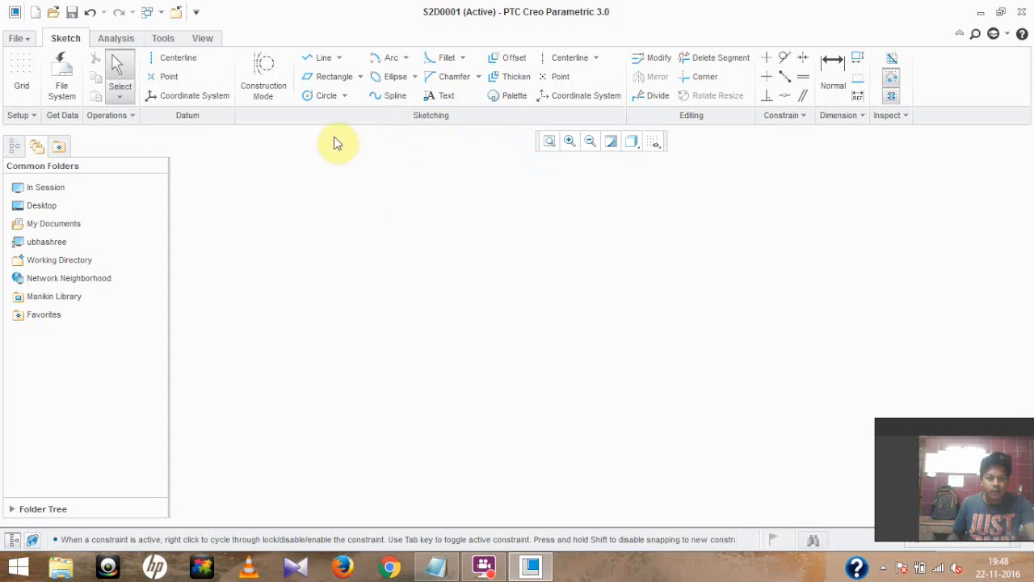
pyautogui.click(316, 60)
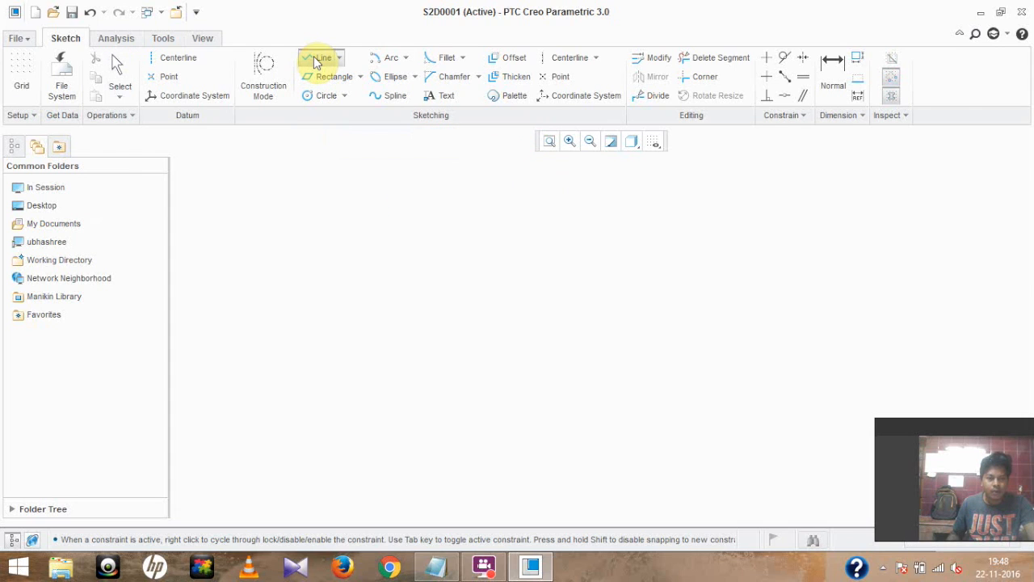
pyautogui.click(320, 293)
pyautogui.click(351, 269)
pyautogui.click(400, 184)
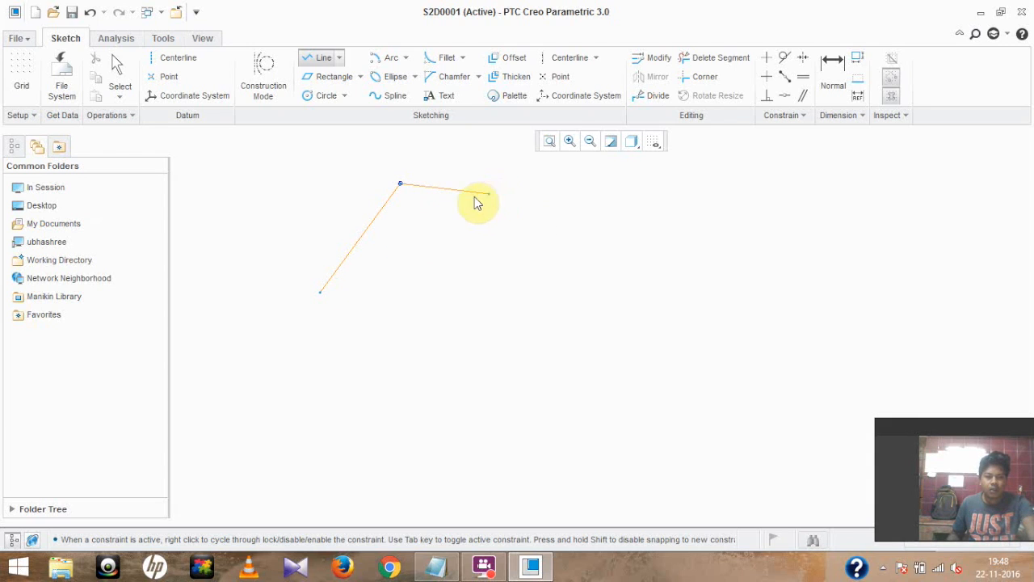
pyautogui.click(478, 276)
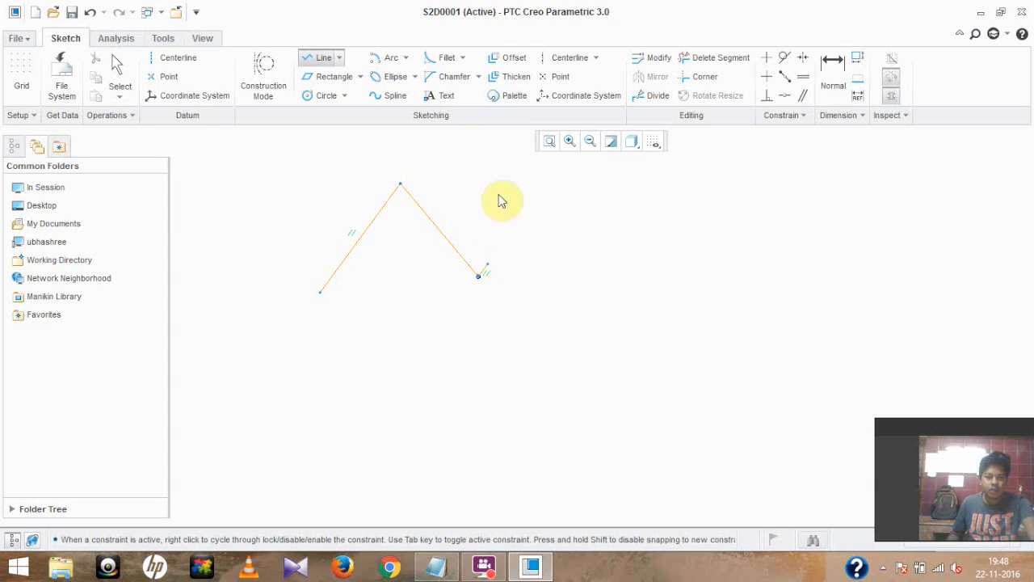
pyautogui.middleClick(540, 223)
# Step: Draw a line joining the two open lower ends of the inverted V to close the triangle
pyautogui.click(322, 61)
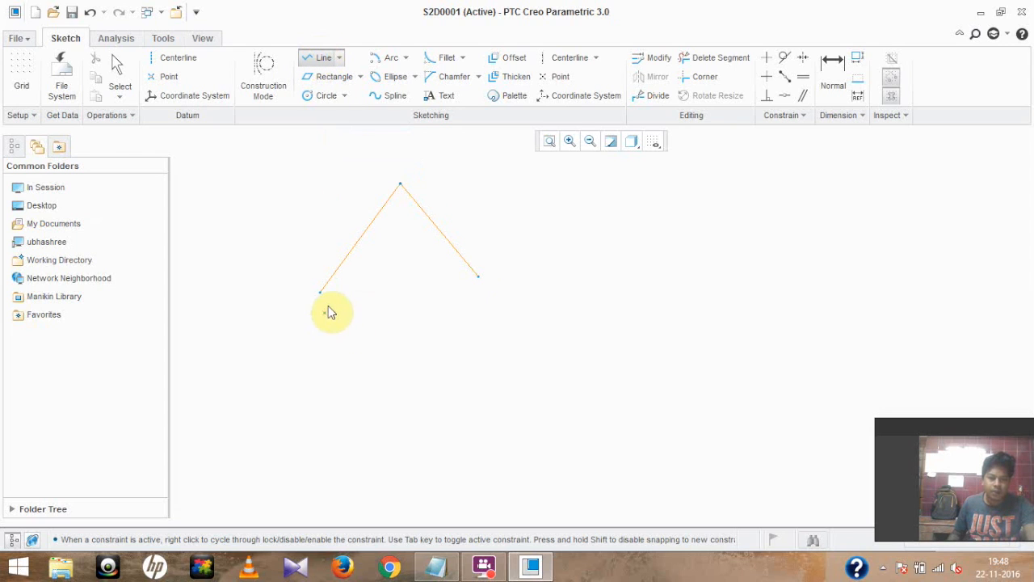
pyautogui.click(323, 293)
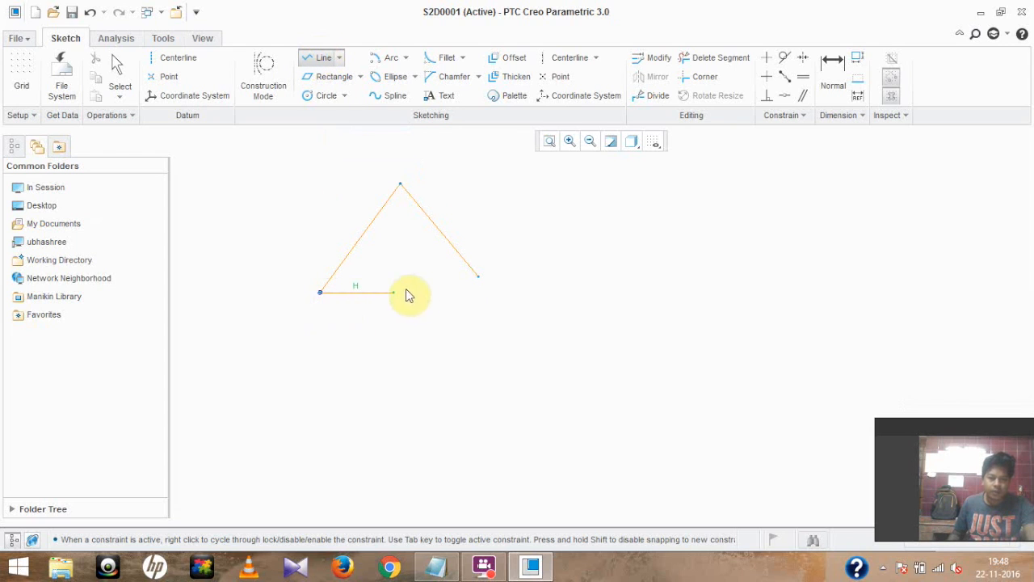
pyautogui.click(479, 278)
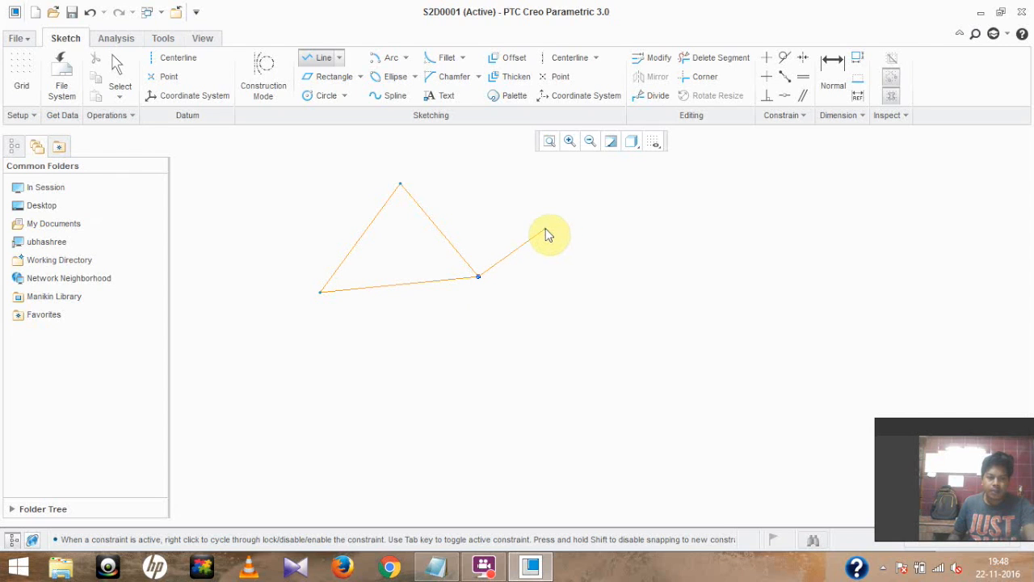
pyautogui.middleClick(546, 234)
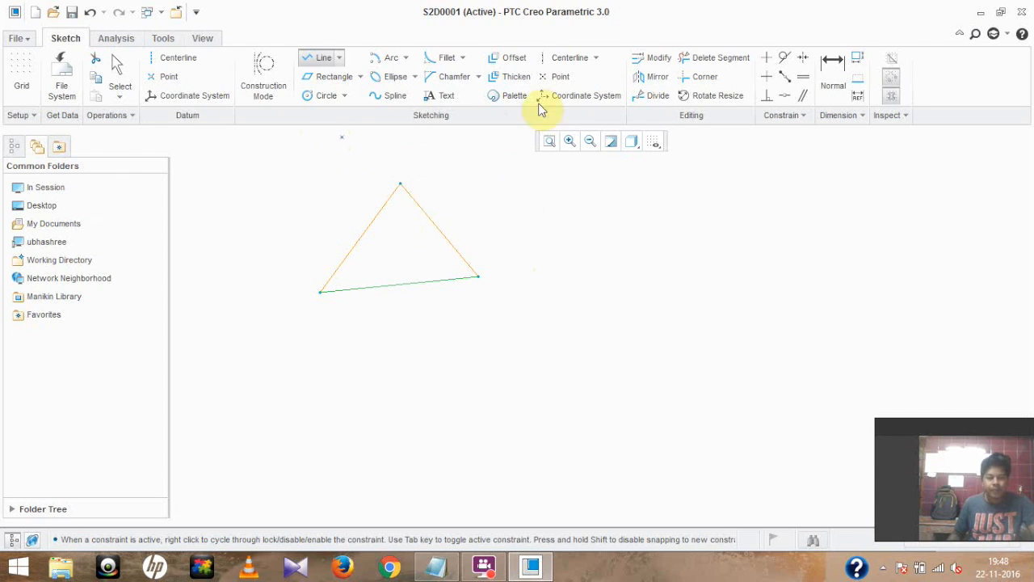
# Step: Try to draw a 3 Tangent arc inside the triangle, starting on its left side and ending on its right side
pyautogui.click(407, 59)
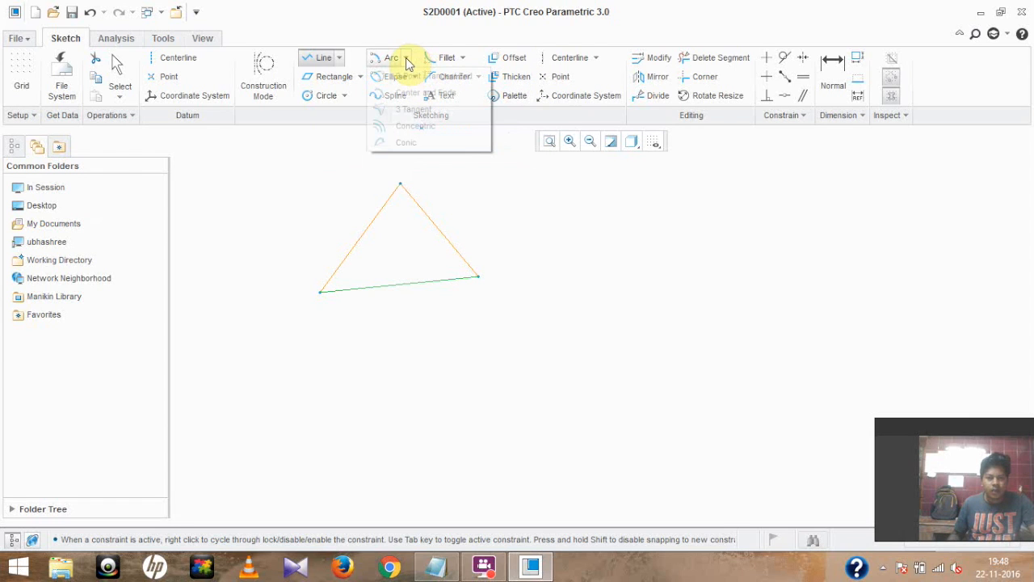
pyautogui.click(422, 109)
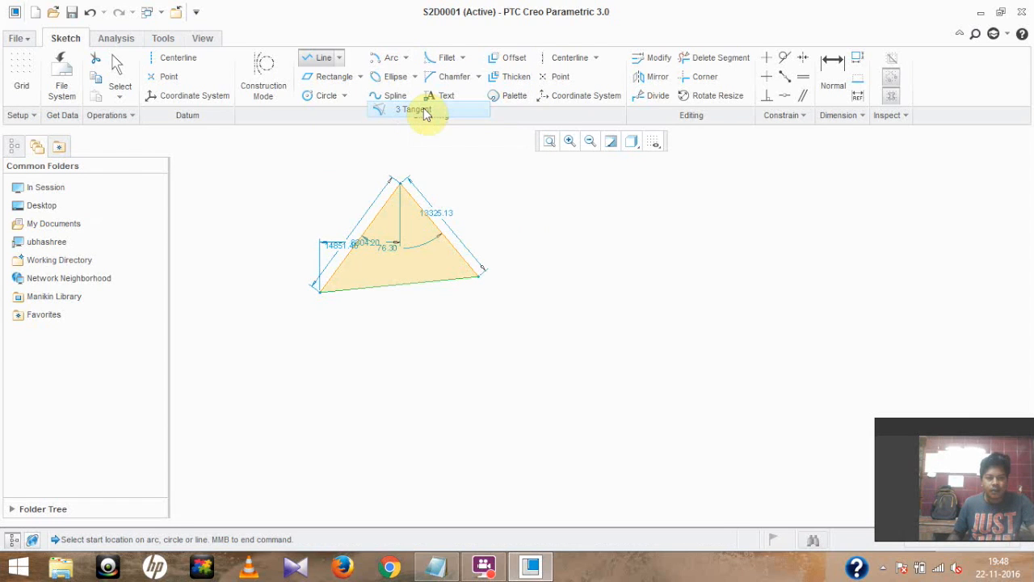
pyautogui.scroll(-4, 364, 237)
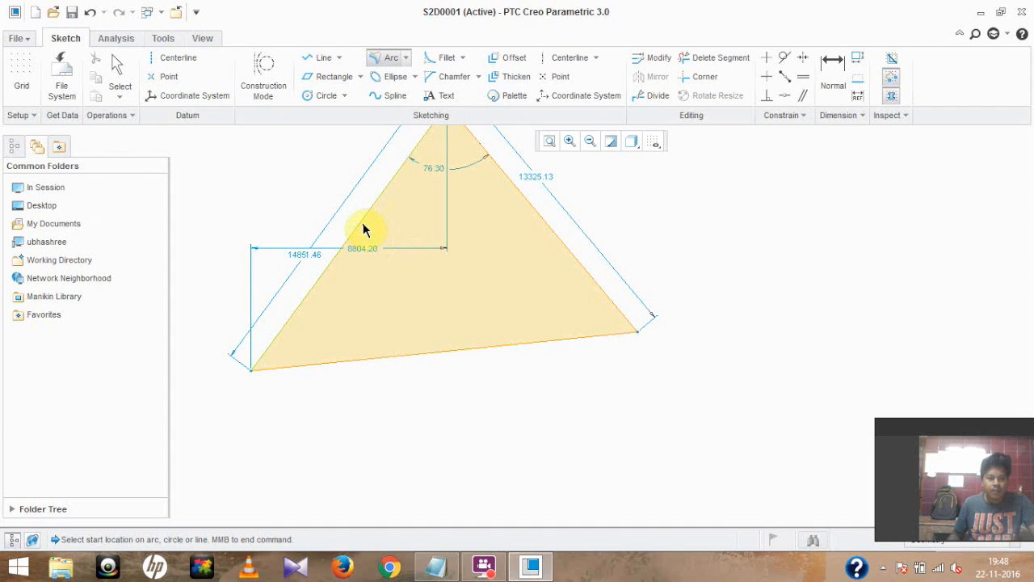
pyautogui.click(362, 222)
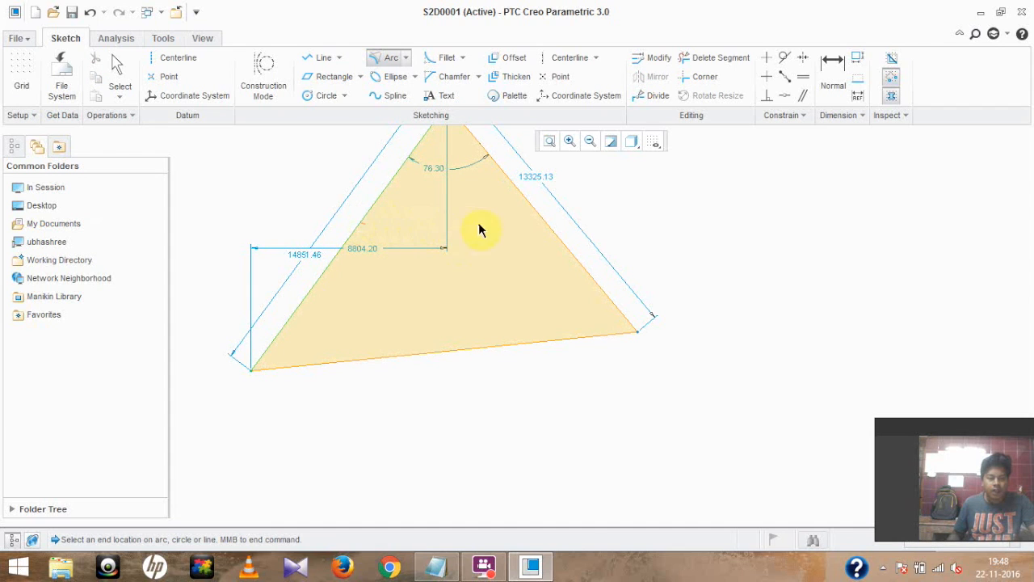
pyautogui.click(532, 209)
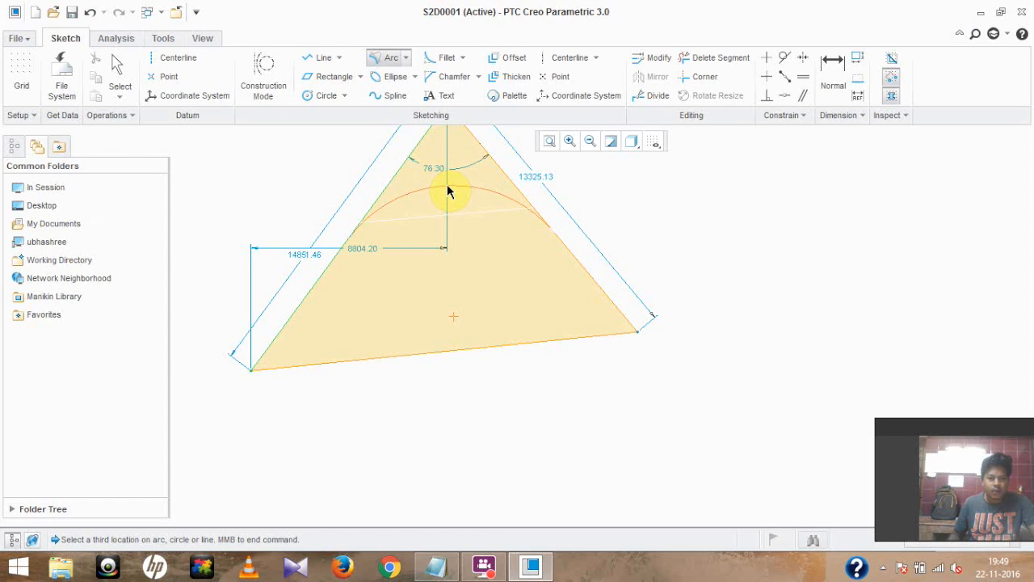
pyautogui.middleClick(449, 192)
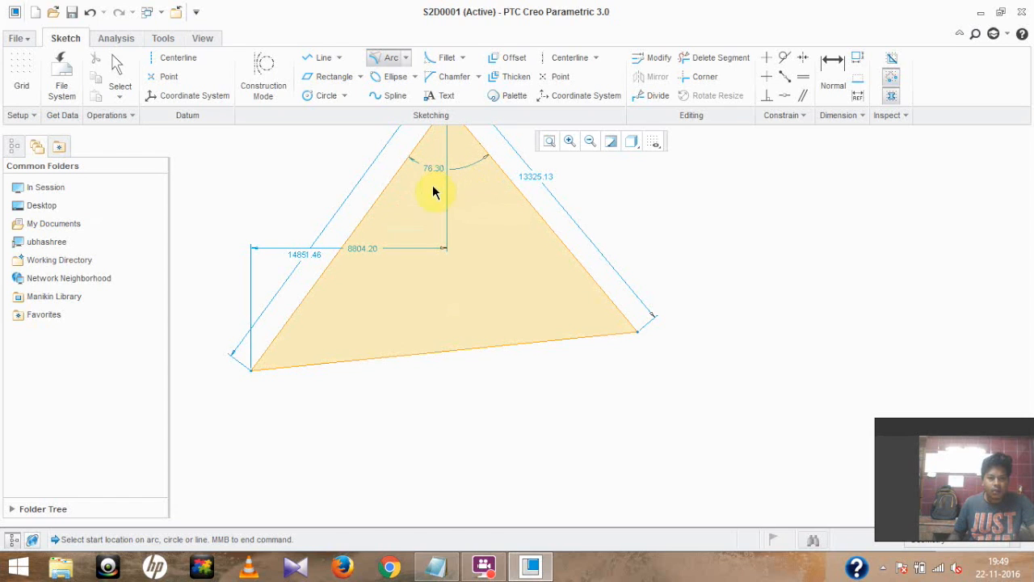
pyautogui.scroll(3, 422, 177)
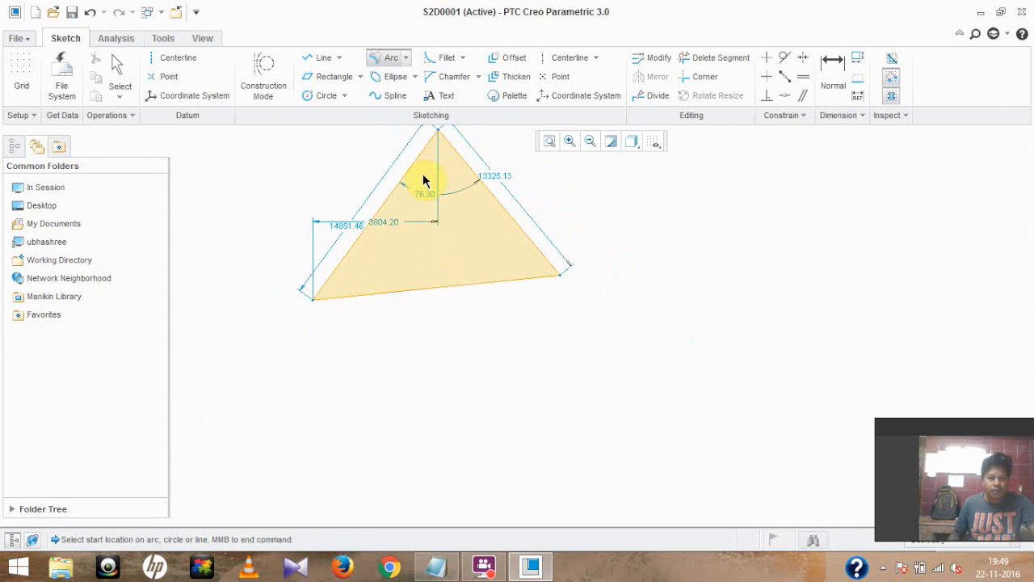
pyautogui.scroll(3, 439, 224)
pyautogui.scroll(-4, 437, 226)
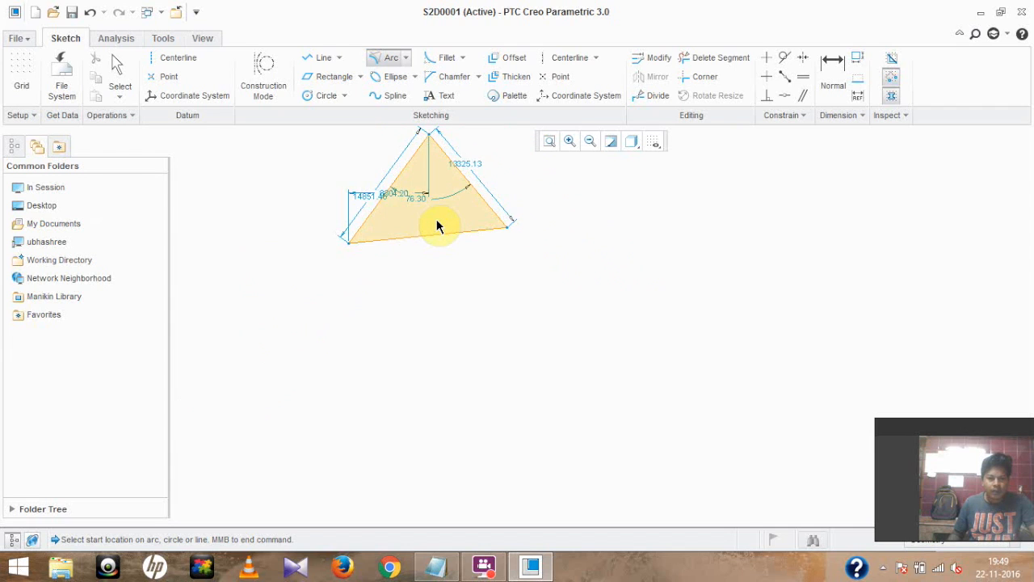
pyautogui.scroll(1, 436, 226)
pyautogui.scroll(-1, 436, 226)
pyautogui.scroll(1, 437, 227)
pyautogui.scroll(2, 436, 226)
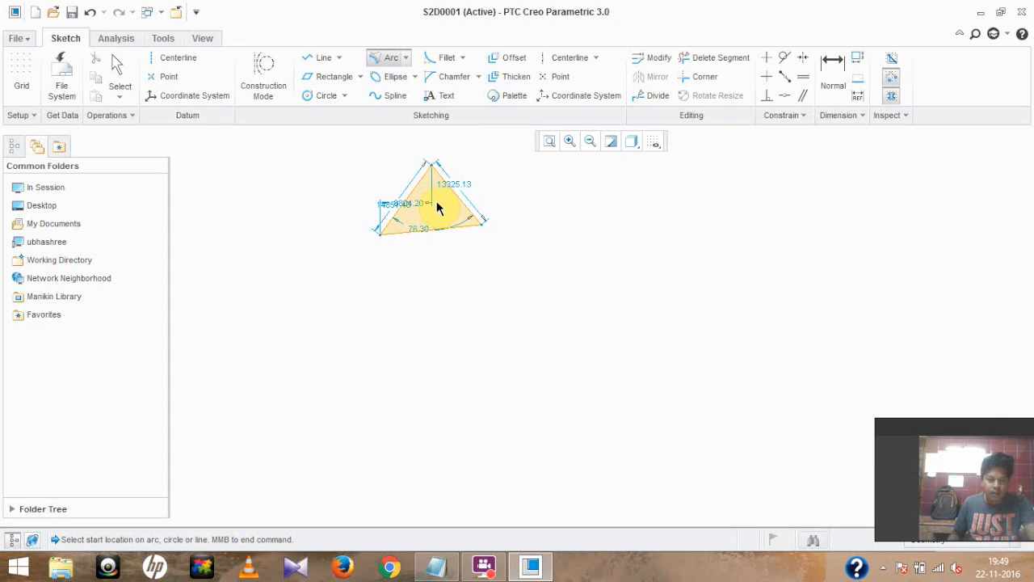
pyautogui.scroll(-1, 436, 200)
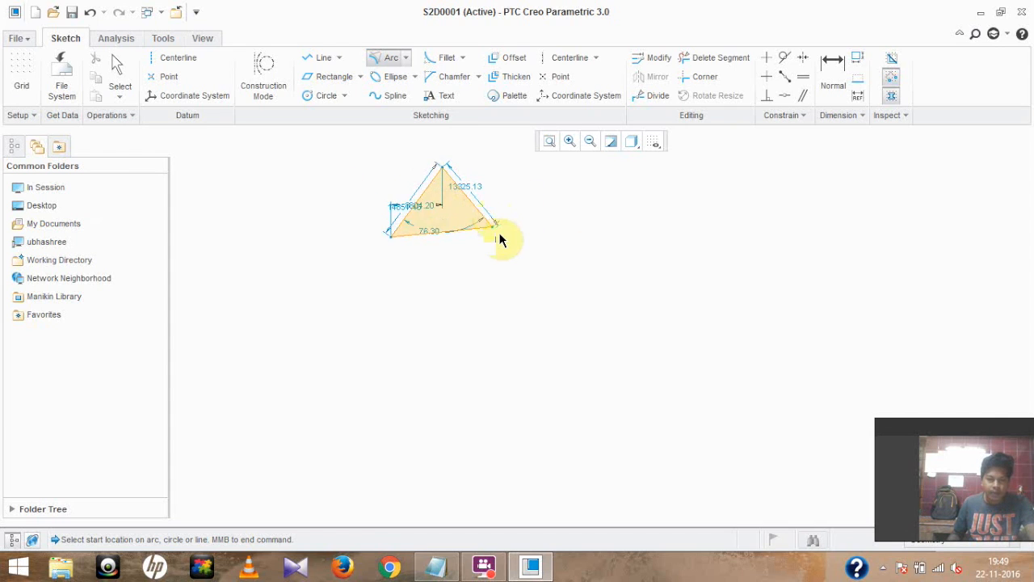
pyautogui.scroll(-3, 495, 230)
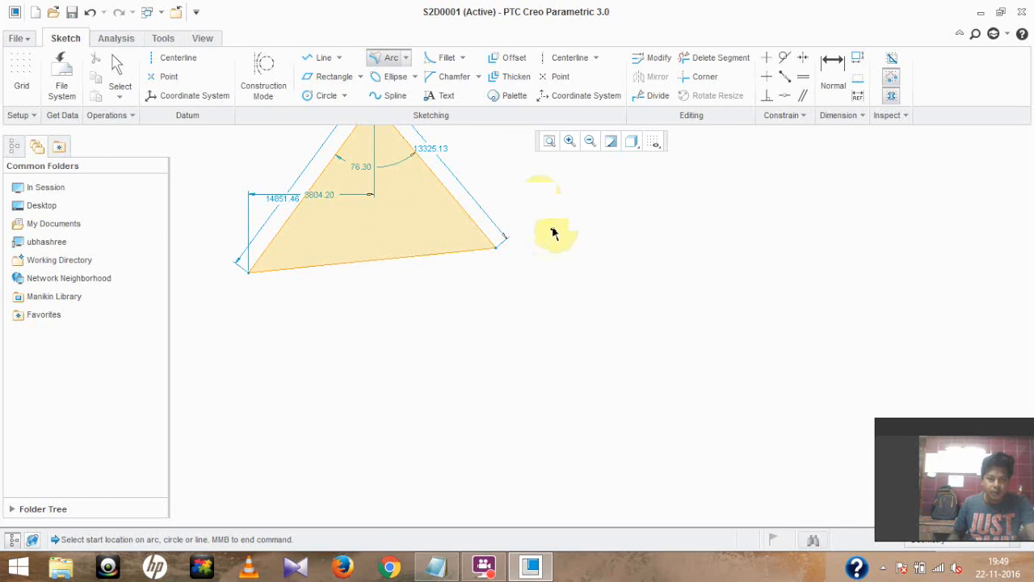
pyautogui.scroll(5, 552, 234)
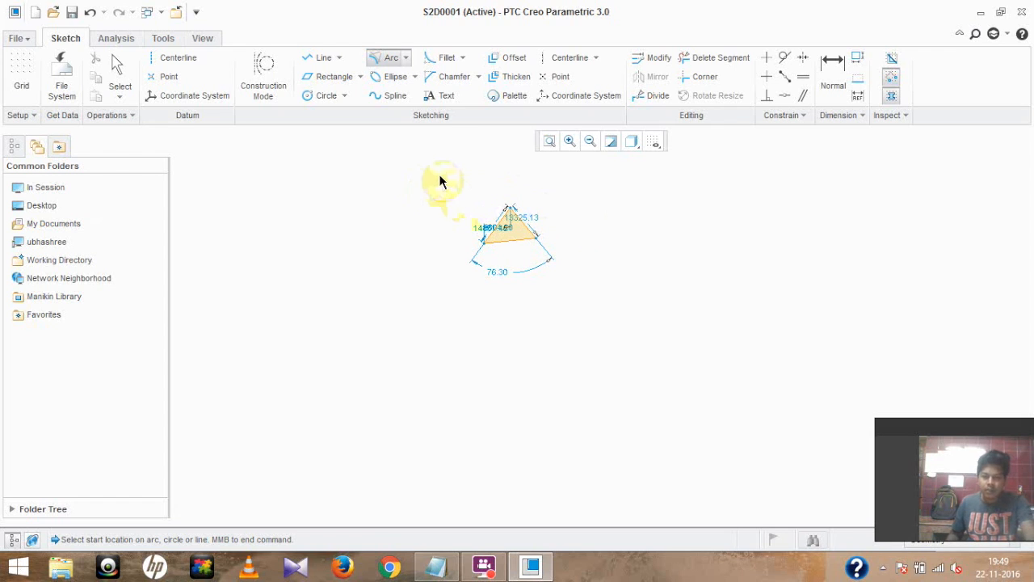
# Step: Leave the arc tool and delete the whole triangle with its dimensions
pyautogui.middleClick(615, 213)
pyautogui.moveTo(576, 200)
pyautogui.mouseDown()
pyautogui.moveTo(607, 348)
pyautogui.moveTo(626, 354)
pyautogui.mouseUp()
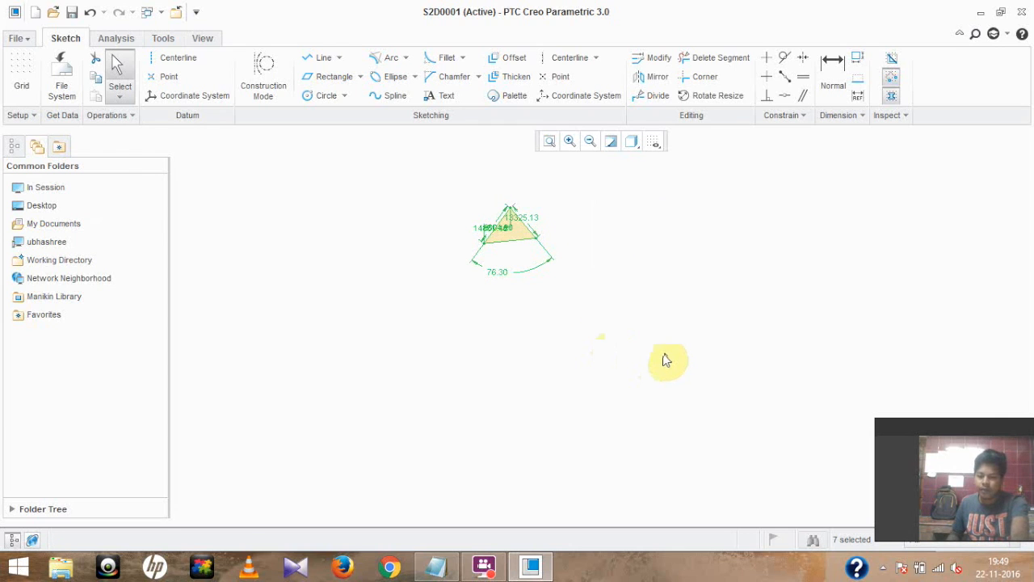
pyautogui.press('Delete')
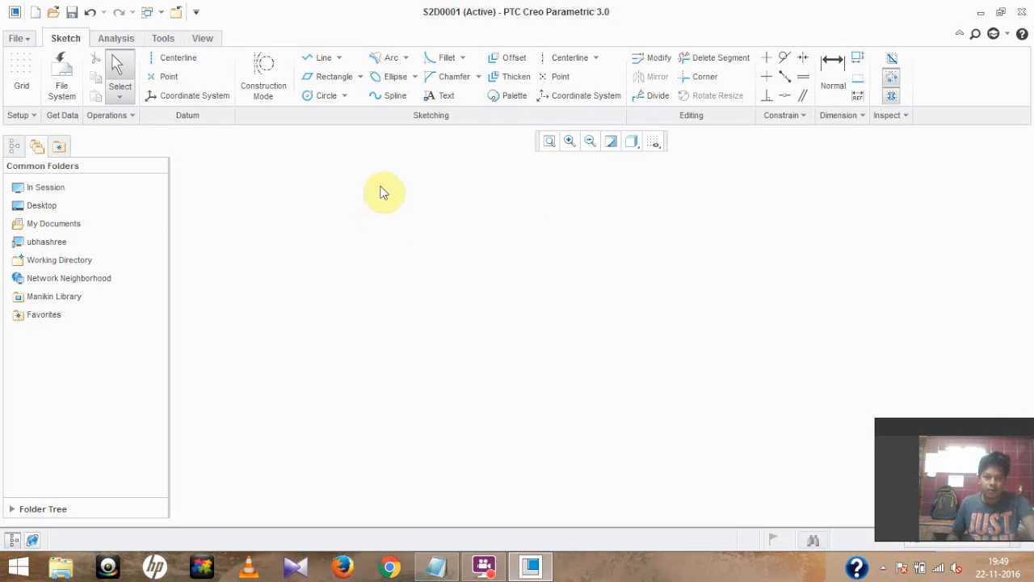
# Step: Draw a V-shaped Line Chain of two lines, one sloping down to the left and one about 24418 long running right, about 52.4 degrees apart
pyautogui.click(406, 58)
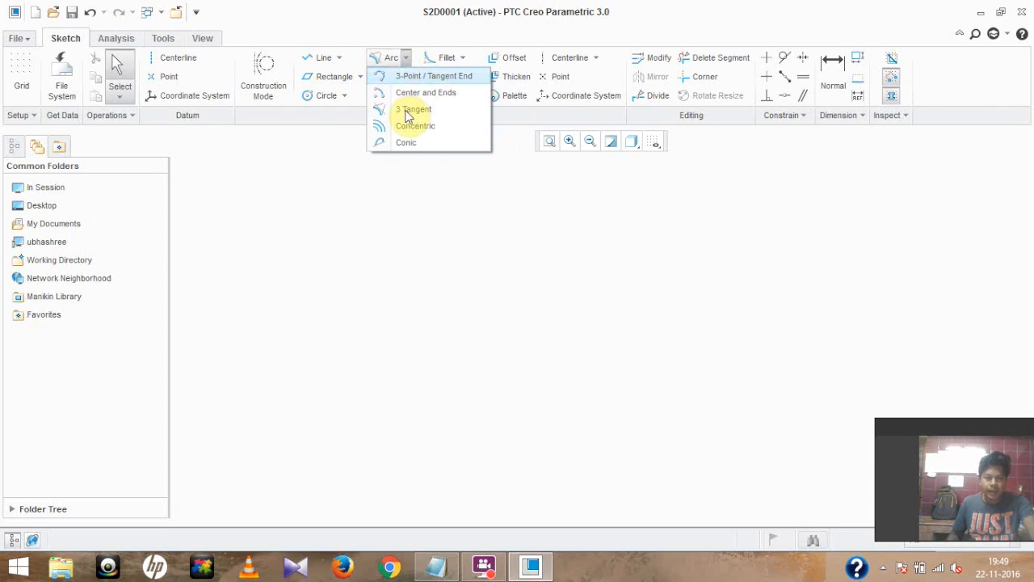
pyautogui.click(399, 214)
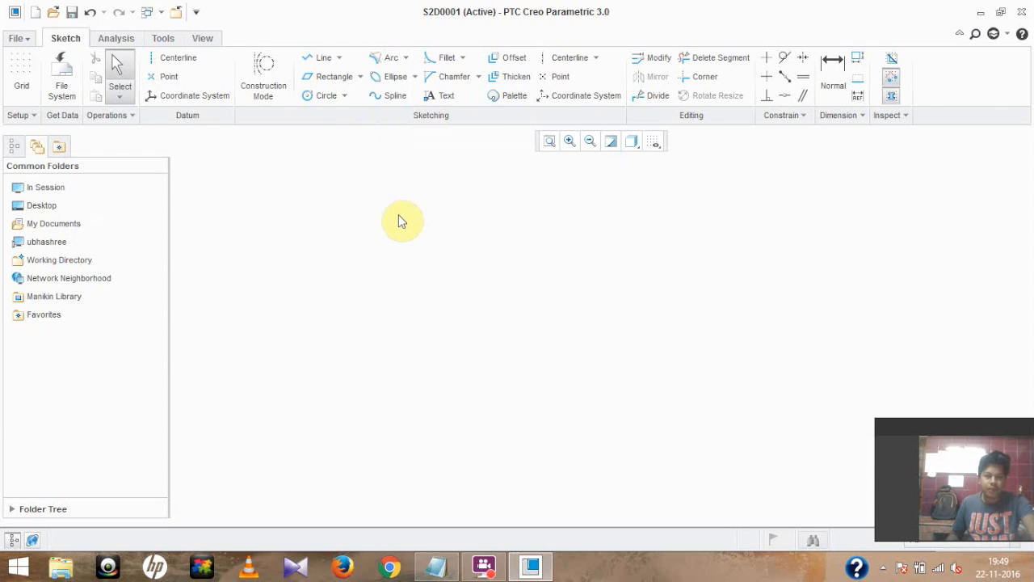
pyautogui.click(339, 58)
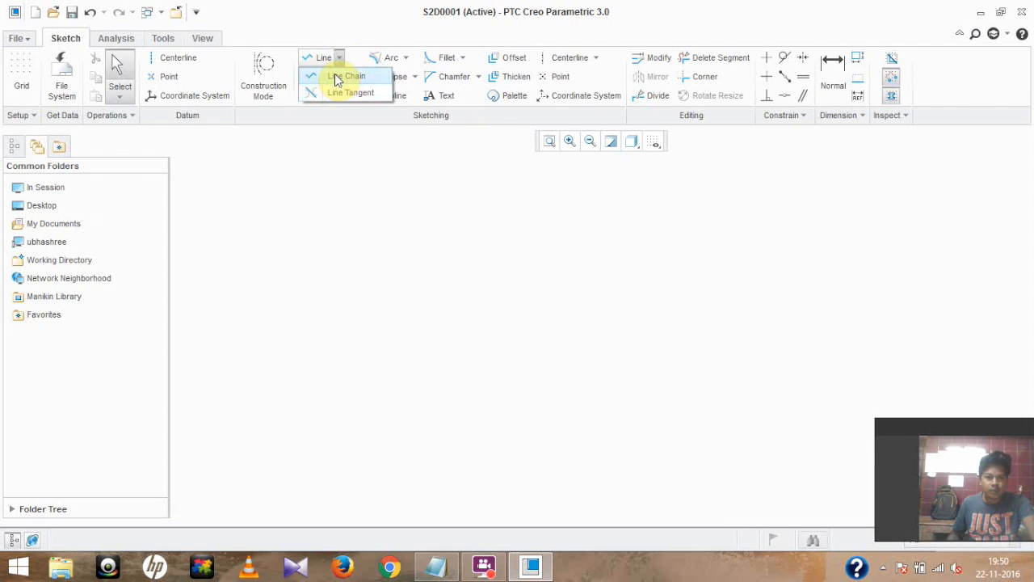
pyautogui.click(336, 77)
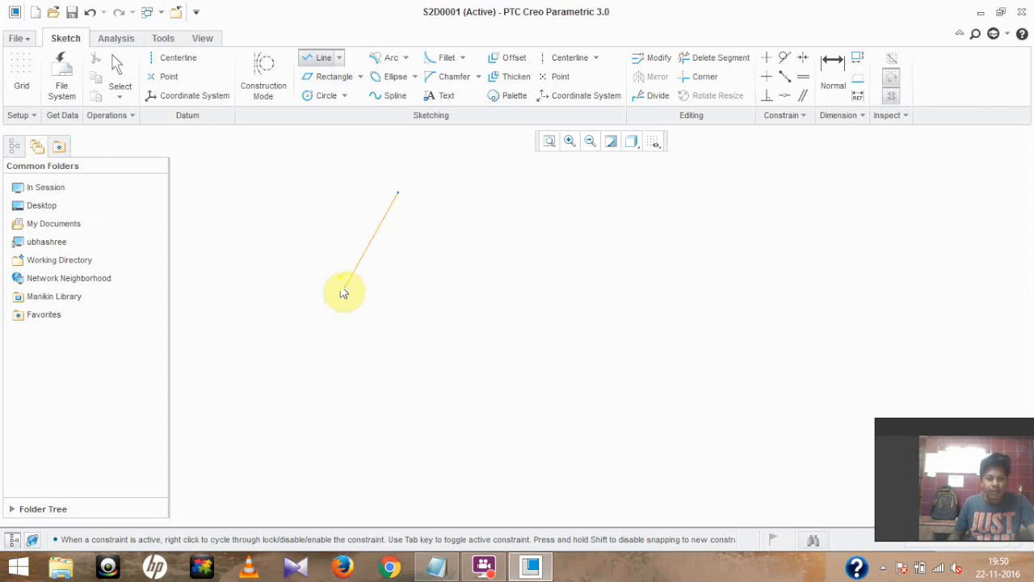
pyautogui.click(346, 282)
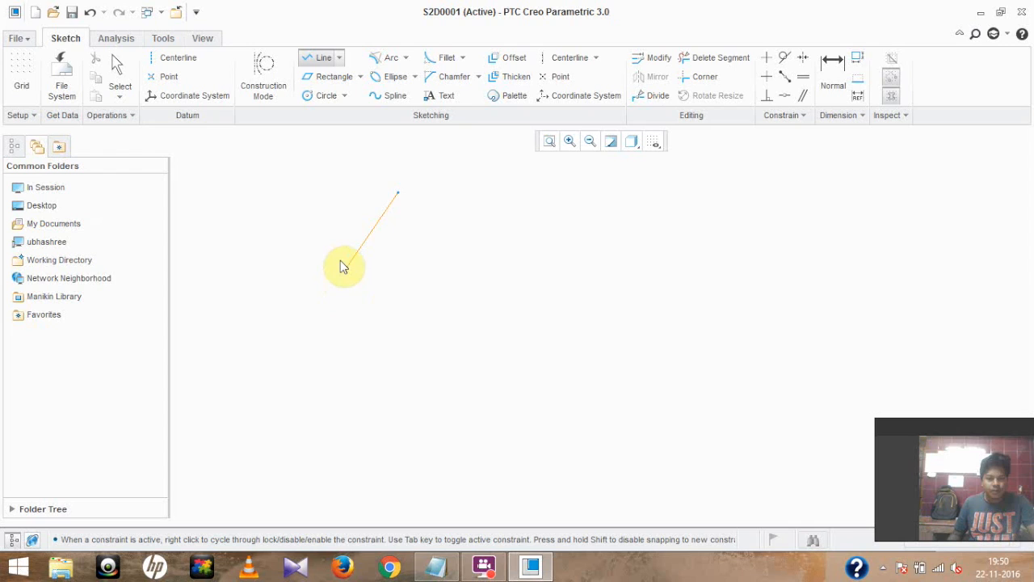
pyautogui.click(327, 304)
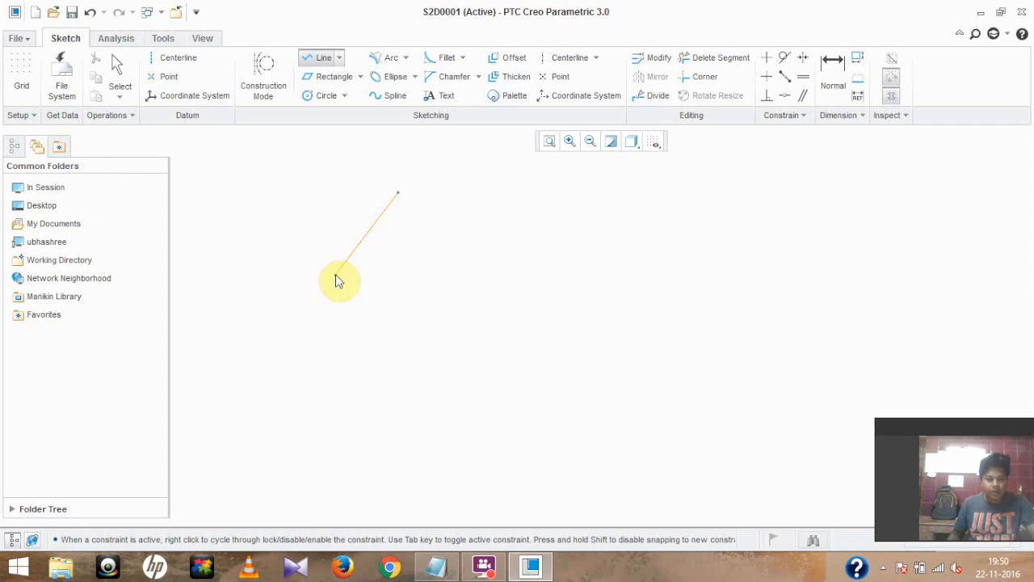
pyautogui.click(335, 274)
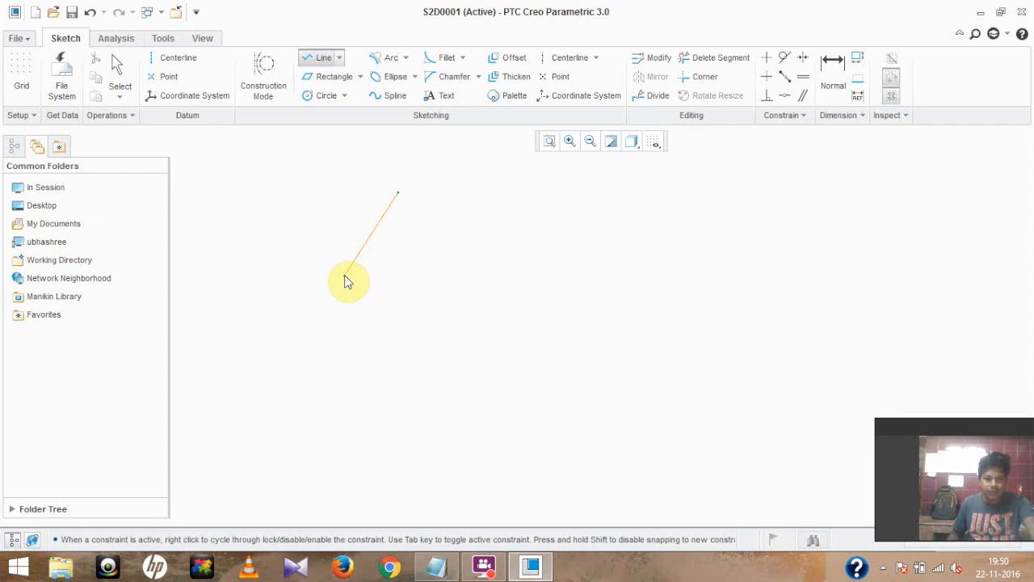
pyautogui.click(345, 276)
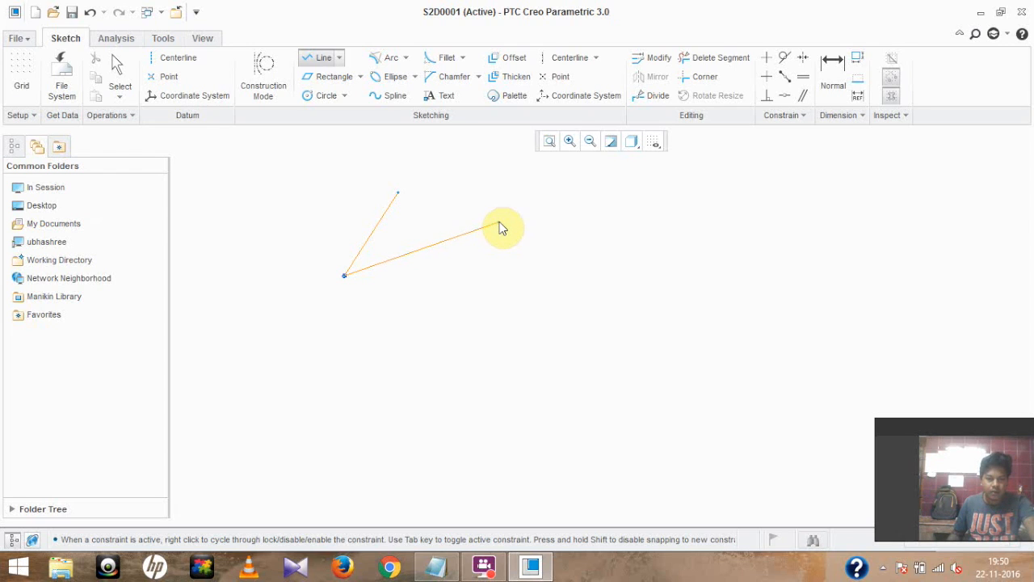
pyautogui.click(477, 225)
pyautogui.middleClick(482, 246)
pyautogui.click(436, 268)
pyautogui.middleClick(435, 268)
# Step: Draw a line joining the V's two open ends to close it into a triangle
pyautogui.click(311, 58)
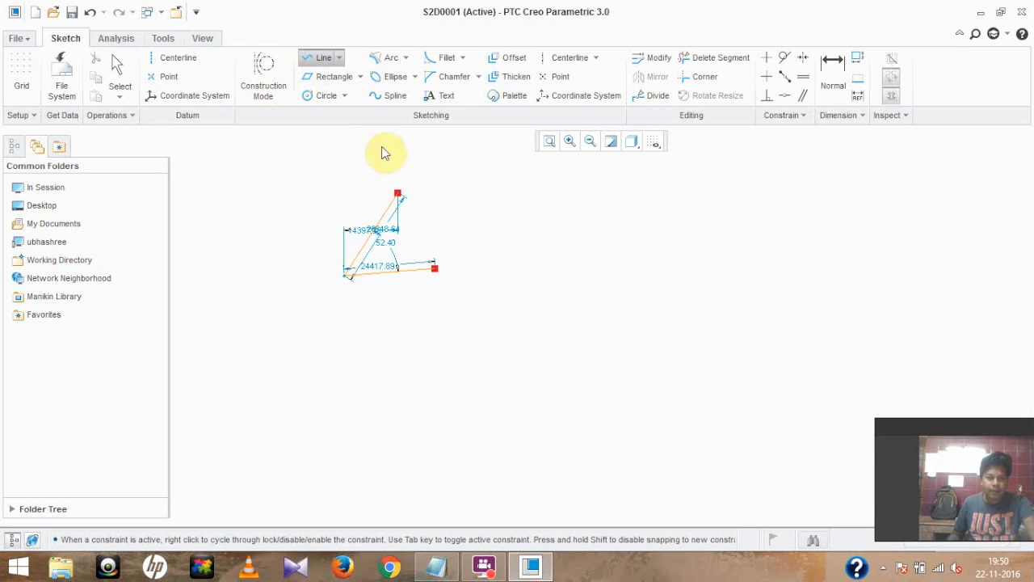
pyautogui.click(397, 192)
pyautogui.click(436, 269)
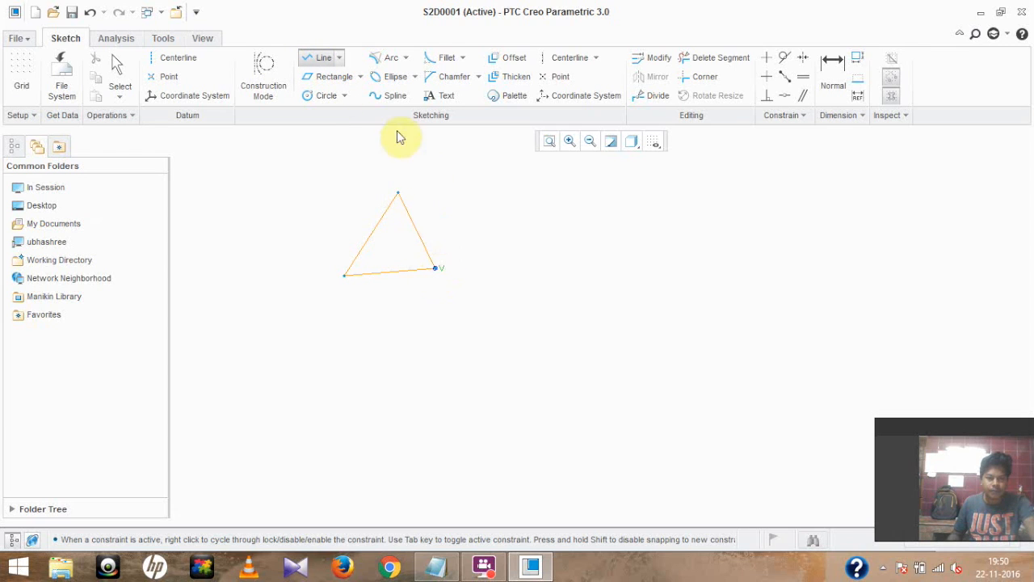
pyautogui.middleClick(477, 235)
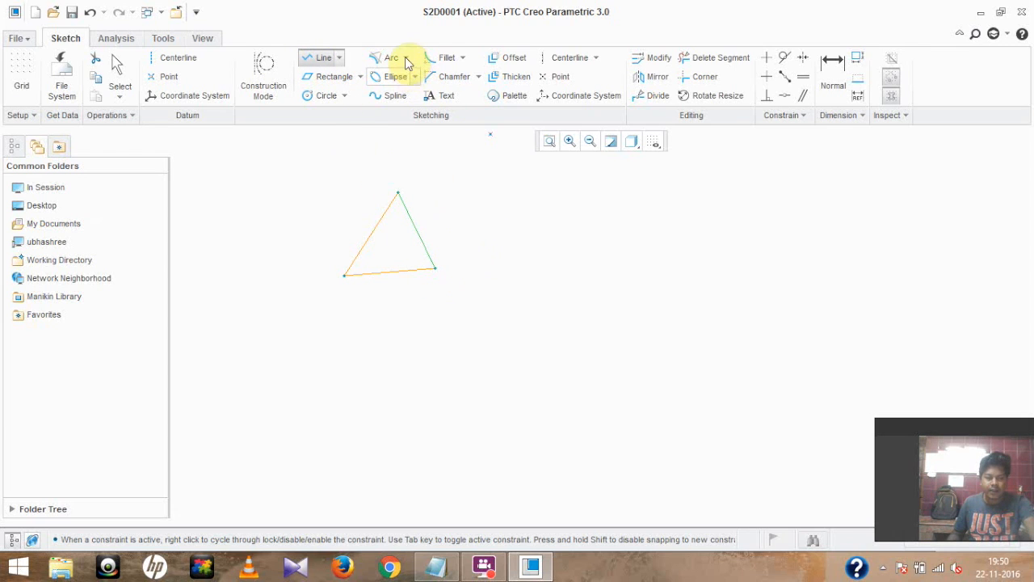
# Step: Try to draw a 3 Tangent arc in the triangle's upper part, from its left side to its right side
pyautogui.click(406, 59)
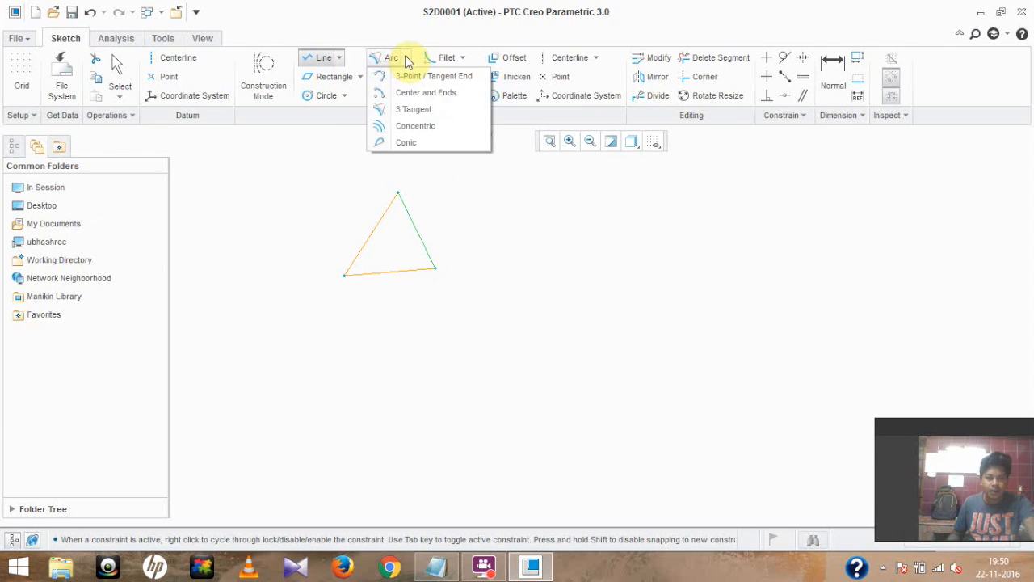
pyautogui.click(415, 112)
pyautogui.scroll(-1, 440, 277)
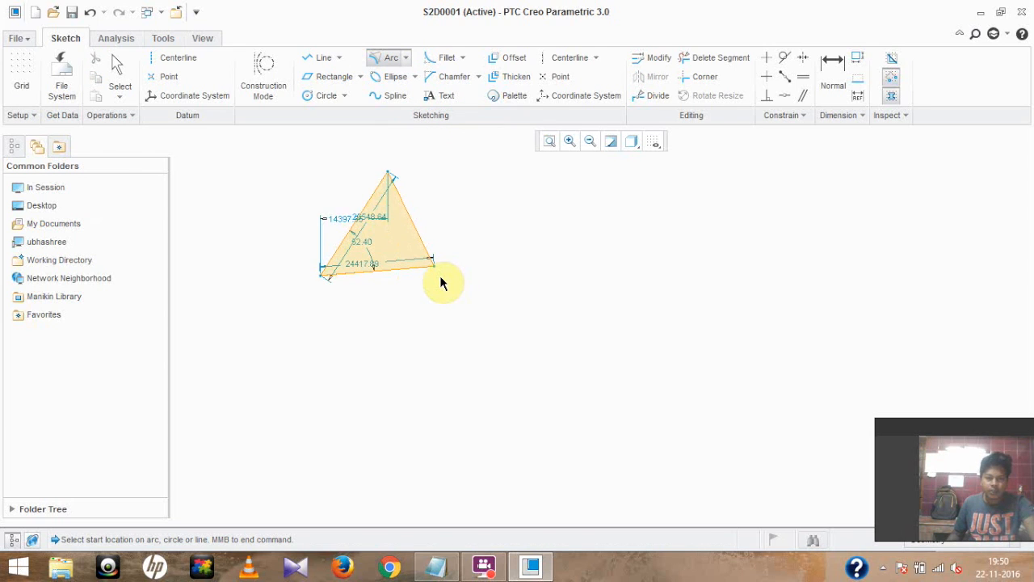
pyautogui.scroll(2, 440, 282)
pyautogui.scroll(-3, 440, 282)
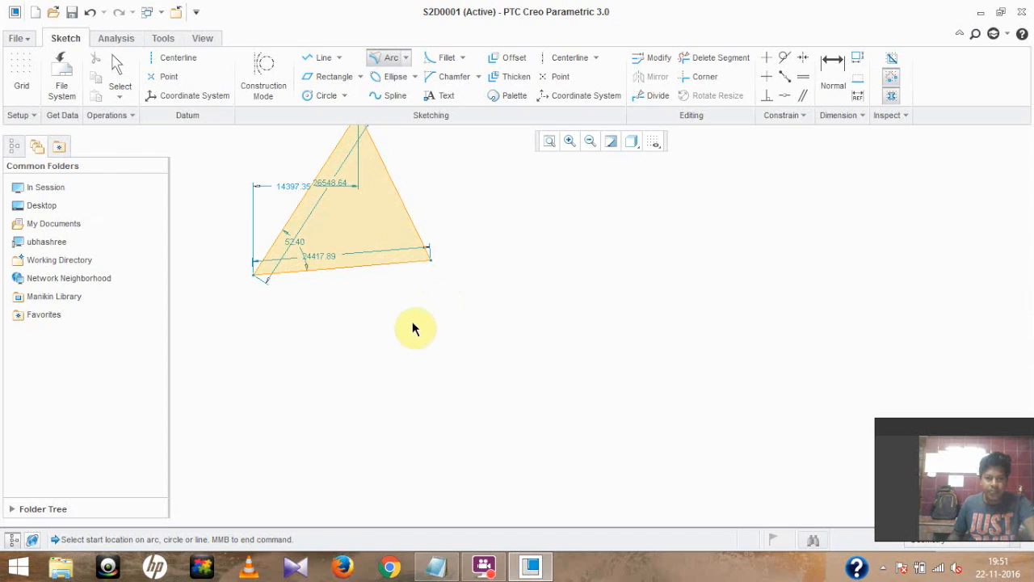
pyautogui.scroll(-1, 412, 323)
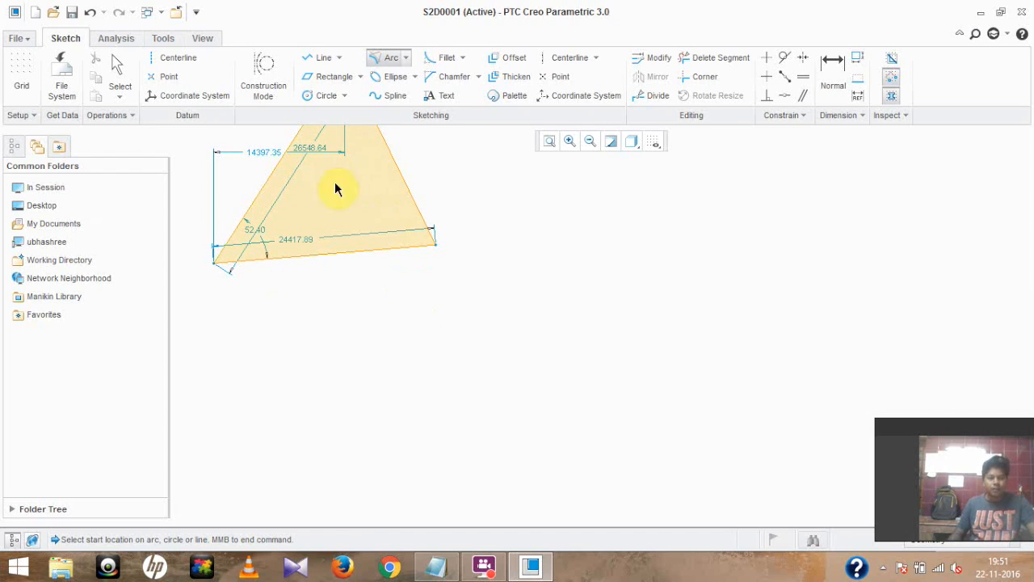
pyautogui.click(366, 237)
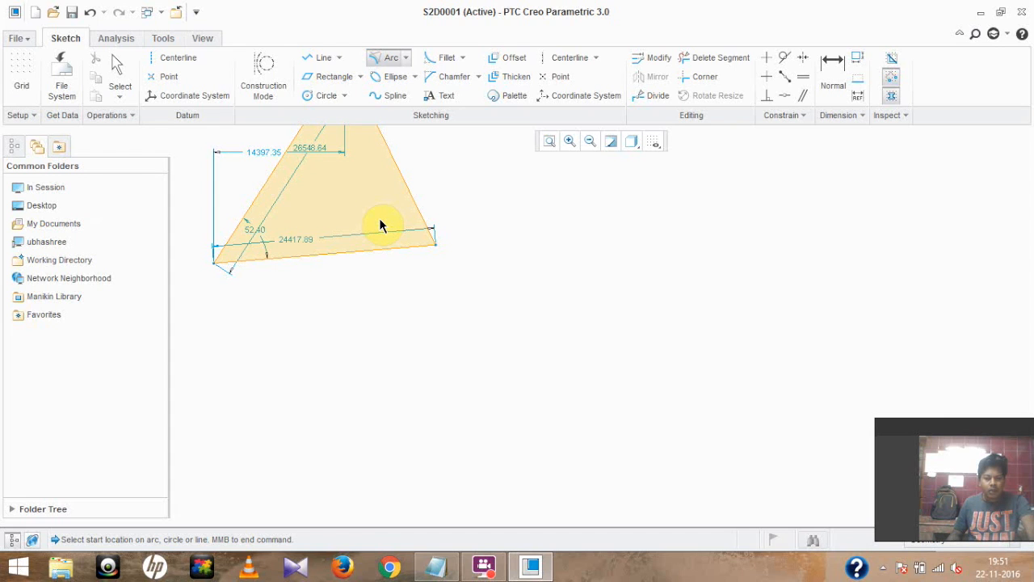
pyautogui.moveTo(380, 223)
pyautogui.keyDown('shift'); pyautogui.mouseDown(button='middle')
pyautogui.moveTo(459, 358)
pyautogui.moveTo(570, 374)
pyautogui.moveTo(585, 346)
pyautogui.moveTo(554, 320)
pyautogui.moveTo(514, 342)
pyautogui.moveTo(557, 380)
pyautogui.moveTo(588, 341)
pyautogui.moveTo(547, 345)
pyautogui.moveTo(545, 374)
pyautogui.moveTo(597, 377)
pyautogui.mouseUp(button='middle'); pyautogui.keyUp('shift')
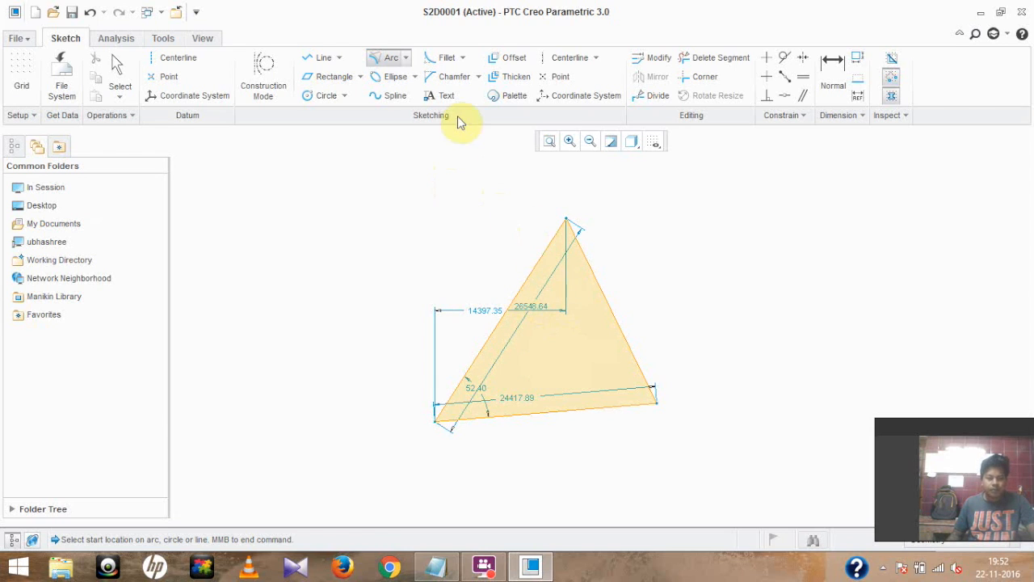
pyautogui.click(407, 59)
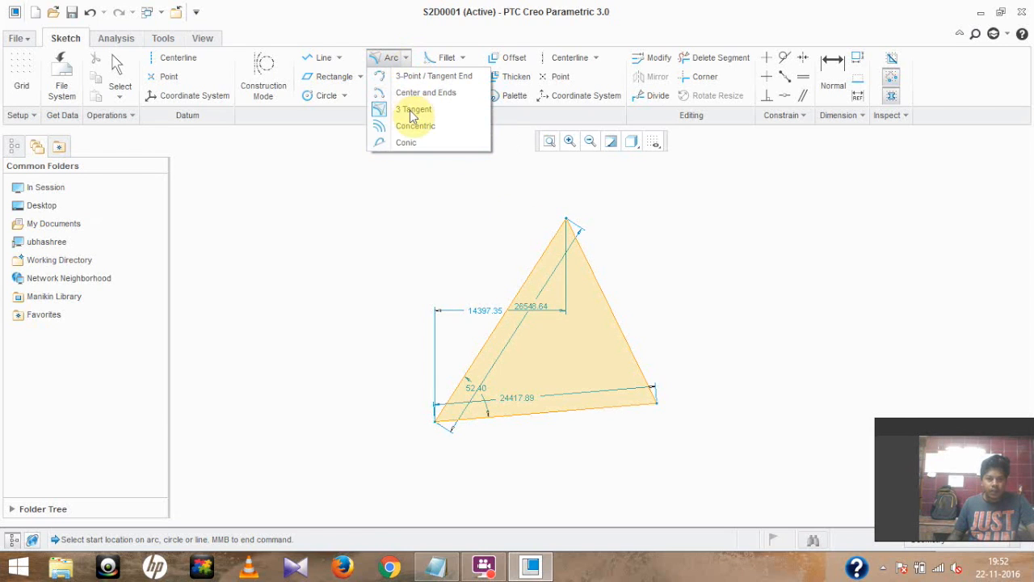
pyautogui.click(413, 109)
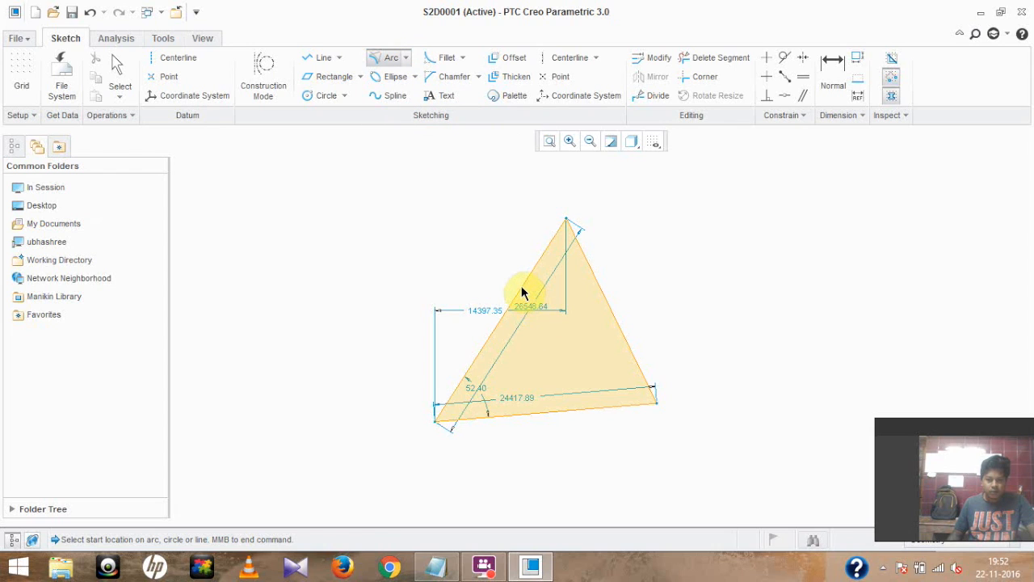
pyautogui.click(521, 292)
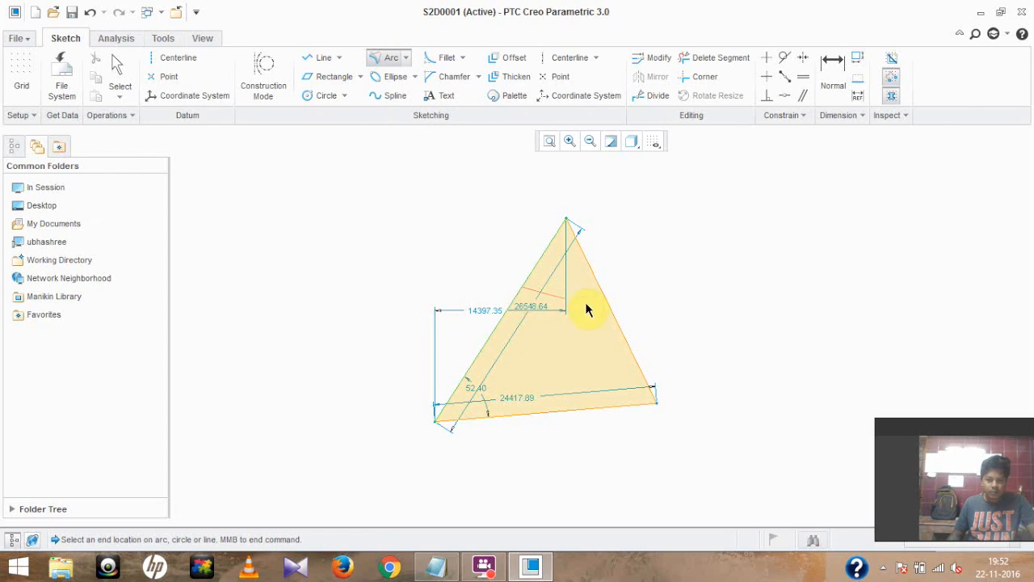
pyautogui.click(612, 317)
pyautogui.middleClick(565, 383)
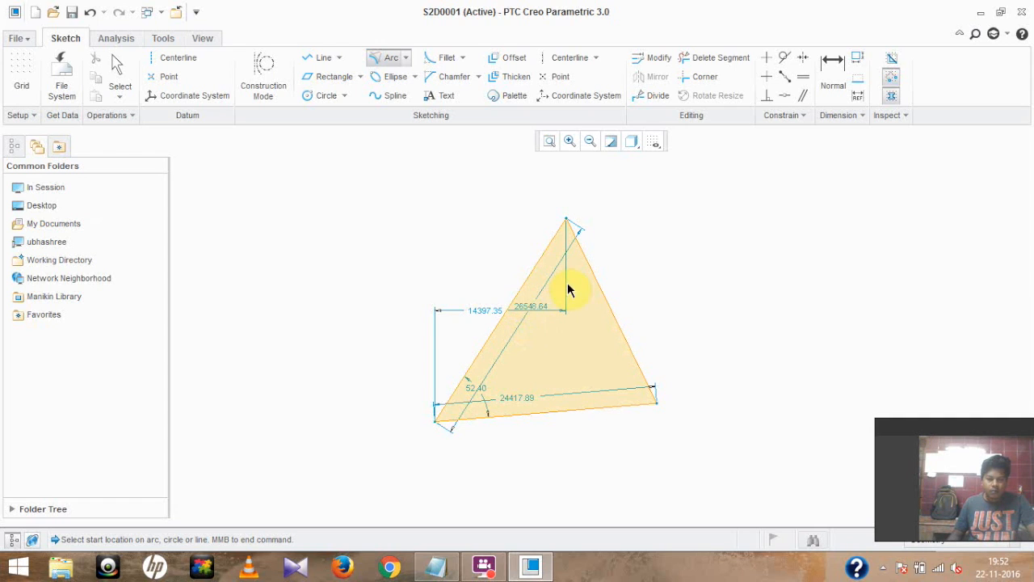
# Step: Draw a 3 Tangent arc inside the triangle touching its left, right and bottom sides, with a radius of about 6983
pyautogui.scroll(5, 521, 287)
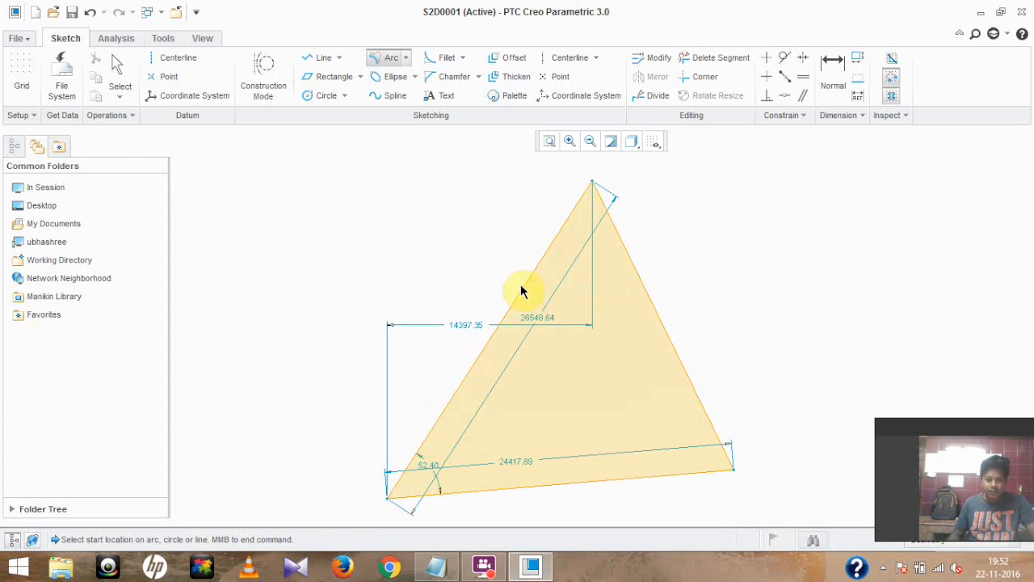
pyautogui.scroll(-5, 531, 301)
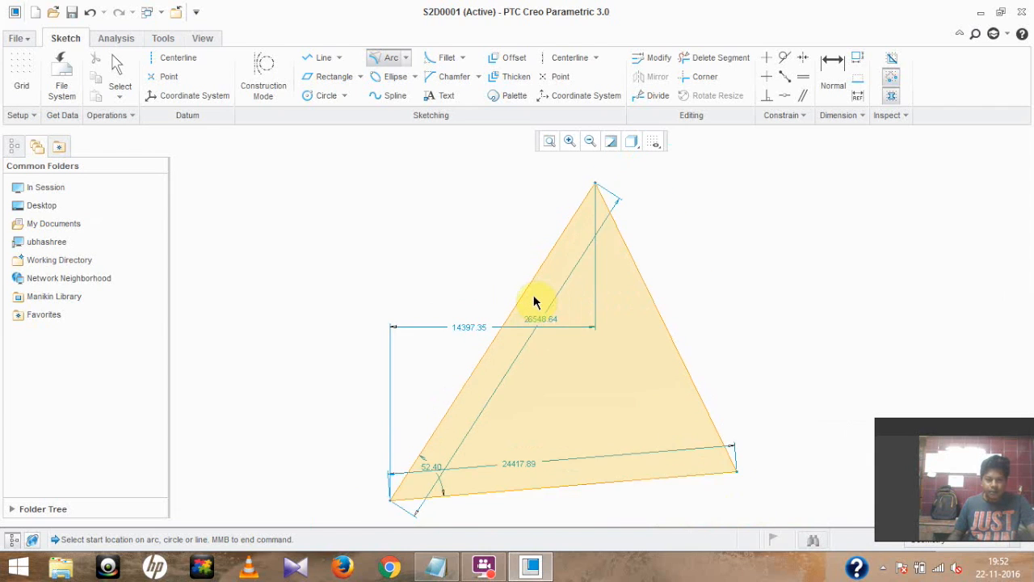
pyautogui.scroll(2, 533, 300)
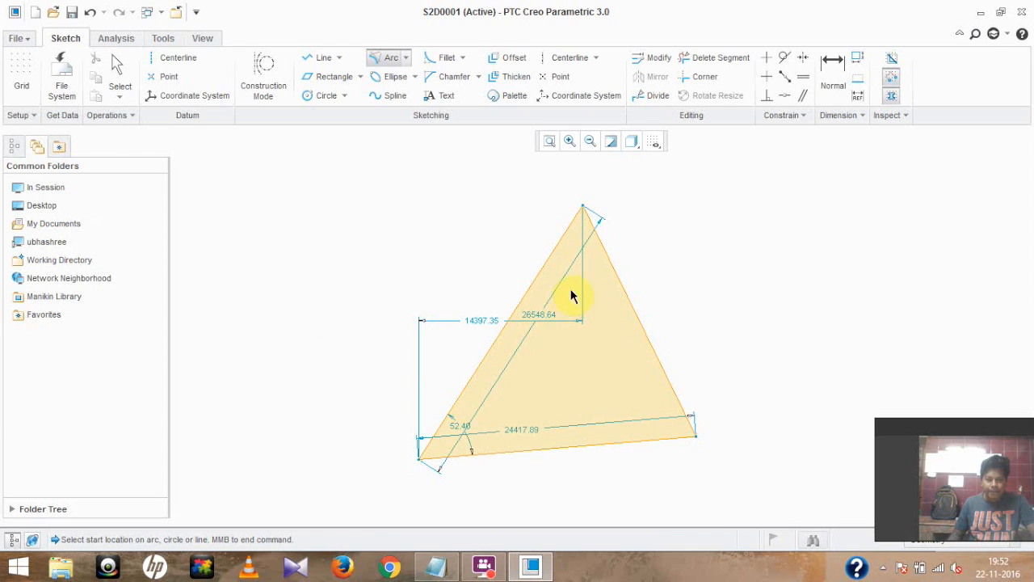
pyautogui.scroll(1, 540, 300)
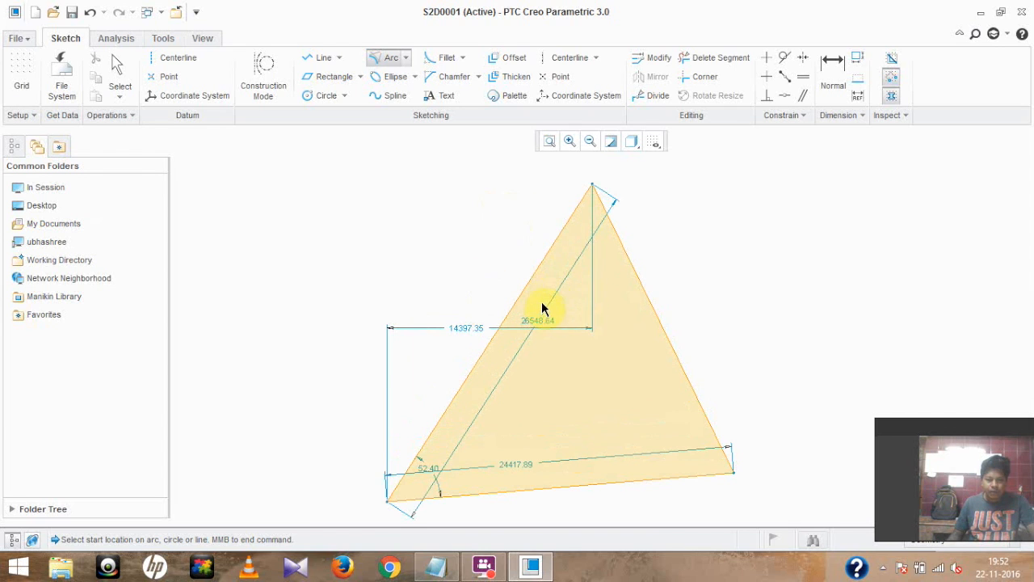
pyautogui.click(410, 59)
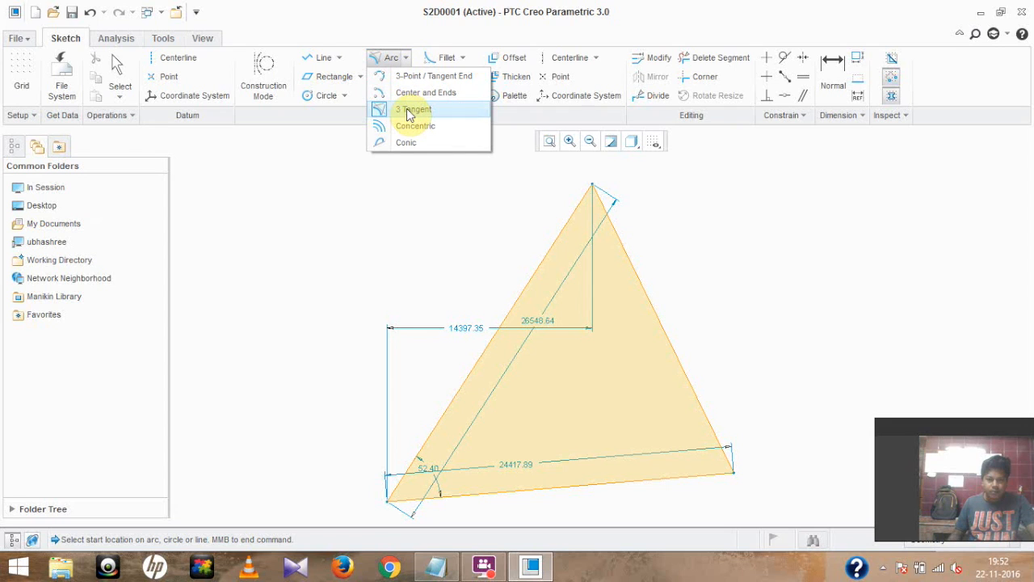
pyautogui.click(409, 113)
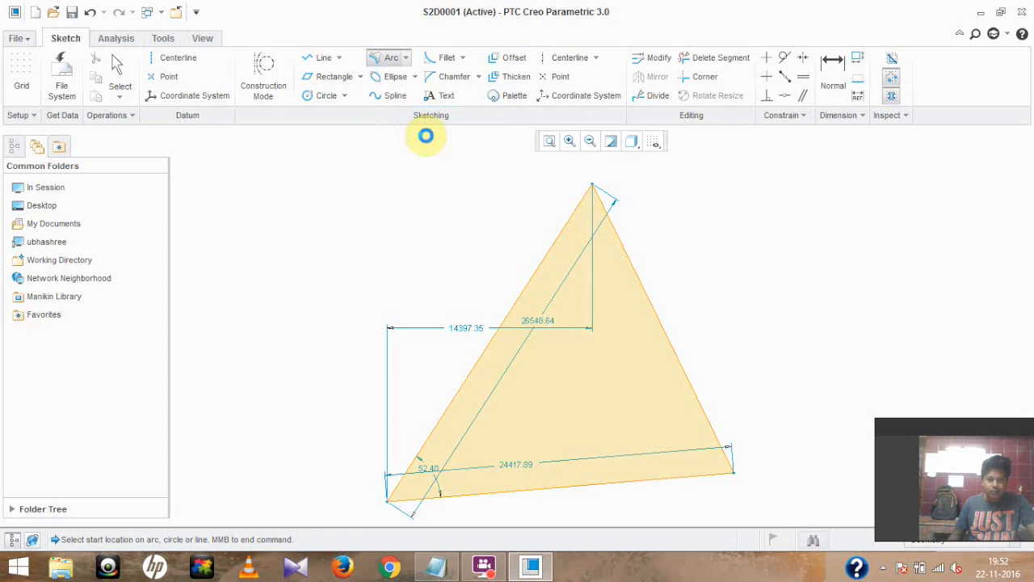
pyautogui.click(461, 386)
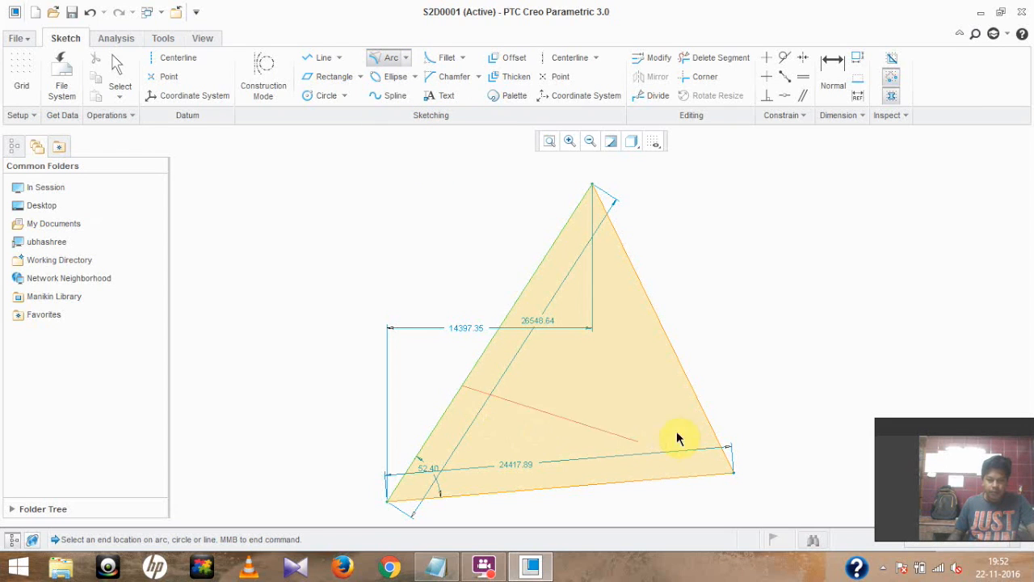
pyautogui.click(689, 380)
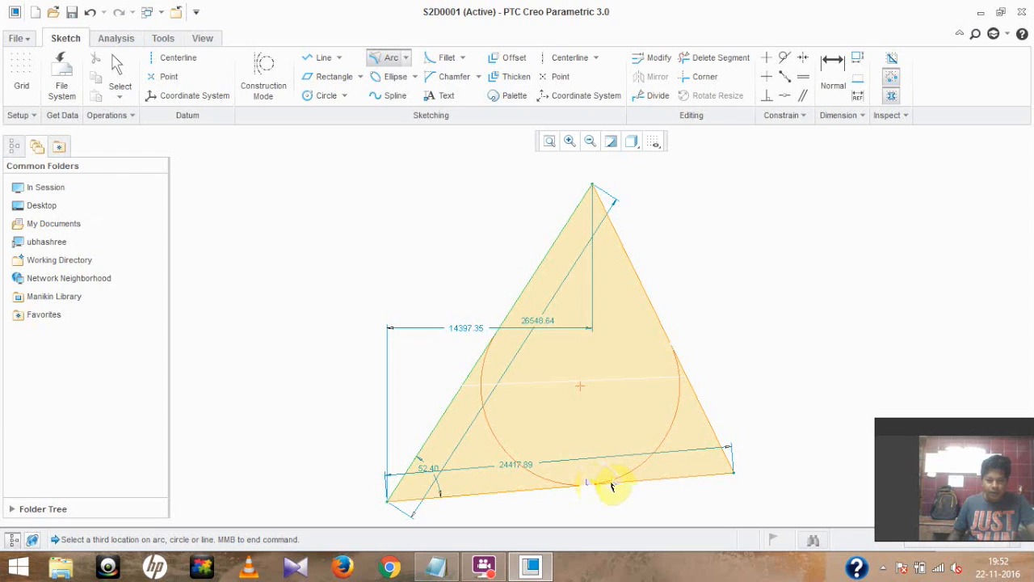
pyautogui.click(556, 491)
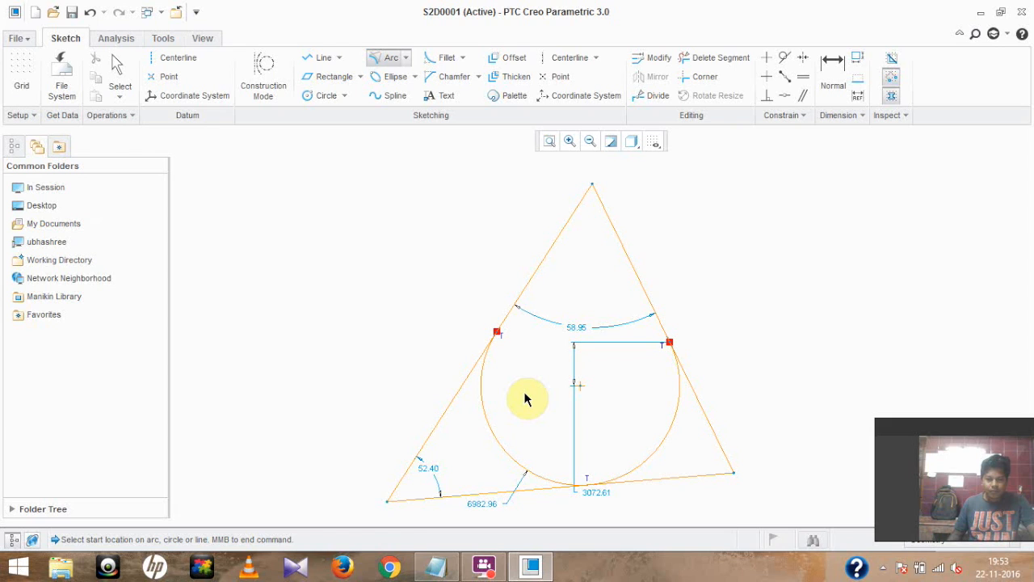
# Step: Try to add a second 3 Tangent arc above the existing one, picking the triangle's left side and right side
pyautogui.scroll(3, 525, 398)
pyautogui.scroll(-2, 525, 398)
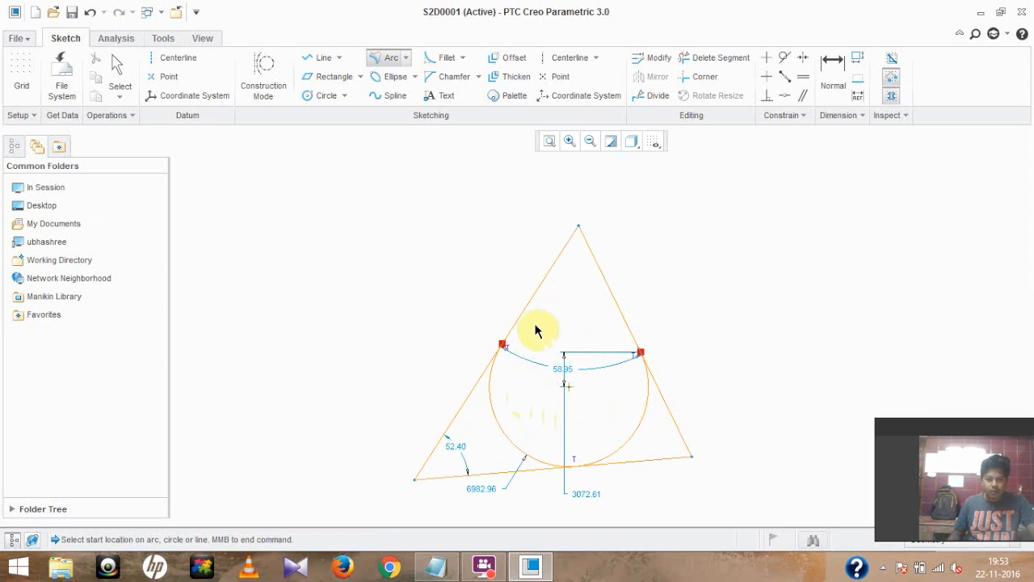
pyautogui.click(409, 59)
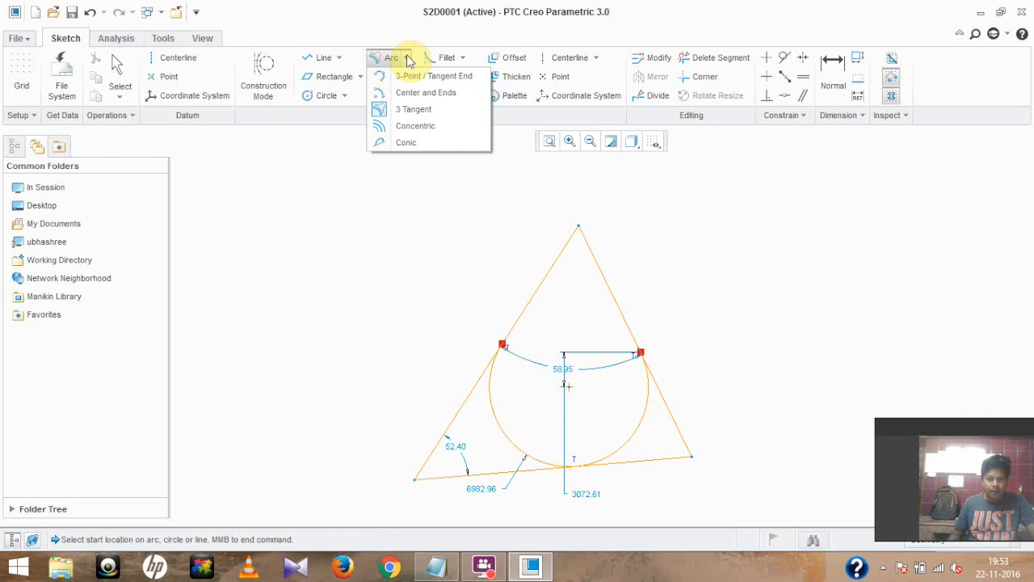
pyautogui.click(409, 115)
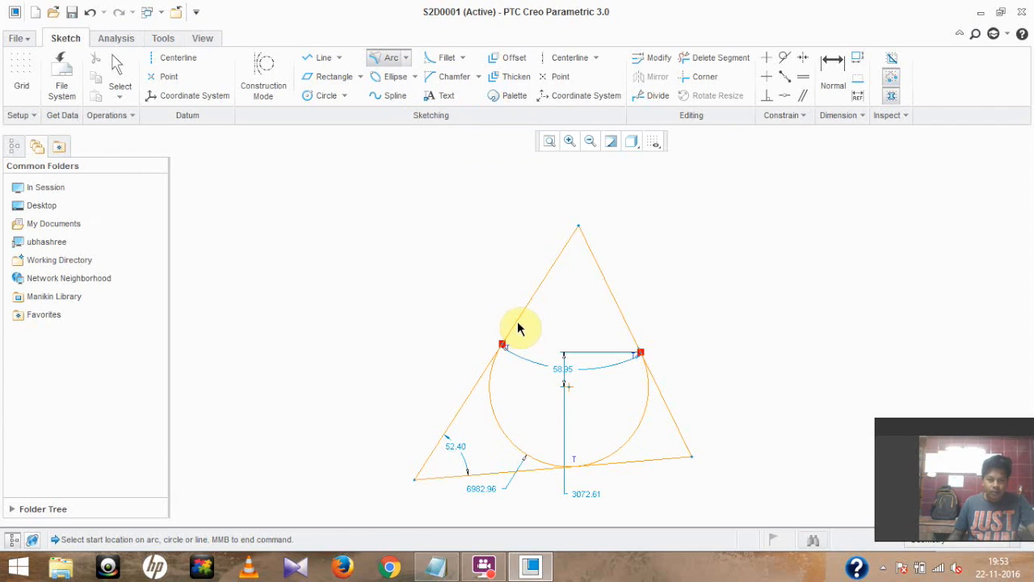
pyautogui.click(517, 326)
pyautogui.click(625, 322)
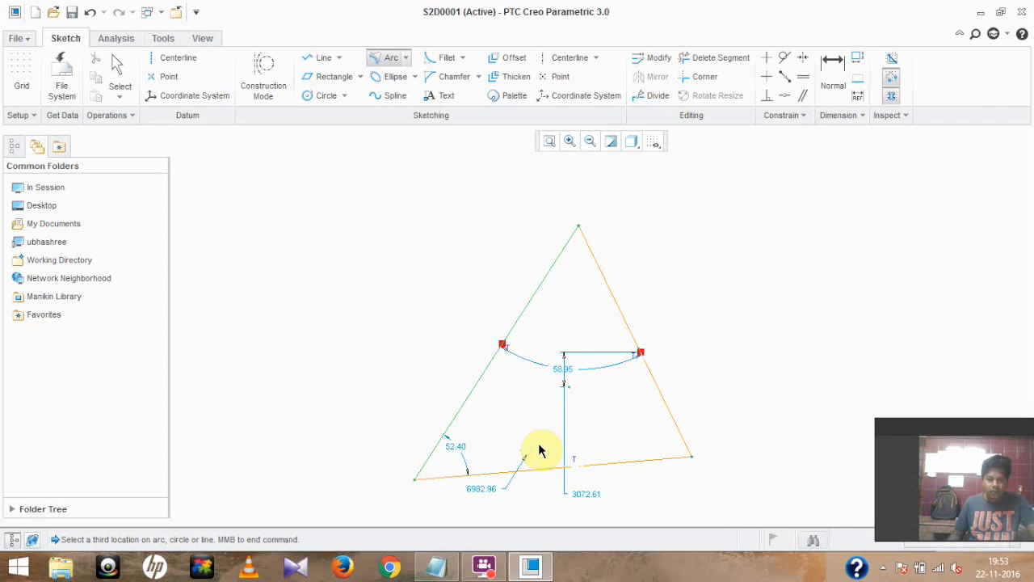
pyautogui.click(556, 373)
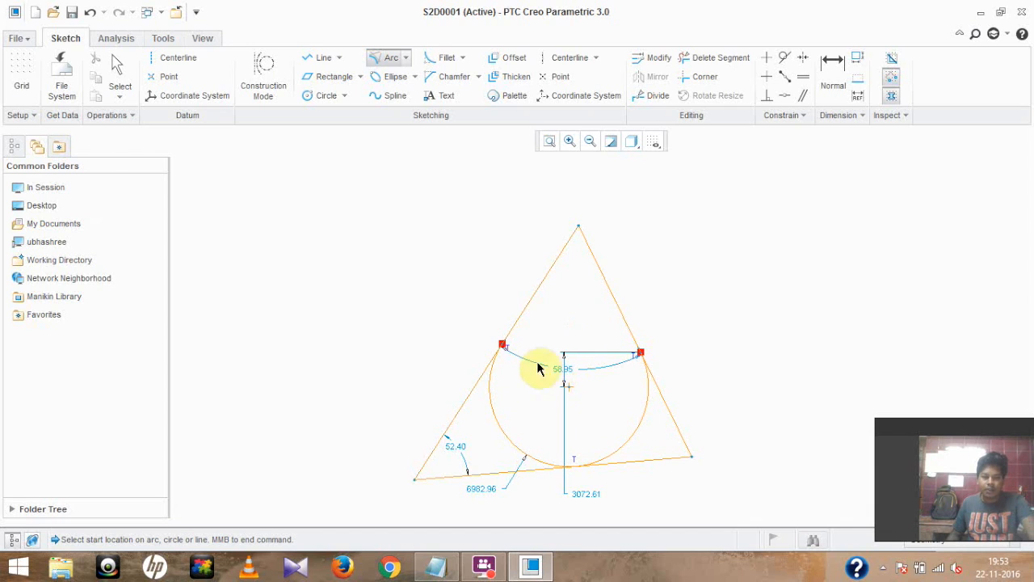
# Step: Leave the arc tool and delete the tangent arc inside the triangle
pyautogui.click(504, 436)
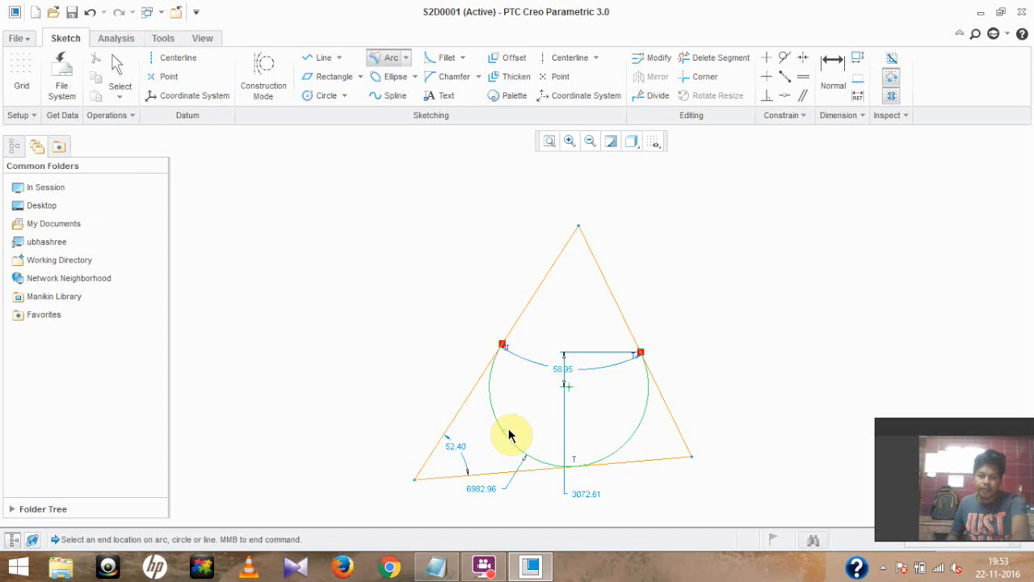
pyautogui.click(548, 431)
pyautogui.middleClick(519, 416)
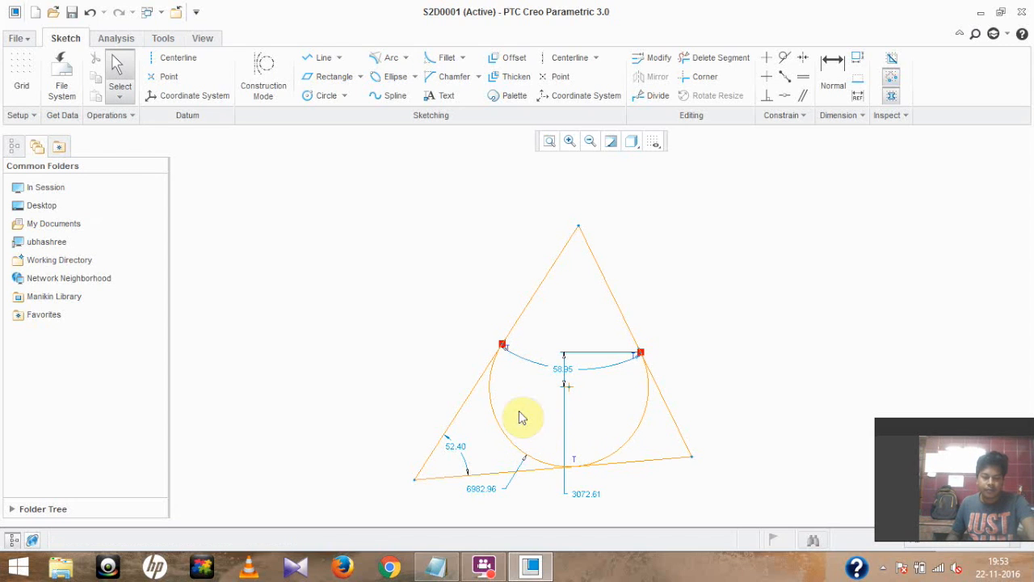
pyautogui.click(496, 417)
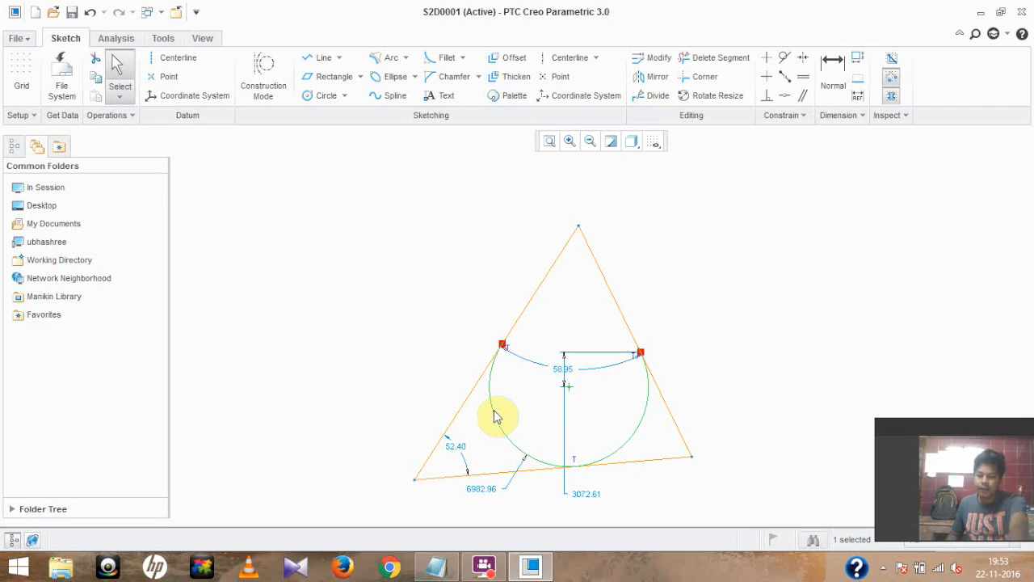
pyautogui.press('Delete')
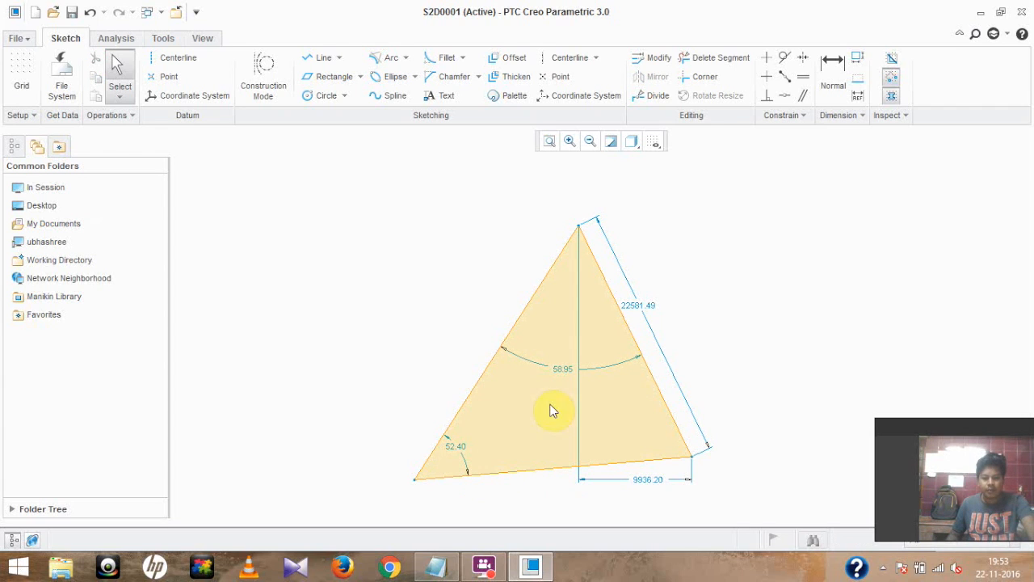
# Step: Draw a 3 Tangent arc touching the triangle's left, right and bottom sides, with a radius of about 6983
pyautogui.click(406, 57)
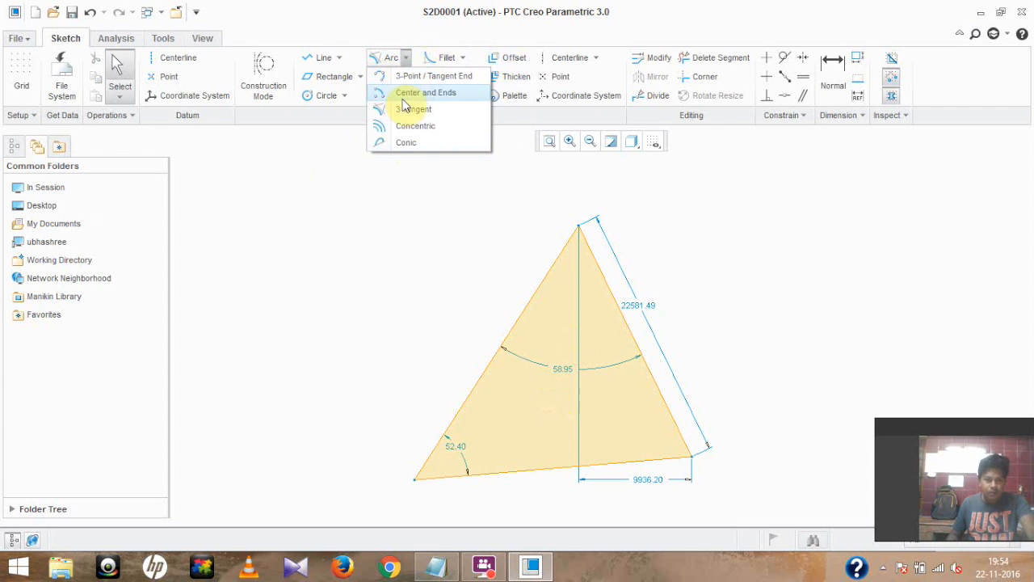
pyautogui.click(412, 110)
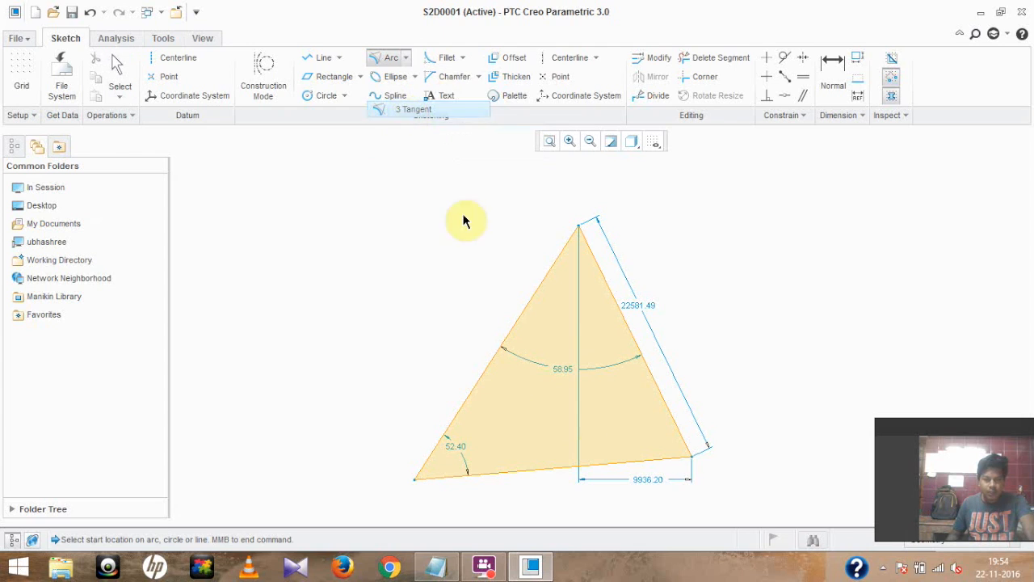
pyautogui.click(487, 373)
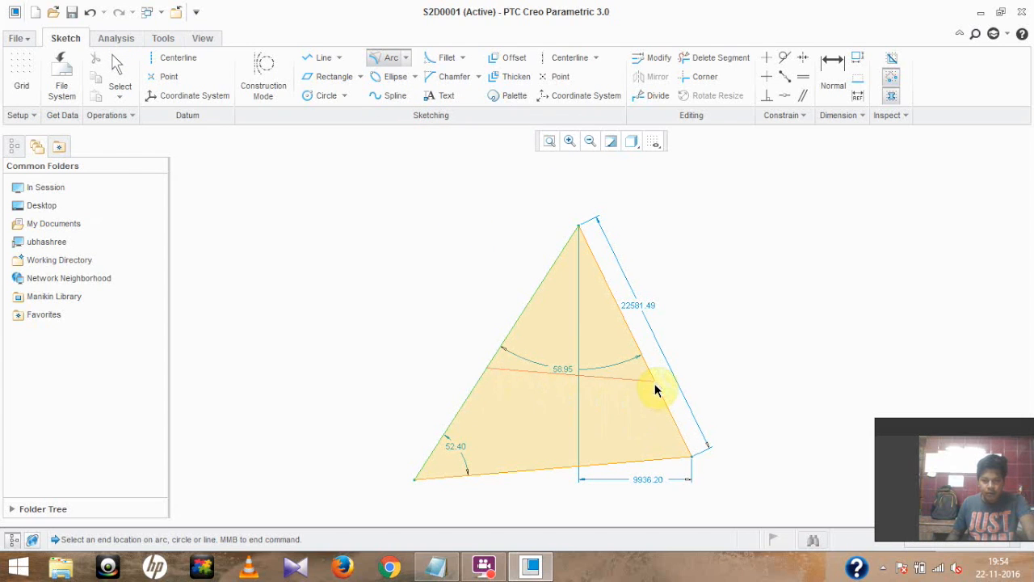
pyautogui.click(654, 385)
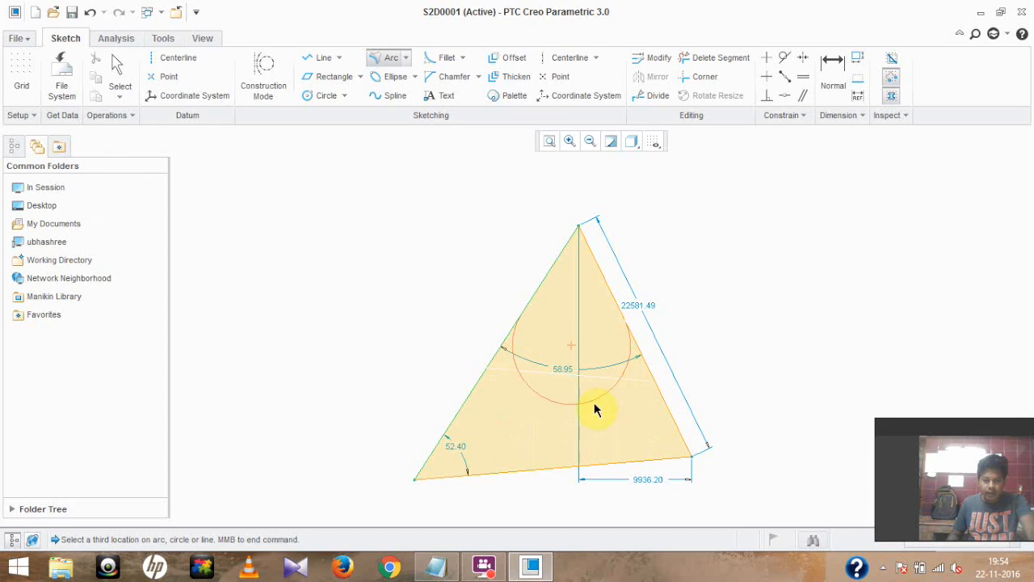
pyautogui.click(586, 465)
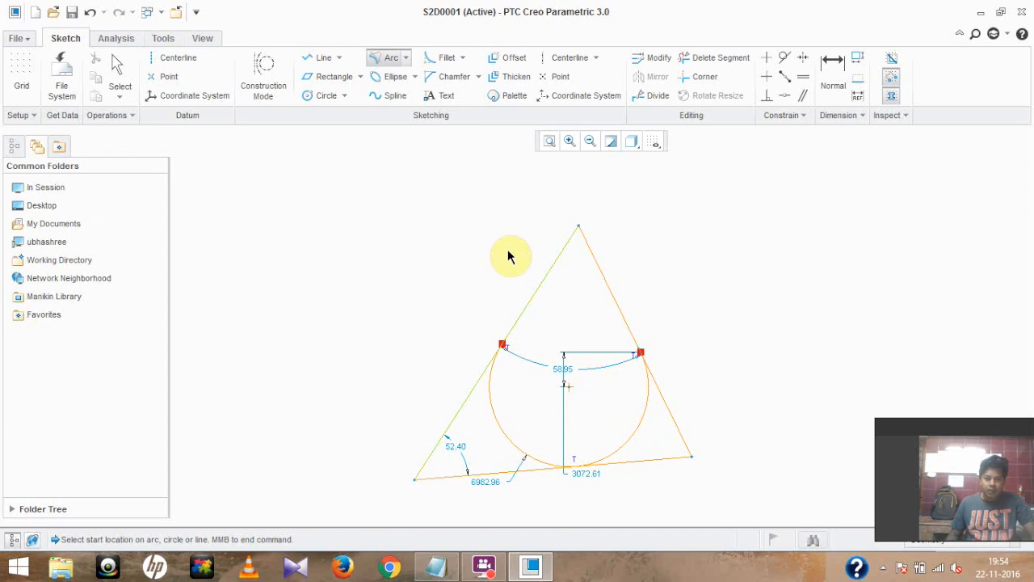
pyautogui.click(408, 61)
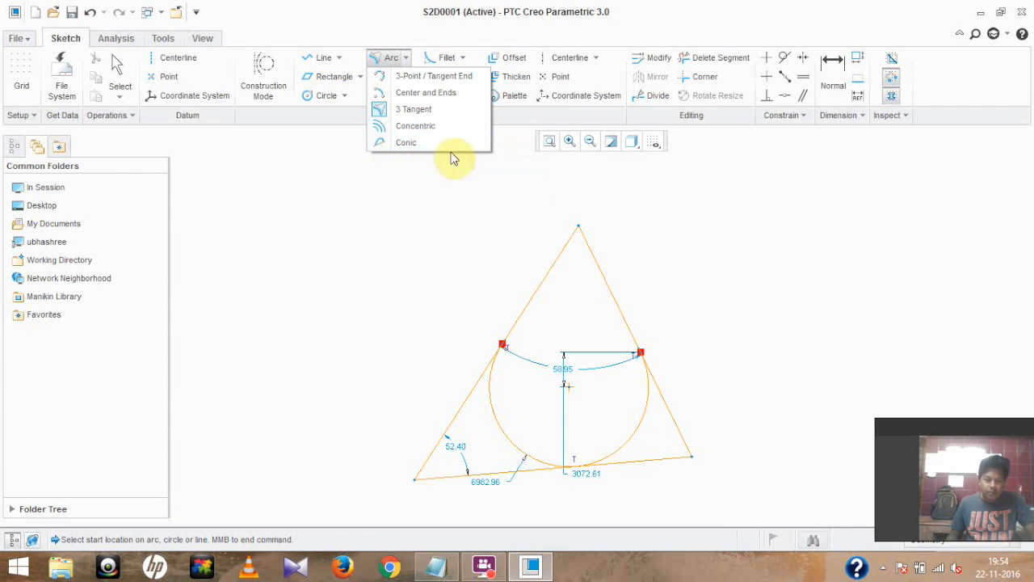
pyautogui.middleClick(456, 199)
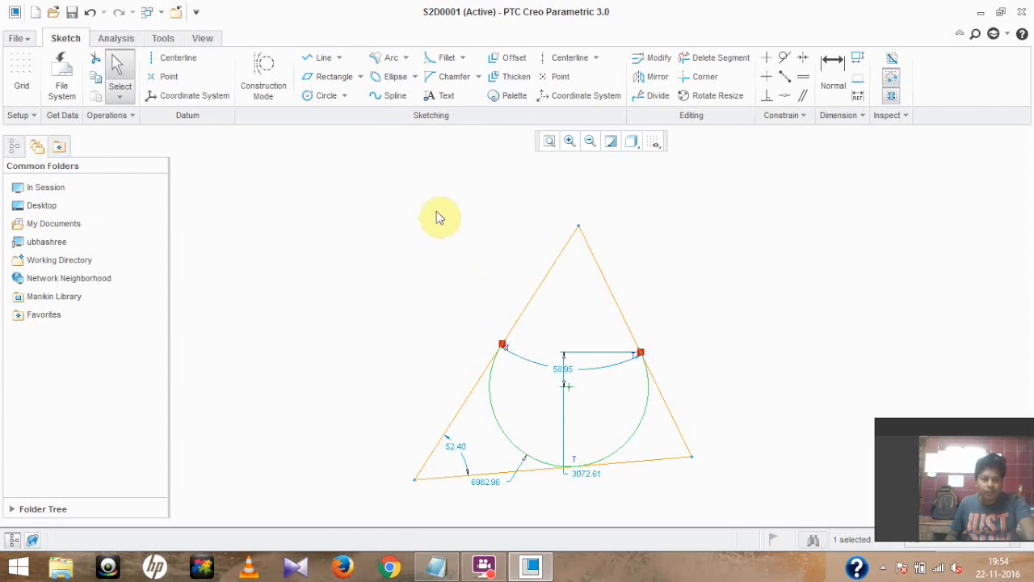
# Step: Draw a narrow, slanted Axis Ends Ellipse in the empty area to the upper left of the triangle
pyautogui.click(416, 77)
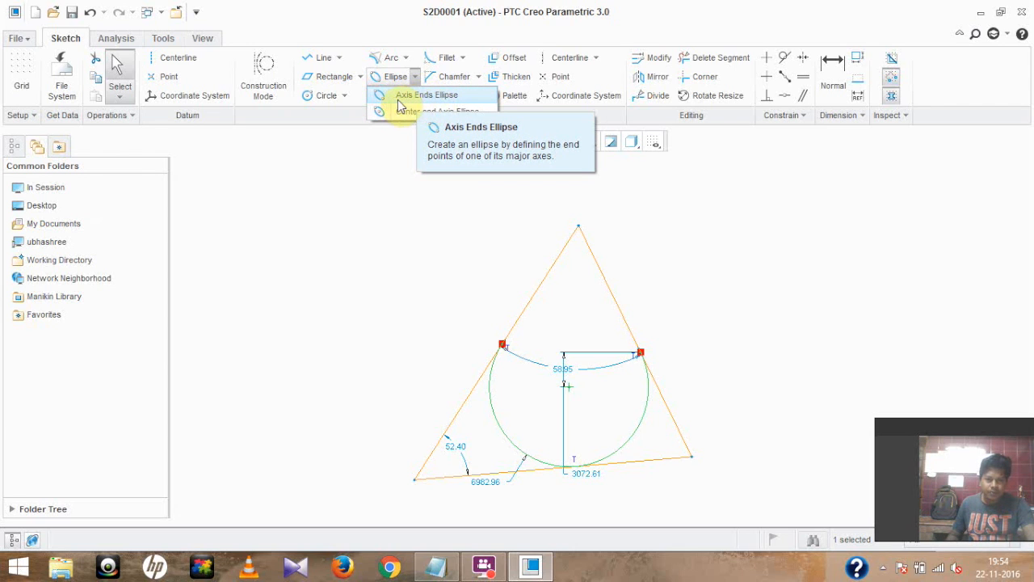
pyautogui.click(423, 97)
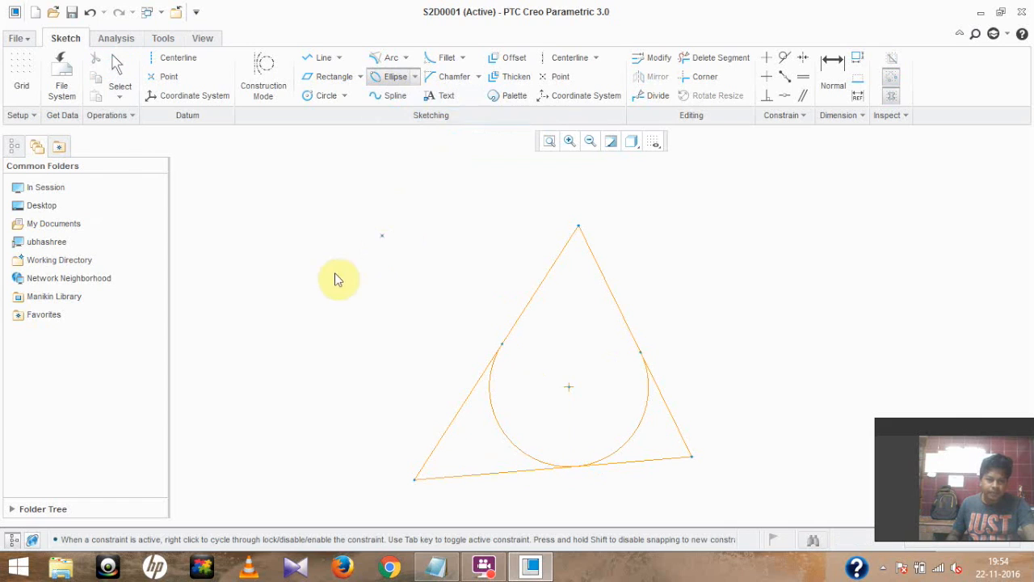
pyautogui.click(263, 277)
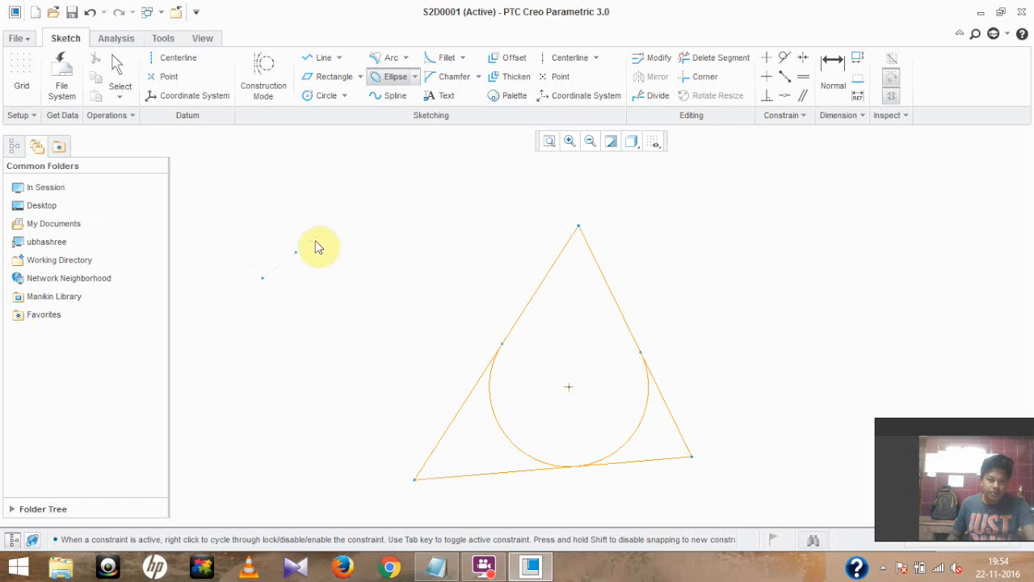
pyautogui.click(384, 202)
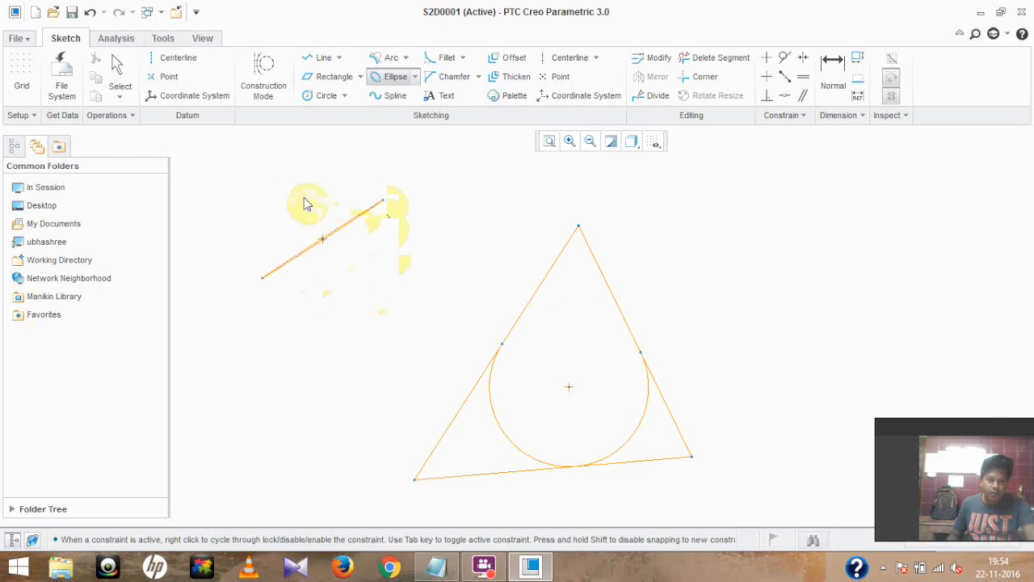
pyautogui.click(315, 232)
pyautogui.middleClick(315, 232)
# Step: Try to draw a slanted Center and Axis Ellipse to the upper right of the triangle
pyautogui.click(414, 76)
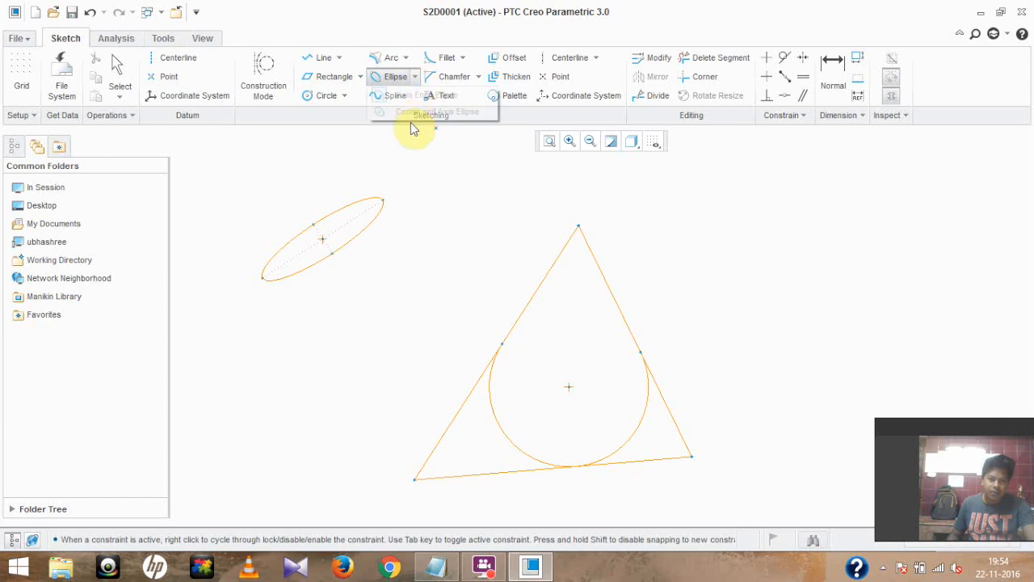
pyautogui.click(404, 115)
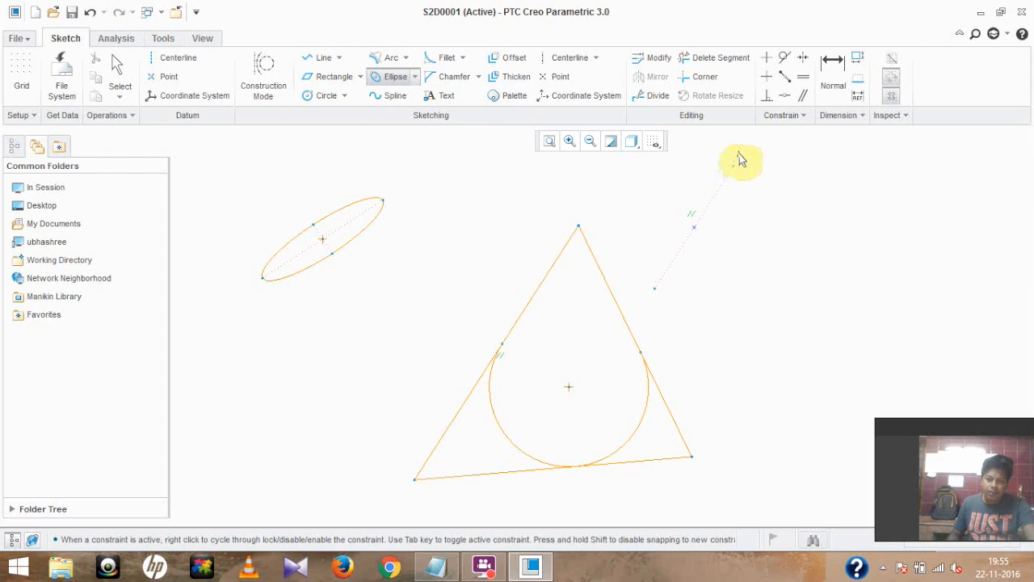
pyautogui.click(735, 160)
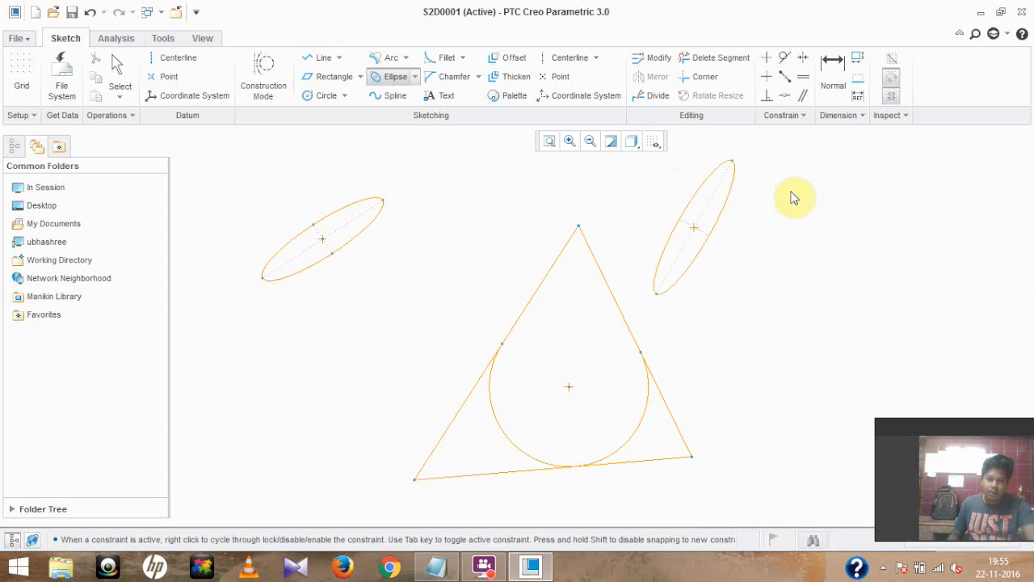
pyautogui.click(759, 227)
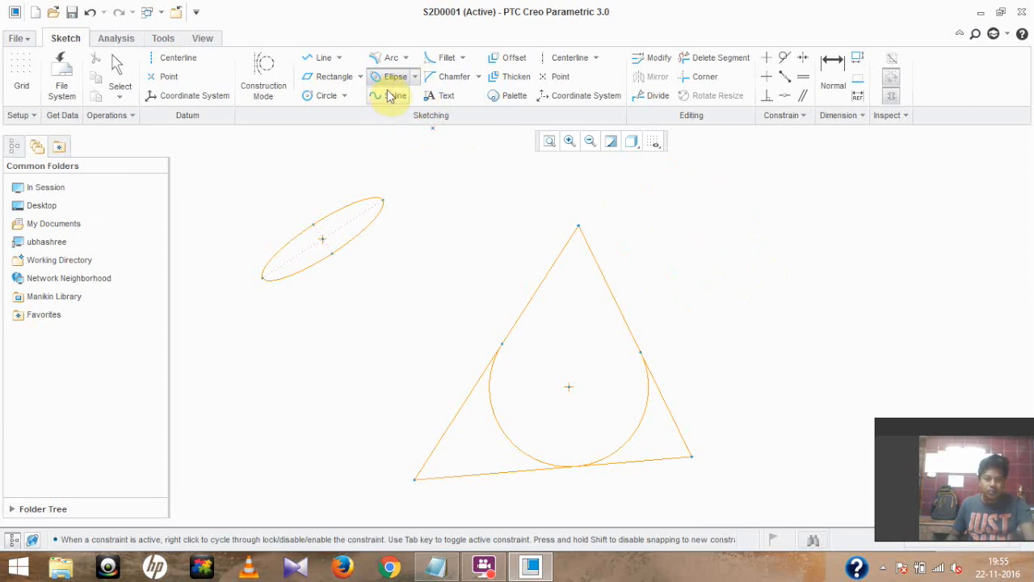
# Step: Draw a wavy spline to the upper right of the triangle, rising and falling through several points, and leave the spline tool
pyautogui.click(391, 97)
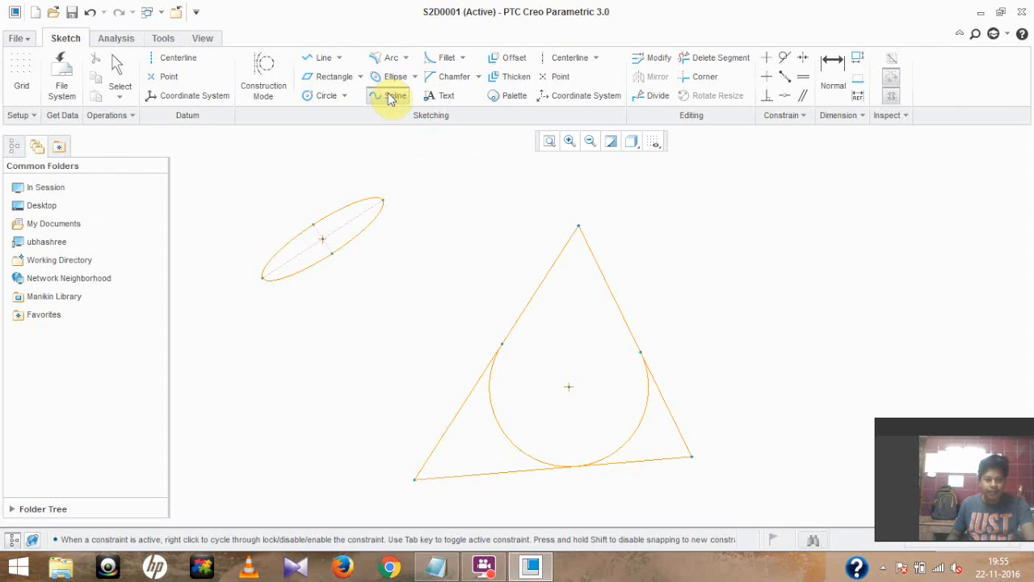
pyautogui.click(639, 224)
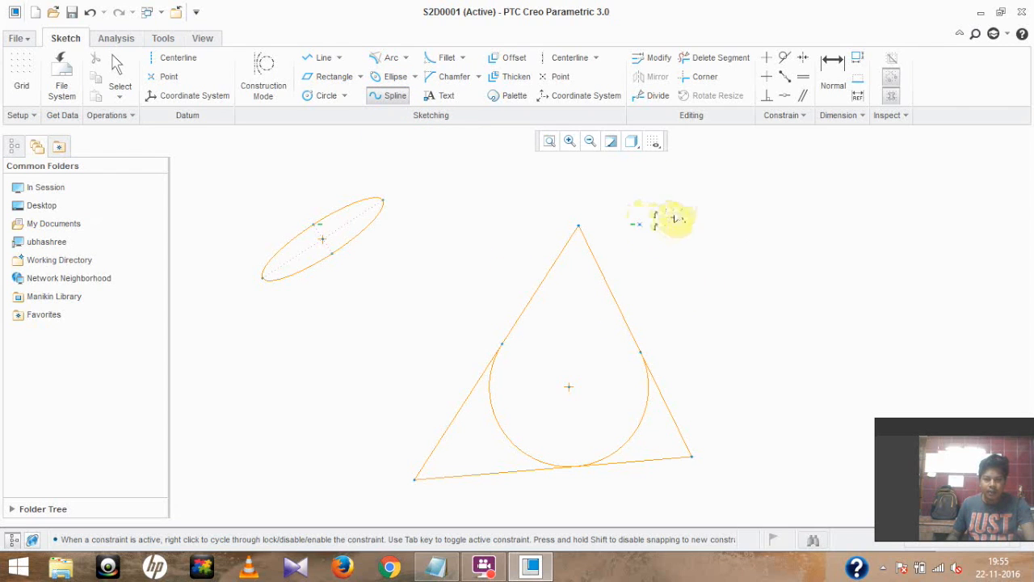
pyautogui.click(702, 187)
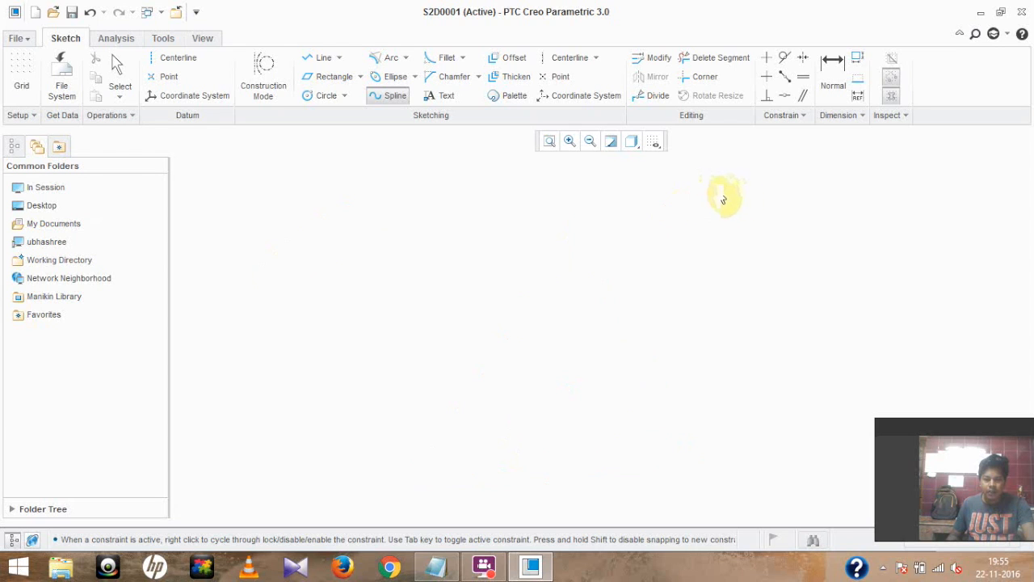
pyautogui.click(802, 246)
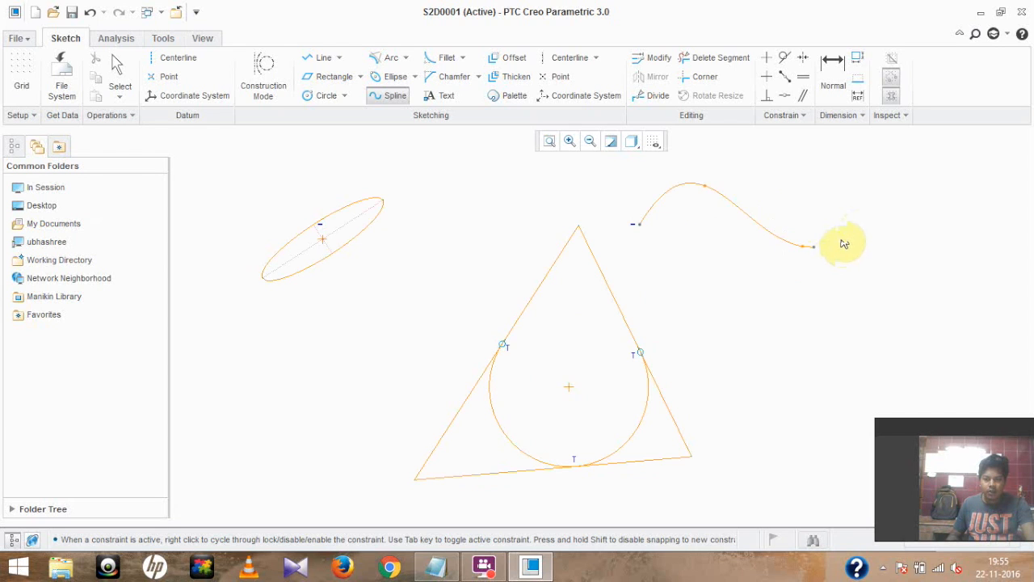
pyautogui.click(882, 181)
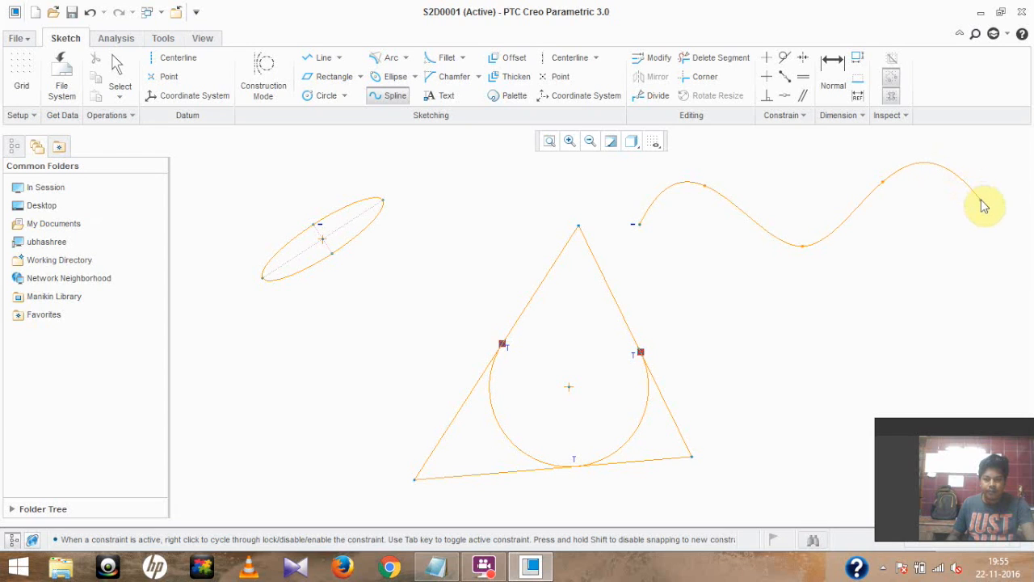
pyautogui.hotkey('ctrl', 'alt', 'a')
pyautogui.press('Delete')
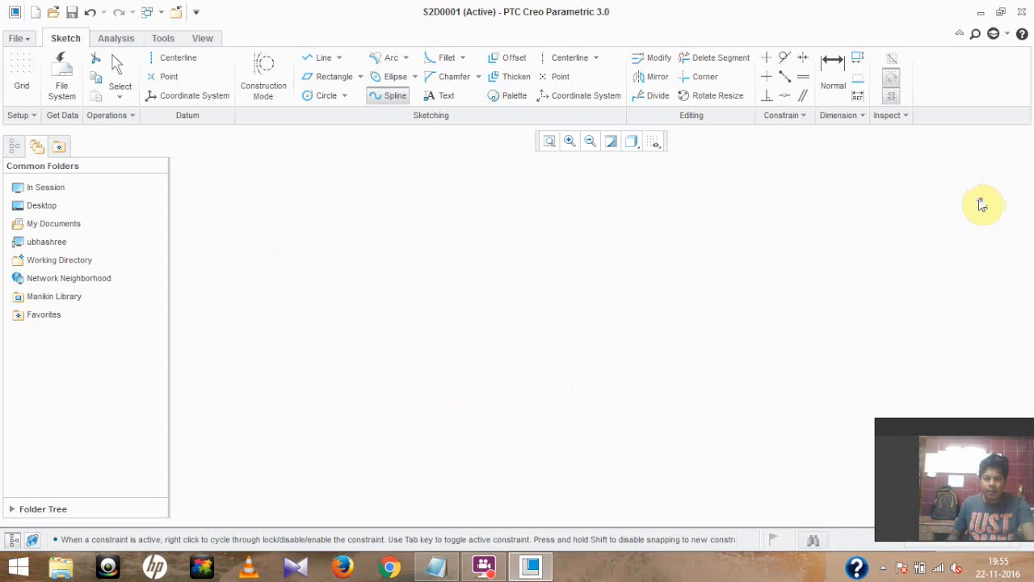
pyautogui.hotkey('ctrl', 'z')
pyautogui.middleClick(986, 205)
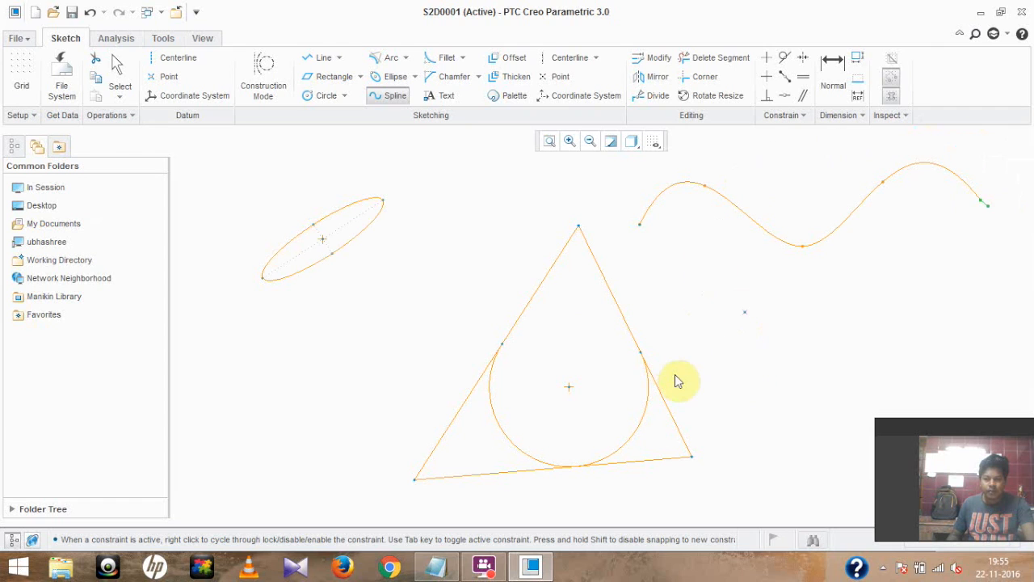
pyautogui.scroll(2, 716, 337)
pyautogui.scroll(2, 716, 337)
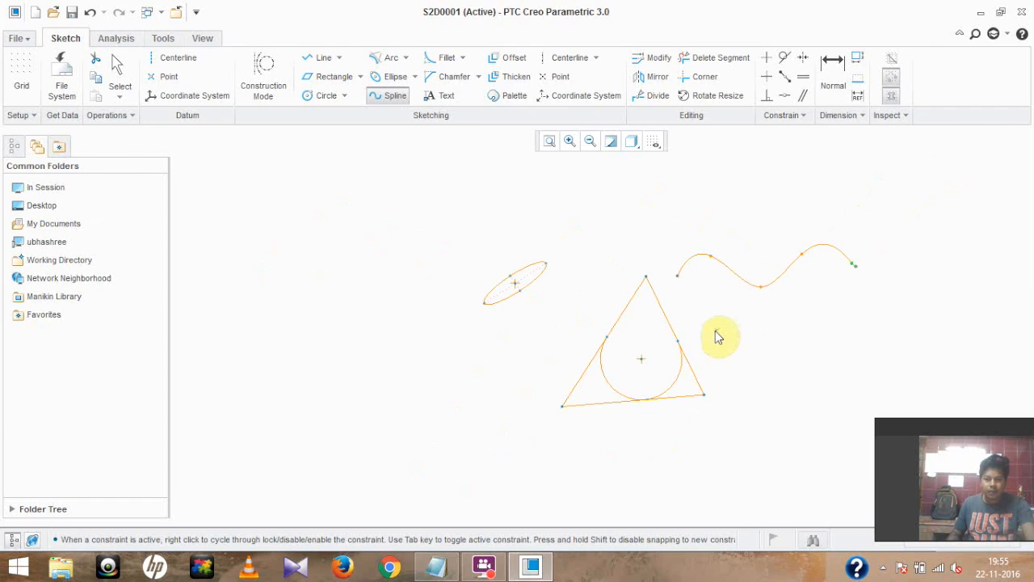
pyautogui.middleClick(526, 215)
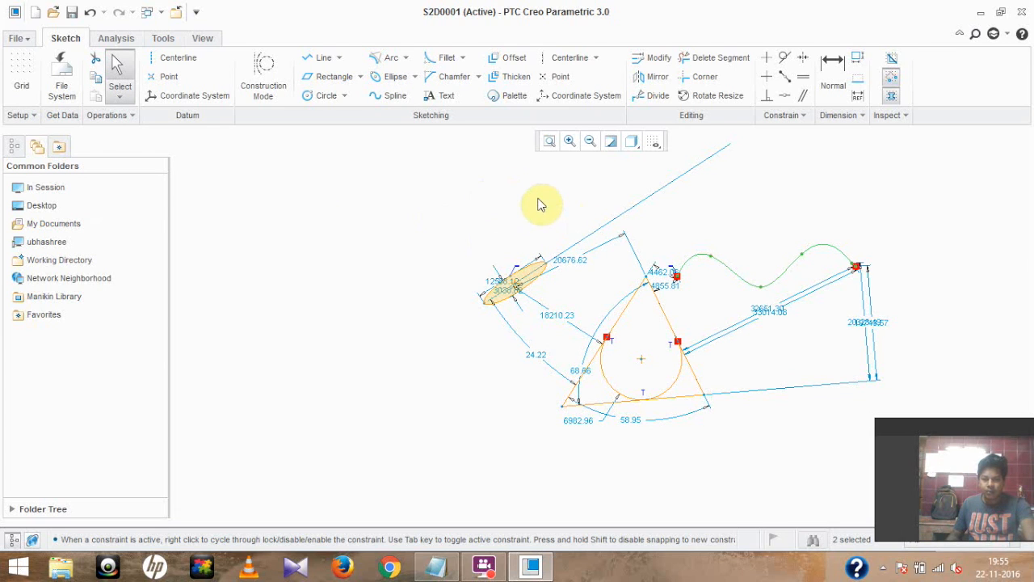
# Step: Select the triangle, arc, ellipse and spline together and delete them to clear the sketch
pyautogui.scroll(-3, 505, 197)
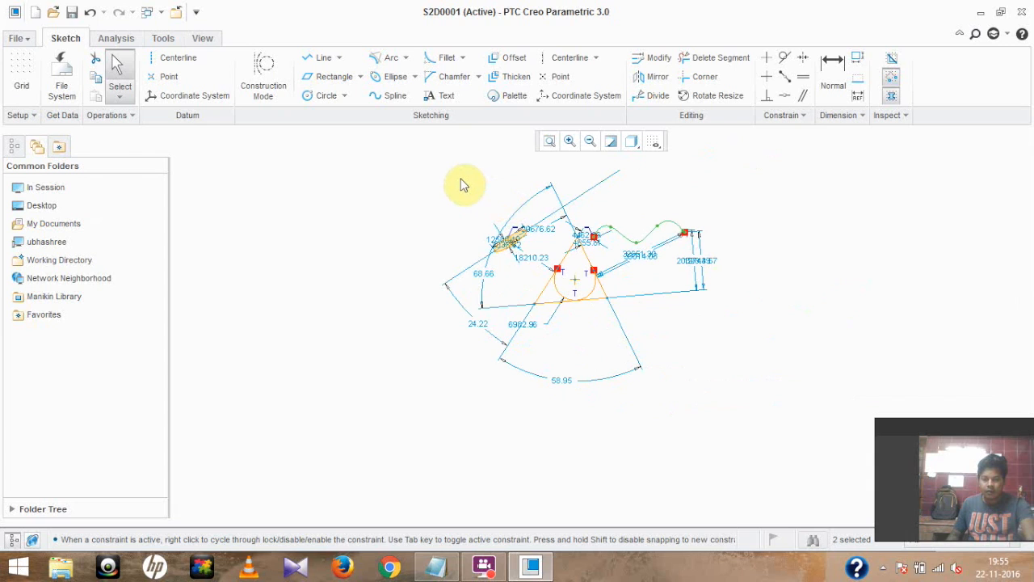
pyautogui.moveTo(449, 171)
pyautogui.mouseDown()
pyautogui.moveTo(662, 219)
pyautogui.moveTo(710, 255)
pyautogui.moveTo(744, 405)
pyautogui.mouseUp()
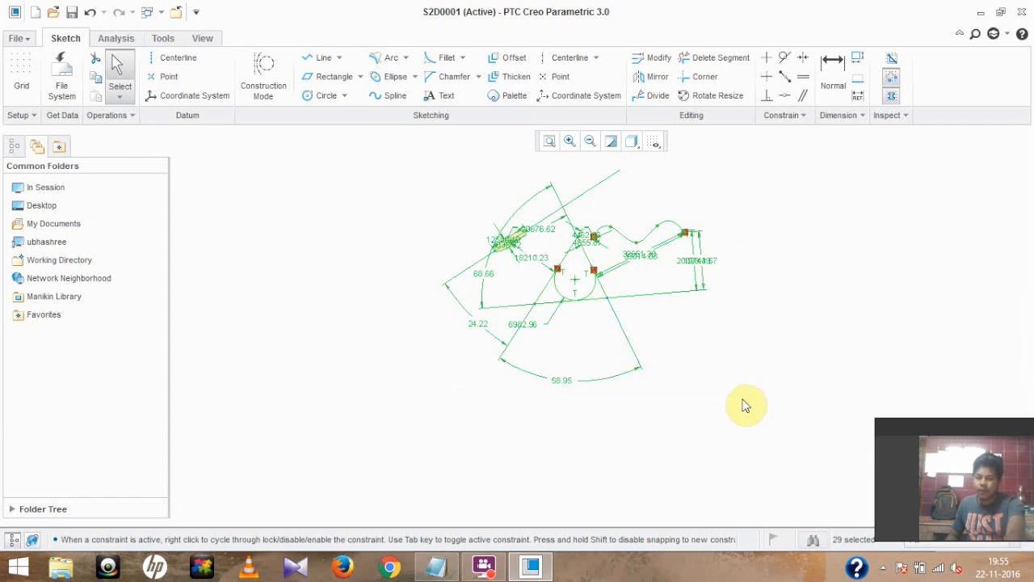
pyautogui.press('Delete')
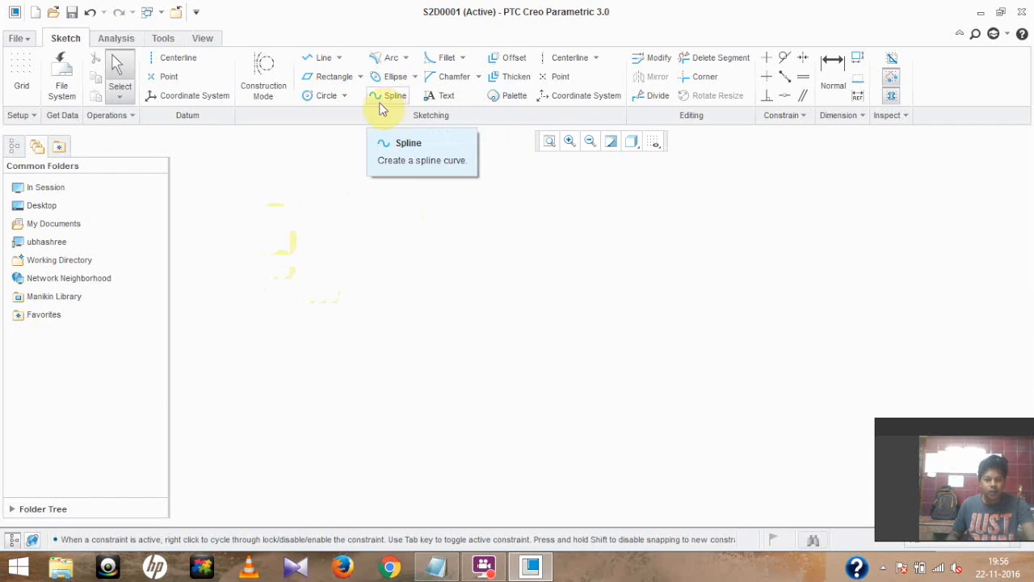
# Step: Draw a line chain with a horizontal line and an equally long vertical line going down from its right end, each about 46639 long
pyautogui.click(309, 63)
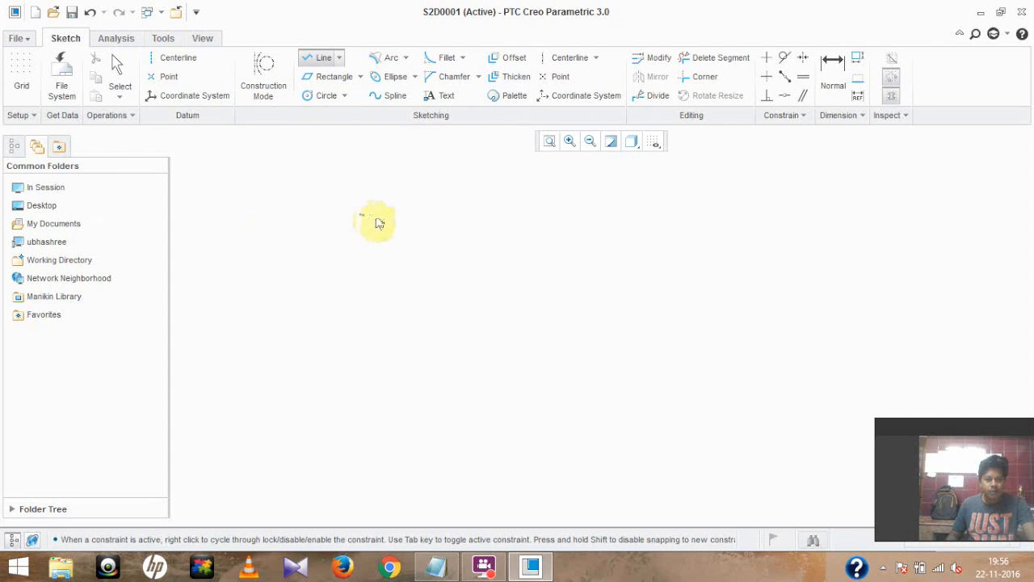
pyautogui.click(499, 215)
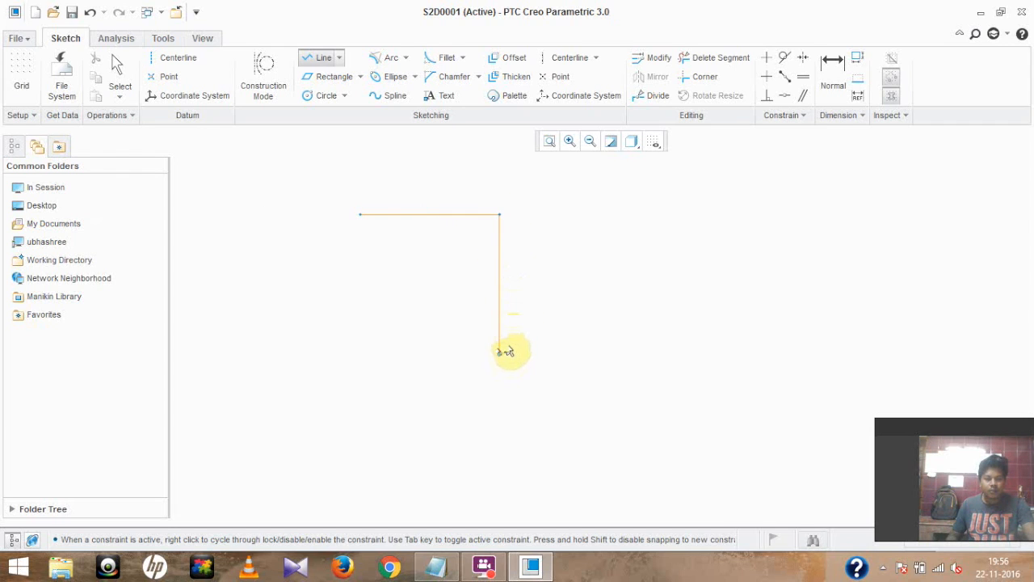
pyautogui.click(500, 355)
pyautogui.middleClick(501, 356)
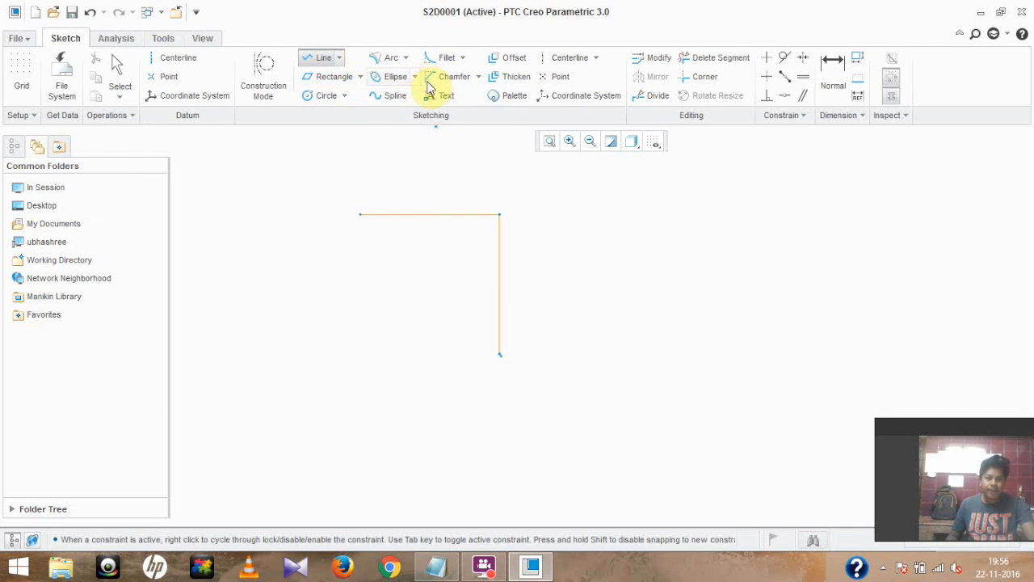
# Step: Add a Circular fillet with a radius of about 6590 at the corner between the horizontal and vertical lines
pyautogui.click(462, 58)
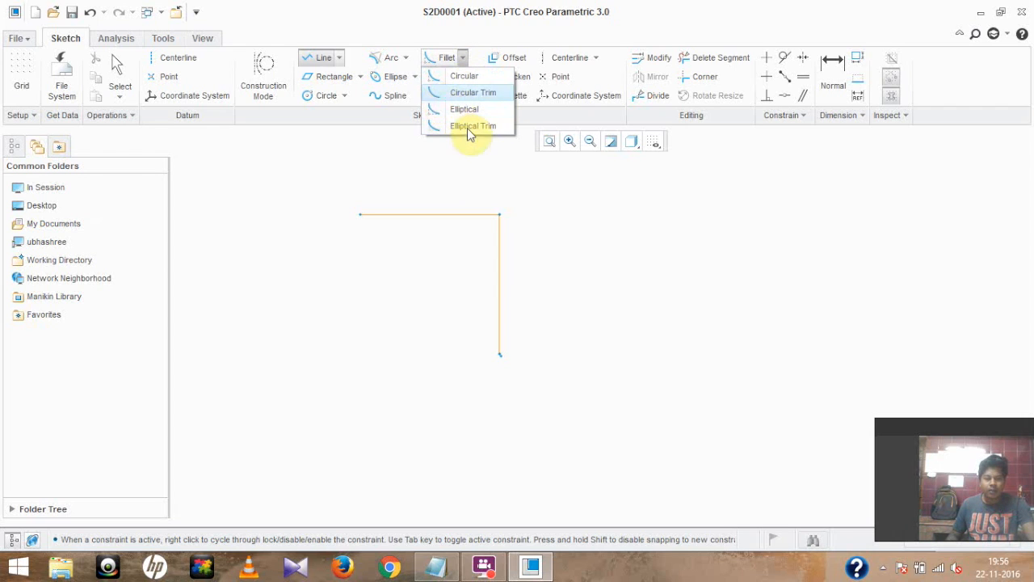
pyautogui.click(479, 78)
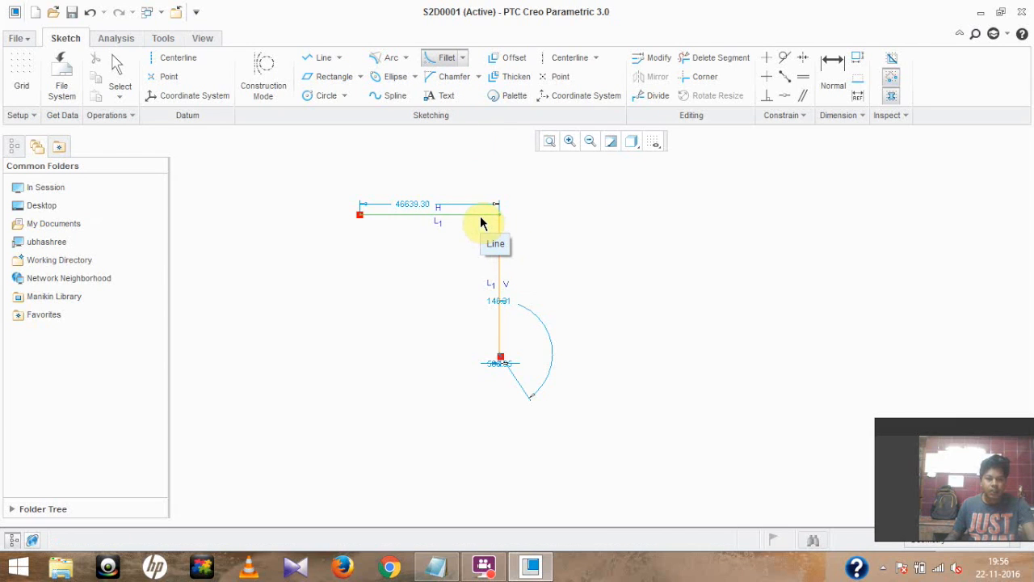
pyautogui.click(499, 240)
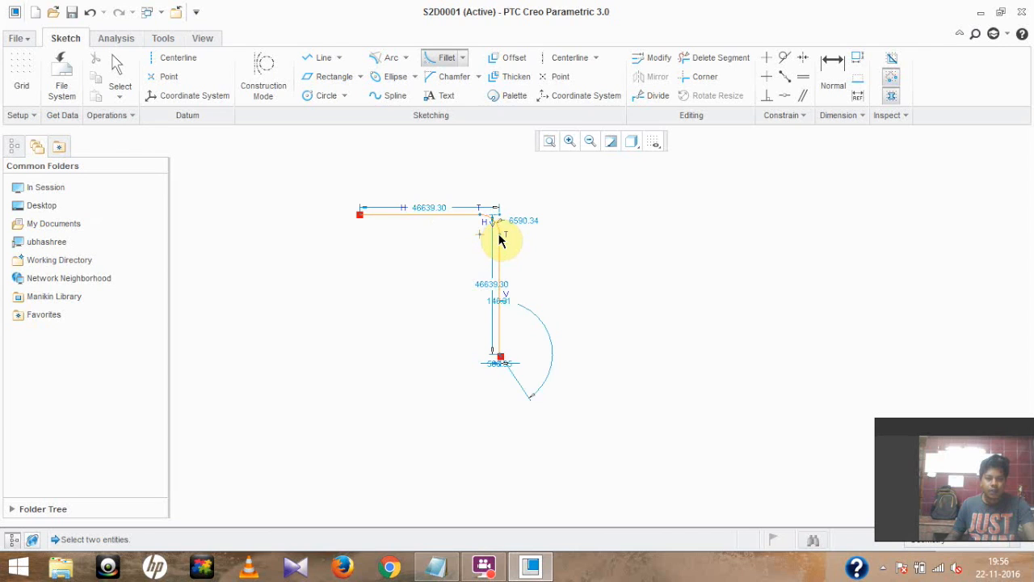
pyautogui.scroll(2, 499, 240)
pyautogui.scroll(1, 499, 240)
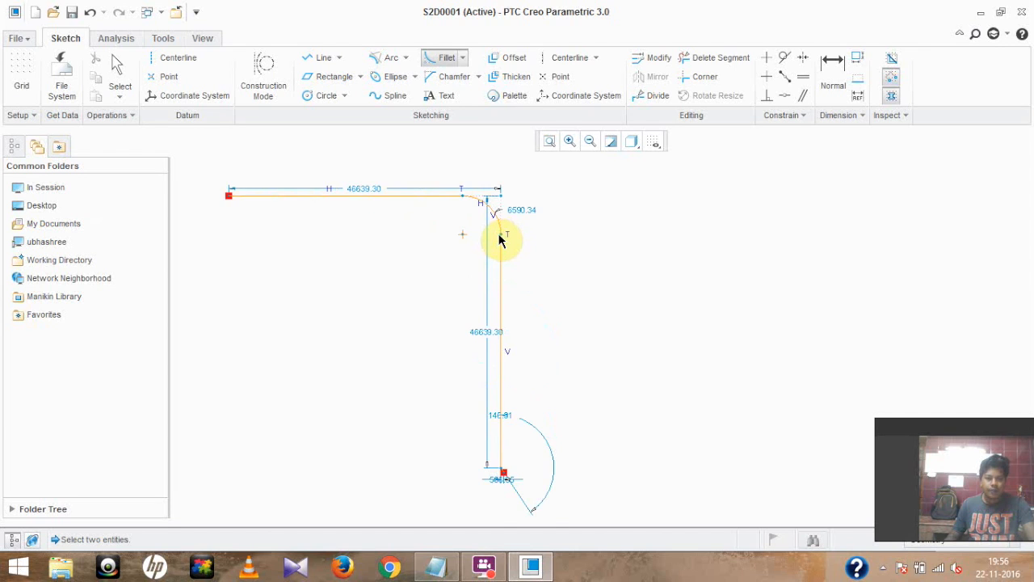
pyautogui.scroll(1, 500, 240)
pyautogui.scroll(1, 499, 240)
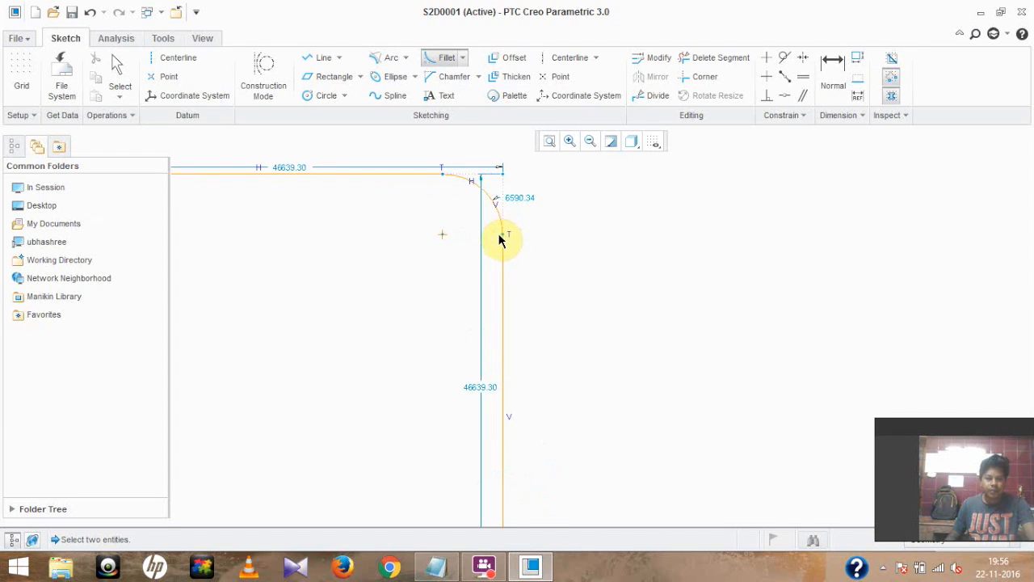
# Step: Set the radius of the fillet between the horizontal and vertical lines to 7000
pyautogui.scroll(1, 499, 240)
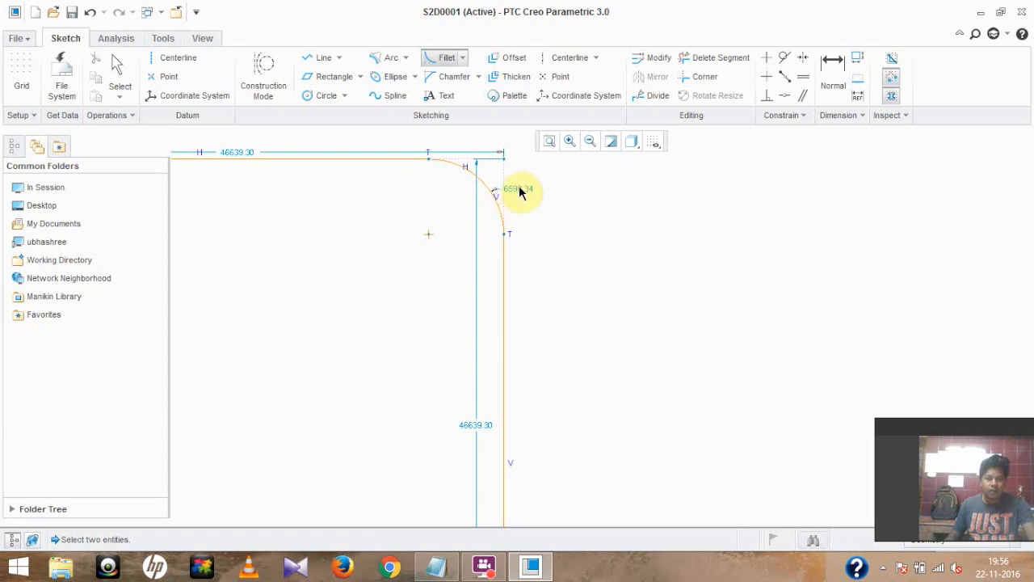
pyautogui.scroll(-2, 520, 201)
pyautogui.scroll(2, 520, 201)
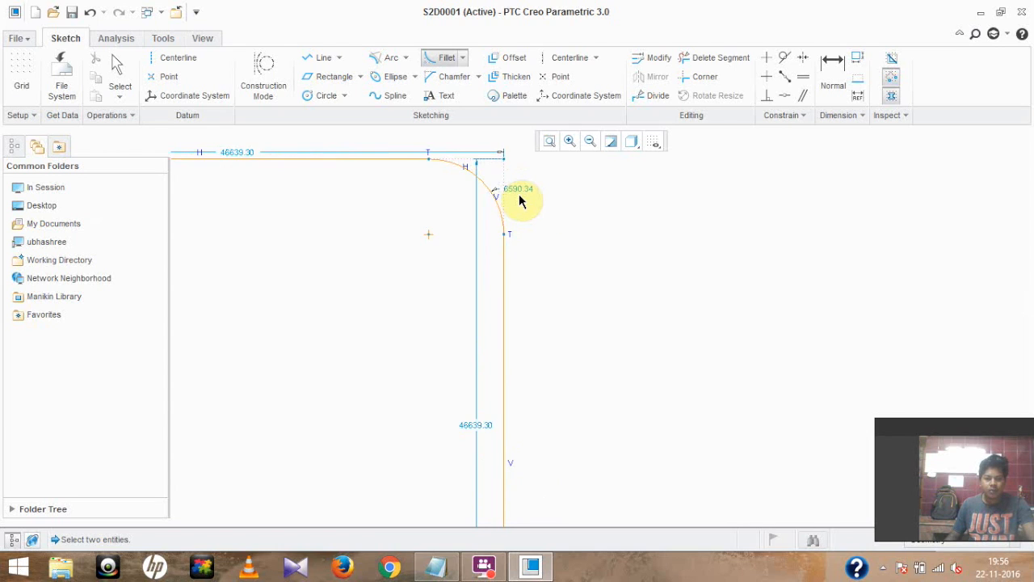
pyautogui.scroll(1, 520, 201)
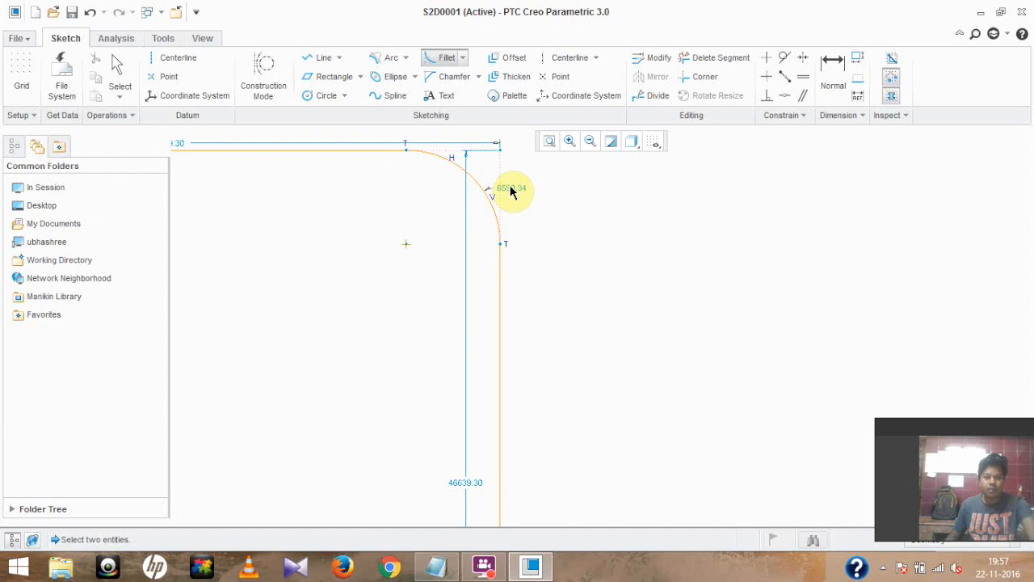
pyautogui.middleClick(511, 192)
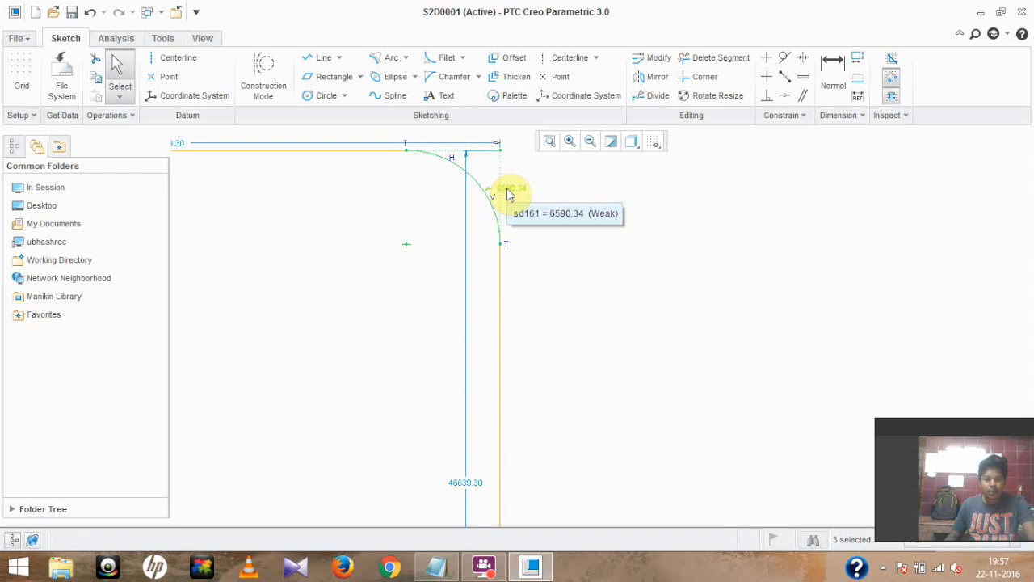
pyautogui.doubleClick(509, 192)
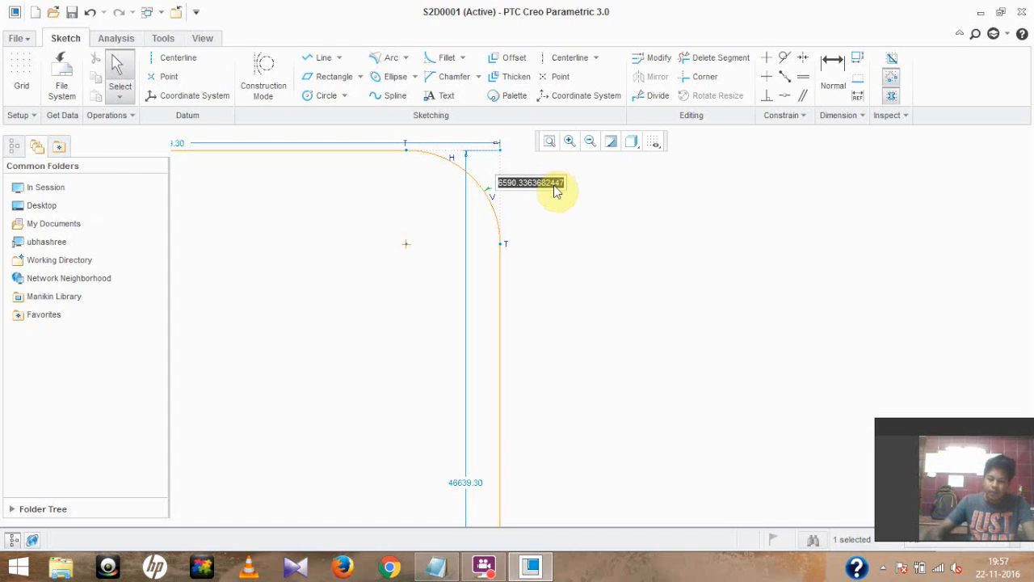
pyautogui.write('7000')
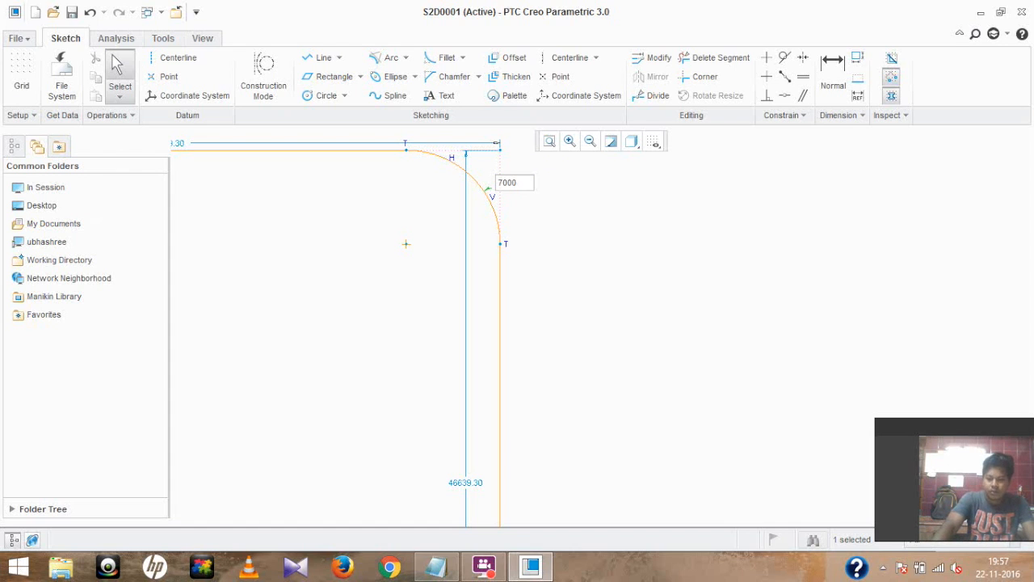
pyautogui.click(553, 185)
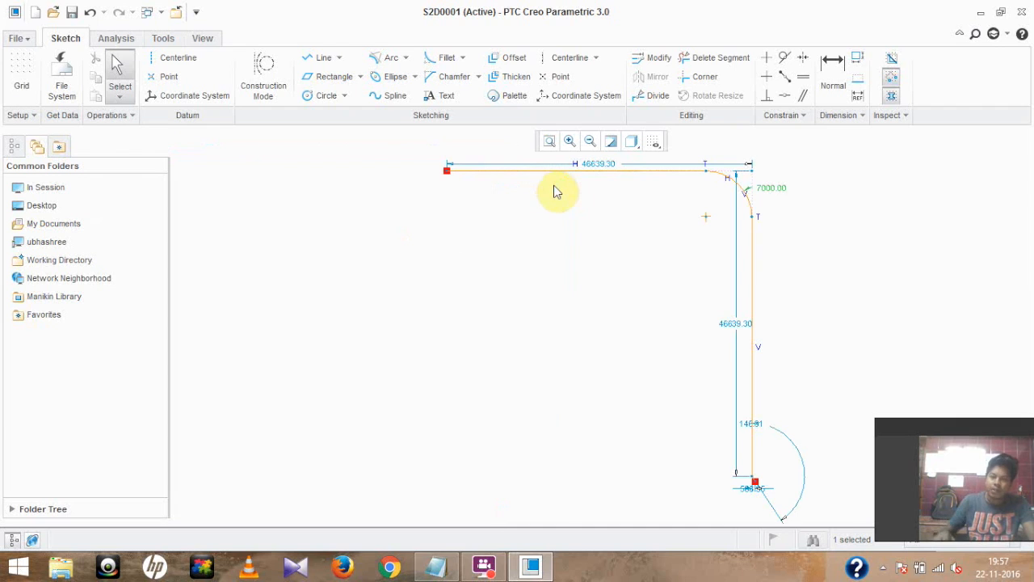
# Step: Examine the resized corner fillet up close and in the context of the whole sketch
pyautogui.scroll(5, 805, 242)
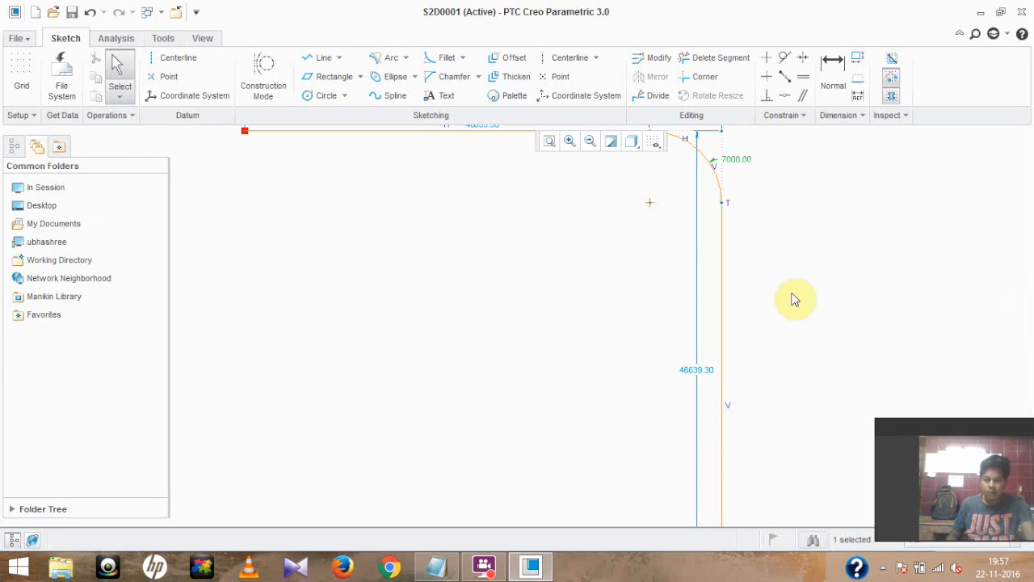
pyautogui.moveTo(791, 299)
pyautogui.mouseDown(button='middle')
pyautogui.moveTo(715, 418)
pyautogui.moveTo(702, 371)
pyautogui.mouseUp(button='middle')
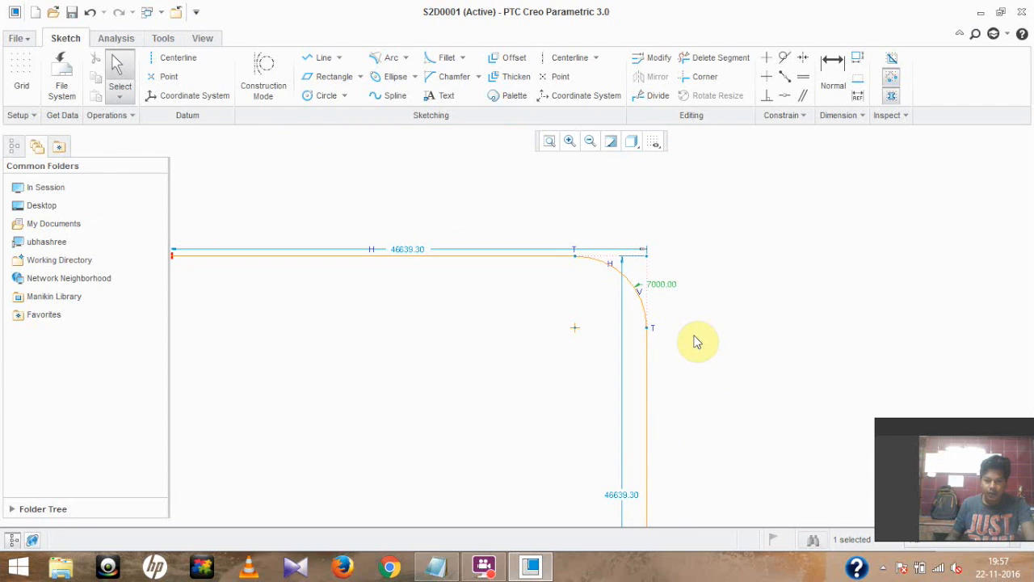
pyautogui.scroll(-2, 694, 342)
pyautogui.scroll(5, 693, 341)
pyautogui.scroll(2, 655, 296)
pyautogui.scroll(1, 566, 240)
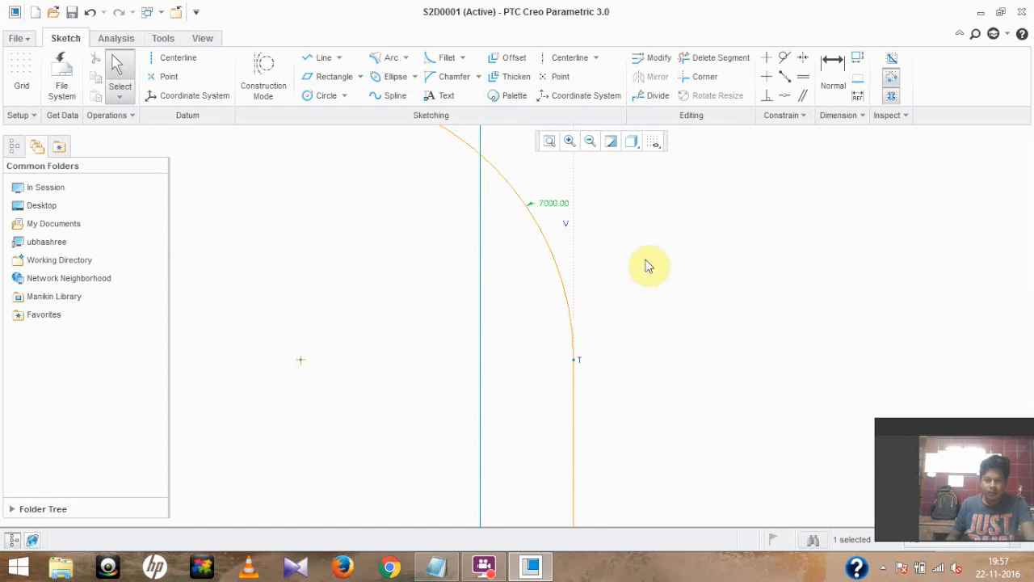
pyautogui.scroll(-2, 614, 319)
pyautogui.scroll(-5, 617, 309)
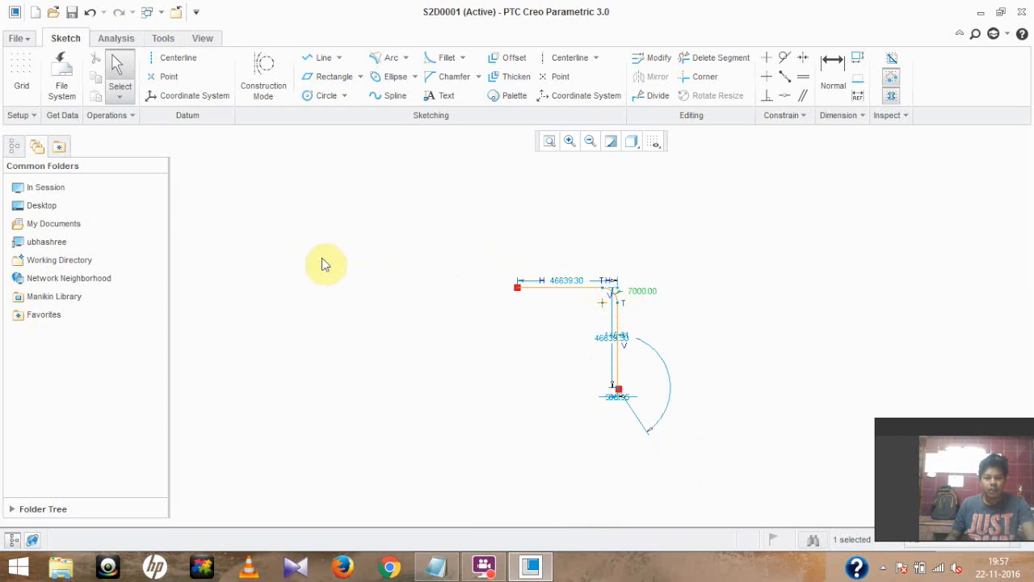
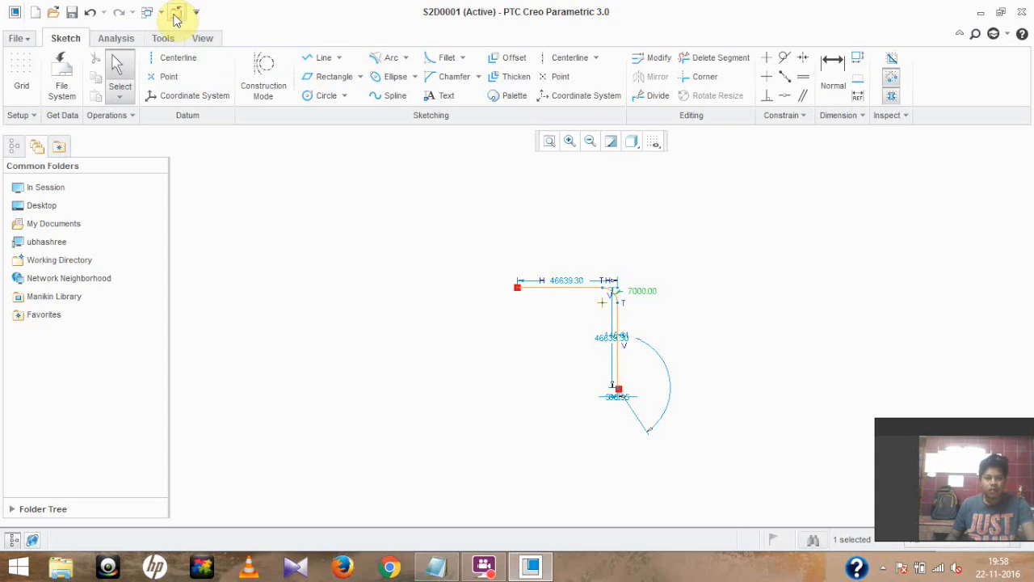
# Step: Close the current sketch and create a new file of type Sketch with the default name
pyautogui.click(174, 14)
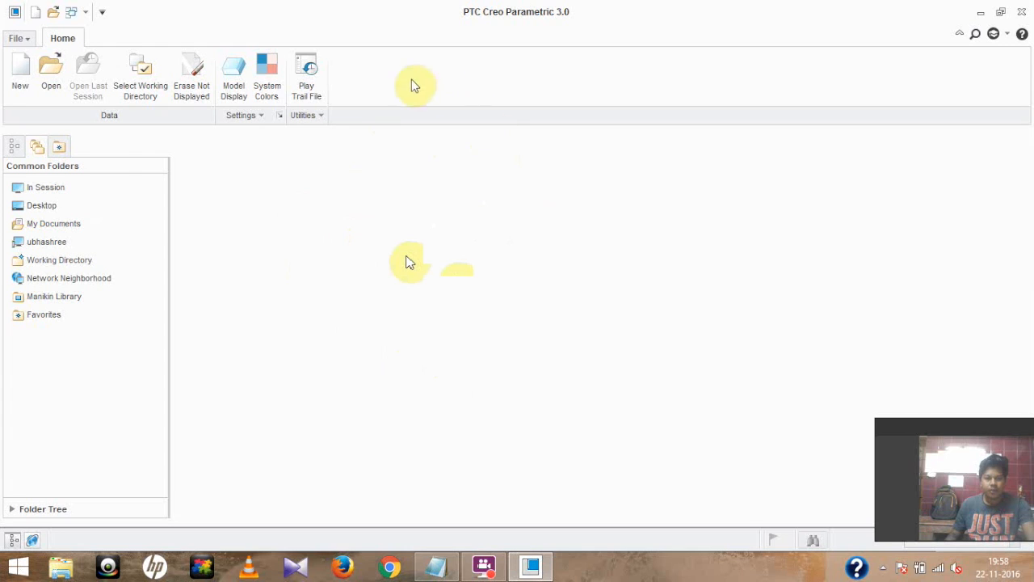
pyautogui.click(20, 84)
pyautogui.click(393, 217)
pyautogui.click(392, 203)
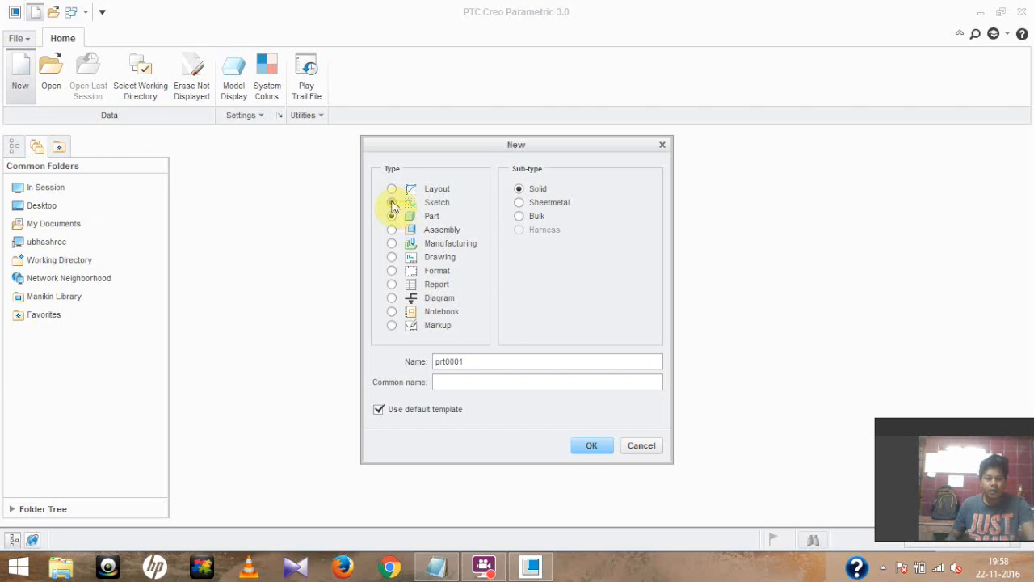
pyautogui.click(589, 447)
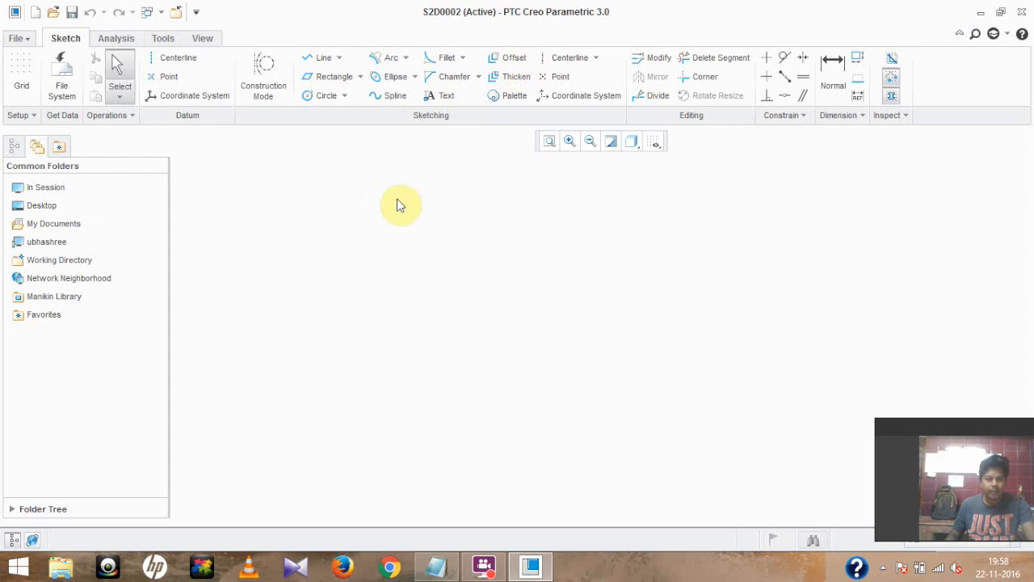
# Step: Draw a horizontal line about 9 long with Line Chain in the upper part of the sketch and leave the tool
pyautogui.click(339, 61)
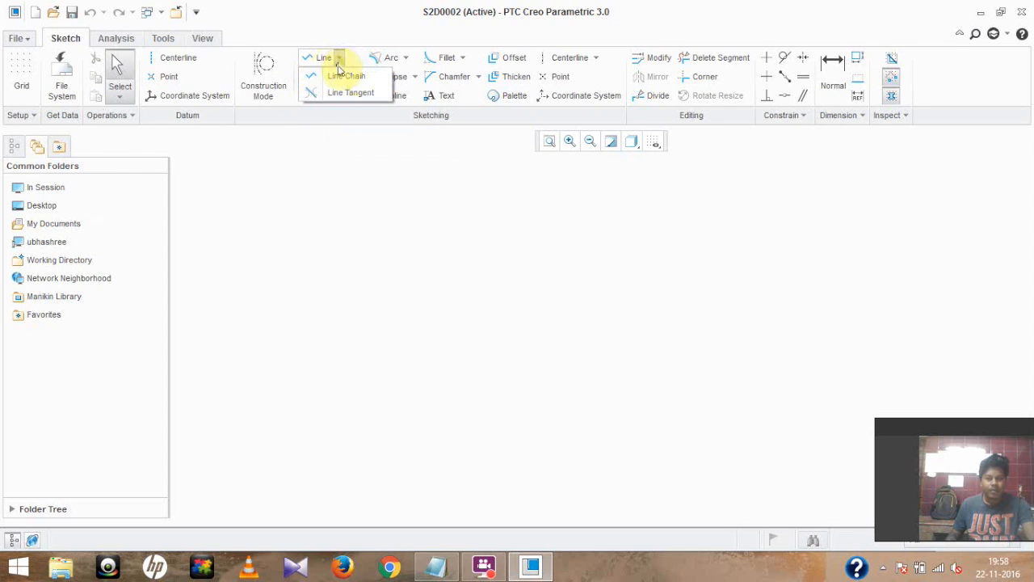
pyautogui.click(345, 77)
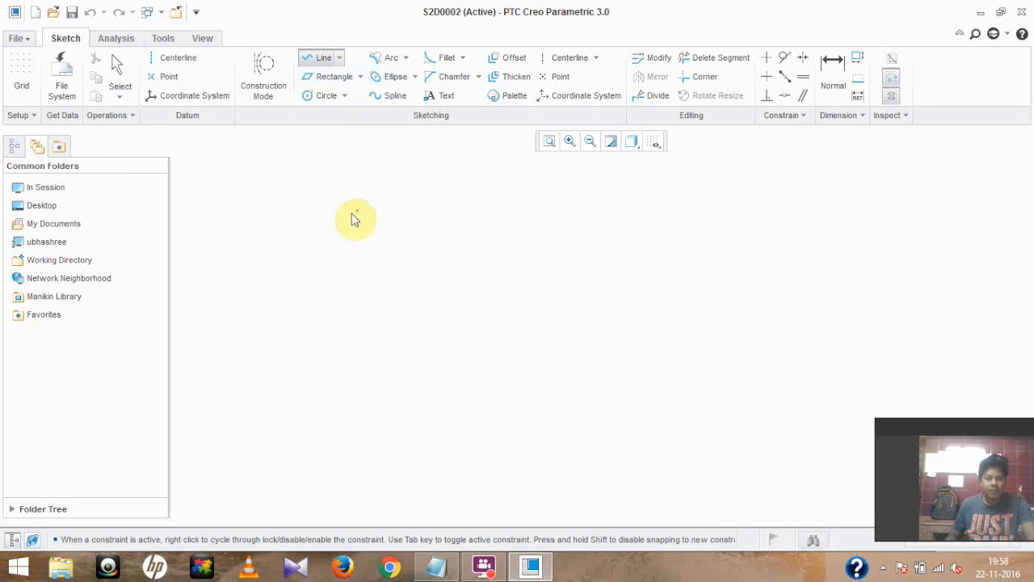
pyautogui.click(329, 244)
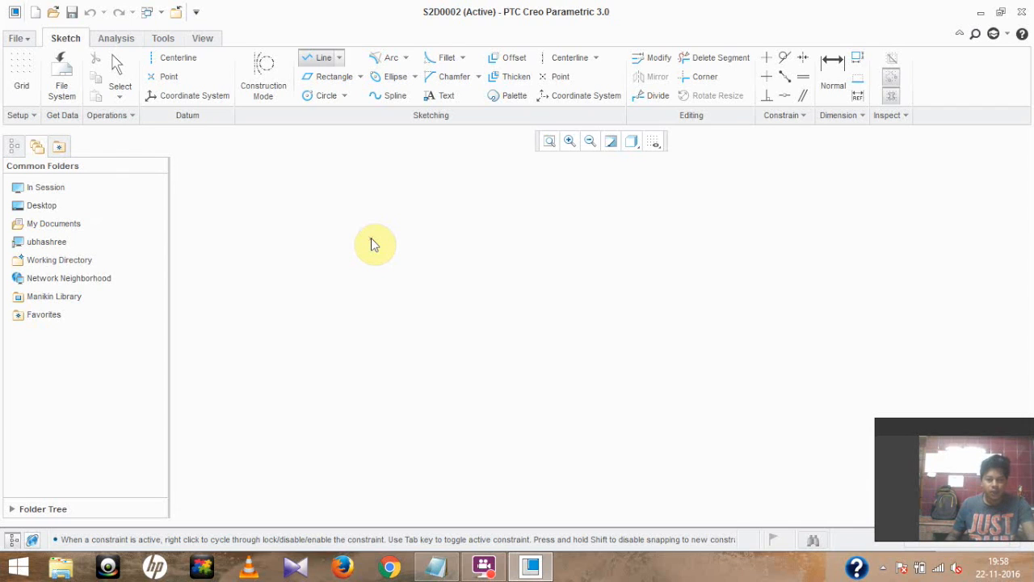
pyautogui.click(371, 241)
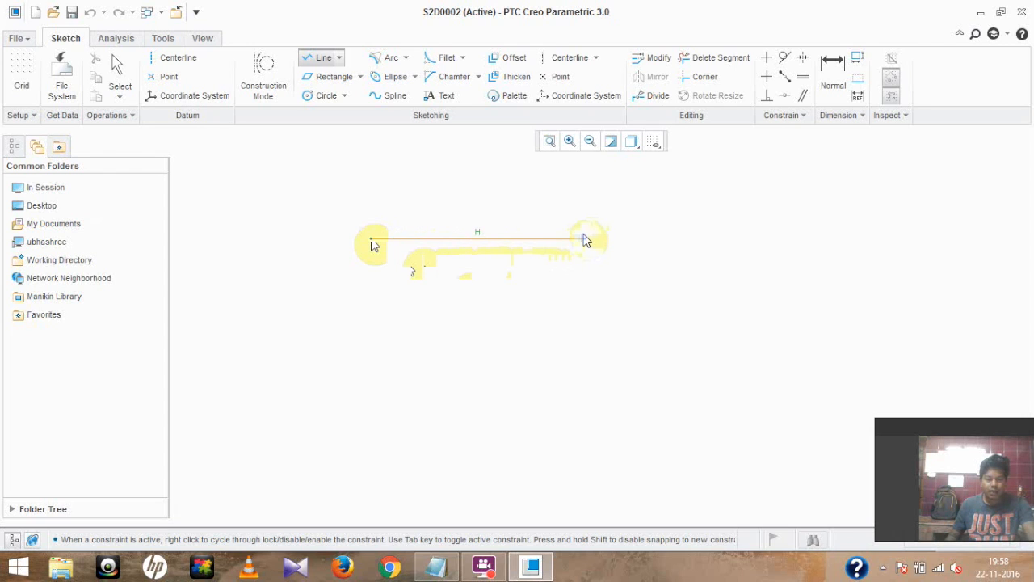
pyautogui.click(587, 238)
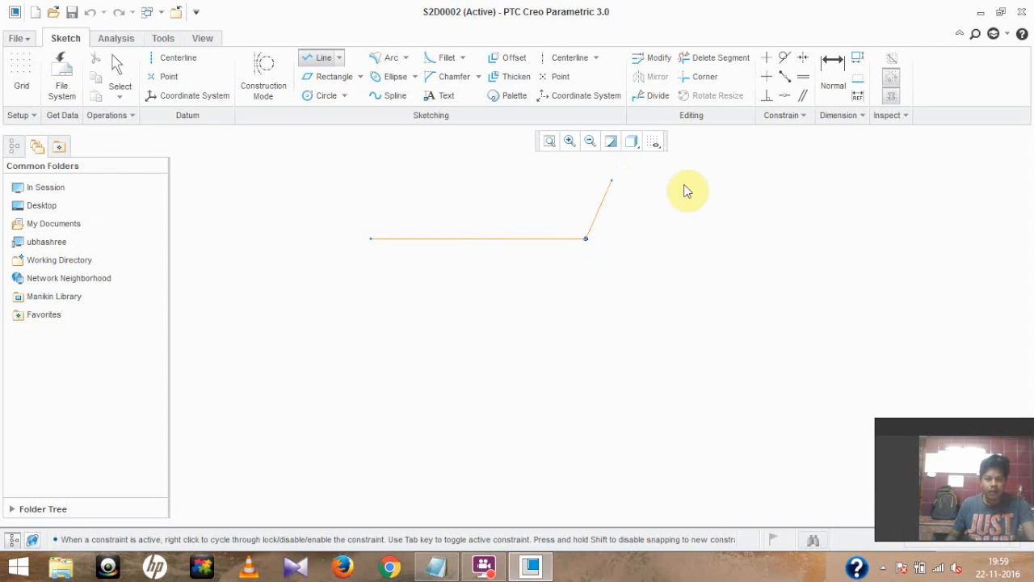
pyautogui.middleClick(587, 241)
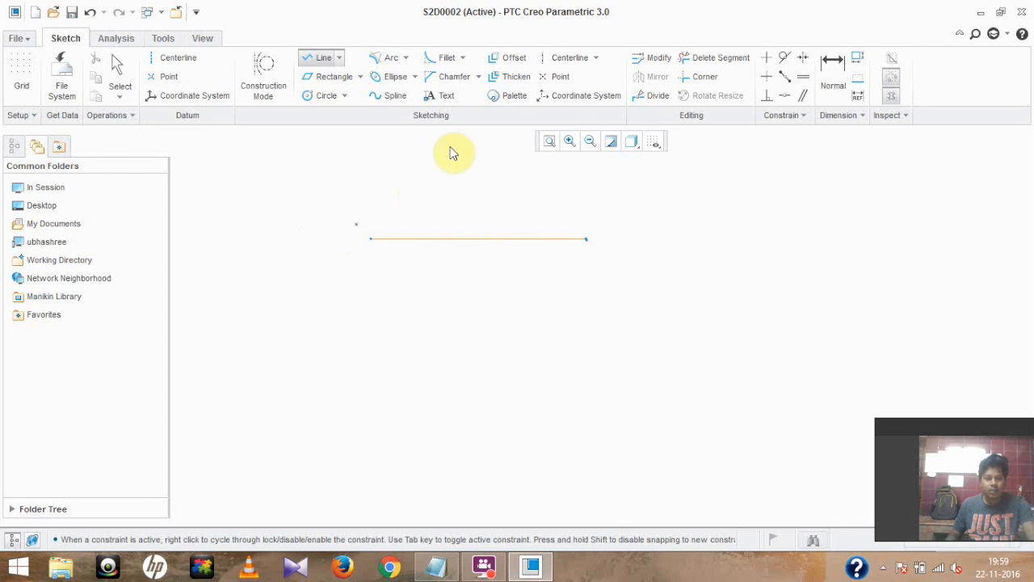
pyautogui.middleClick(297, 184)
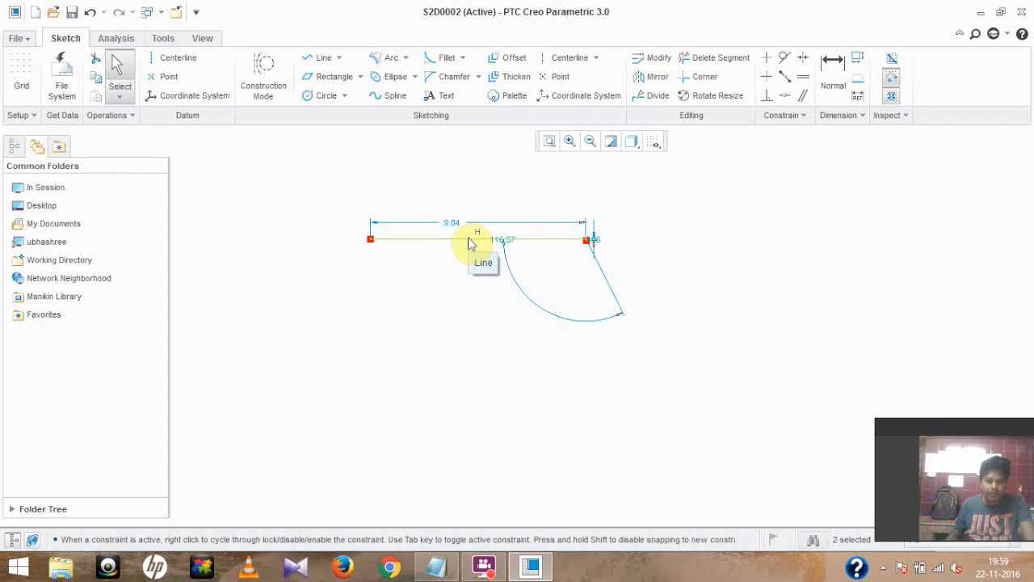
# Step: Offset the horizontal line downward by 20 as a Single edge and leave the Offset tool
pyautogui.scroll(1, 470, 244)
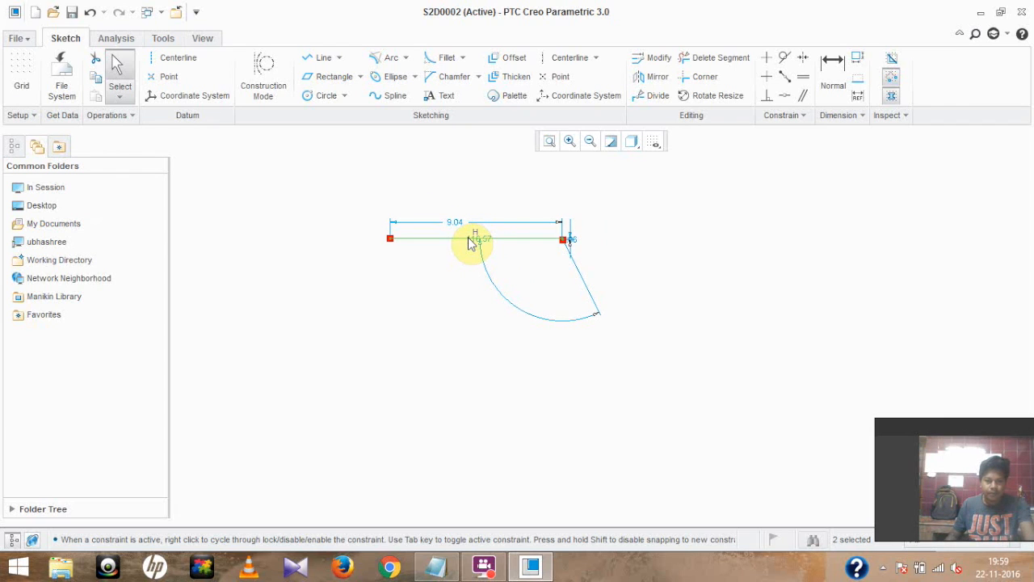
pyautogui.scroll(-1, 469, 244)
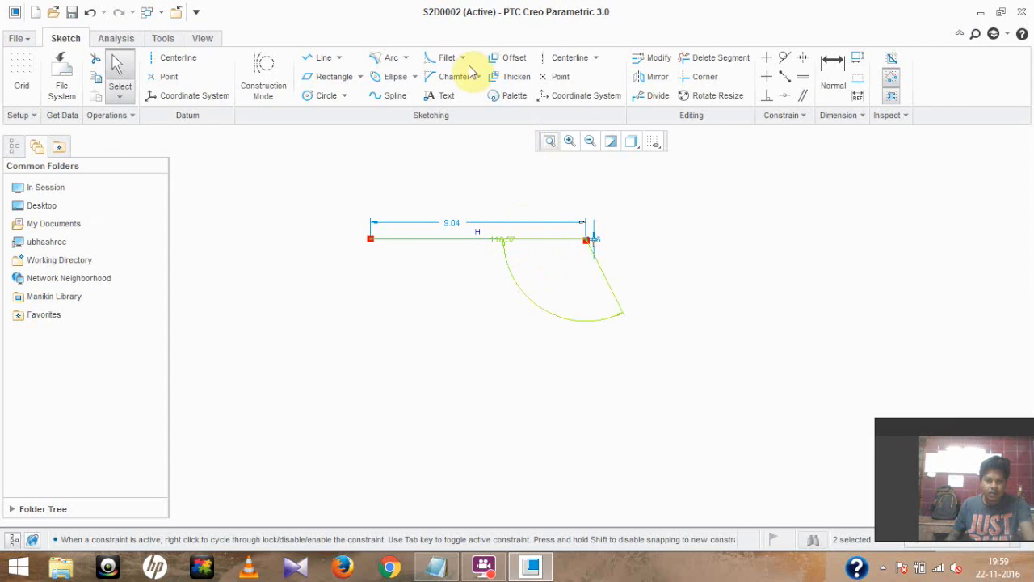
pyautogui.click(514, 60)
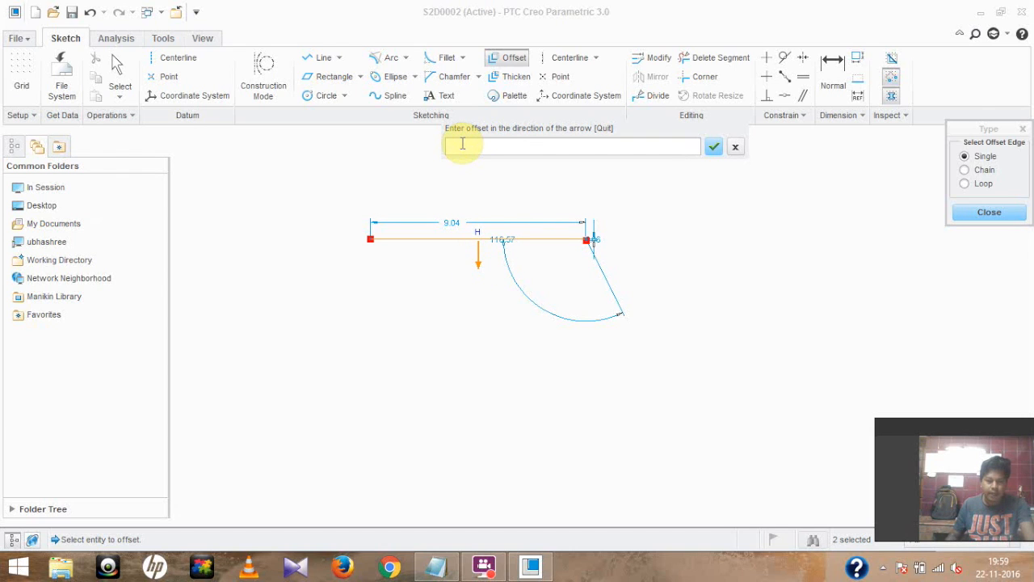
pyautogui.write('20')
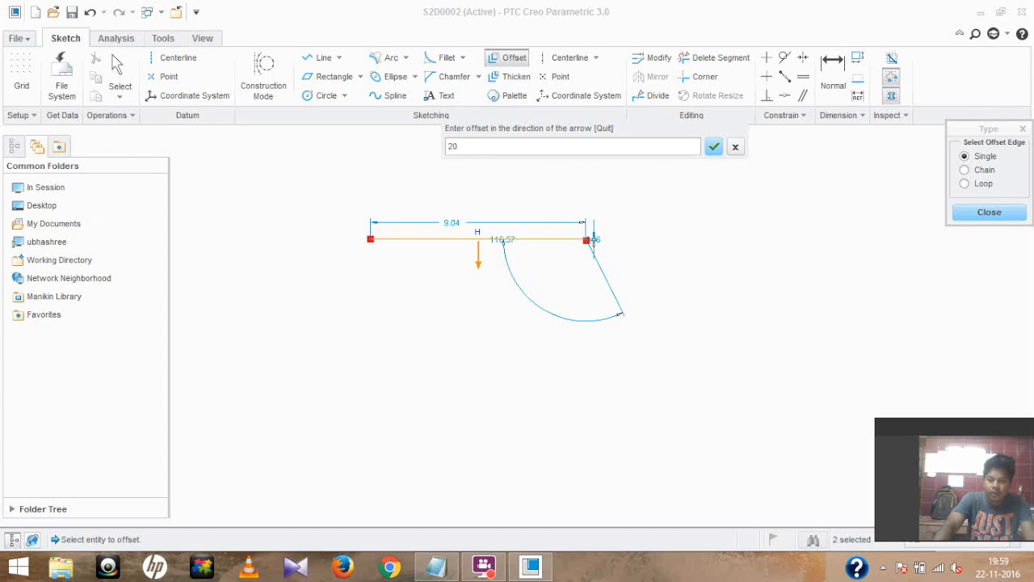
pyautogui.press('Return')
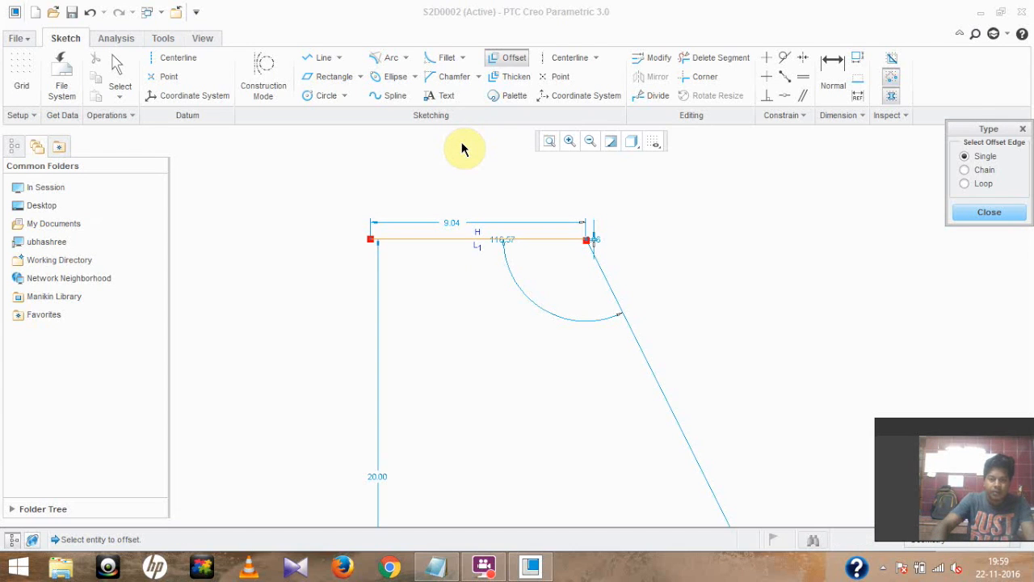
pyautogui.scroll(-2, 509, 275)
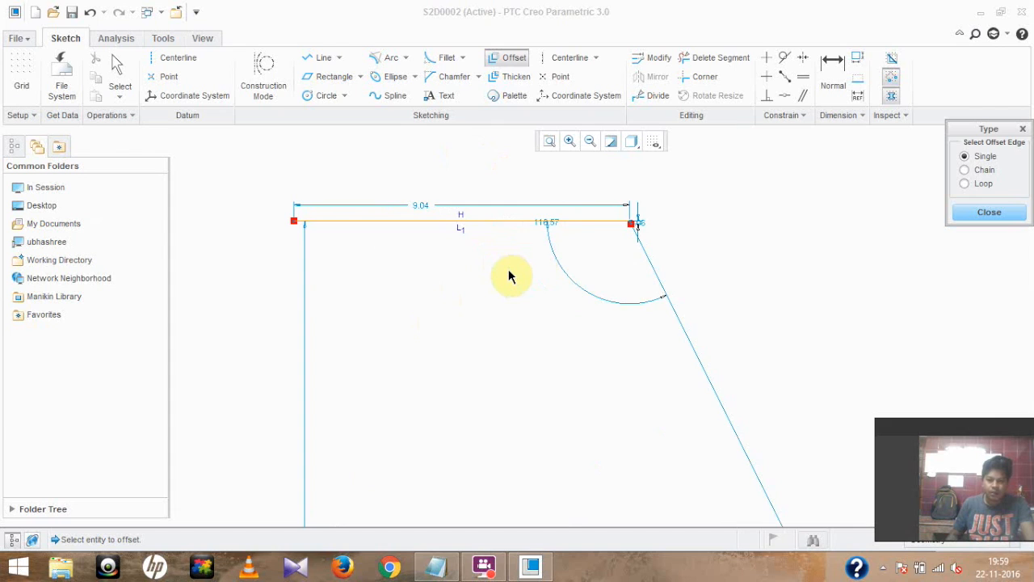
pyautogui.scroll(4, 508, 276)
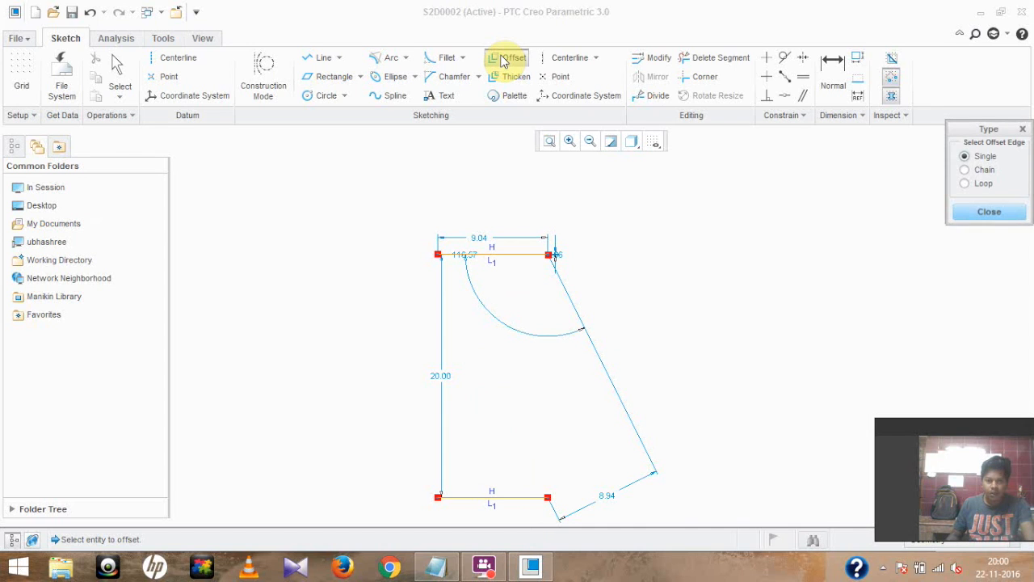
pyautogui.scroll(-1, 509, 311)
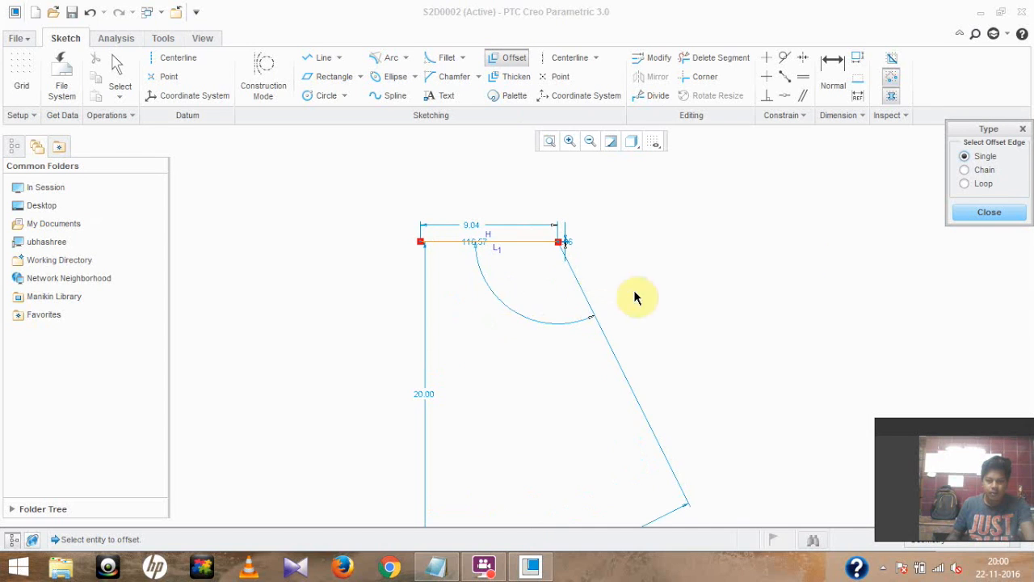
pyautogui.click(988, 213)
pyautogui.scroll(1, 735, 267)
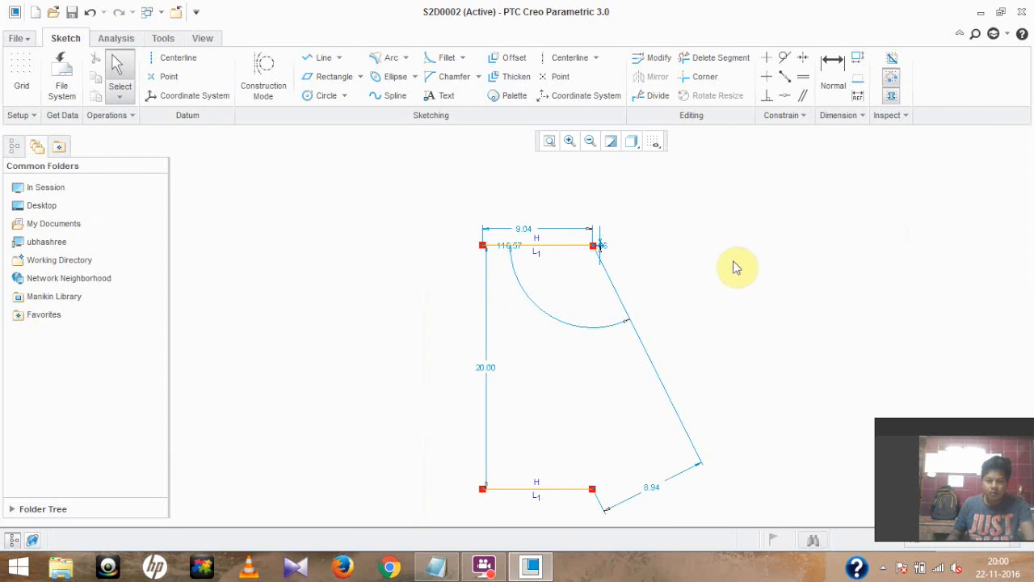
# Step: Set the offset distance between the two horizontal lines to 10
pyautogui.click(487, 374)
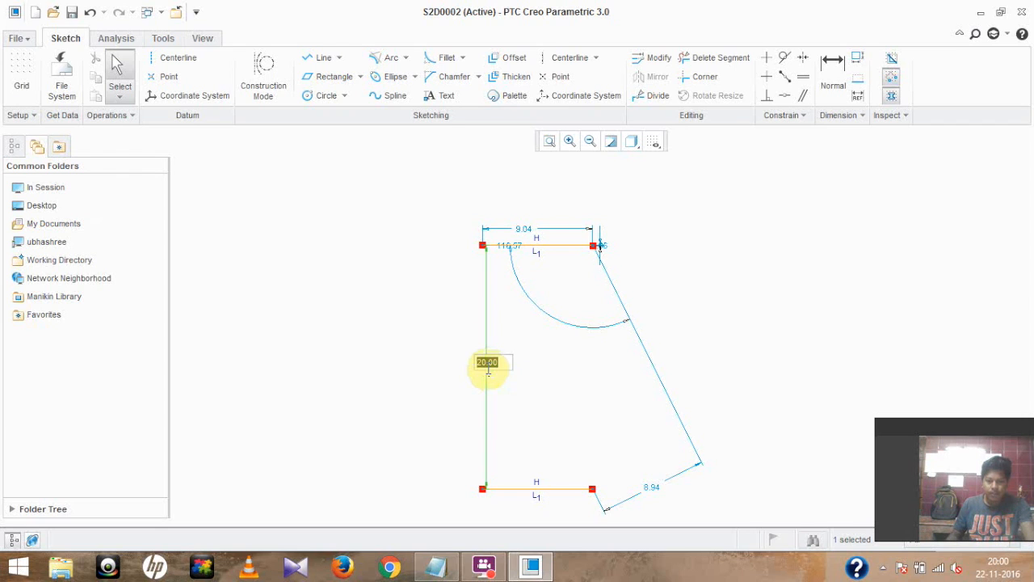
pyautogui.write('10')
pyautogui.press('Return')
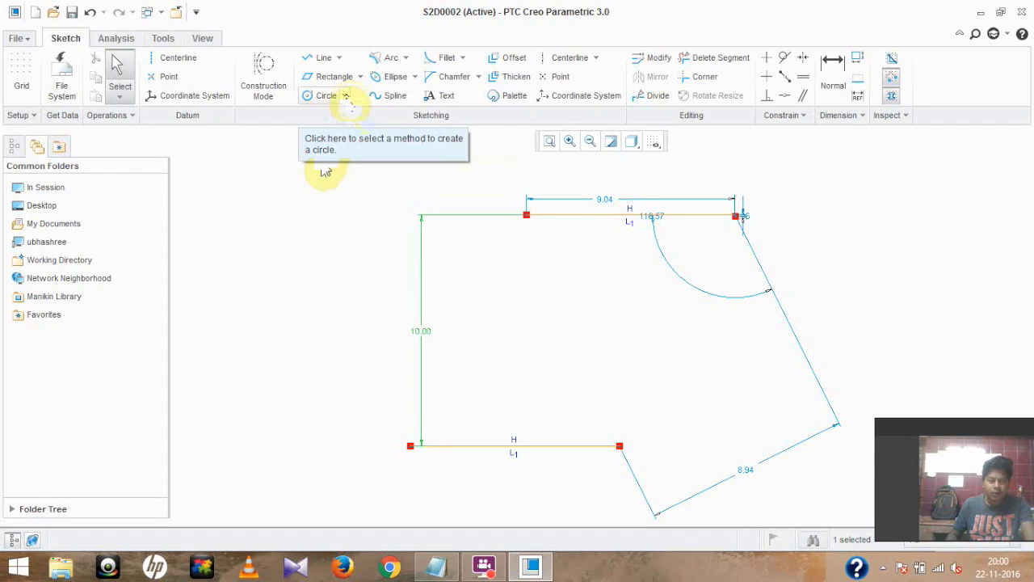
# Step: Draw a circle about 6.4 in diameter between the two horizontal lines with Center and Point, and leave the tool
pyautogui.click(344, 95)
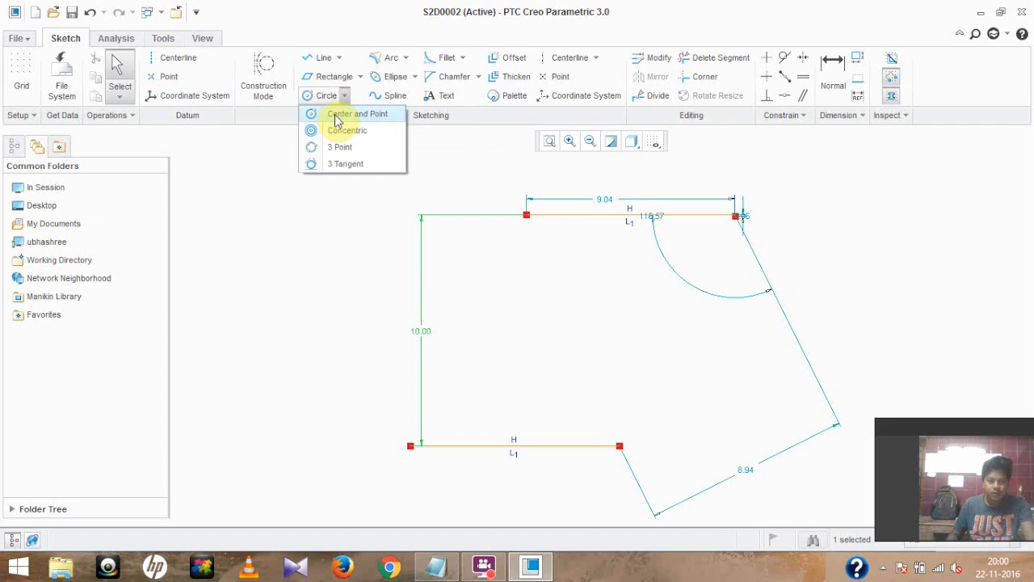
pyautogui.click(337, 117)
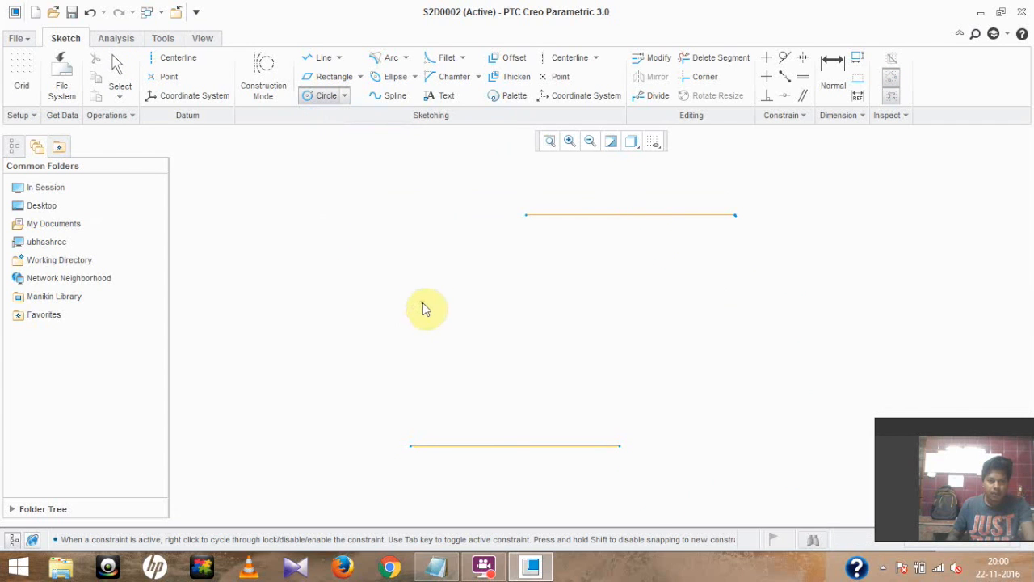
pyautogui.click(349, 298)
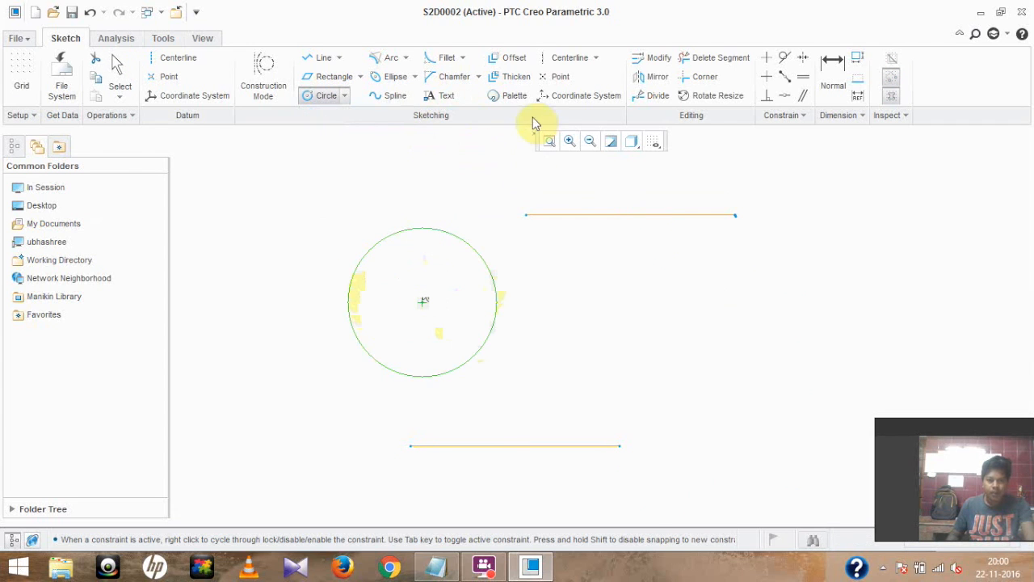
pyautogui.middleClick(661, 230)
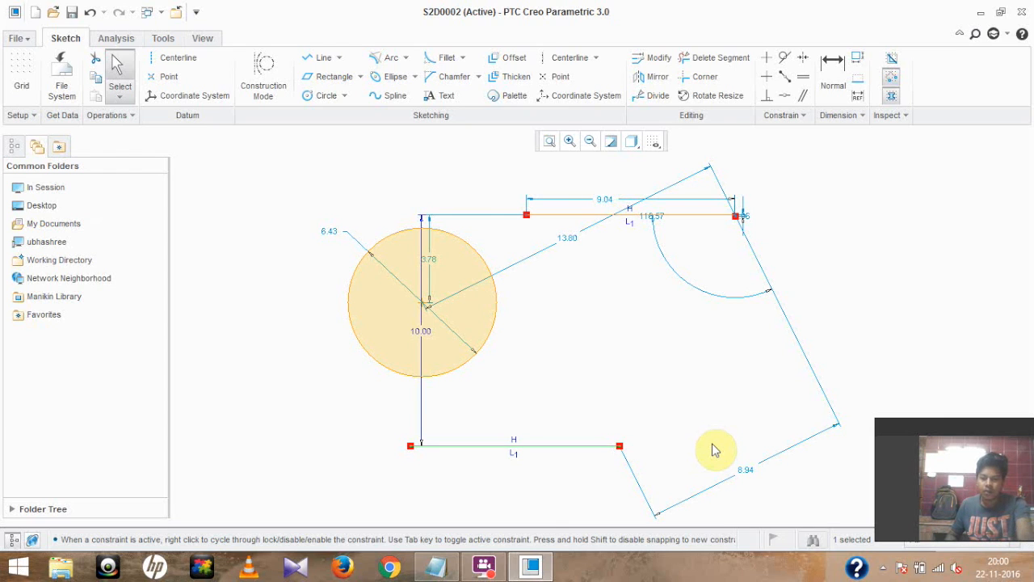
# Step: Delete both horizontal lines and the leftover tiny entity at the upper line's end, keeping only the circle
pyautogui.press('Delete')
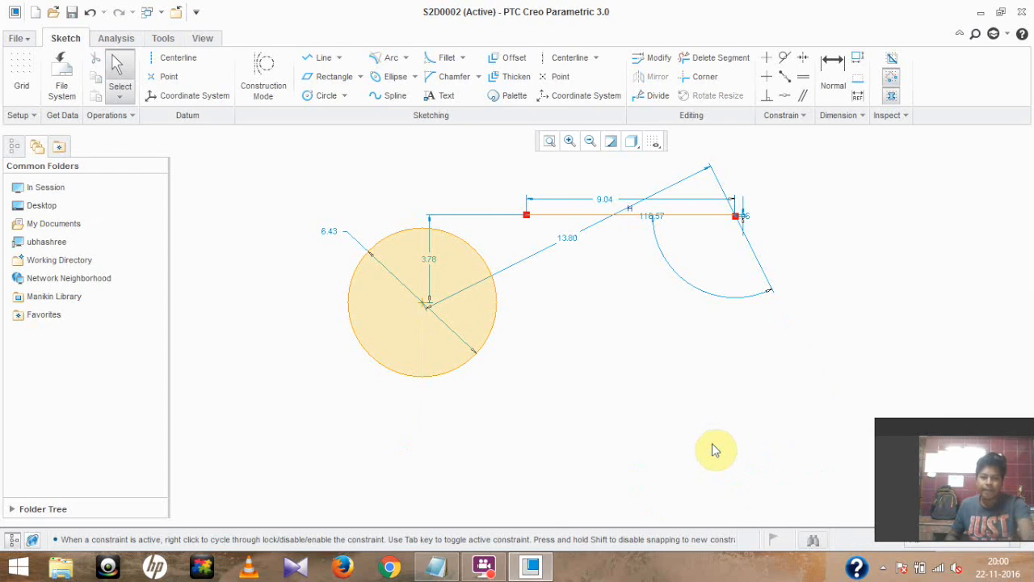
pyautogui.click(561, 222)
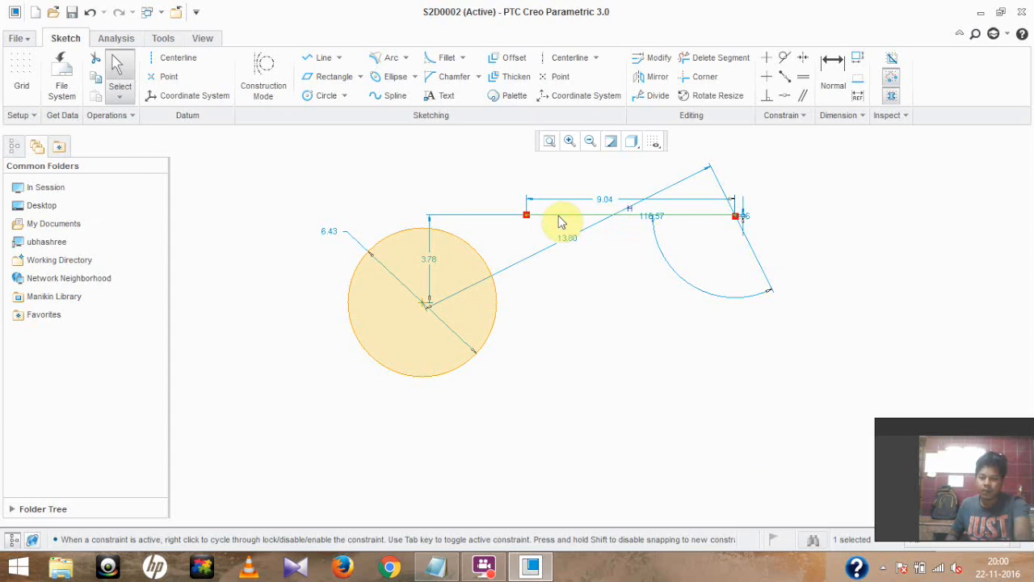
pyautogui.press('Delete')
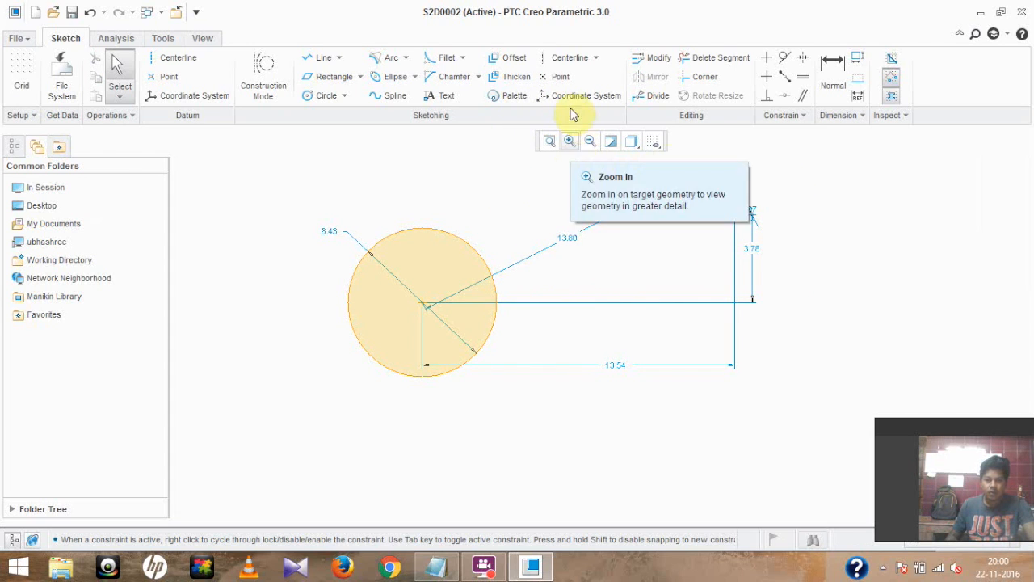
pyautogui.click(514, 58)
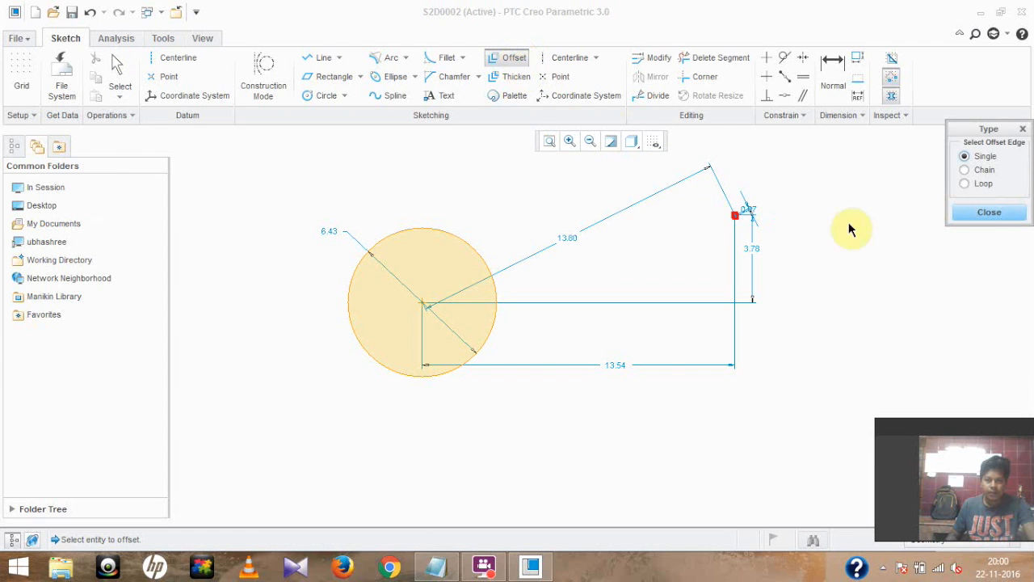
pyautogui.click(975, 214)
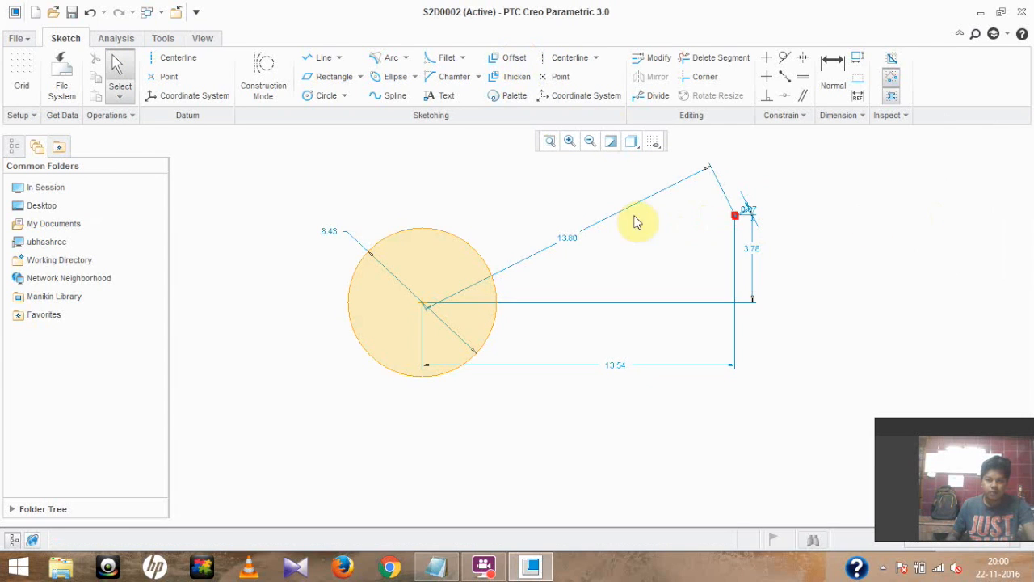
pyautogui.click(422, 234)
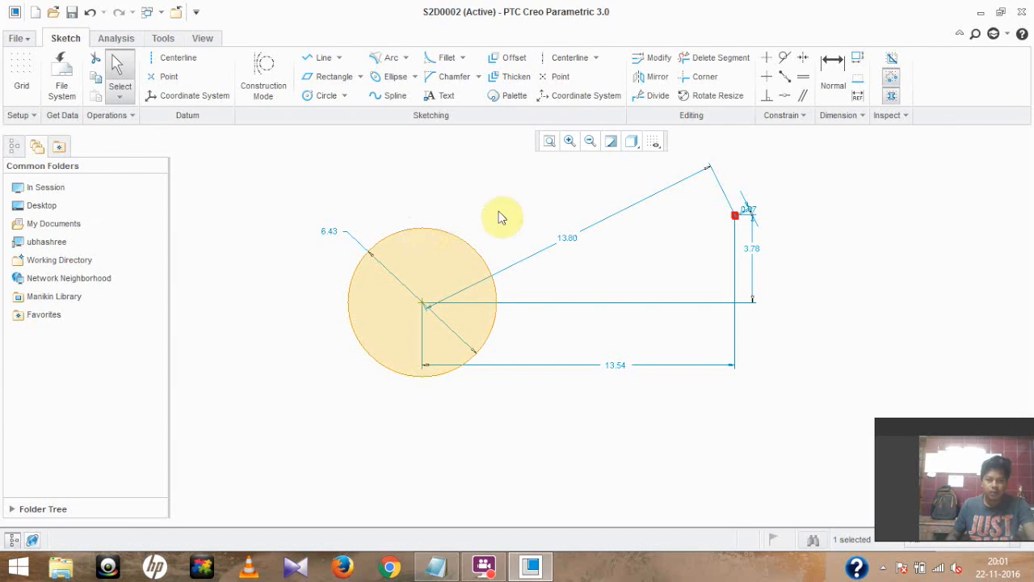
pyautogui.keyDown('ctrl'); pyautogui.moveTo(777, 173); pyautogui.dragTo(743, 239); pyautogui.keyUp('ctrl')
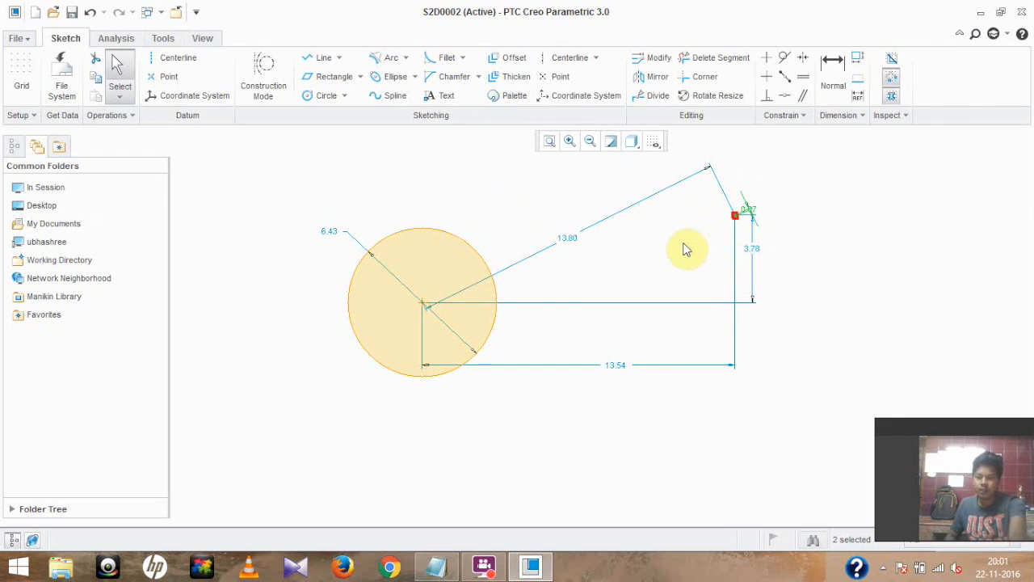
pyautogui.press('Delete')
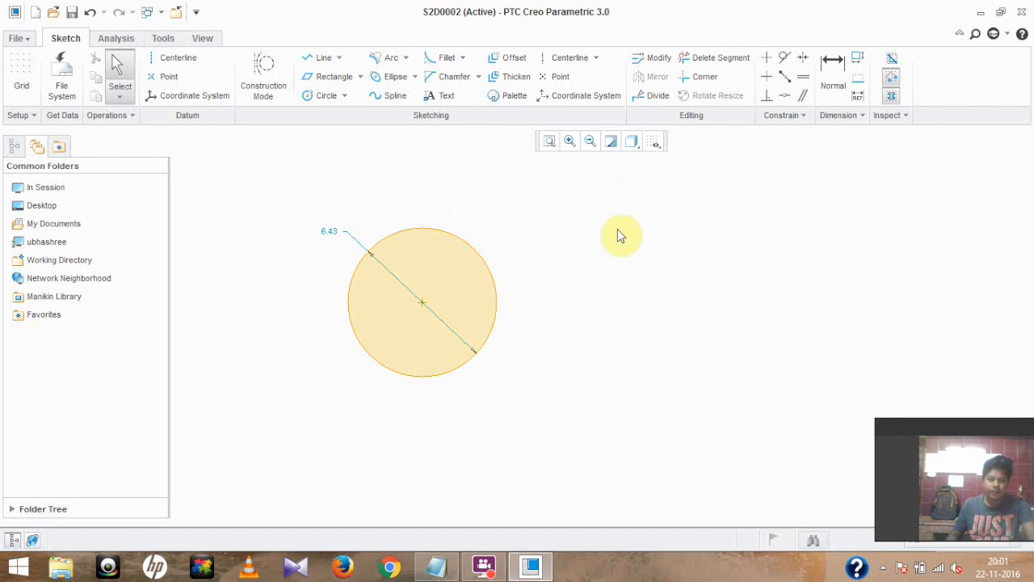
pyautogui.click(511, 63)
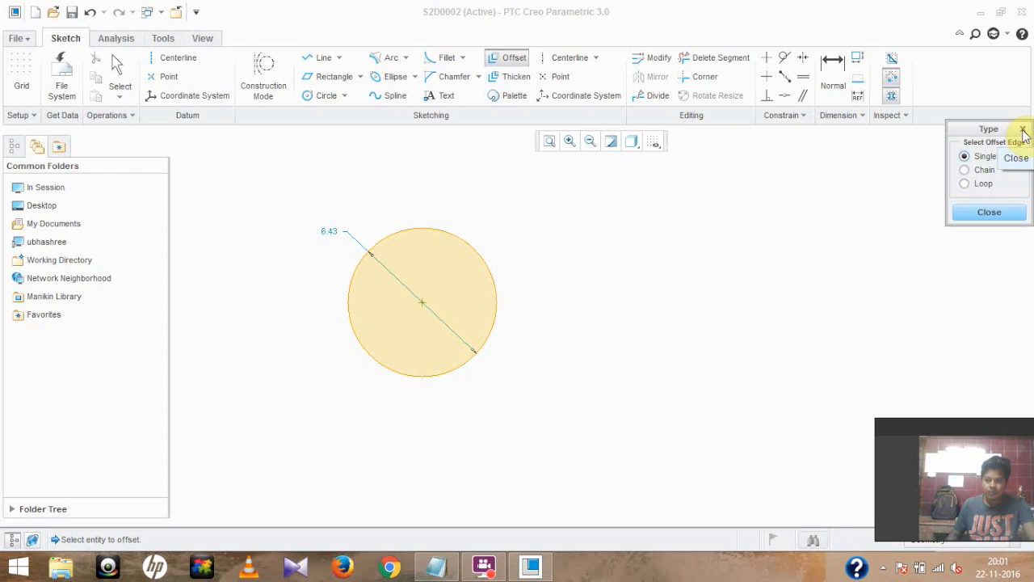
pyautogui.click(990, 212)
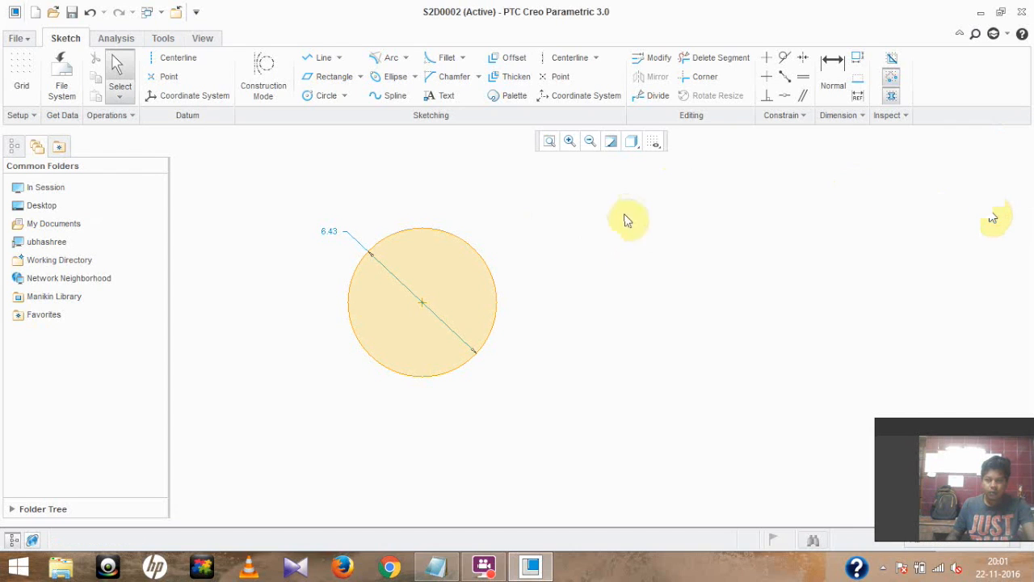
pyautogui.click(345, 97)
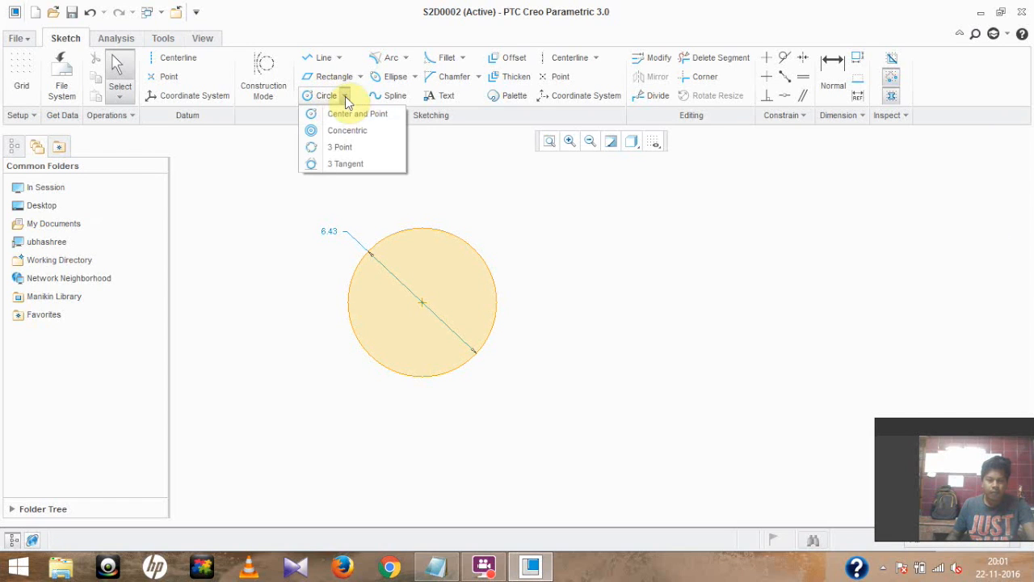
pyautogui.click(481, 118)
# Step: Draw two Concentric circles about 10.2 and 14.3 in diameter around the existing circle and leave the tool
pyautogui.click(345, 98)
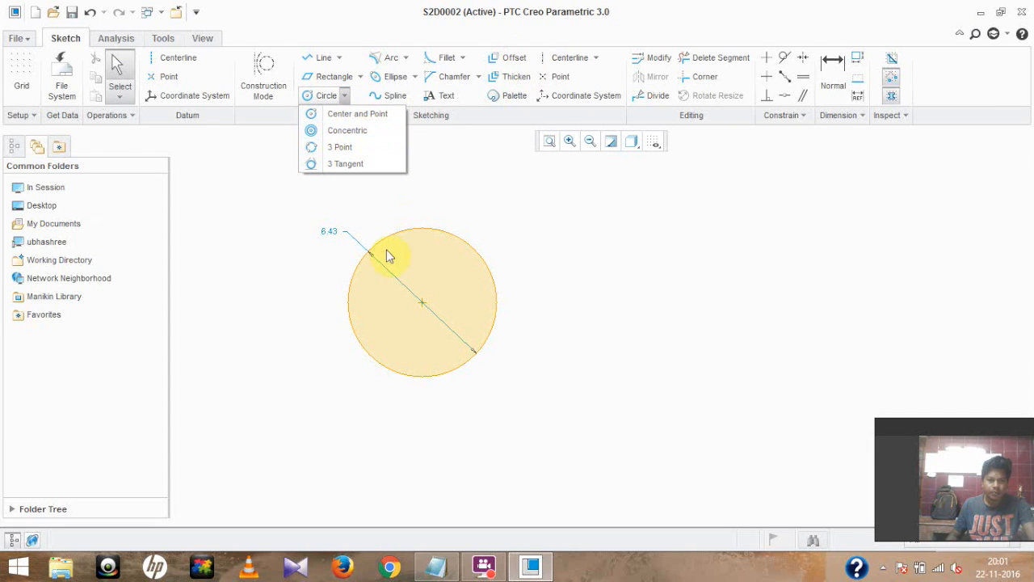
pyautogui.click(352, 135)
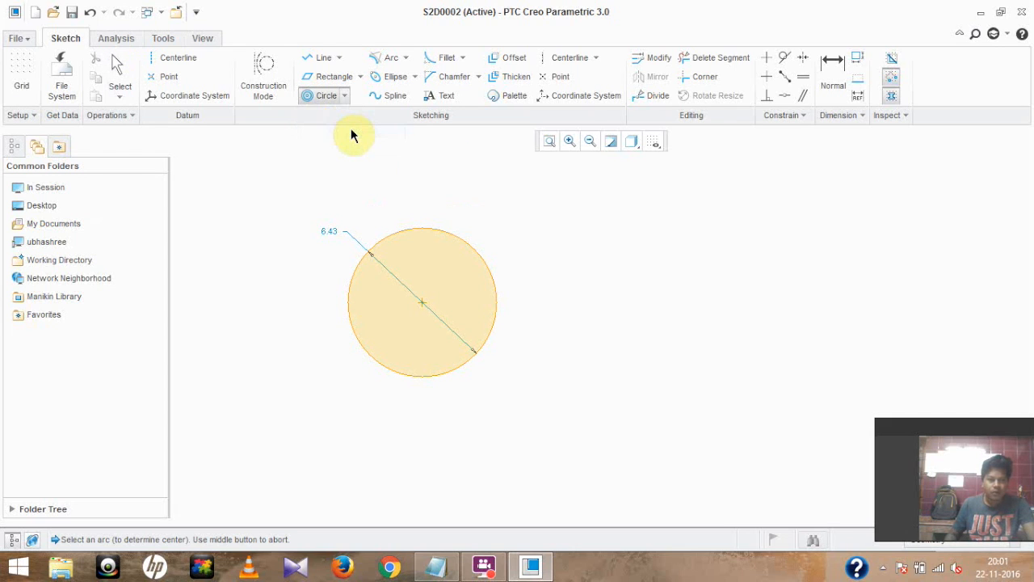
pyautogui.click(422, 307)
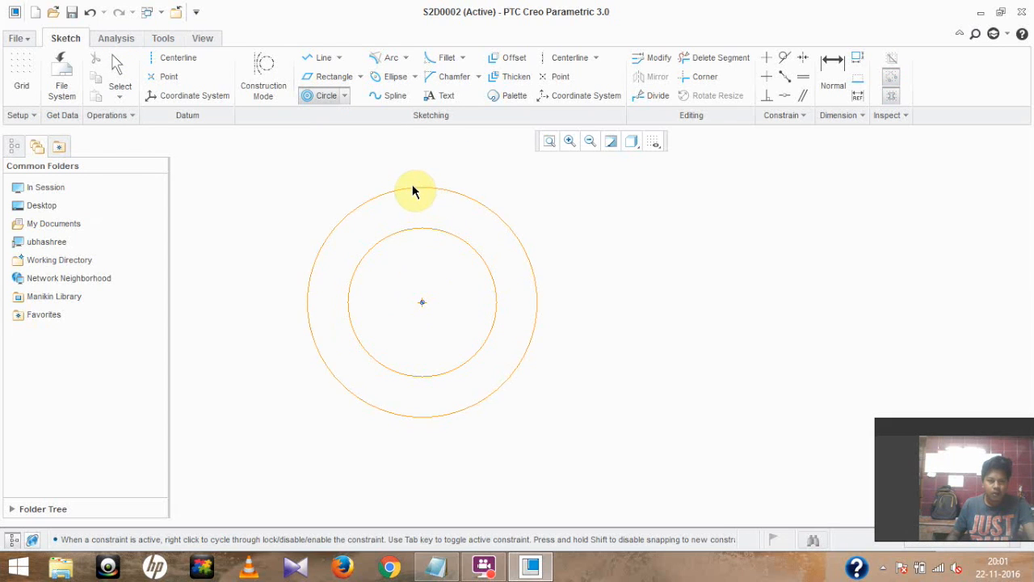
pyautogui.click(509, 221)
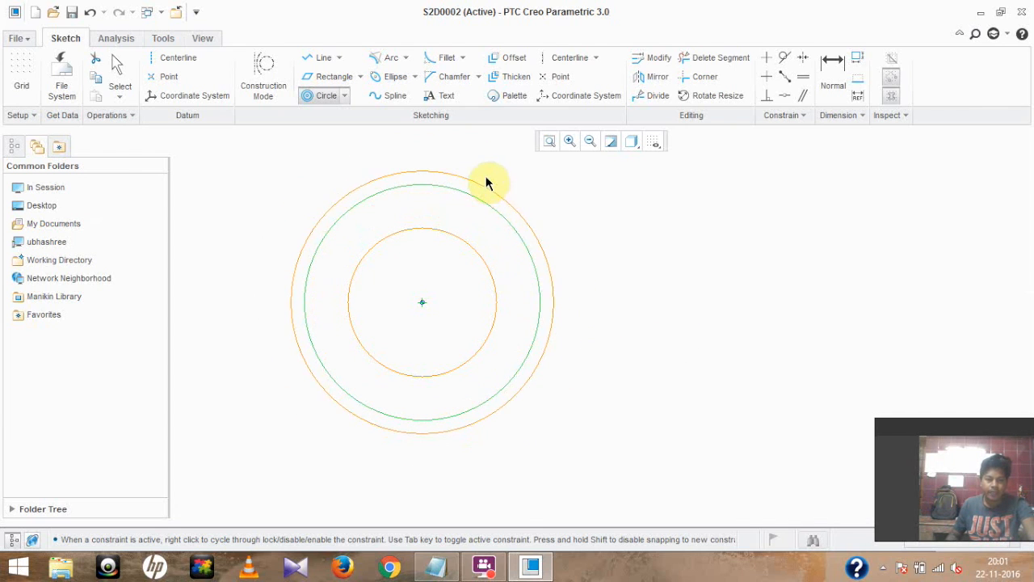
pyautogui.click(481, 152)
pyautogui.middleClick(468, 201)
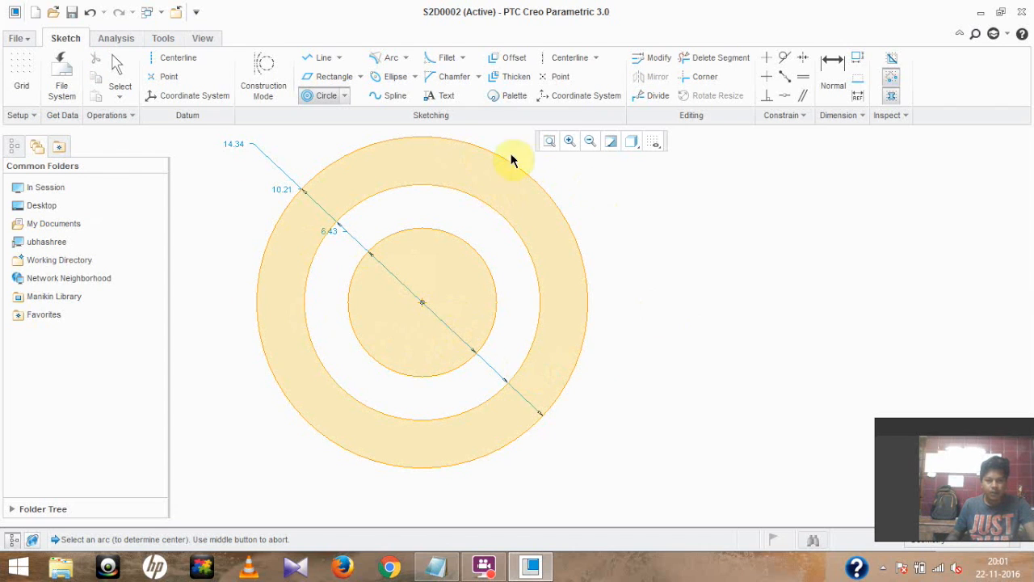
pyautogui.scroll(-1, 440, 128)
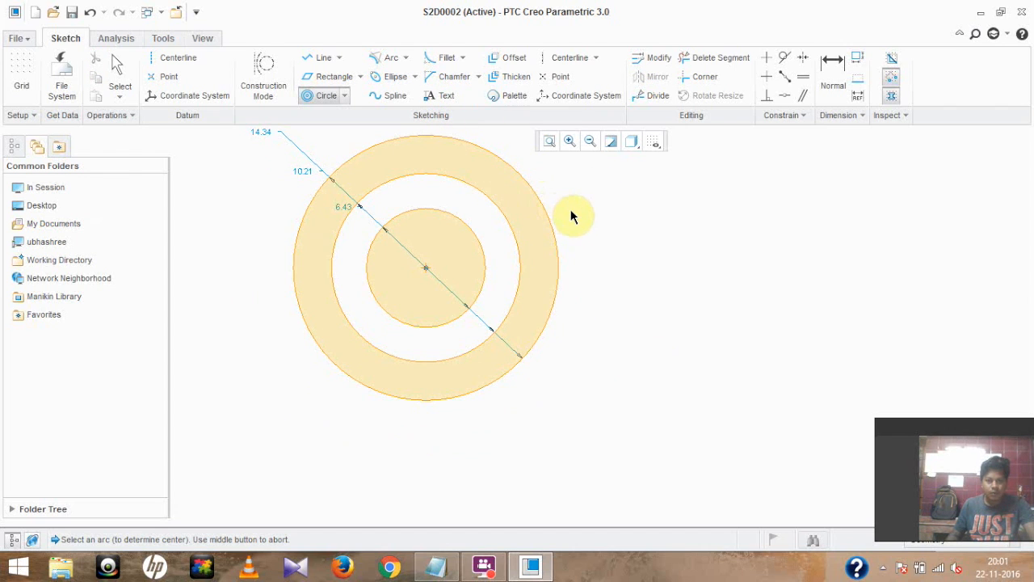
pyautogui.scroll(-2, 623, 353)
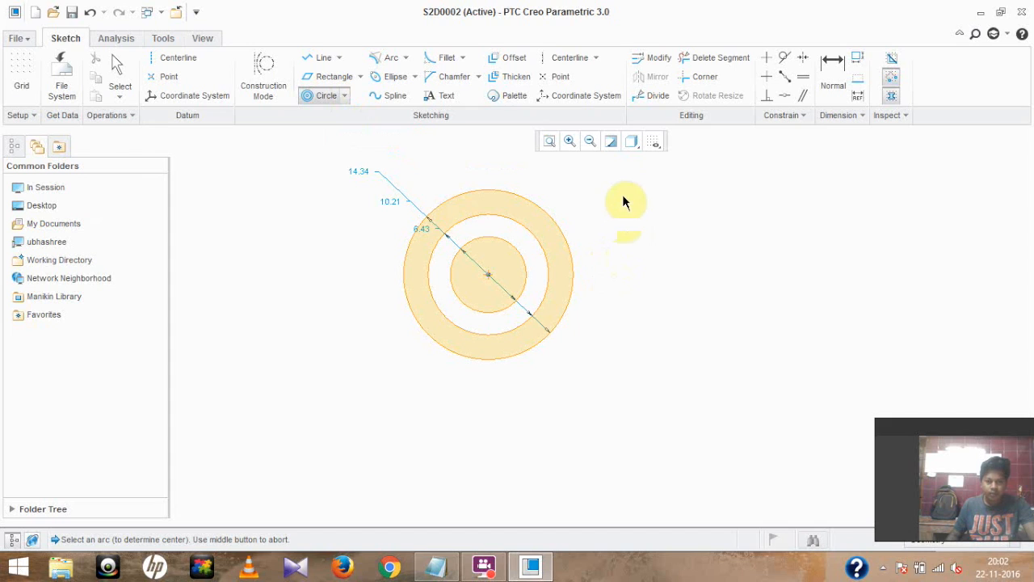
pyautogui.middleClick(638, 232)
# Step: Select all three concentric circles together and delete them from the sketch
pyautogui.moveTo(628, 185); pyautogui.dragTo(616, 337)
pyautogui.moveTo(627, 187)
pyautogui.mouseDown()
pyautogui.moveTo(388, 376)
pyautogui.moveTo(325, 373)
pyautogui.mouseUp()
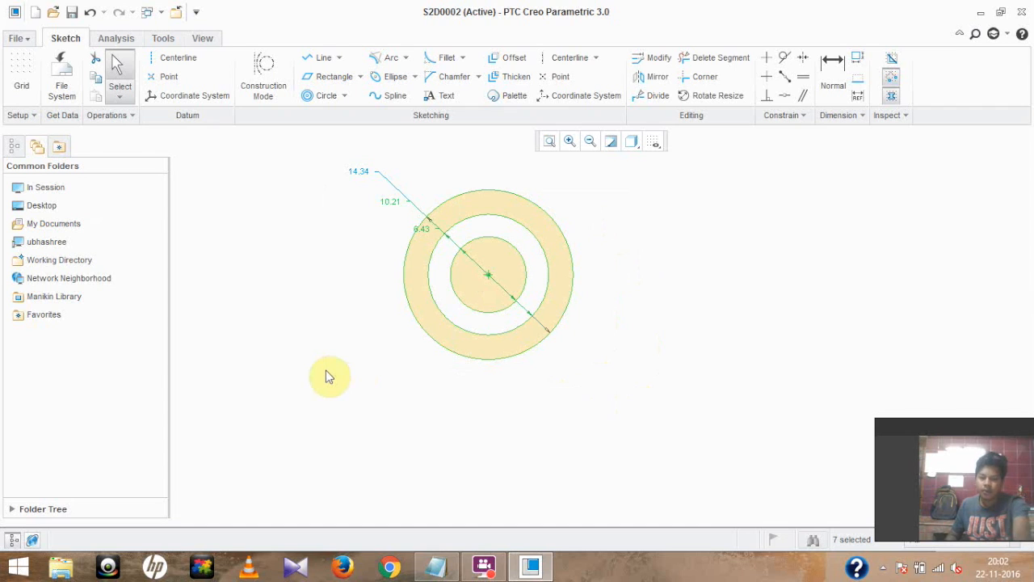
pyautogui.press('Delete')
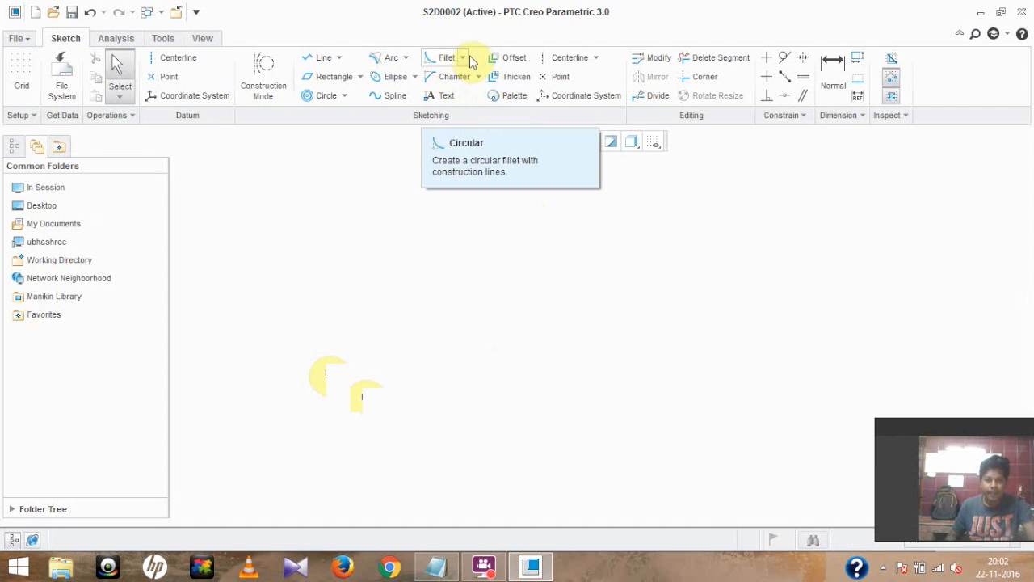
# Step: Draw a circle about 10.5 in diameter near the middle of the empty sketch with Center and Point
pyautogui.click(343, 96)
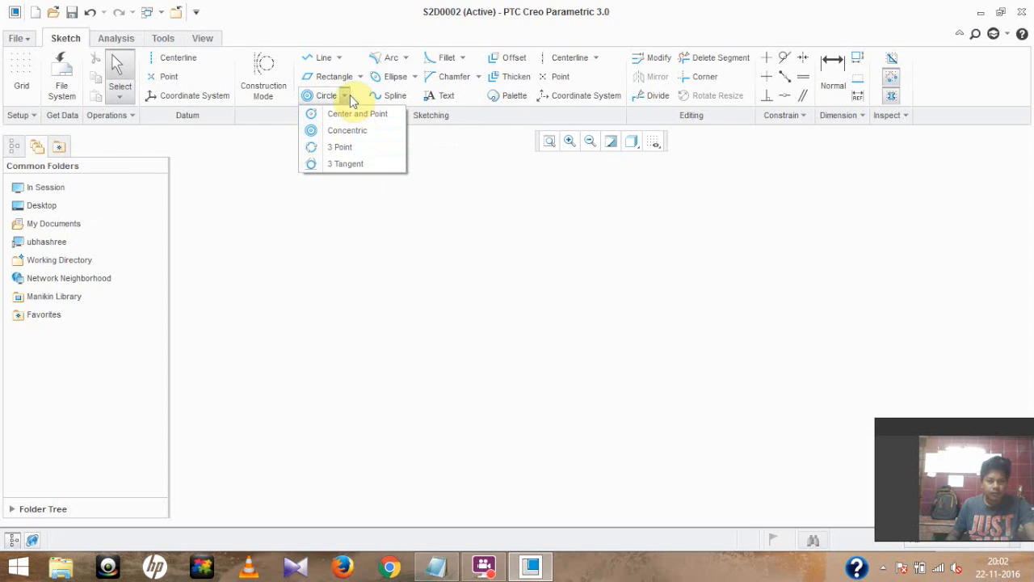
pyautogui.click(357, 113)
pyautogui.click(477, 276)
pyautogui.click(484, 216)
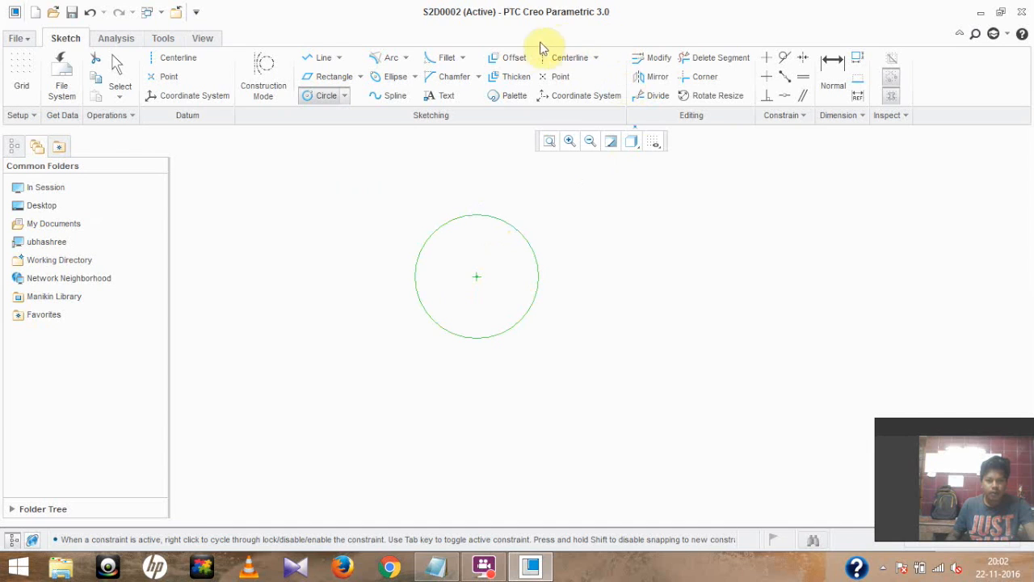
# Step: Offset the circle outward by 5 as a Single edge and leave the Offset tool
pyautogui.click(511, 61)
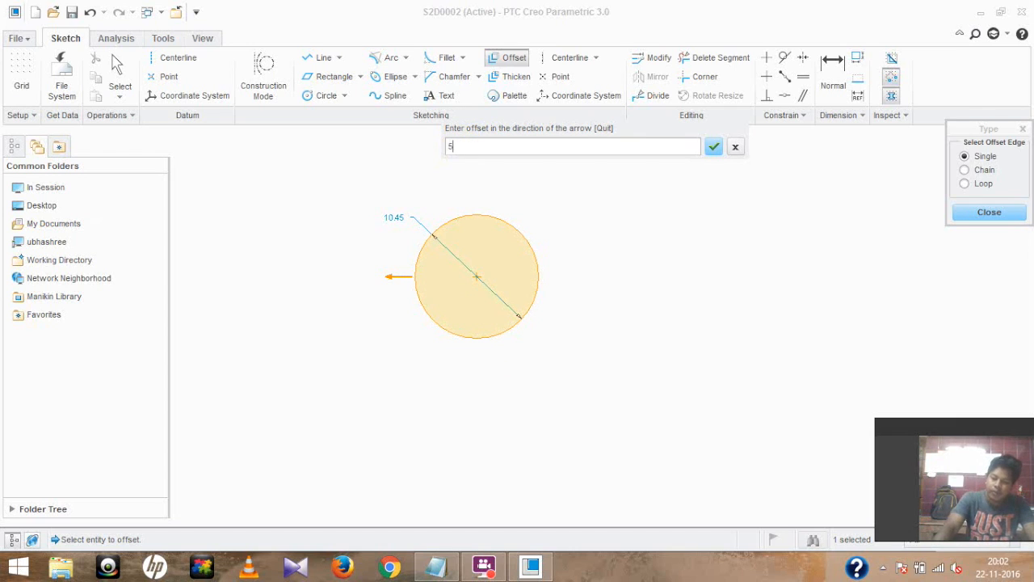
pyautogui.press('Return')
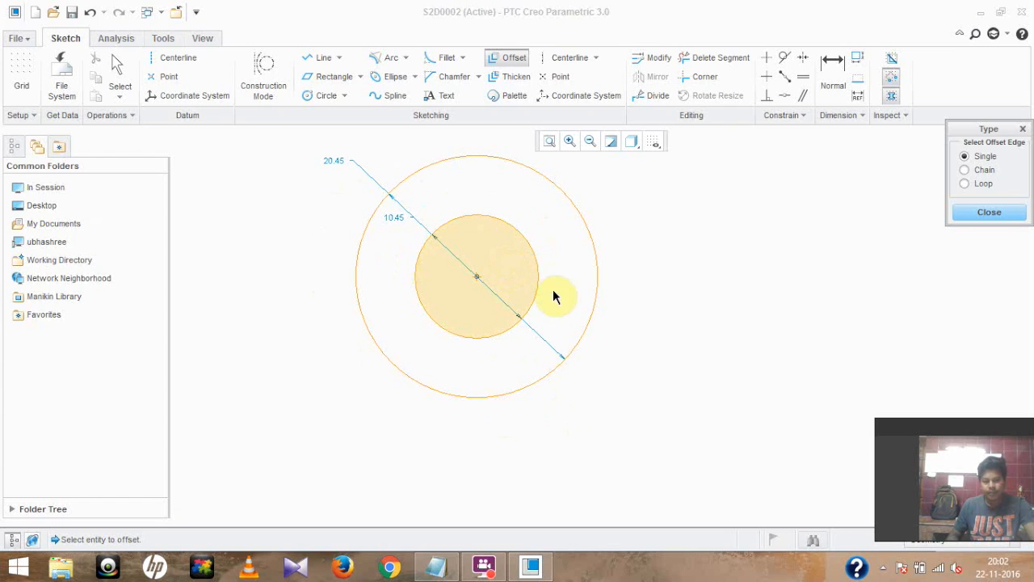
pyautogui.scroll(-1, 549, 263)
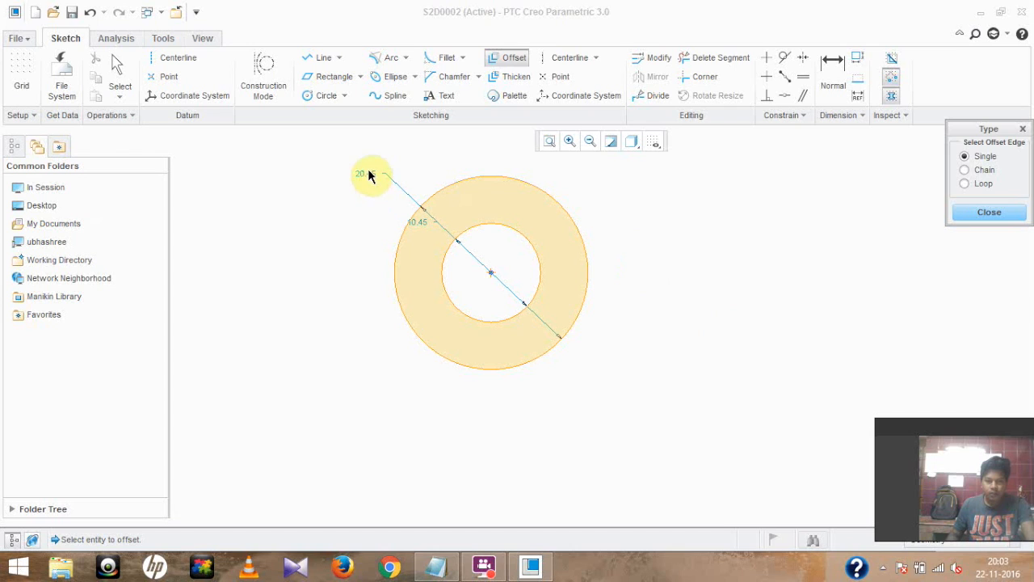
pyautogui.scroll(3, 366, 179)
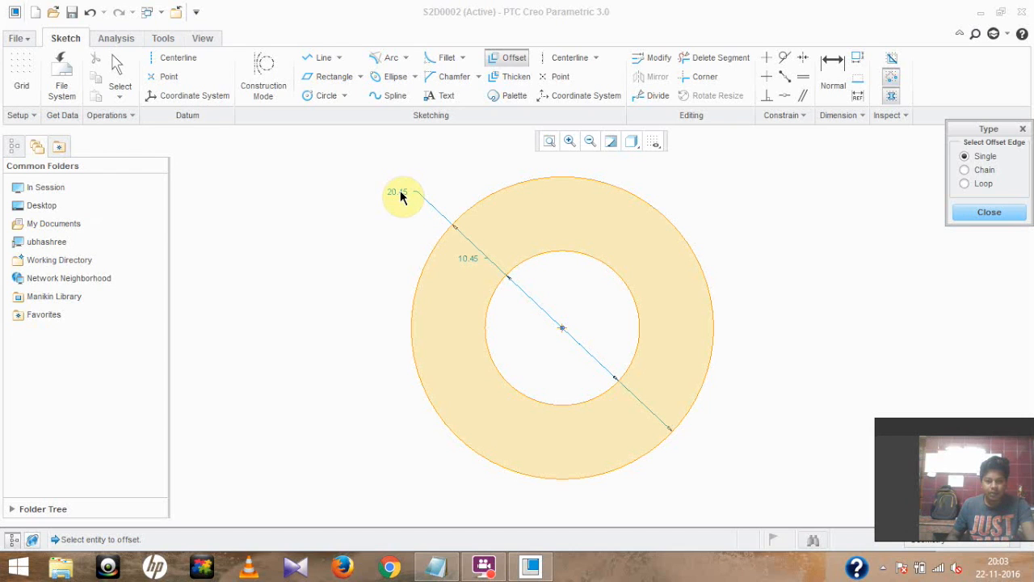
pyautogui.click(393, 199)
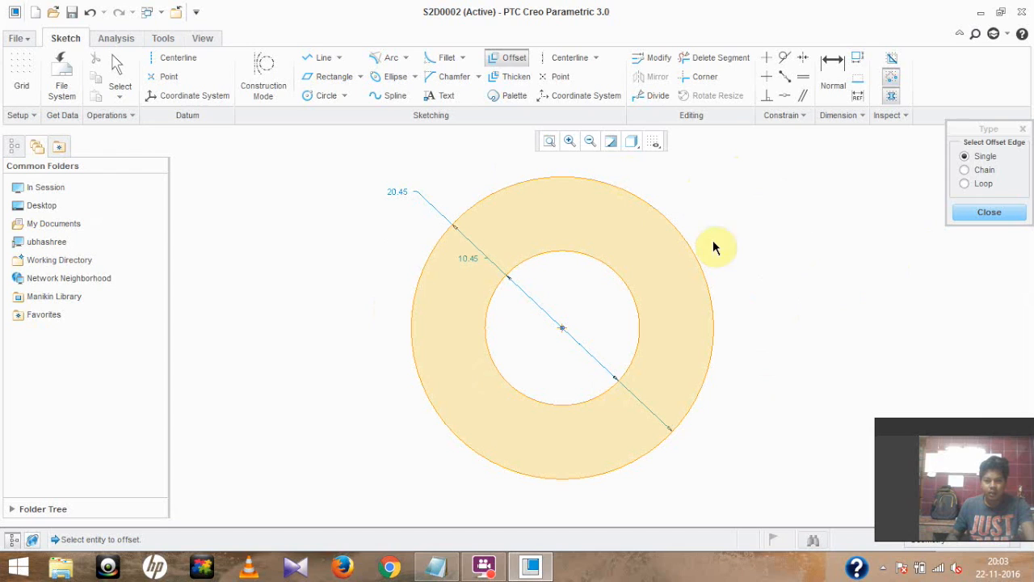
pyautogui.click(989, 212)
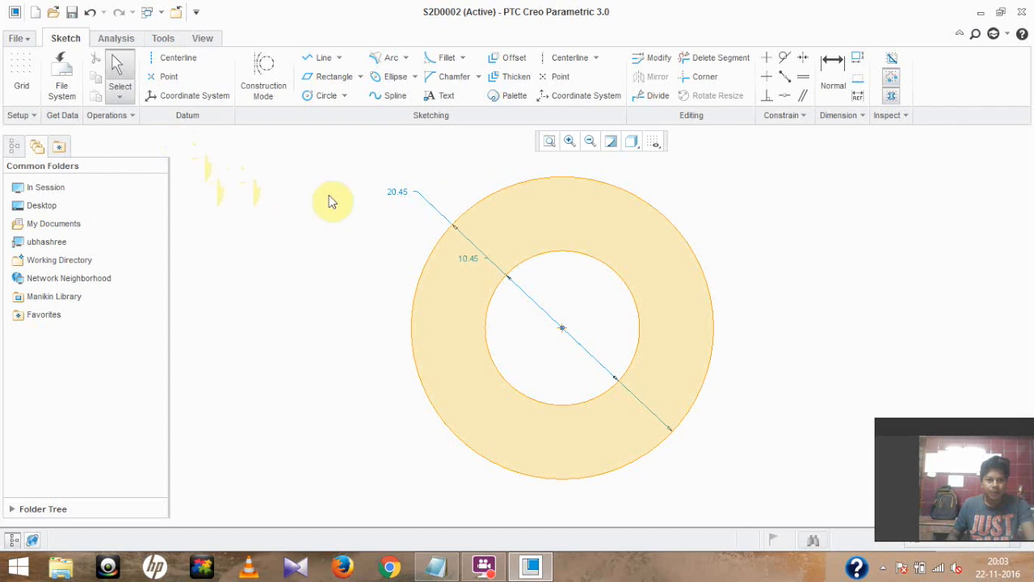
# Step: Set the outer circle's diameter to 23
pyautogui.doubleClick(393, 189)
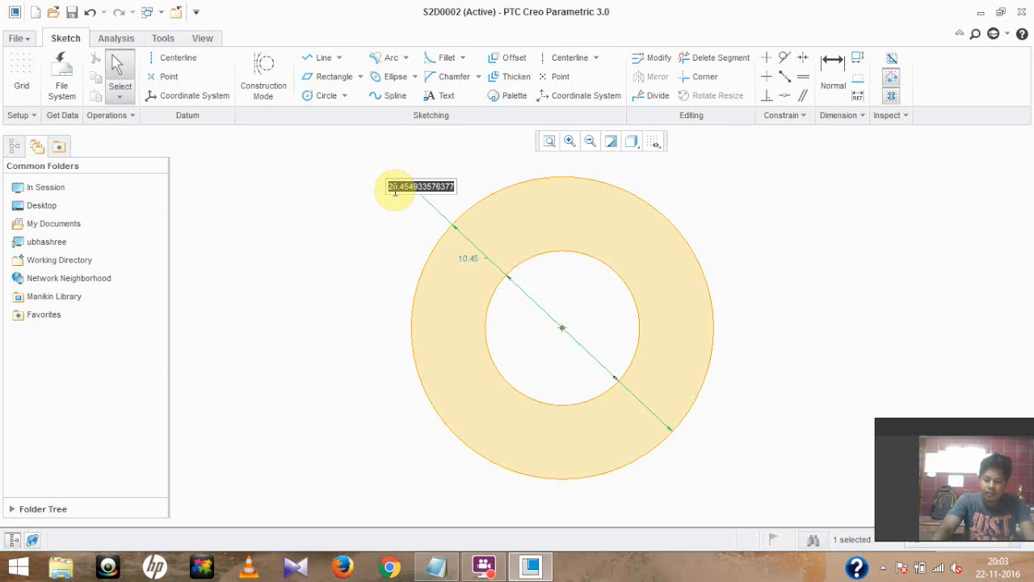
pyautogui.write('23')
pyautogui.press('Return')
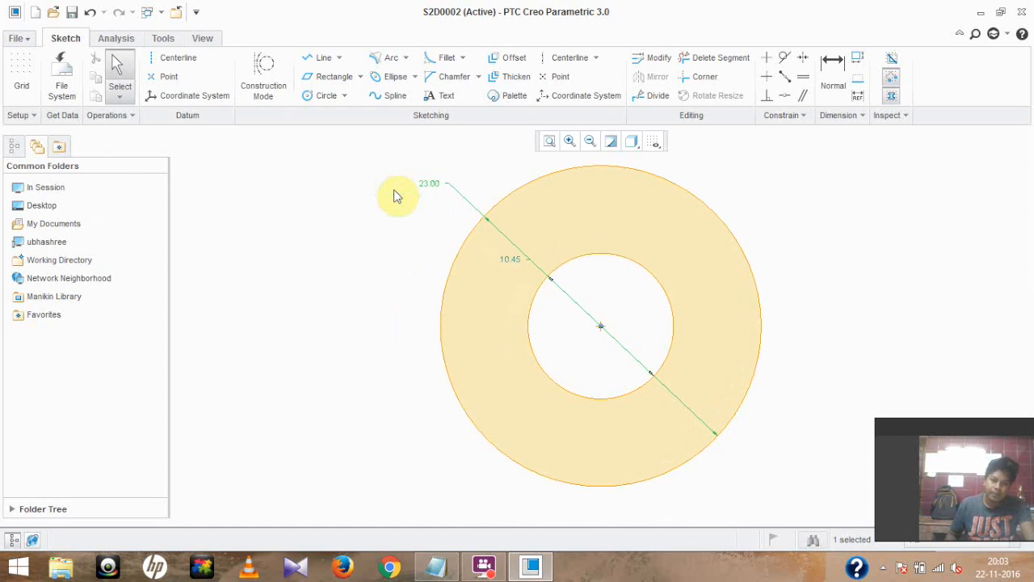
pyautogui.scroll(1, 394, 189)
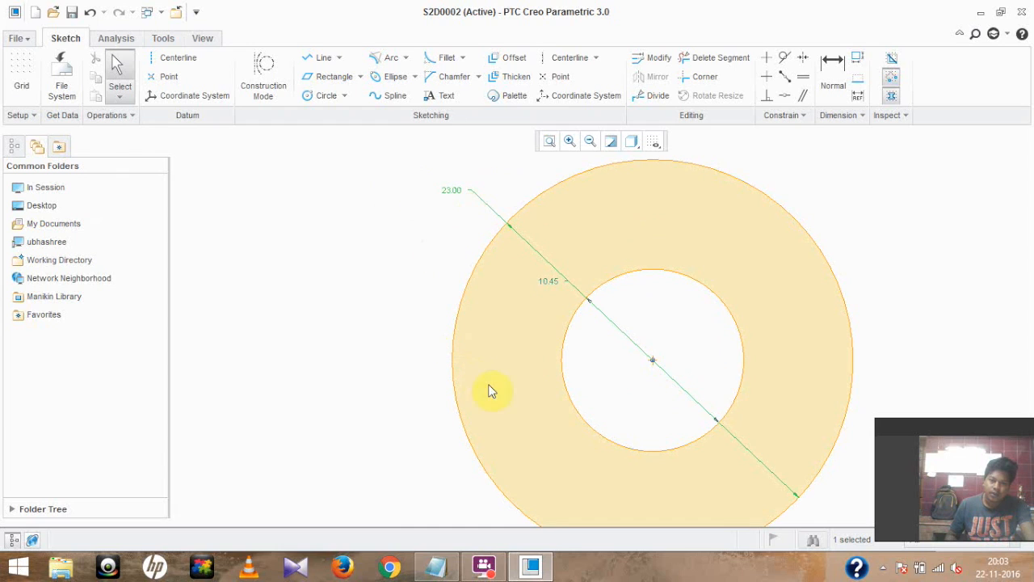
pyautogui.doubleClick(547, 285)
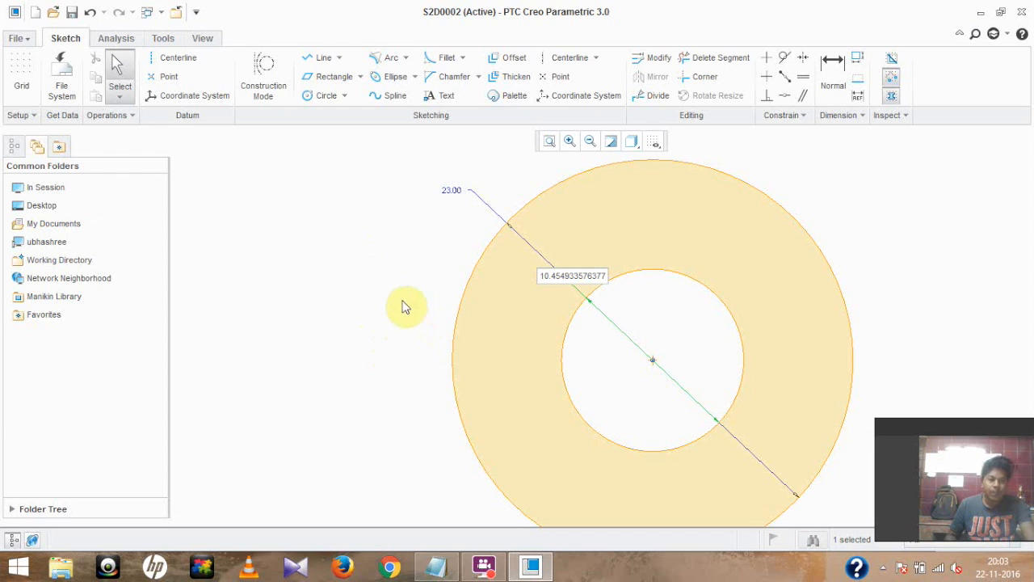
pyautogui.scroll(1, 404, 305)
pyautogui.scroll(-3, 406, 307)
pyautogui.scroll(-4, 406, 307)
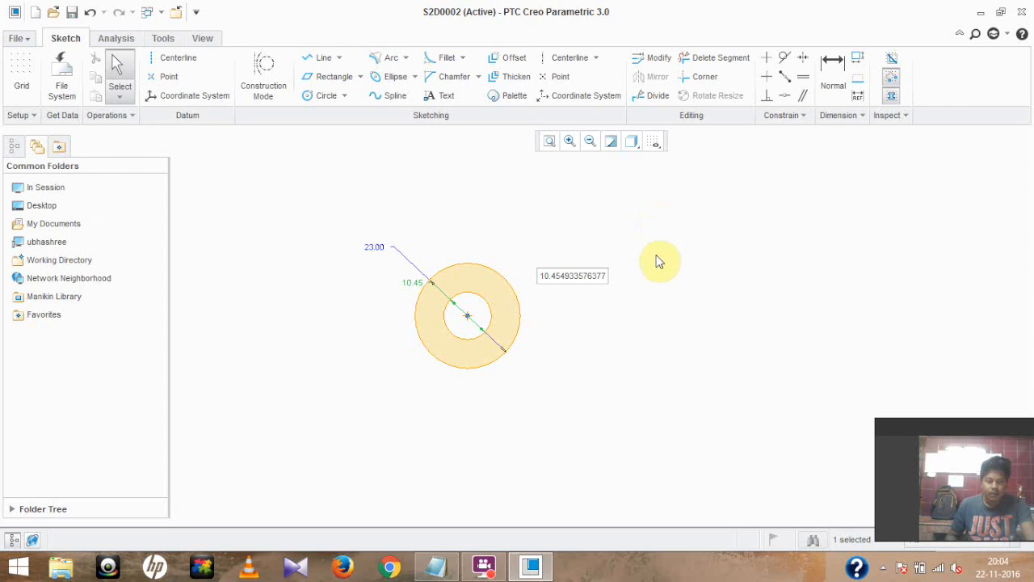
pyautogui.click(641, 201)
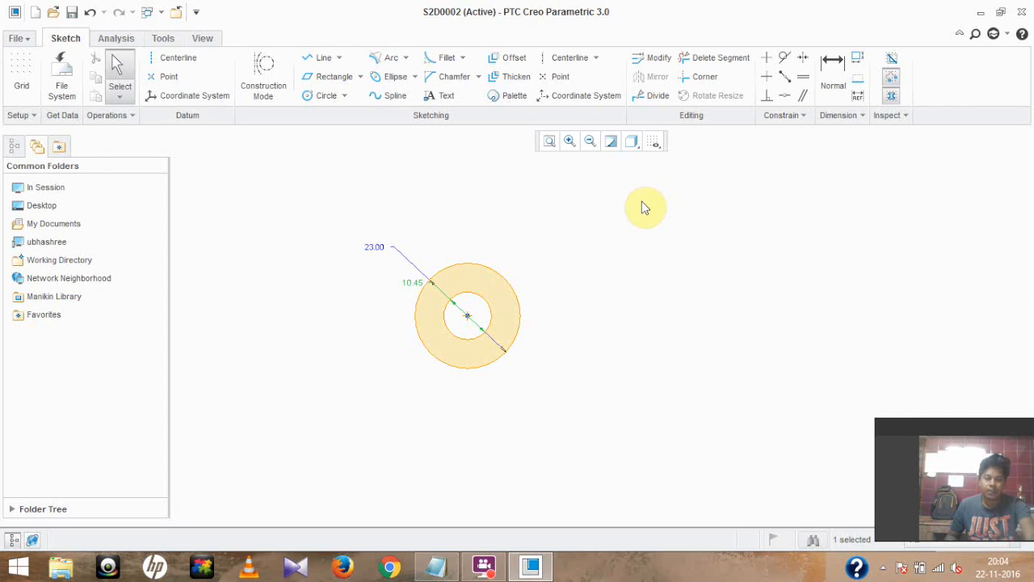
# Step: Select both concentric circles with their dimensions and delete them from the sketch
pyautogui.moveTo(606, 187)
pyautogui.mouseDown()
pyautogui.moveTo(605, 260)
pyautogui.moveTo(437, 431)
pyautogui.moveTo(301, 426)
pyautogui.mouseUp()
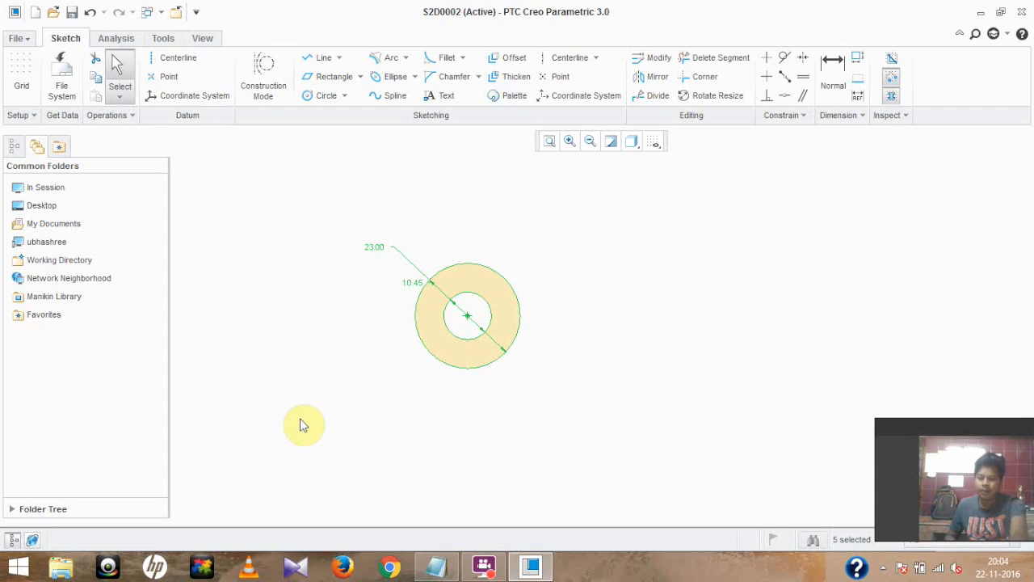
pyautogui.press('Delete')
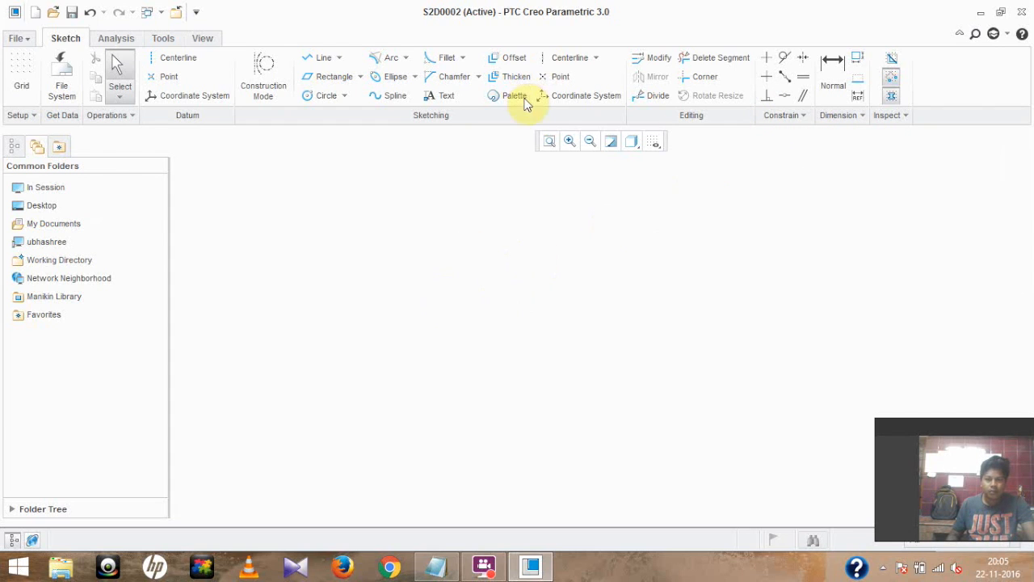
# Step: Draw a Corner Rectangle about 17.6 wide and 12.6 high in the empty sketch
pyautogui.click(339, 58)
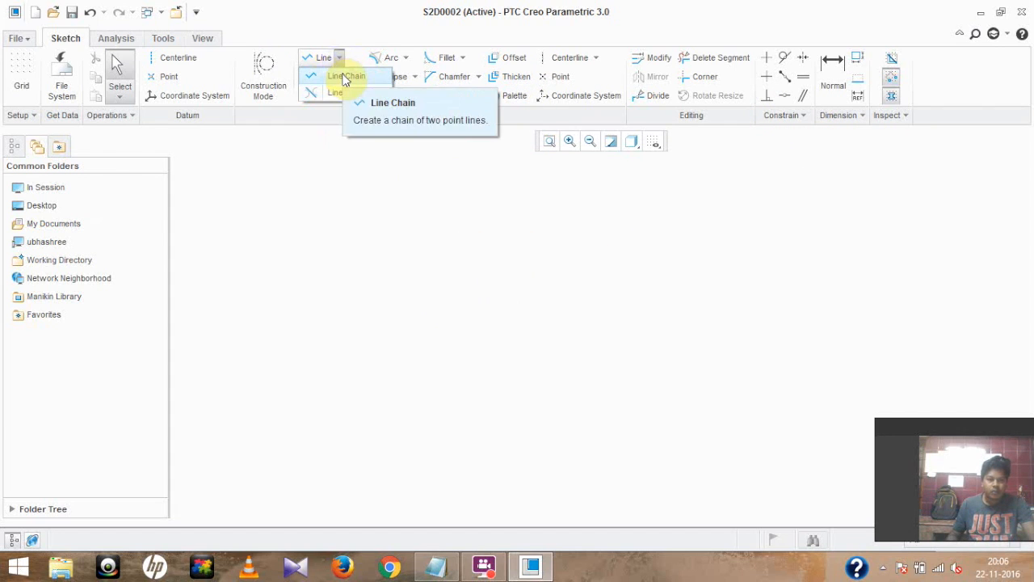
pyautogui.click(335, 155)
pyautogui.click(360, 76)
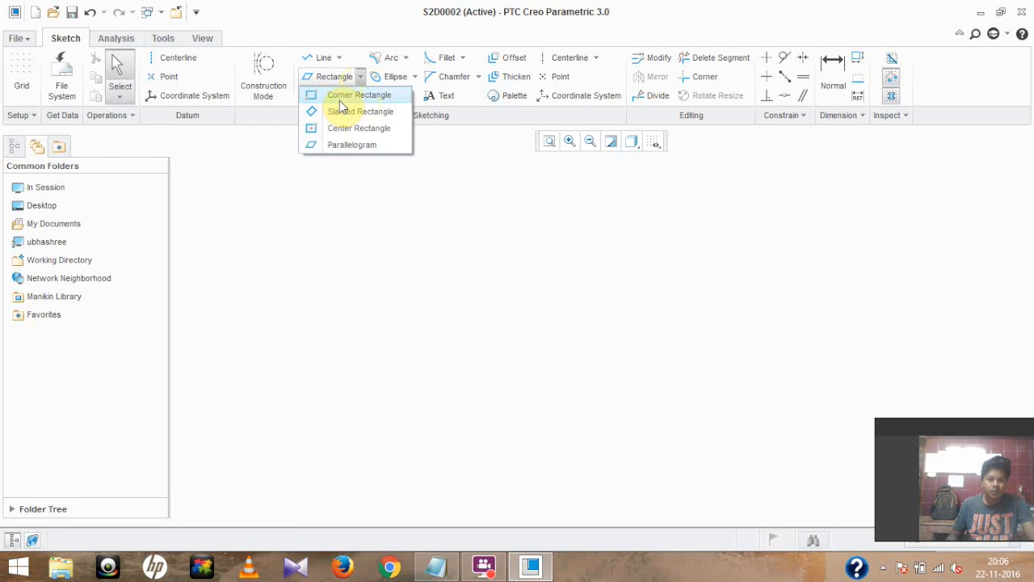
pyautogui.click(349, 96)
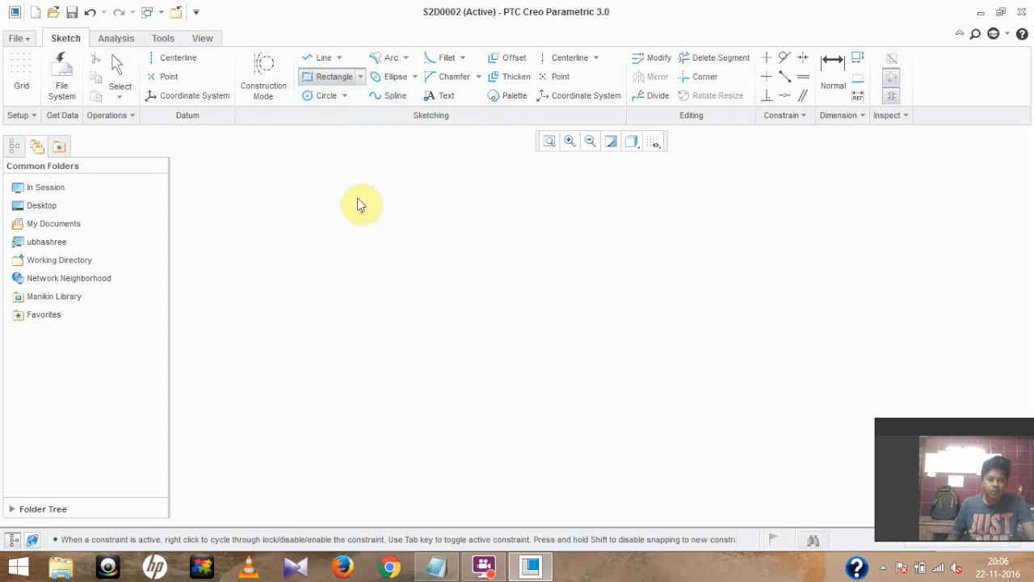
pyautogui.click(314, 229)
pyautogui.click(395, 286)
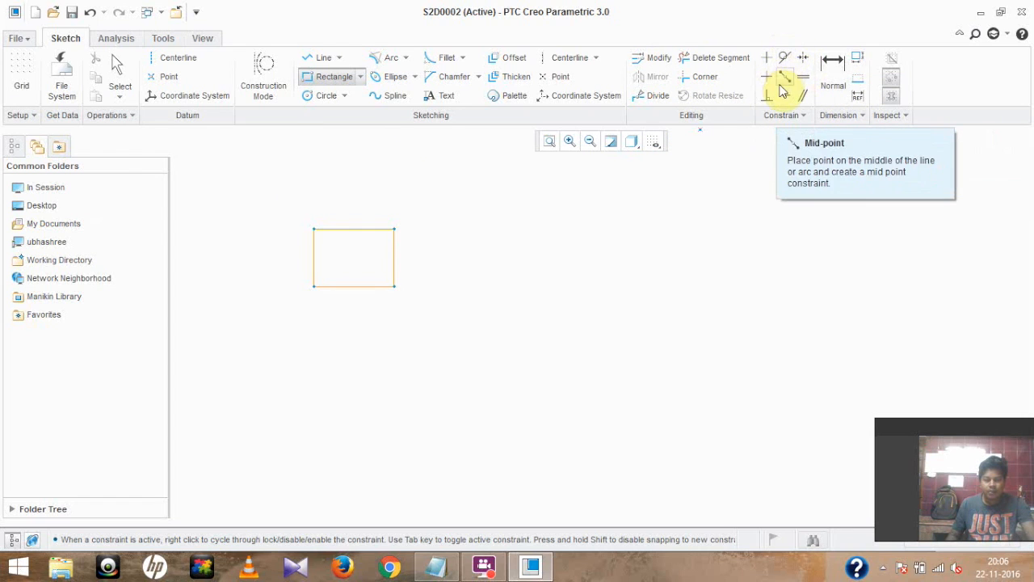
pyautogui.middleClick(347, 165)
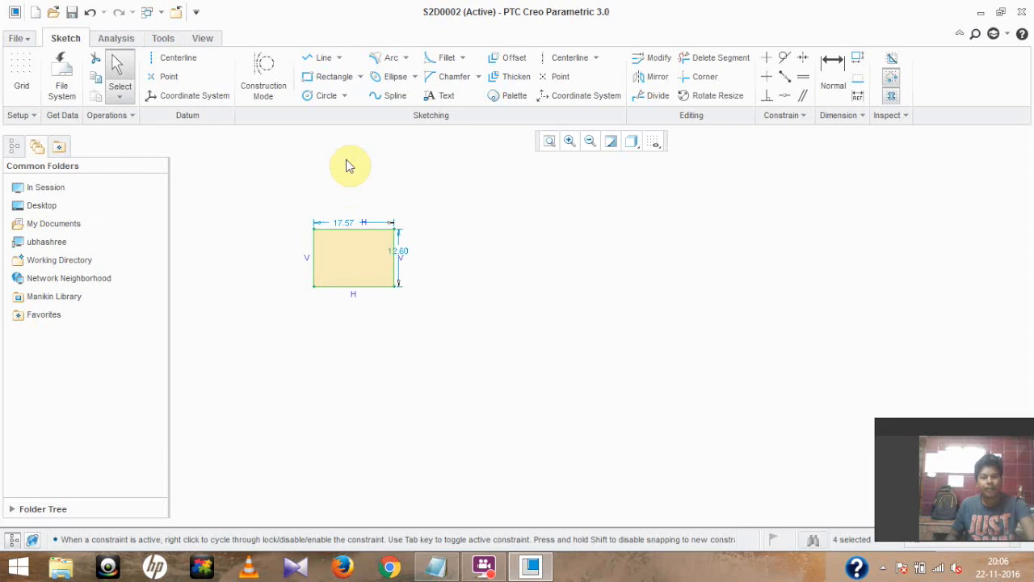
# Step: Draw a single slanted line about 46 long beside the rectangle, falling away from it, with Line Chain
pyautogui.click(340, 59)
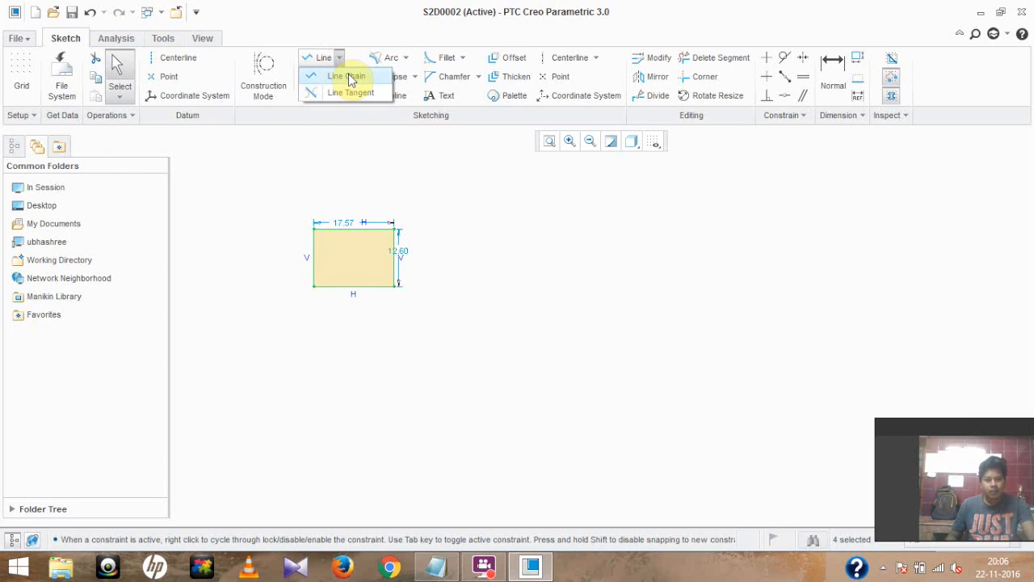
pyautogui.click(348, 77)
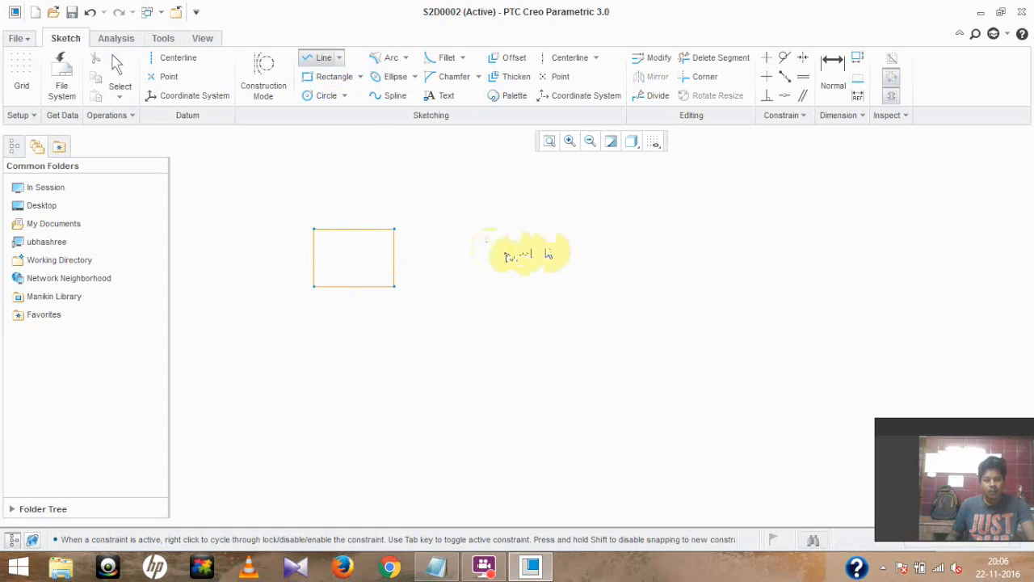
pyautogui.click(692, 285)
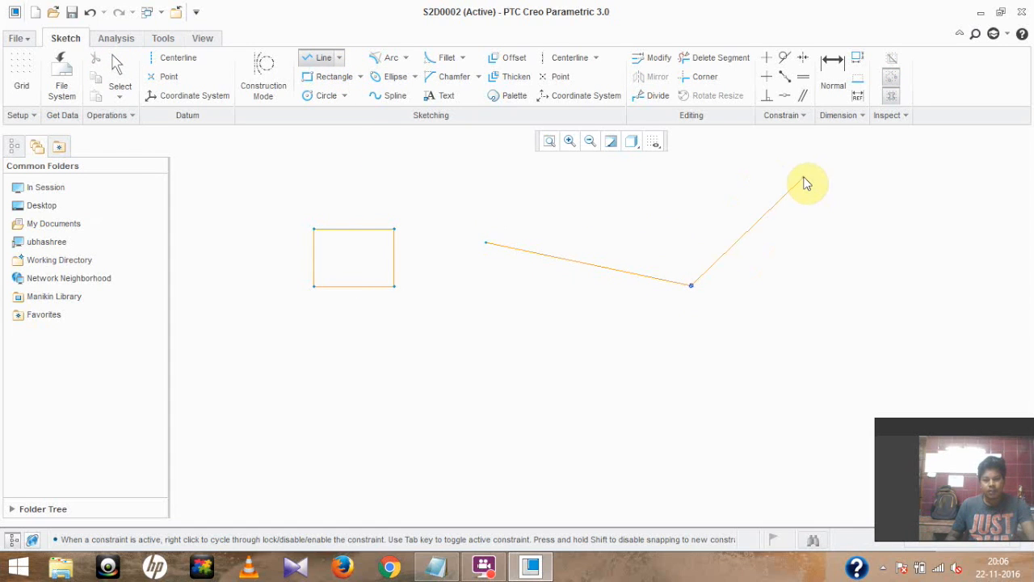
pyautogui.middleClick(706, 273)
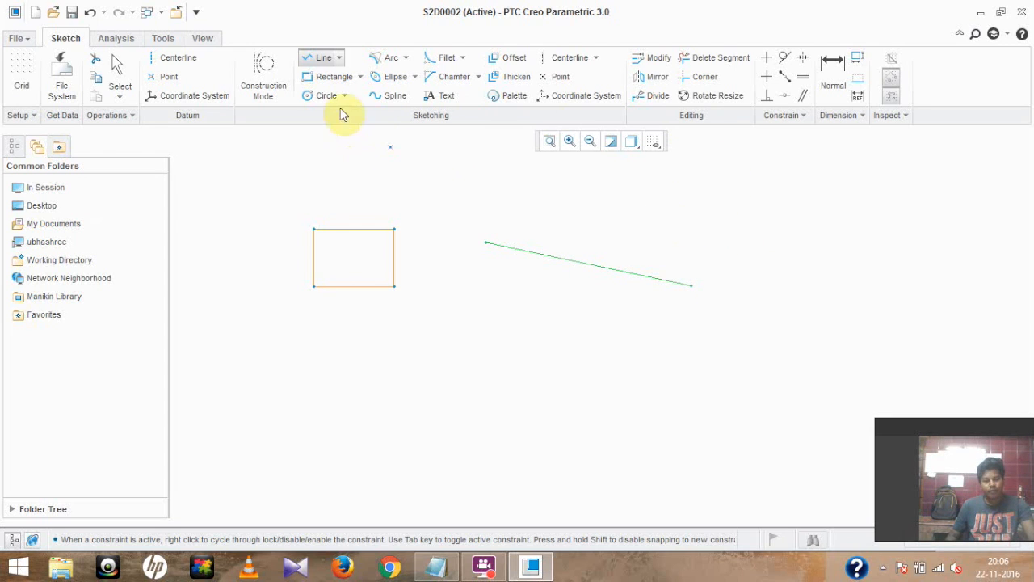
# Step: Draw a circle about 23 in diameter just below the lower end of the slanted line
pyautogui.click(312, 97)
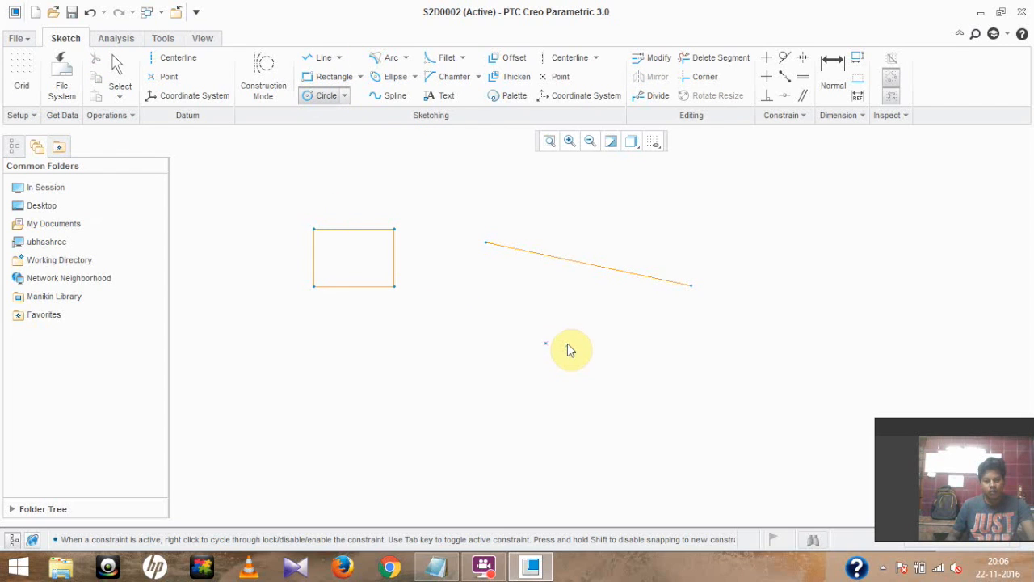
pyautogui.click(641, 339)
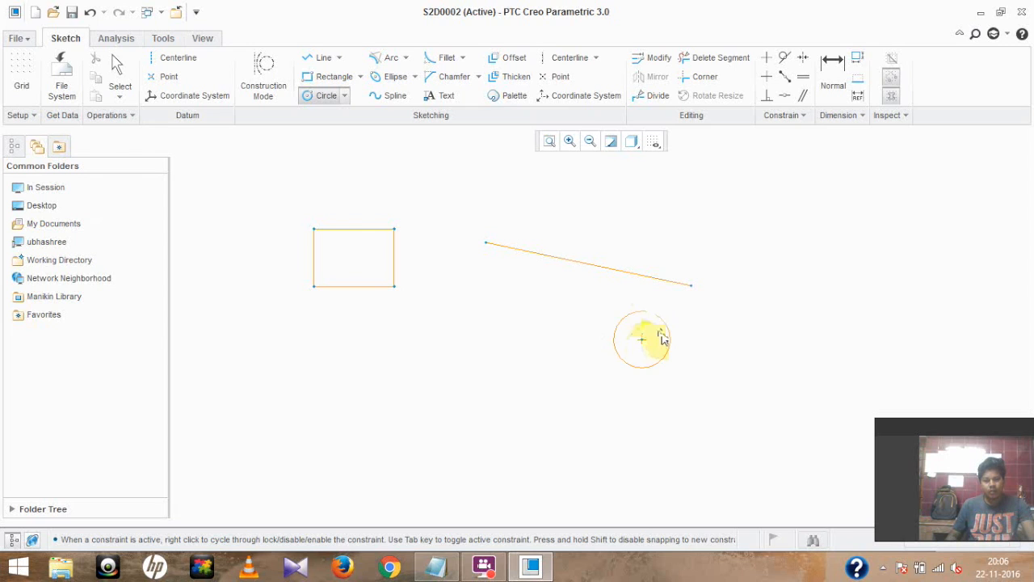
pyautogui.click(654, 295)
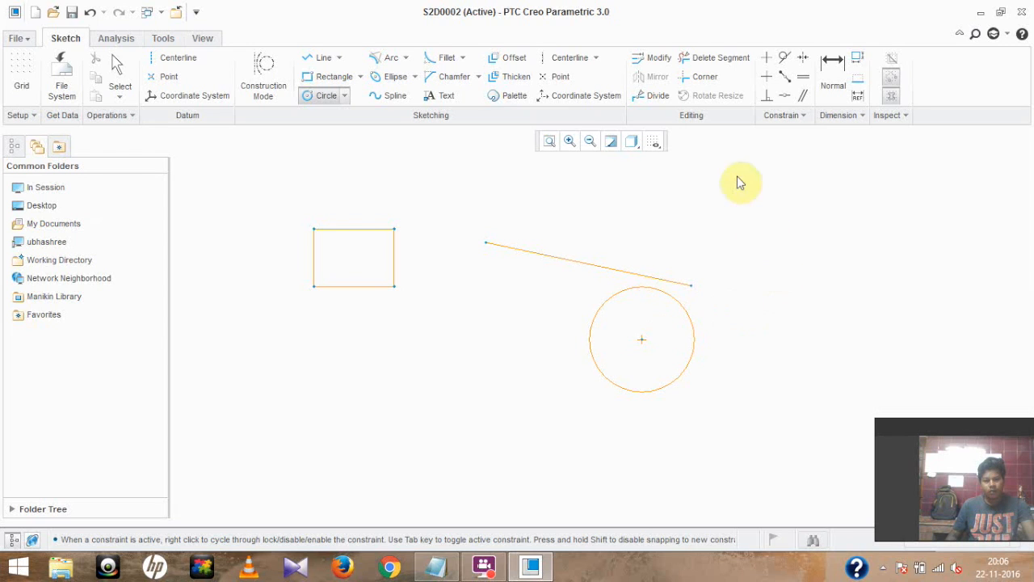
pyautogui.middleClick(484, 346)
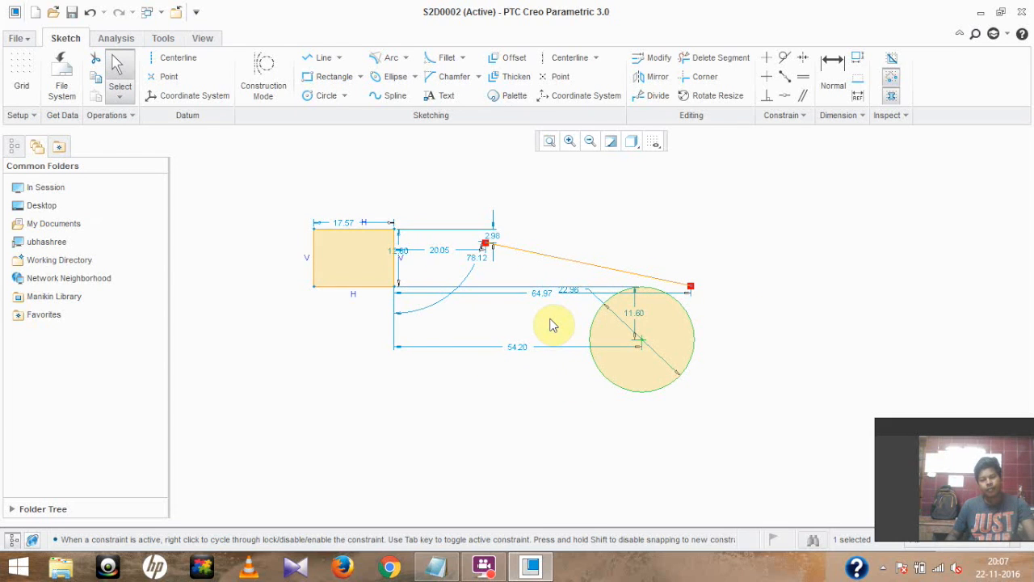
# Step: Select the whole rectangle and delete it, keeping only the line and the circle
pyautogui.scroll(-1, 550, 326)
pyautogui.scroll(2, 549, 325)
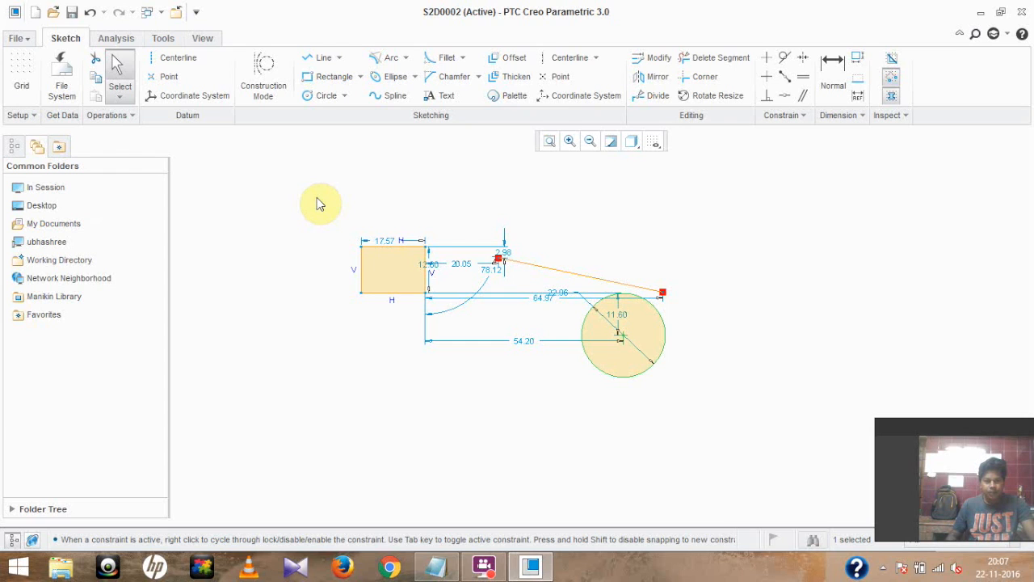
pyautogui.moveTo(316, 197)
pyautogui.mouseDown()
pyautogui.moveTo(395, 212)
pyautogui.moveTo(438, 235)
pyautogui.moveTo(479, 355)
pyautogui.mouseUp()
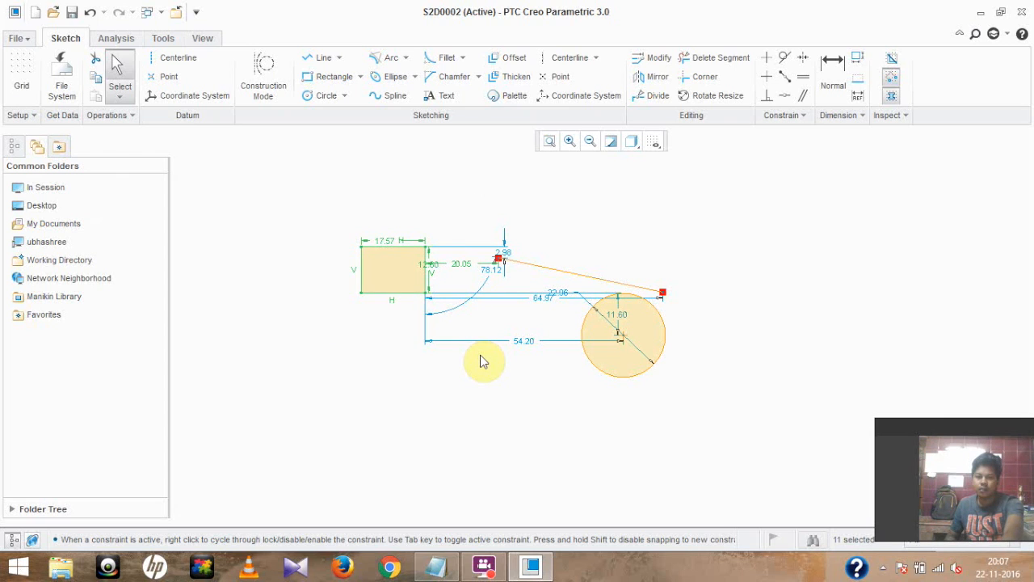
pyautogui.press('Delete')
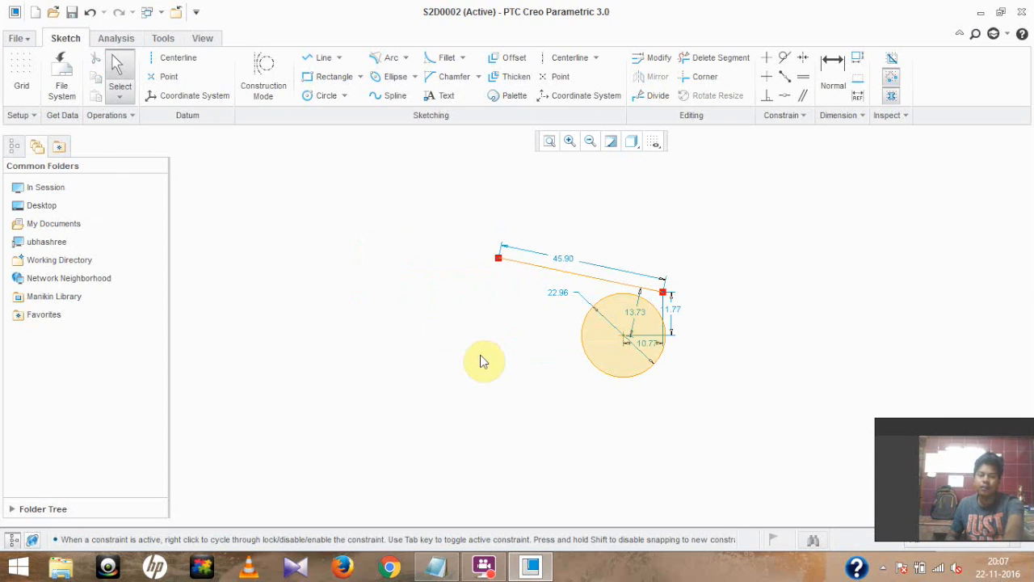
# Step: Apply a Tangent constraint between the slanted line and the circle
pyautogui.click(785, 58)
pyautogui.click(788, 61)
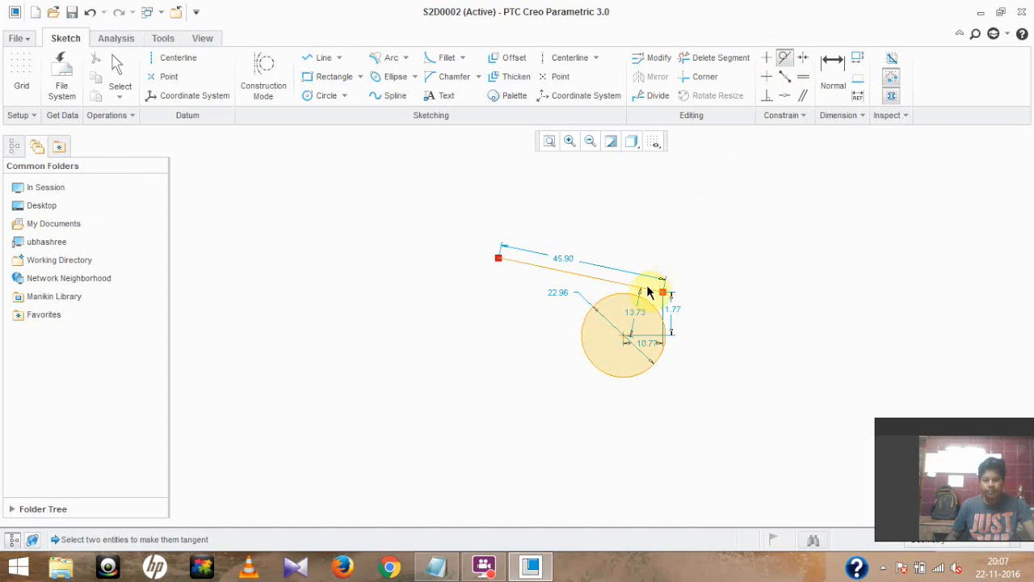
pyautogui.click(618, 284)
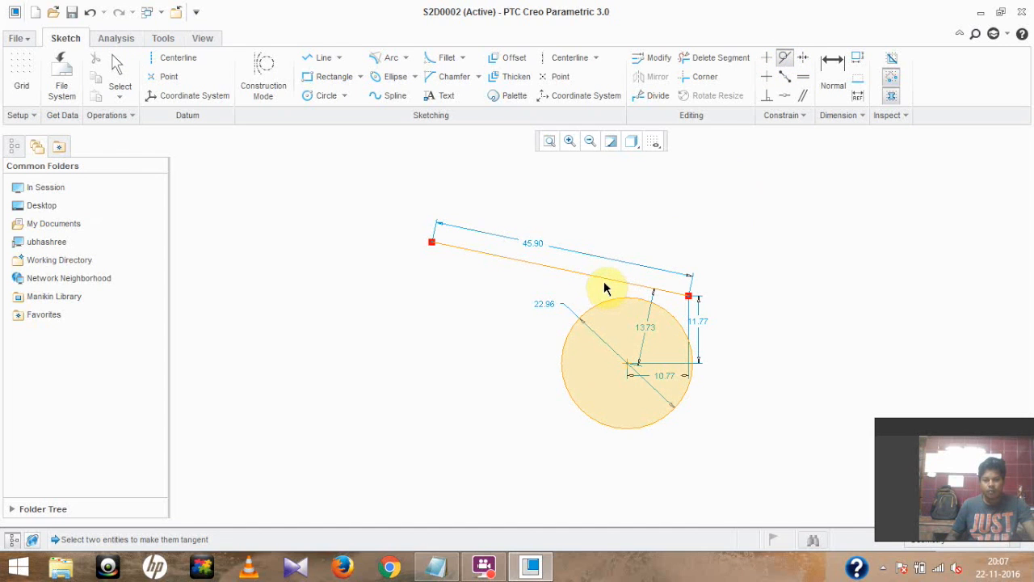
pyautogui.click(605, 277)
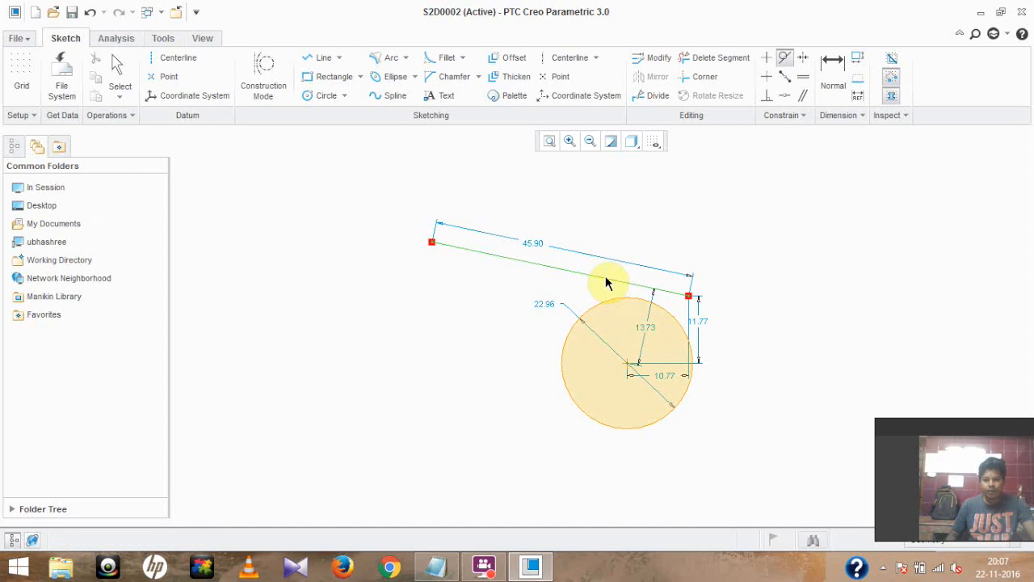
pyautogui.click(609, 305)
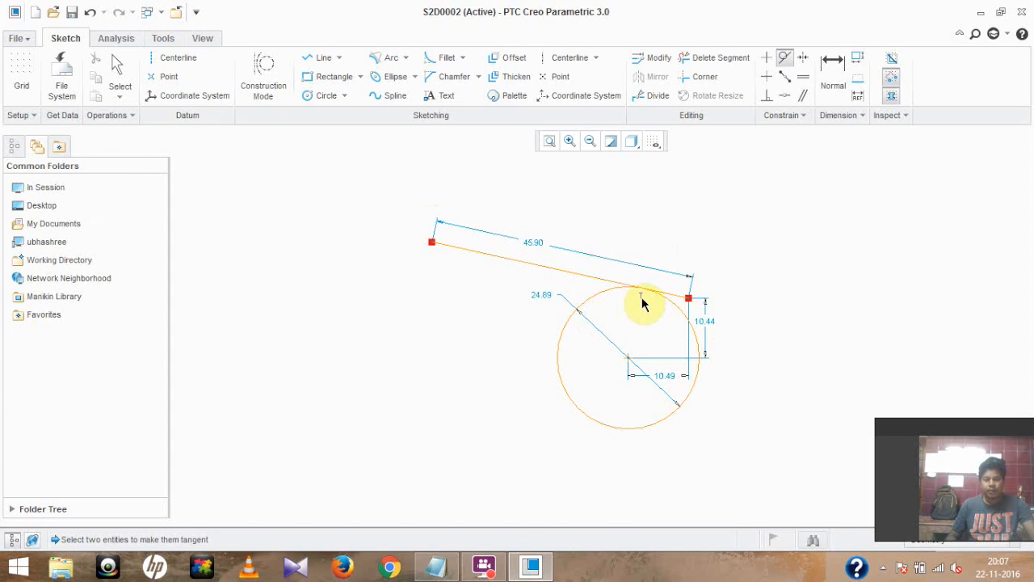
# Step: Examine the contact point between the tangent line and the circle up close and from a distance
pyautogui.scroll(-5, 642, 303)
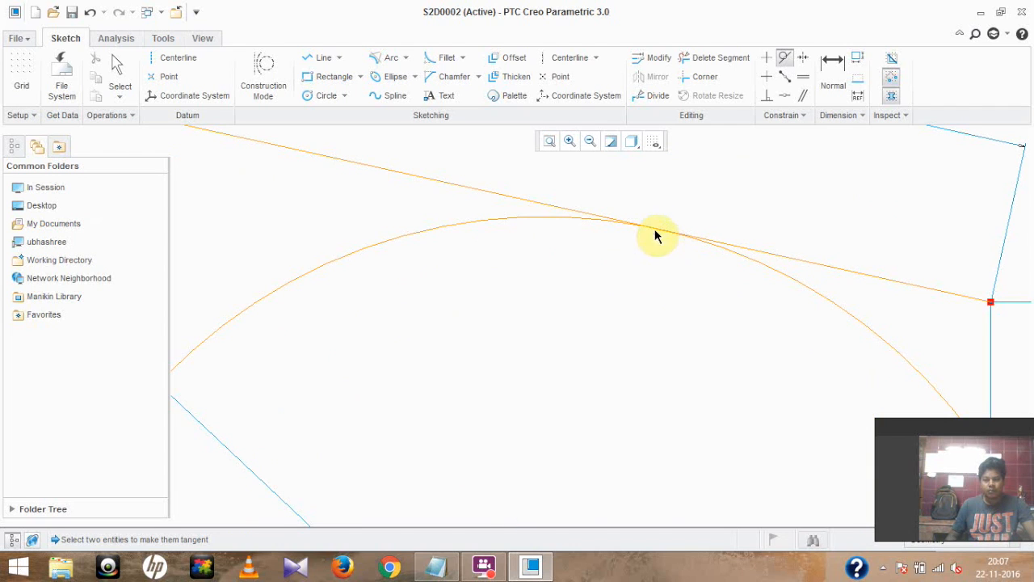
pyautogui.scroll(2, 653, 257)
pyautogui.scroll(4, 653, 257)
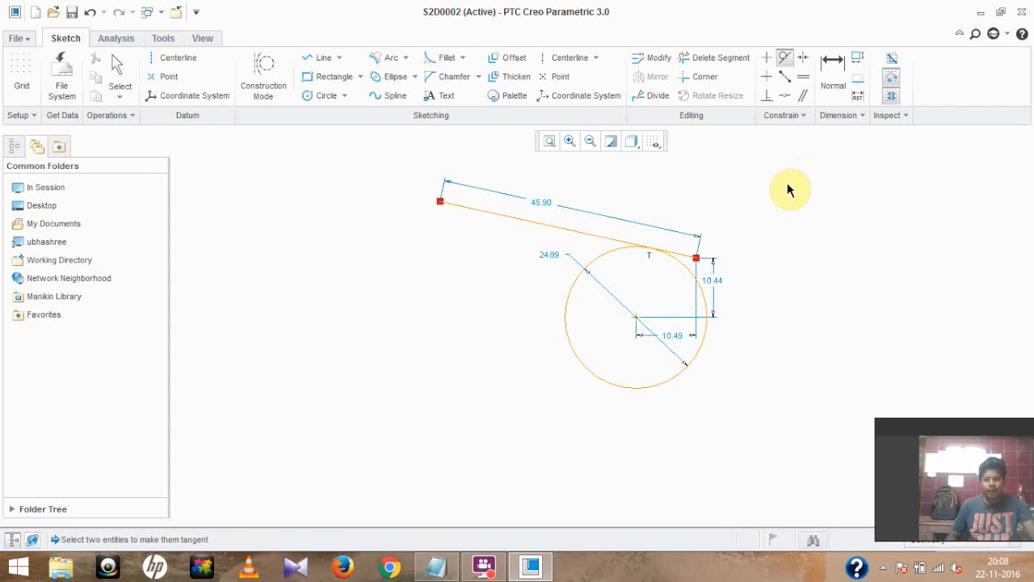
pyautogui.scroll(3, 733, 207)
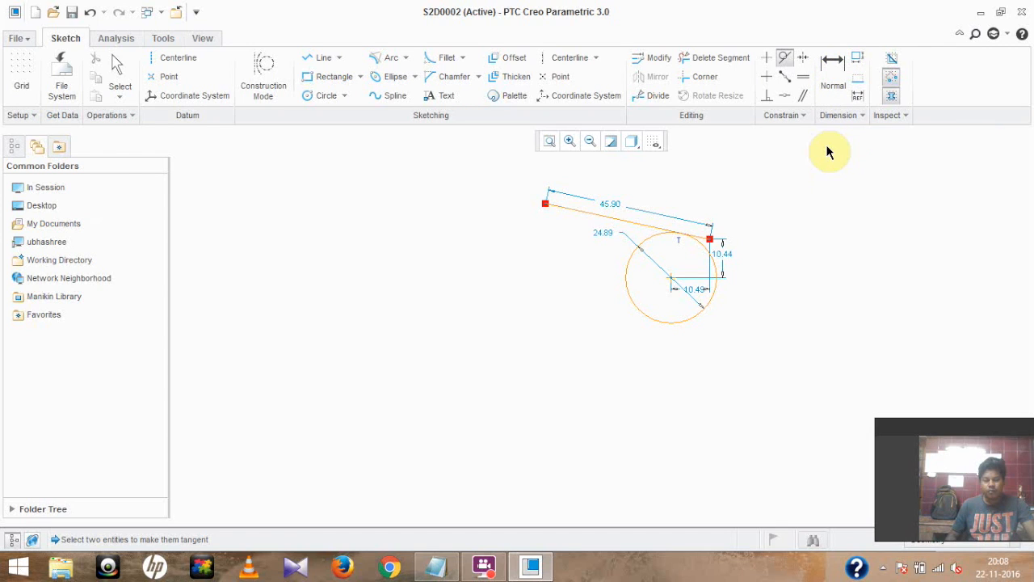
pyautogui.scroll(-1, 813, 235)
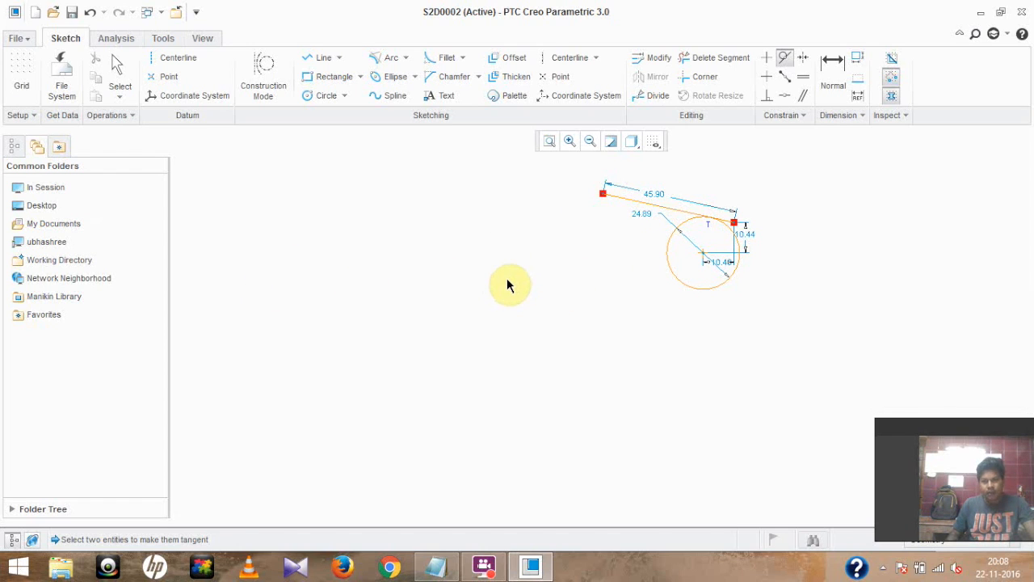
pyautogui.scroll(-1, 840, 184)
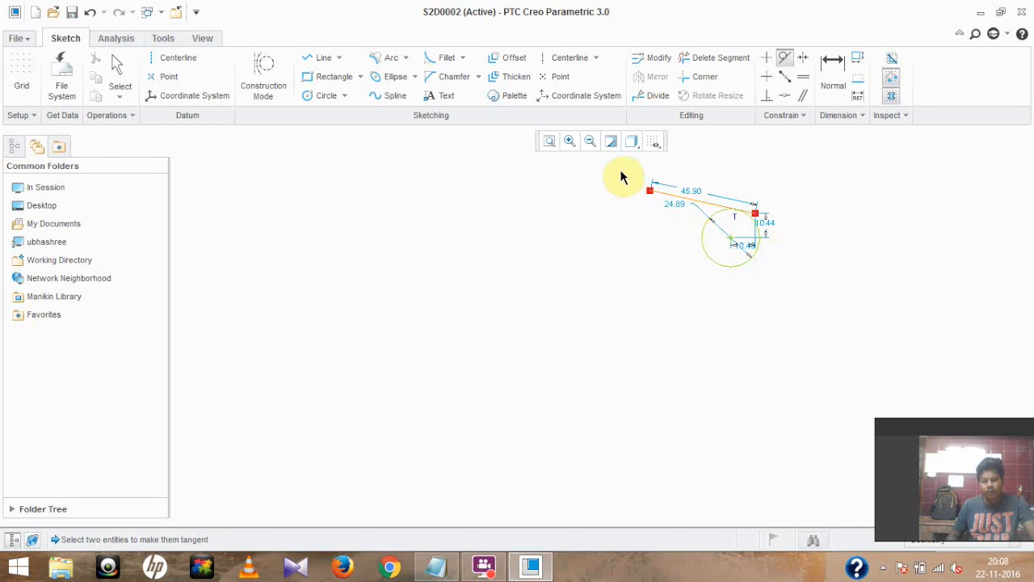
pyautogui.click(727, 212)
pyautogui.scroll(-4, 813, 225)
pyautogui.scroll(2, 814, 226)
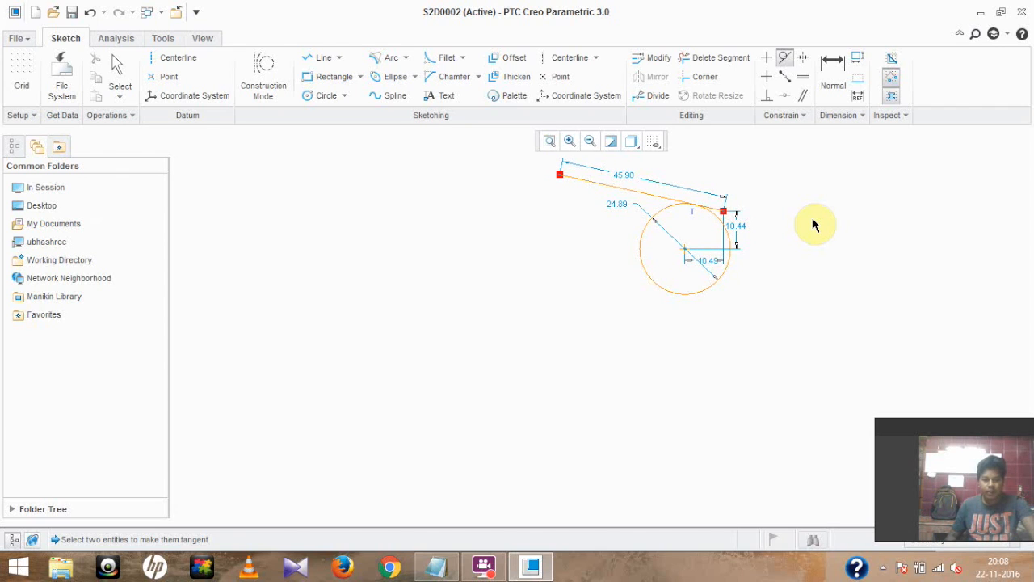
pyautogui.moveTo(813, 225)
pyautogui.mouseDown(button='middle')
pyautogui.moveTo(712, 306)
pyautogui.moveTo(653, 334)
pyautogui.mouseUp(button='middle')
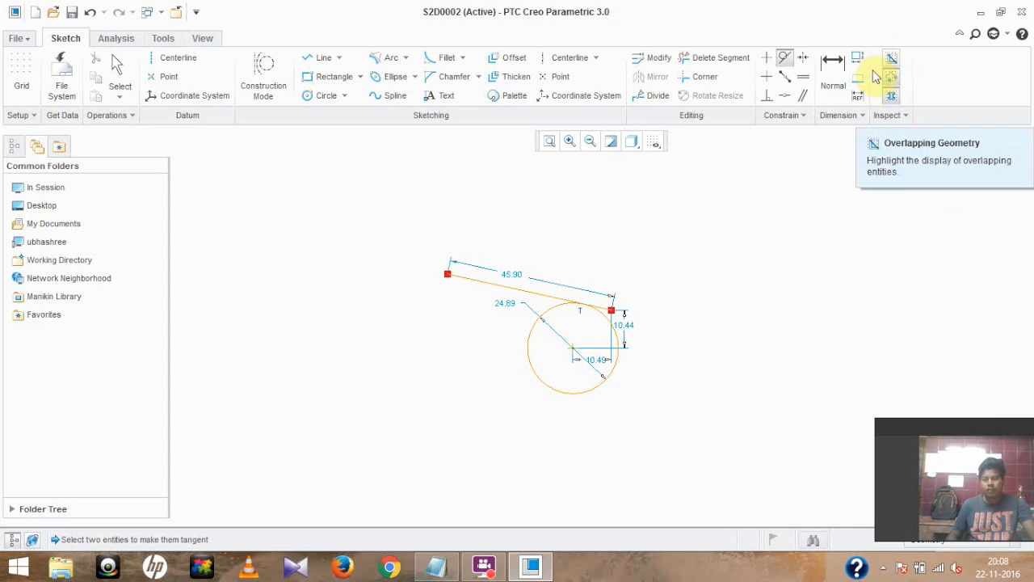
pyautogui.click(891, 96)
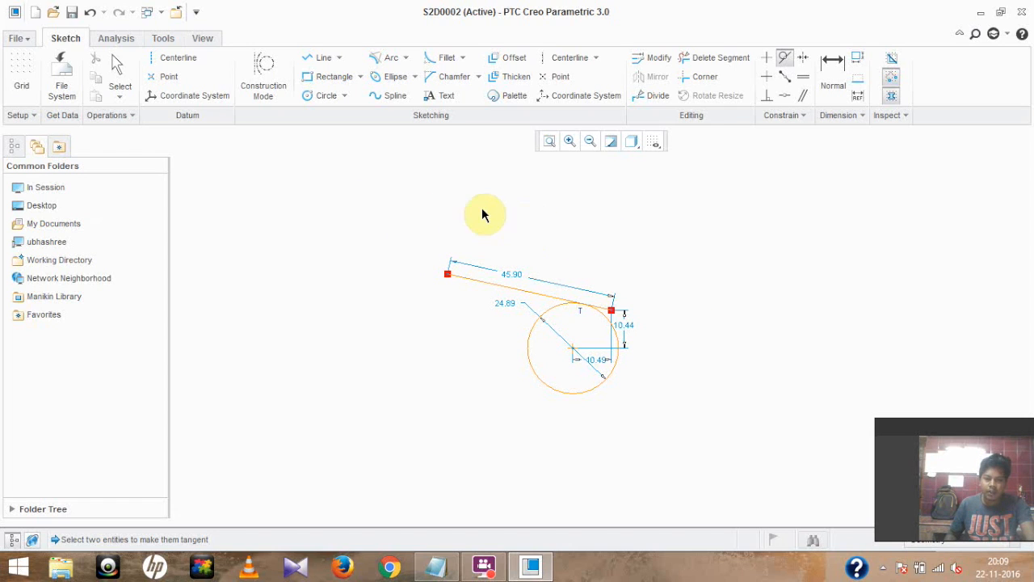
# Step: Leave the Tangent constraint, select the line and circle together and delete them
pyautogui.press('Escape')
pyautogui.moveTo(370, 216)
pyautogui.mouseDown()
pyautogui.moveTo(644, 256)
pyautogui.moveTo(722, 427)
pyautogui.moveTo(730, 498)
pyautogui.mouseUp()
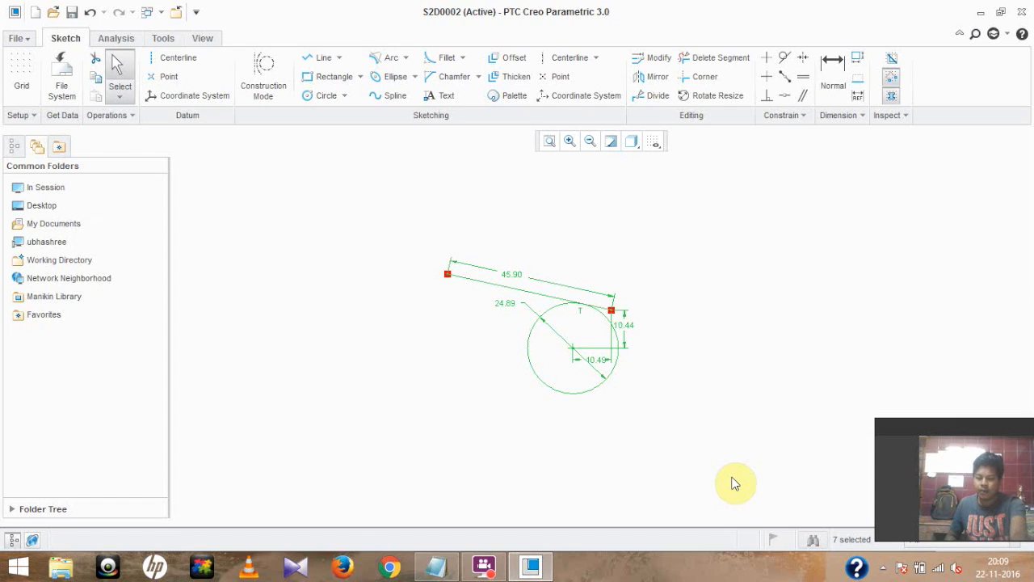
pyautogui.press('Delete')
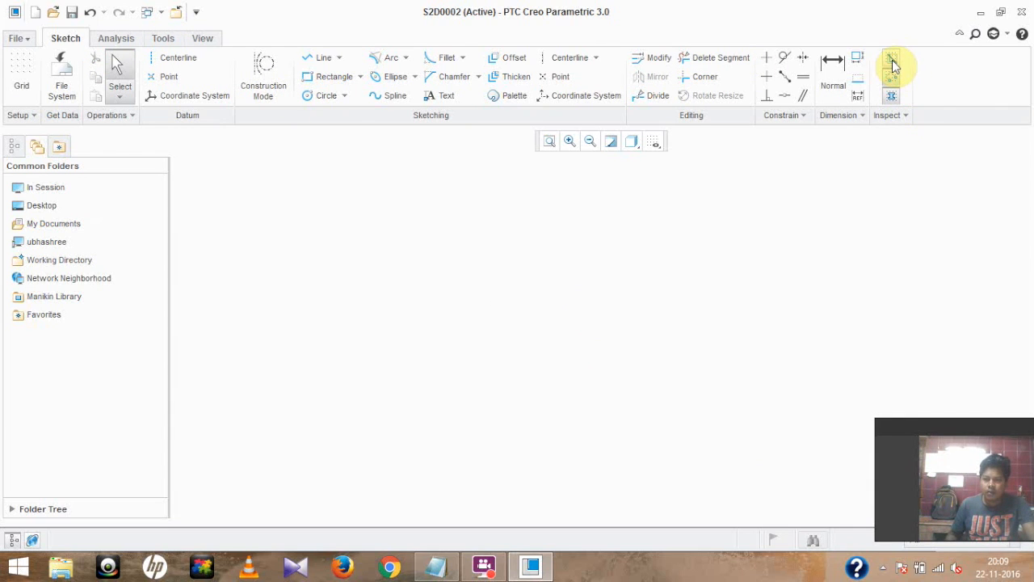
# Step: Draw a closed rectangle with chained lines, about 31.08 wide and 29.42 high, and leave the Line command
pyautogui.click(340, 59)
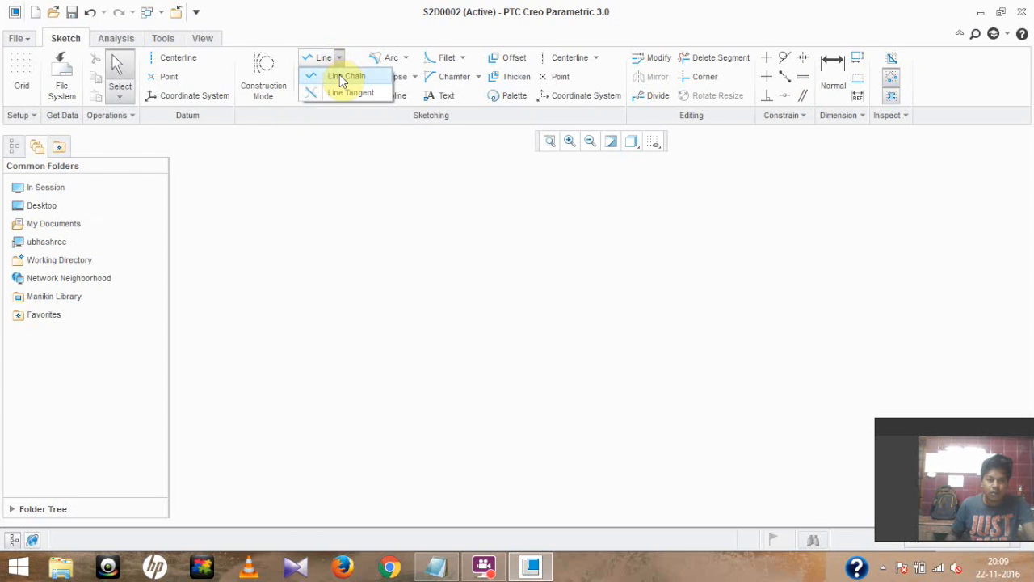
pyautogui.click(368, 311)
pyautogui.click(368, 206)
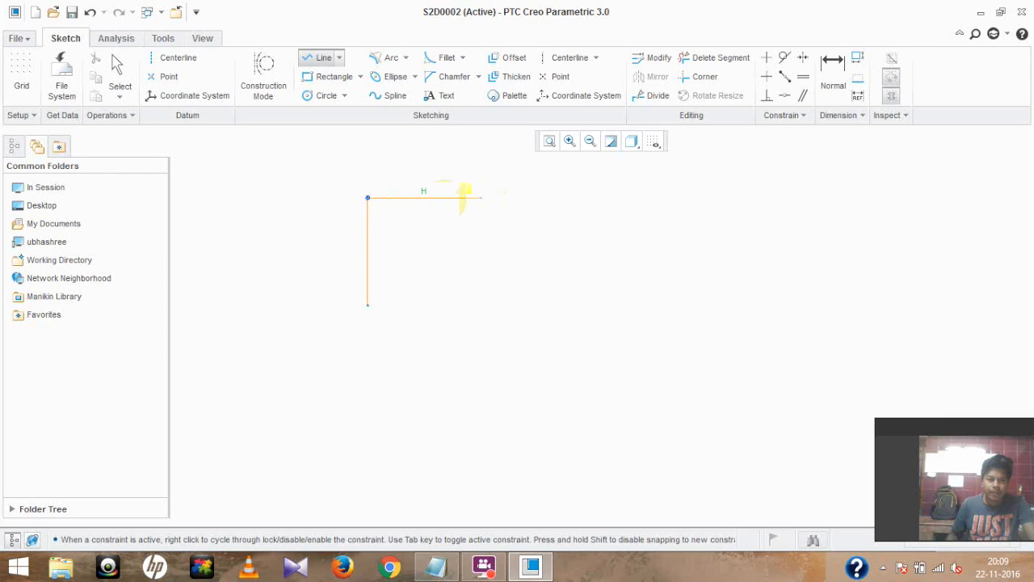
pyautogui.click(480, 305)
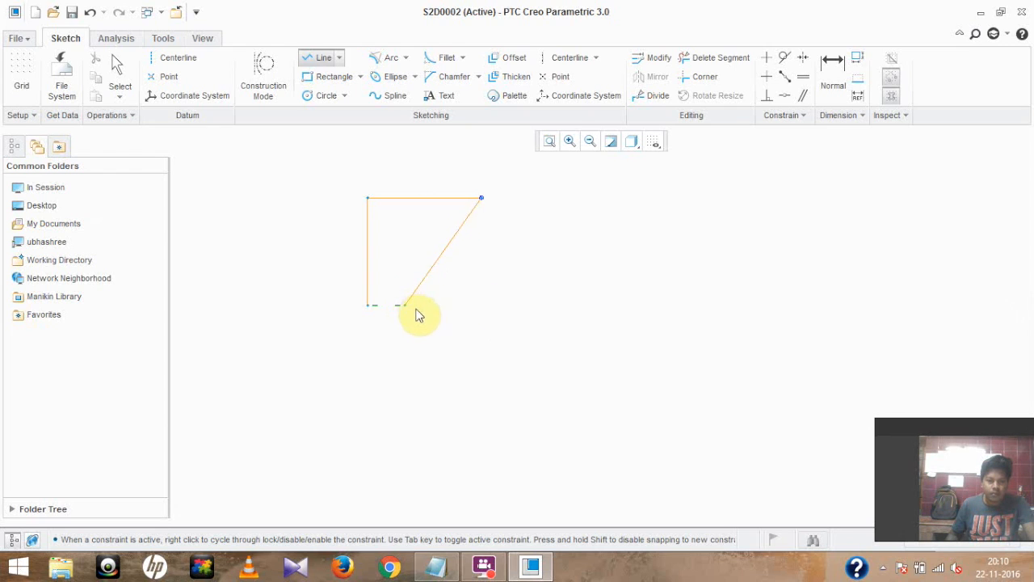
pyautogui.click(481, 307)
pyautogui.click(369, 306)
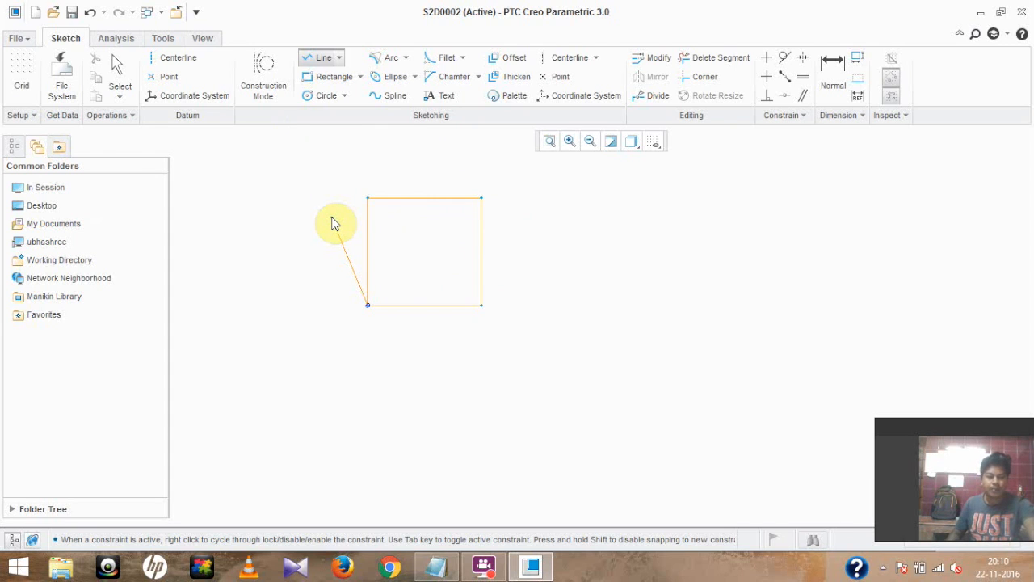
pyautogui.click(835, 72)
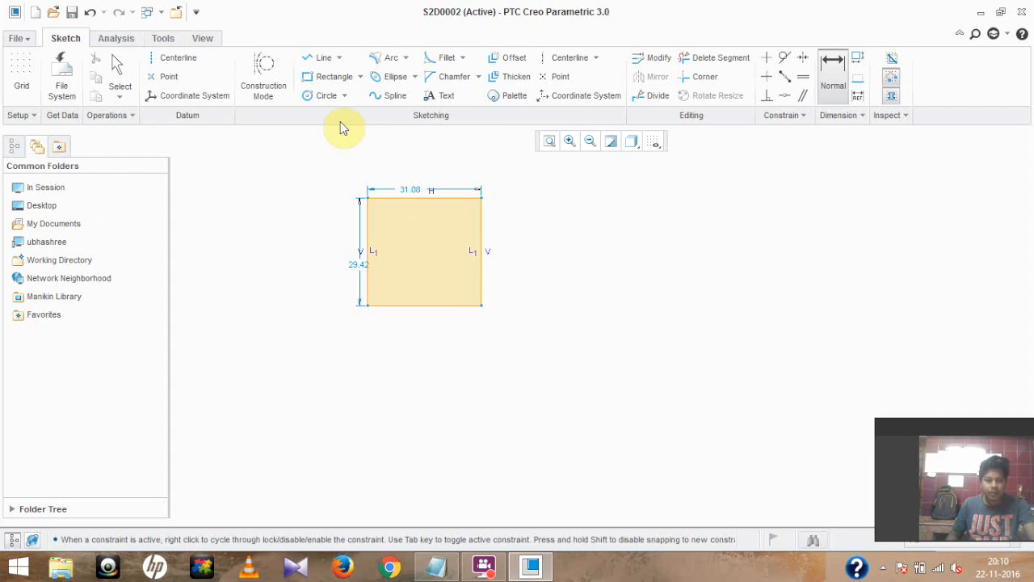
# Step: Draw a second line directly over the rectangle's top edge, from its left corner to its right corner
pyautogui.click(339, 59)
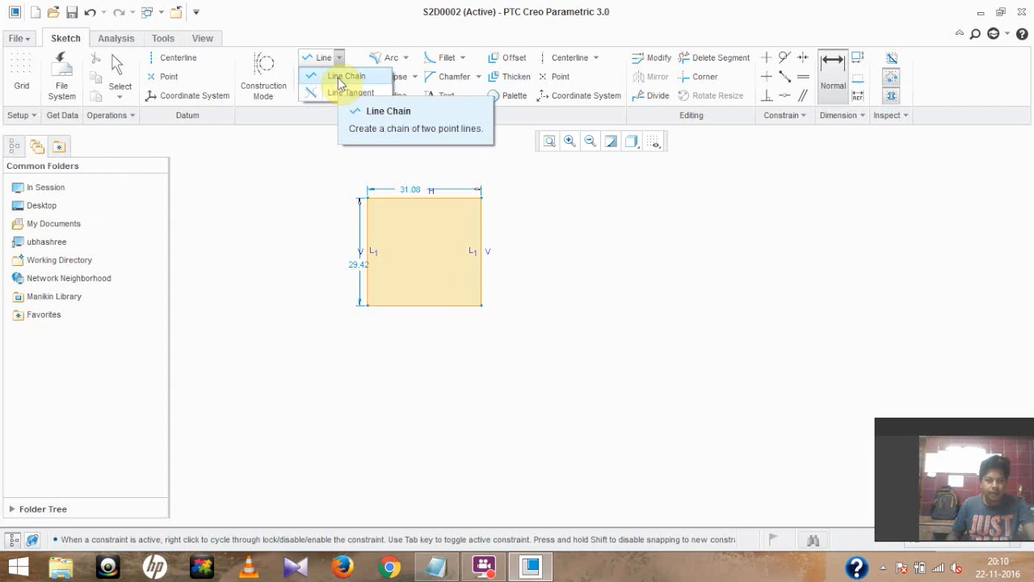
pyautogui.click(340, 81)
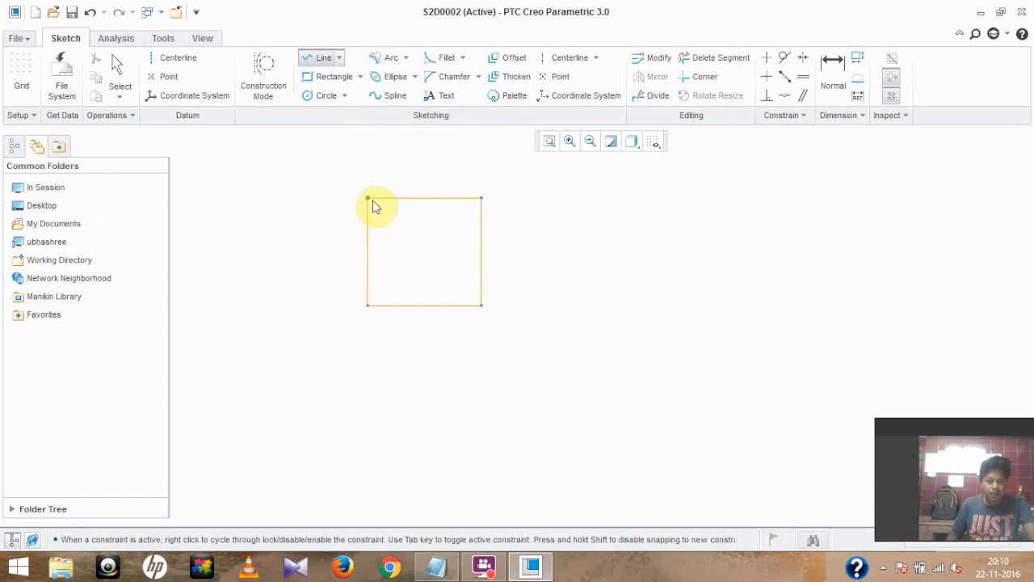
pyautogui.click(370, 199)
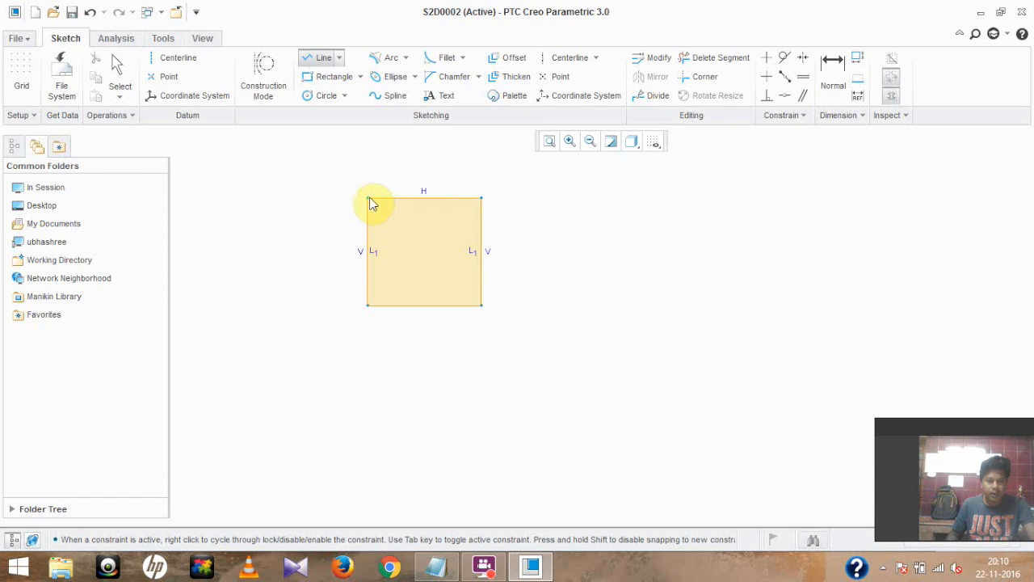
pyautogui.click(369, 200)
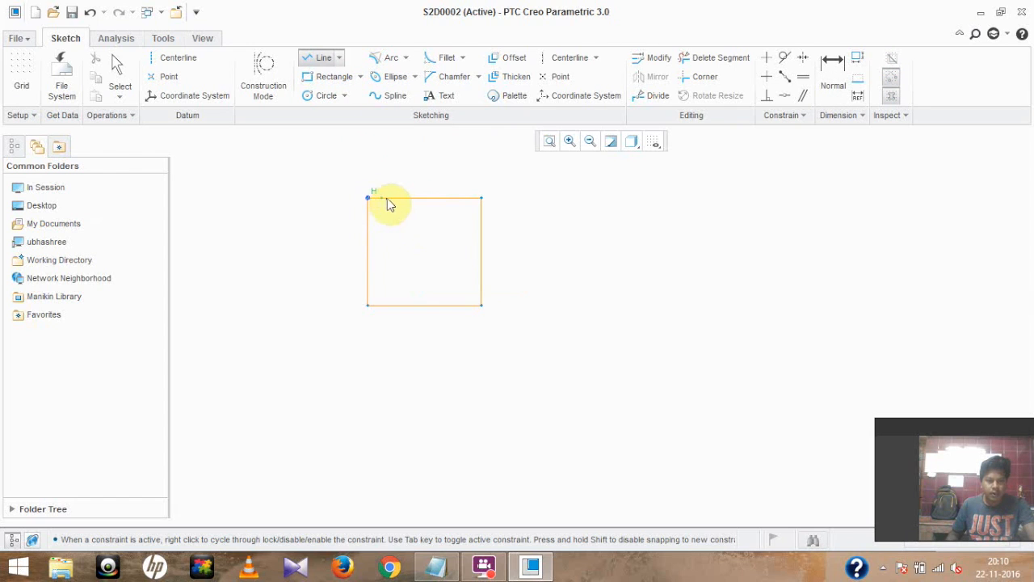
pyautogui.click(481, 198)
pyautogui.middleClick(482, 203)
pyautogui.click(481, 197)
pyautogui.middleClick(518, 212)
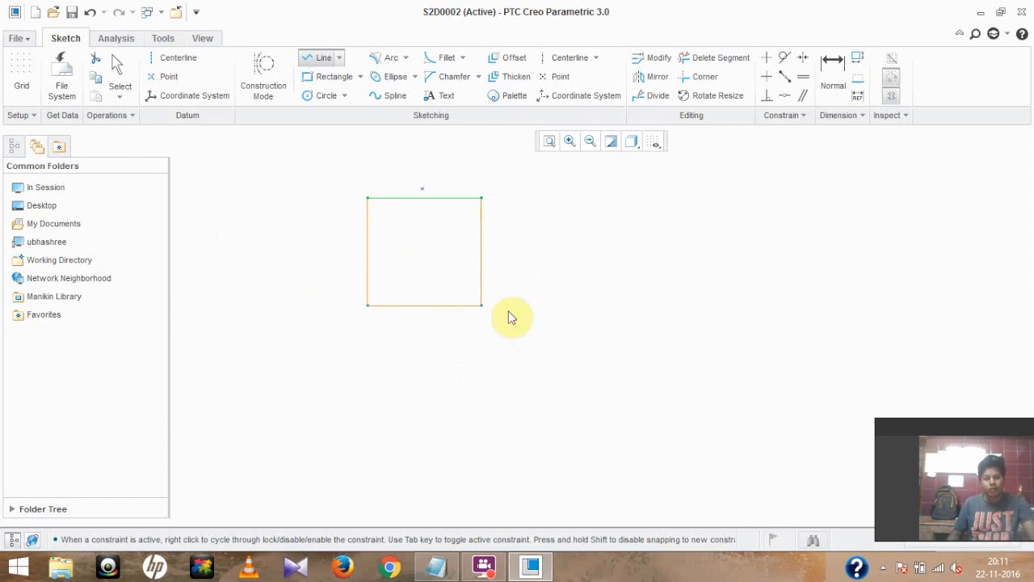
# Step: Leave the Line command and highlight the overlapping geometry in the sketch
pyautogui.click(833, 73)
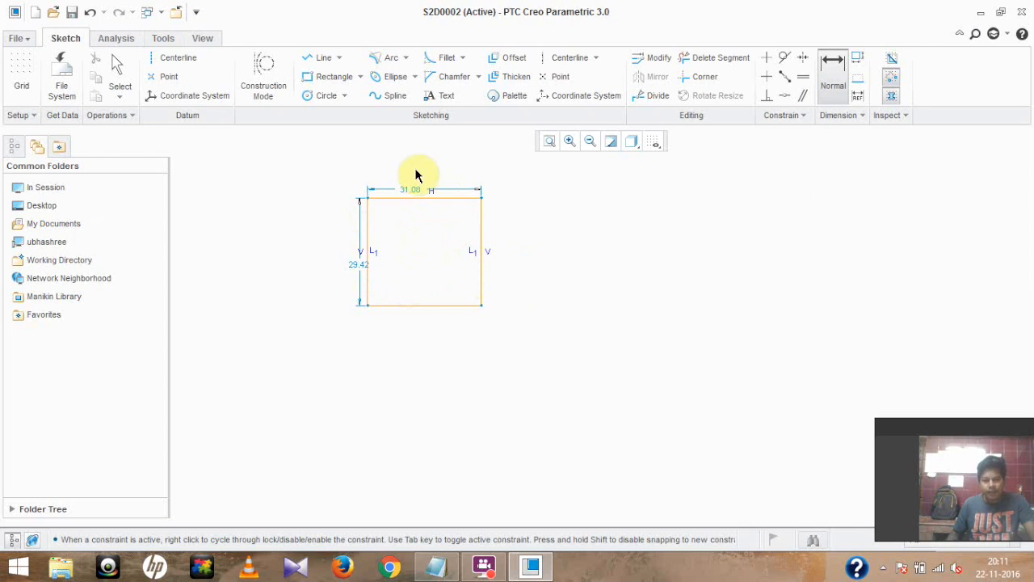
pyautogui.click(367, 265)
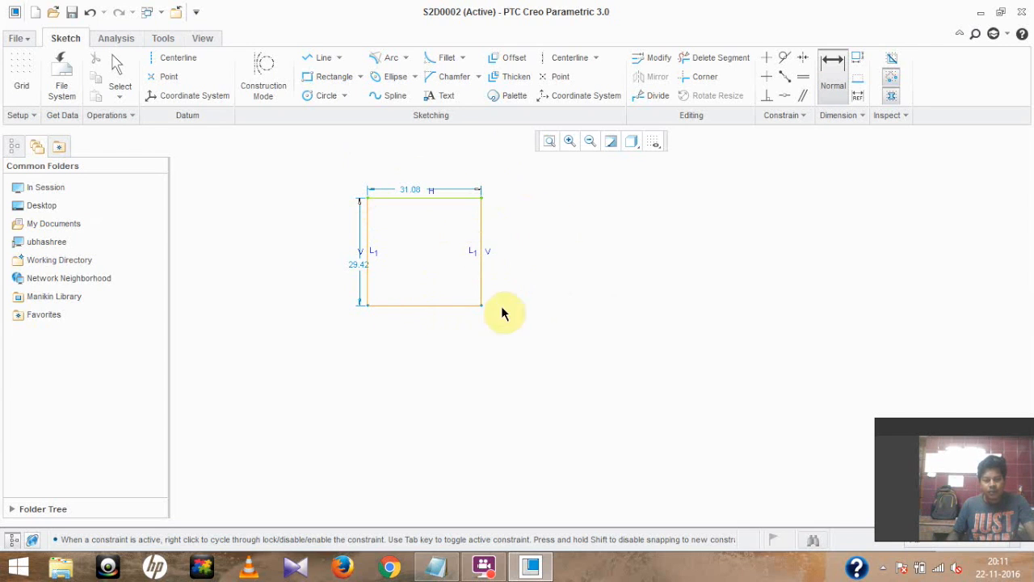
pyautogui.click(893, 63)
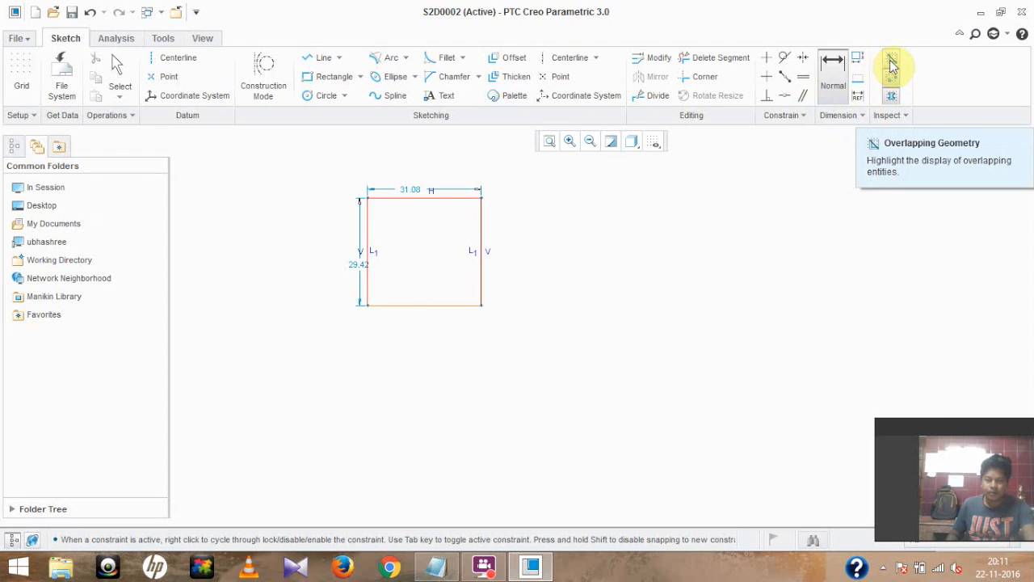
# Step: Select the rectangle's left vertical line and delete it
pyautogui.click(368, 228)
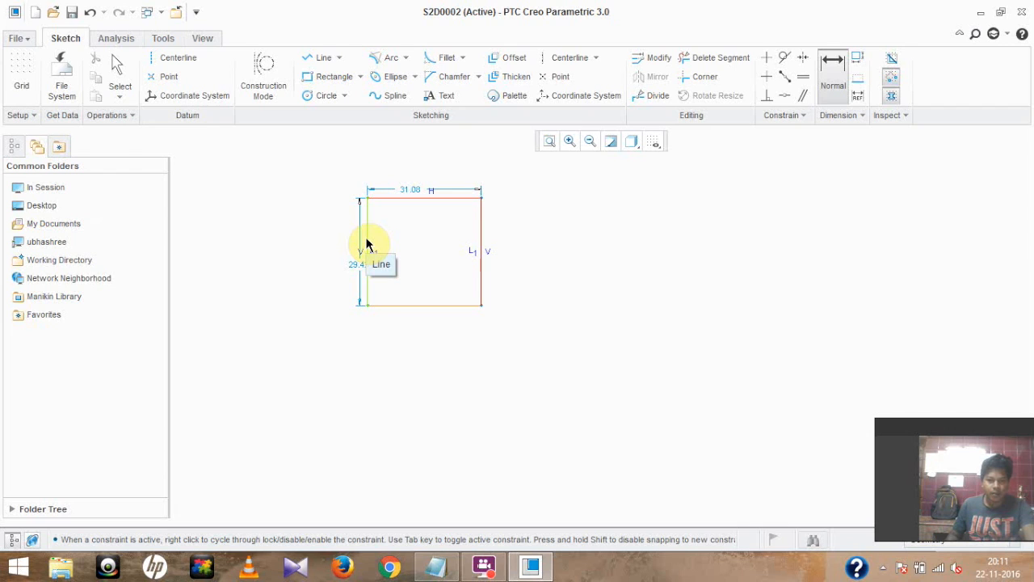
pyautogui.middleClick(423, 243)
pyautogui.click(368, 244)
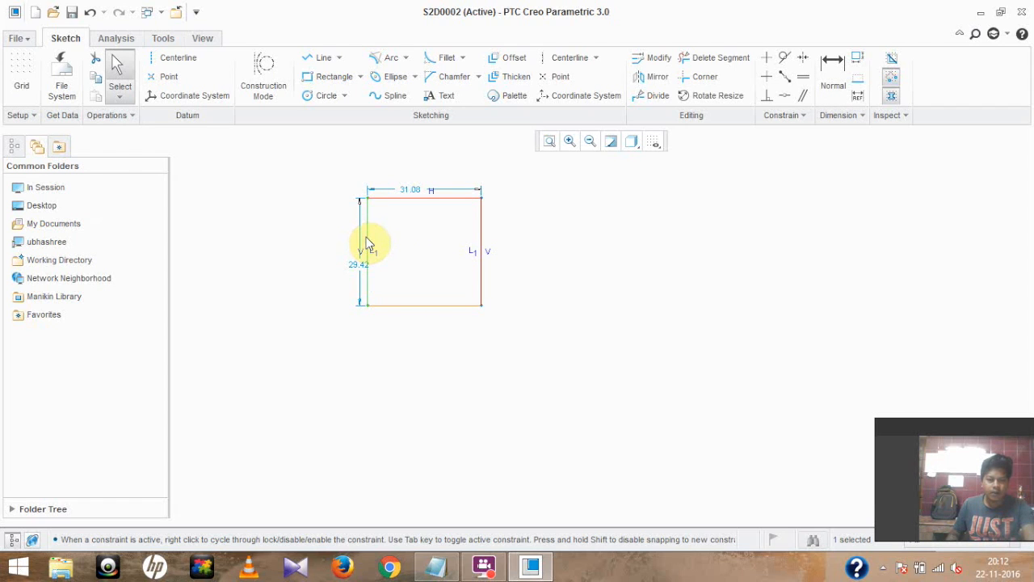
pyautogui.press('Delete')
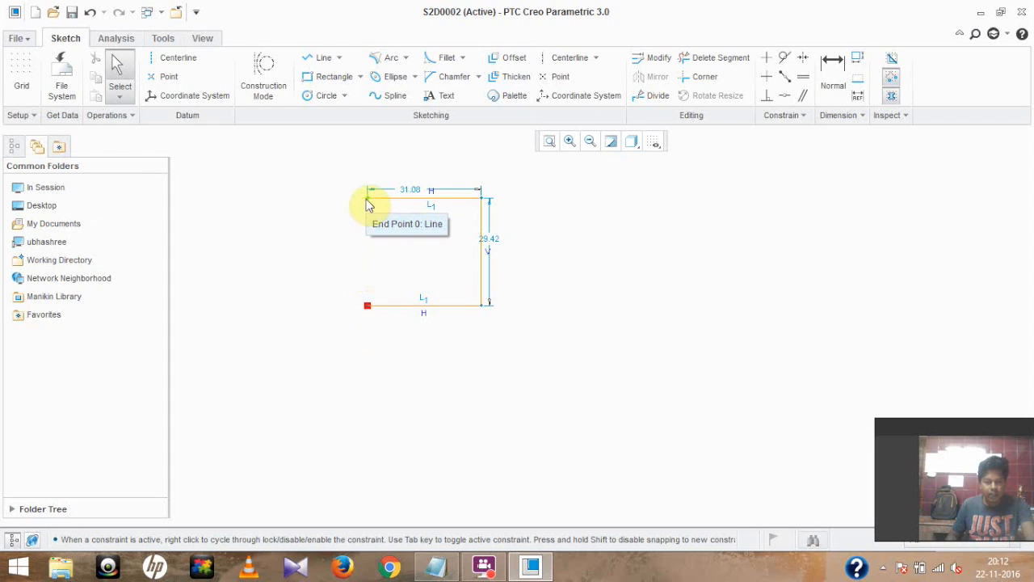
# Step: Redraw the left edge with a vertical line from the lower left endpoint to the upper left one
pyautogui.click(339, 58)
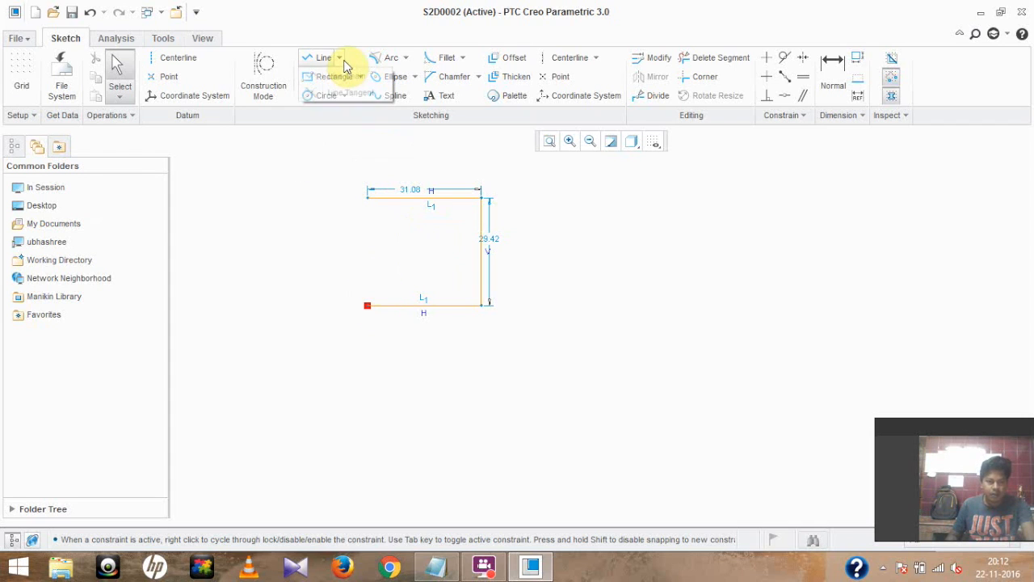
pyautogui.click(348, 77)
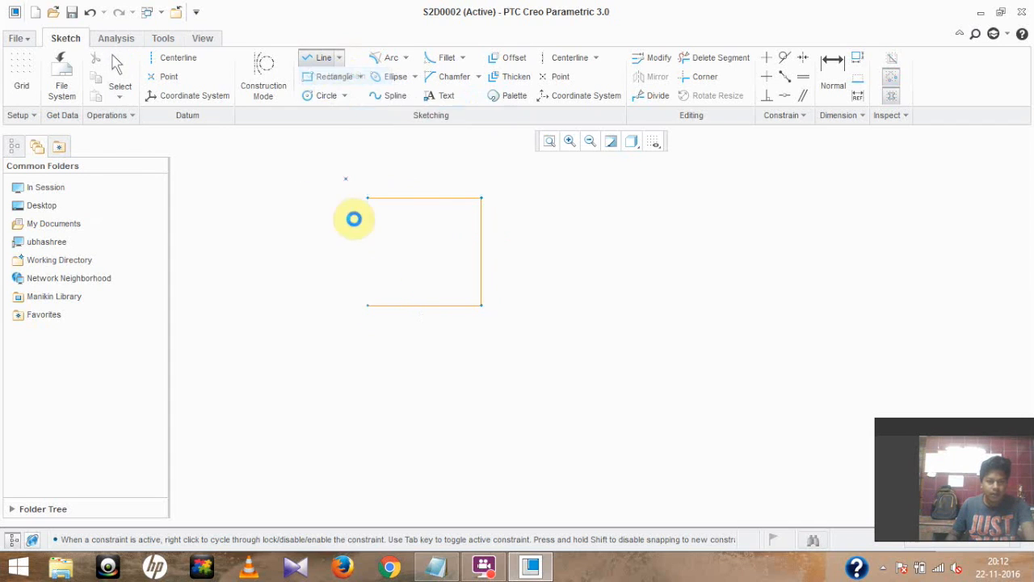
pyautogui.click(367, 307)
pyautogui.click(369, 206)
pyautogui.middleClick(301, 256)
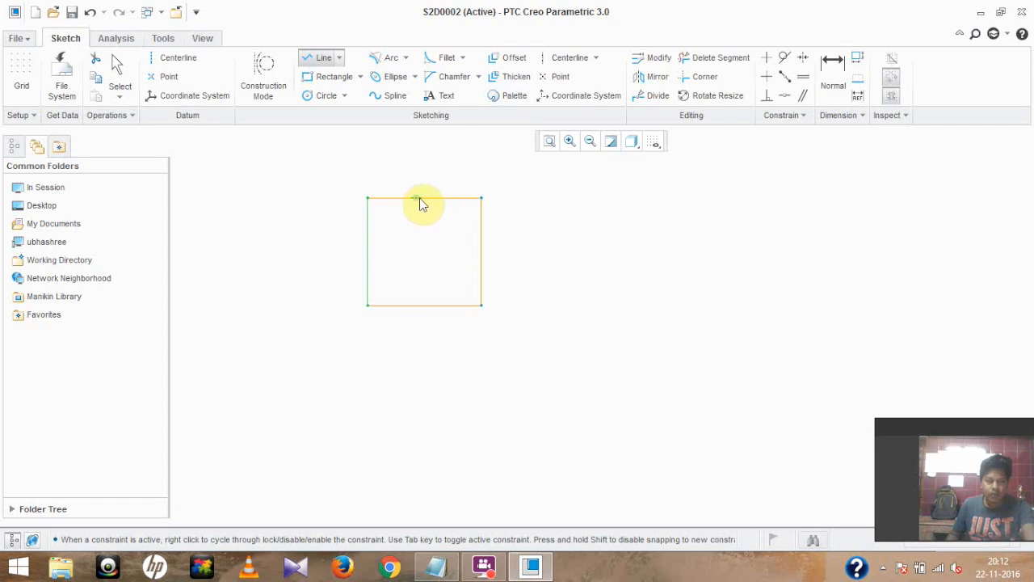
# Step: Leave the Line command and delete the duplicate line on the rectangle's top edge
pyautogui.middleClick(451, 202)
pyautogui.click(449, 203)
pyautogui.click(454, 206)
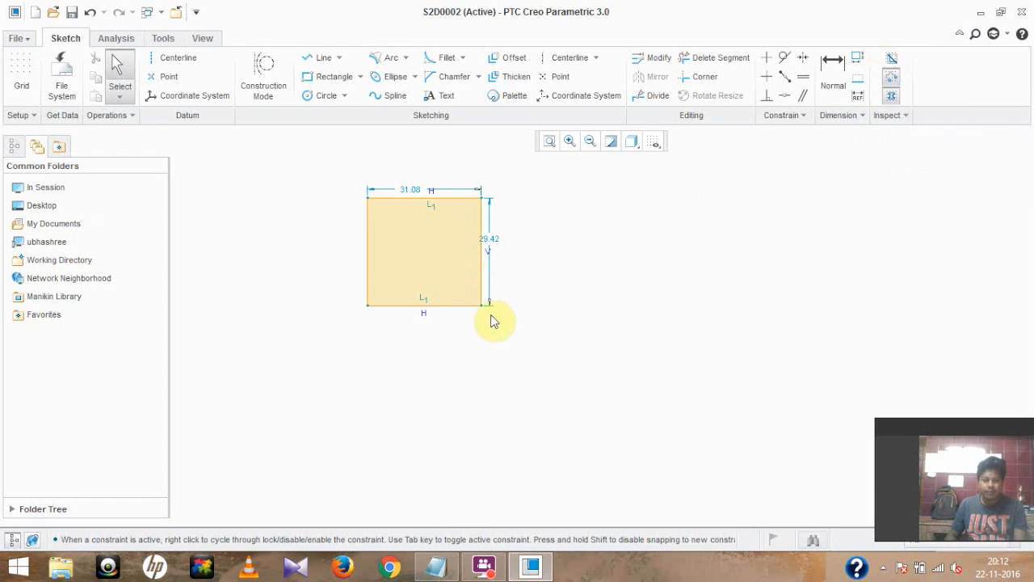
# Step: Select the rectangle's top edge and delete it
pyautogui.scroll(-3, 493, 321)
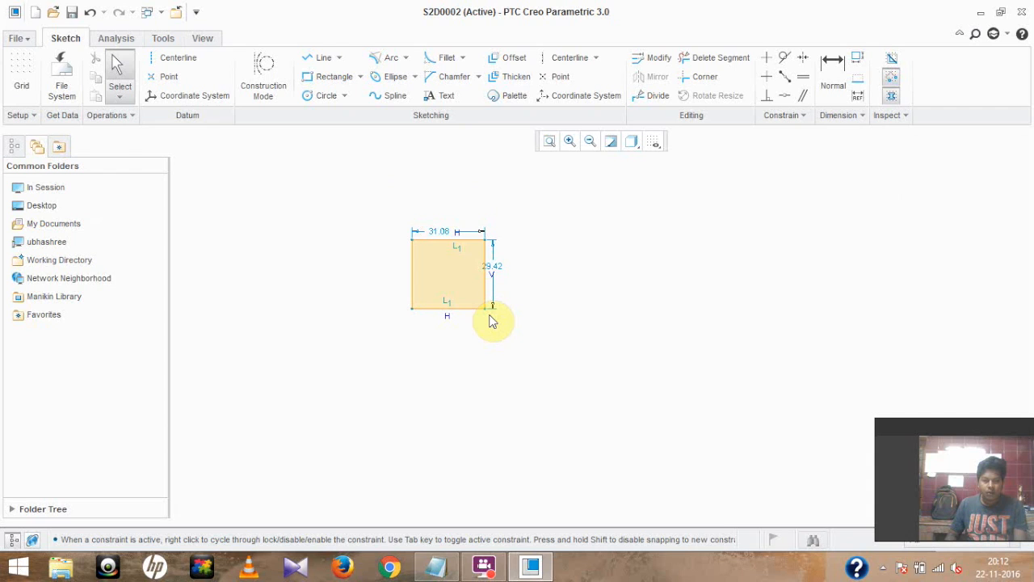
pyautogui.scroll(-1, 493, 321)
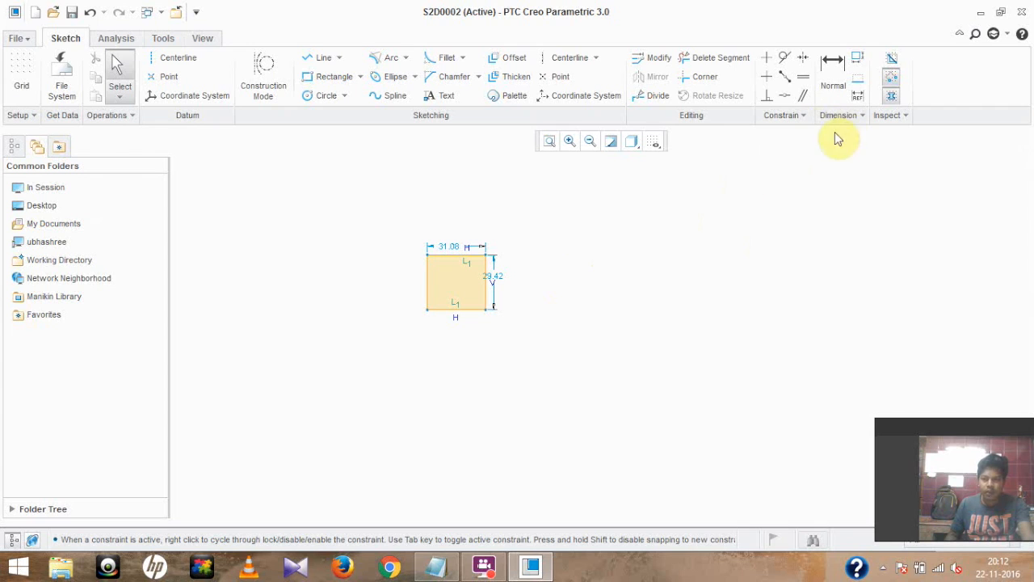
pyautogui.click(891, 76)
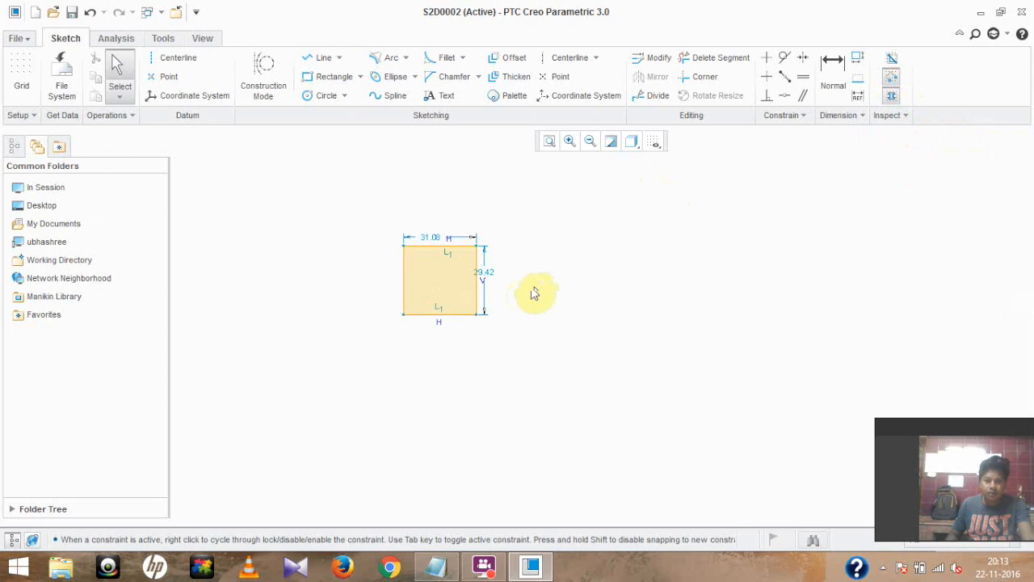
pyautogui.scroll(-3, 529, 294)
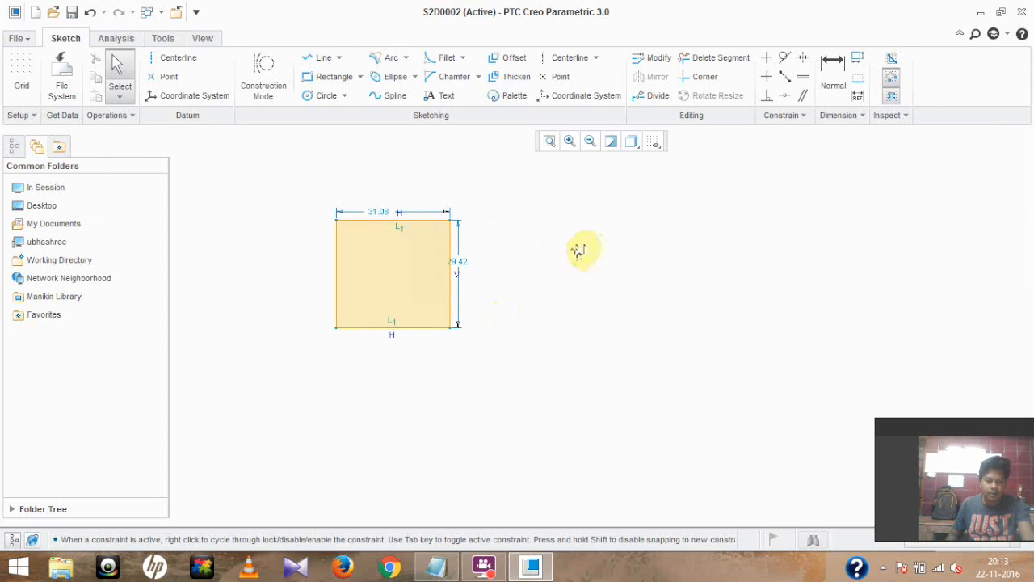
pyautogui.moveTo(531, 269); pyautogui.dragTo(618, 340, button='middle')
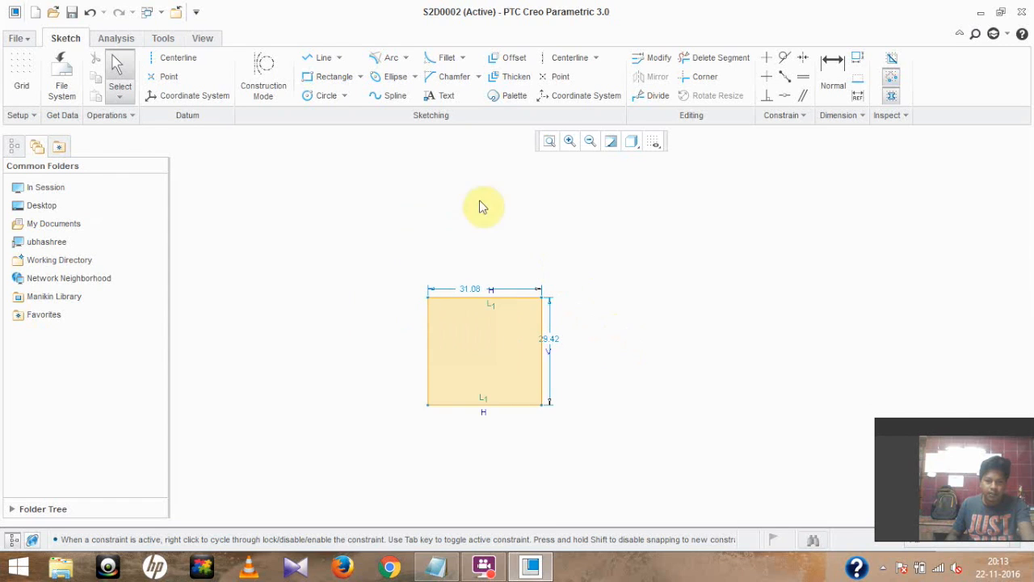
pyautogui.click(469, 297)
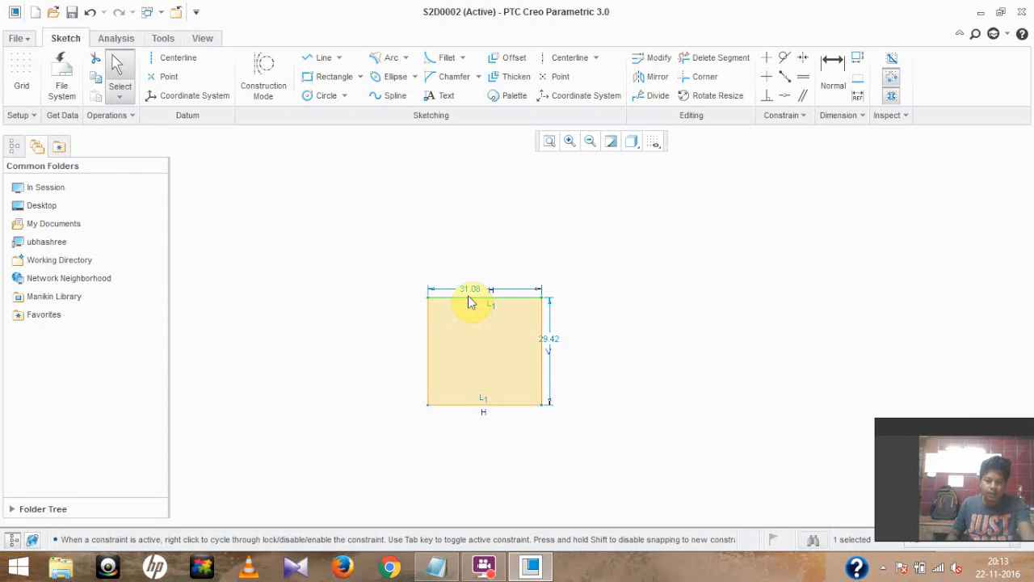
pyautogui.press('Delete')
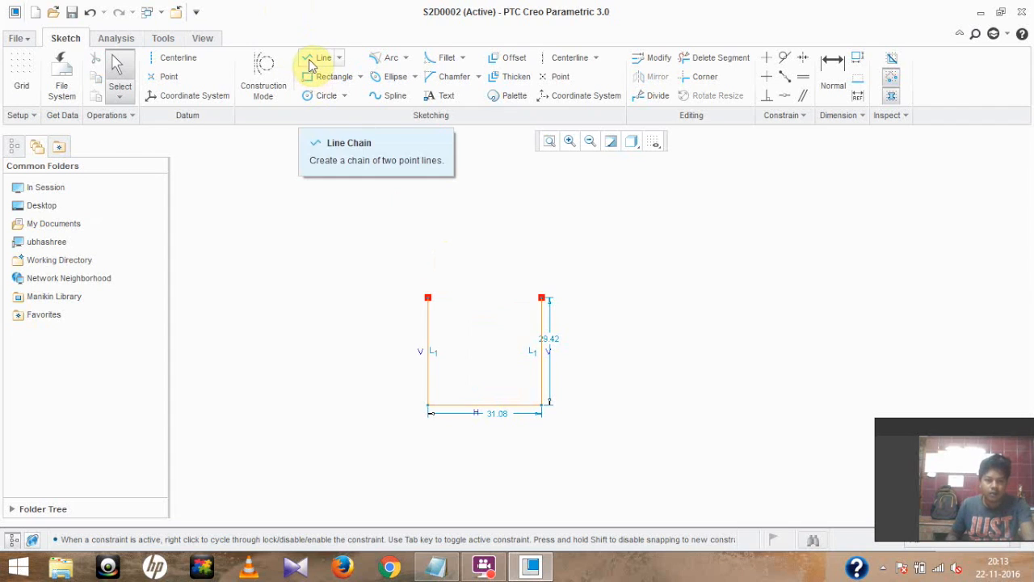
# Step: Draw a horizontal line about 27.71 long from the upper left corner, stopping just short of the upper right corner
pyautogui.click(315, 59)
pyautogui.click(429, 298)
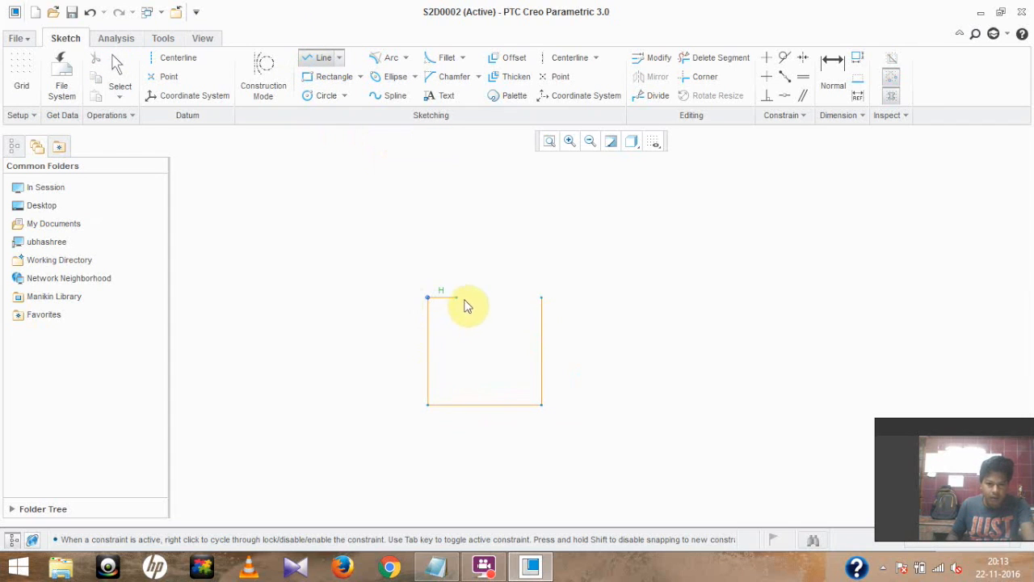
pyautogui.click(529, 298)
pyautogui.middleClick(534, 248)
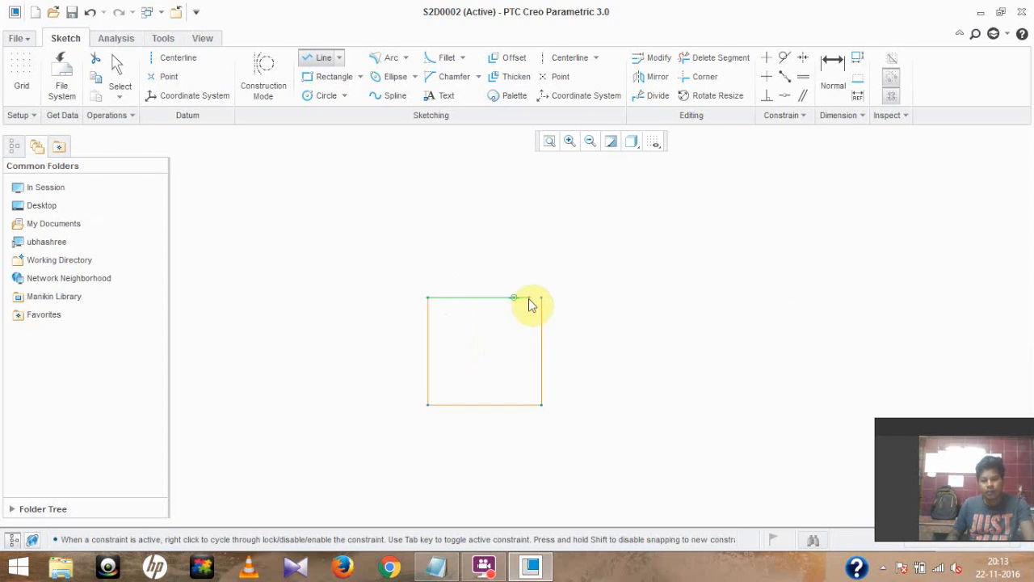
# Step: Leave the Line command and examine the highlighted open ends at the upper right gap from a distance and up close
pyautogui.scroll(2, 541, 307)
pyautogui.scroll(-5, 541, 306)
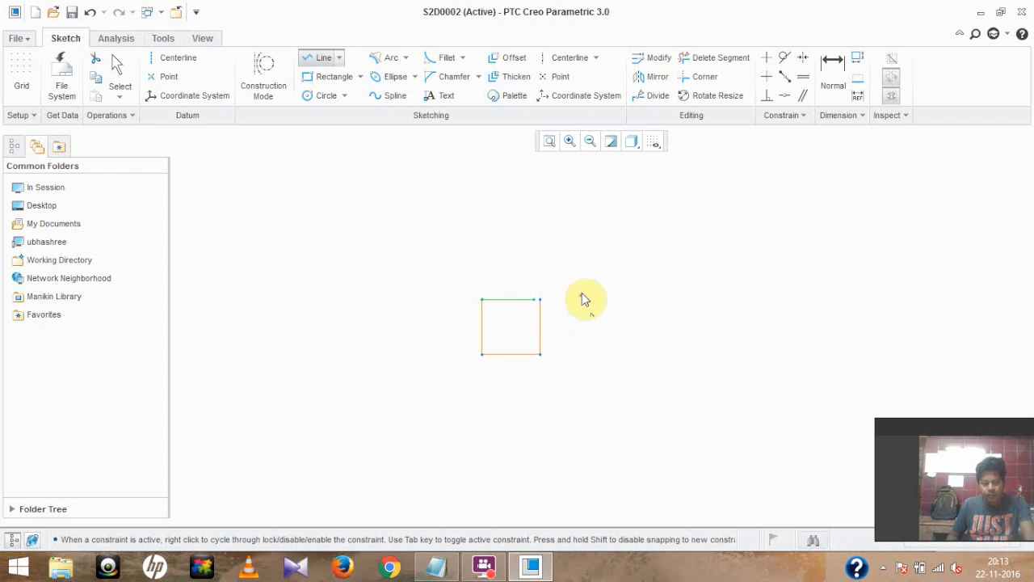
pyautogui.scroll(-2, 582, 292)
pyautogui.scroll(-1, 582, 292)
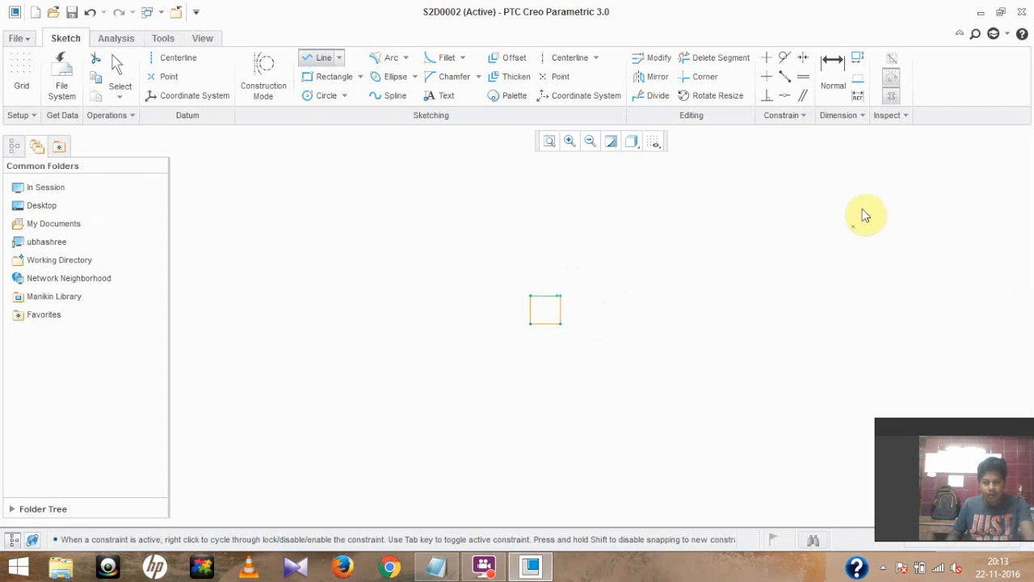
pyautogui.click(833, 66)
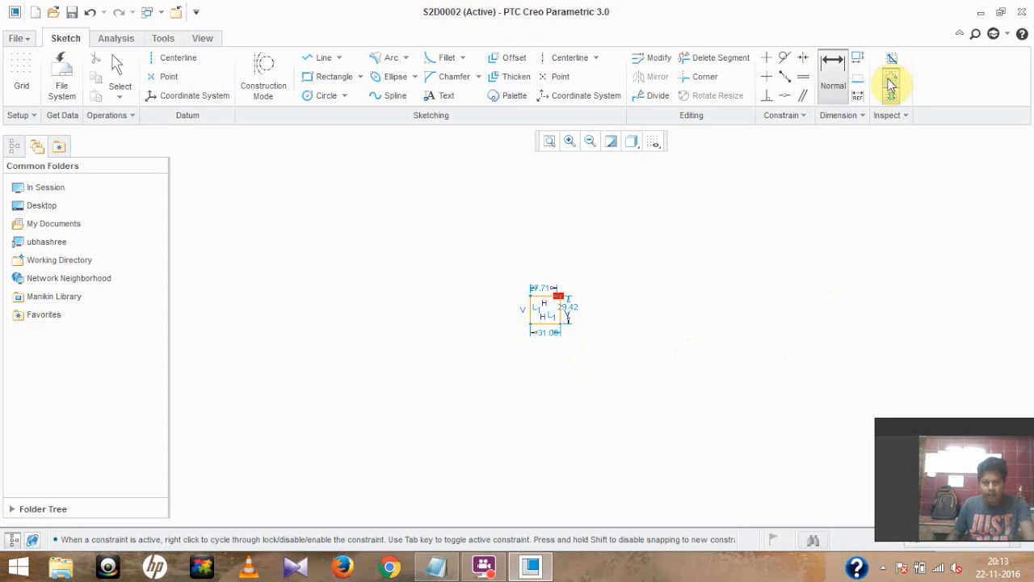
pyautogui.scroll(3, 560, 316)
pyautogui.scroll(2, 559, 319)
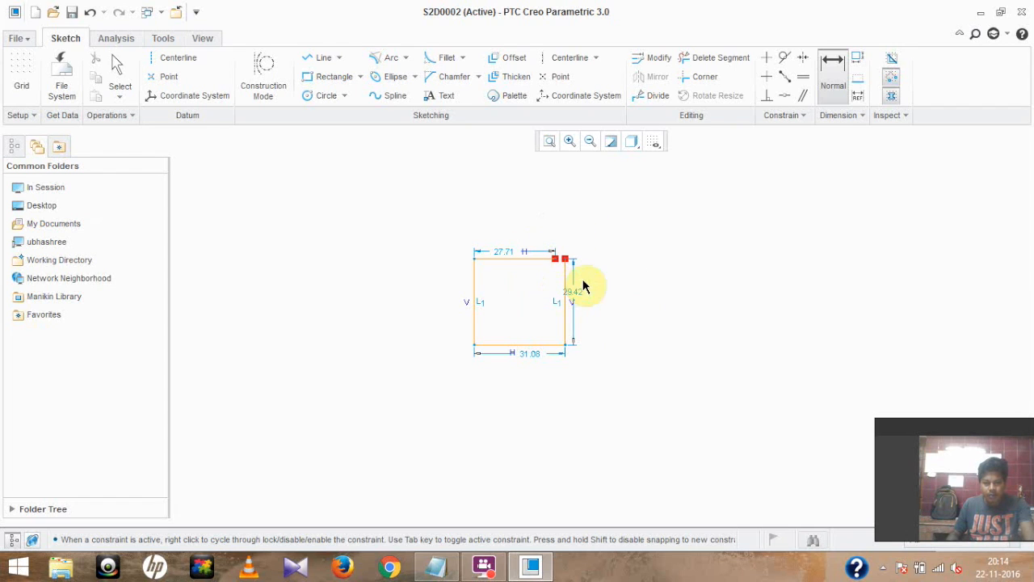
pyautogui.scroll(1, 576, 252)
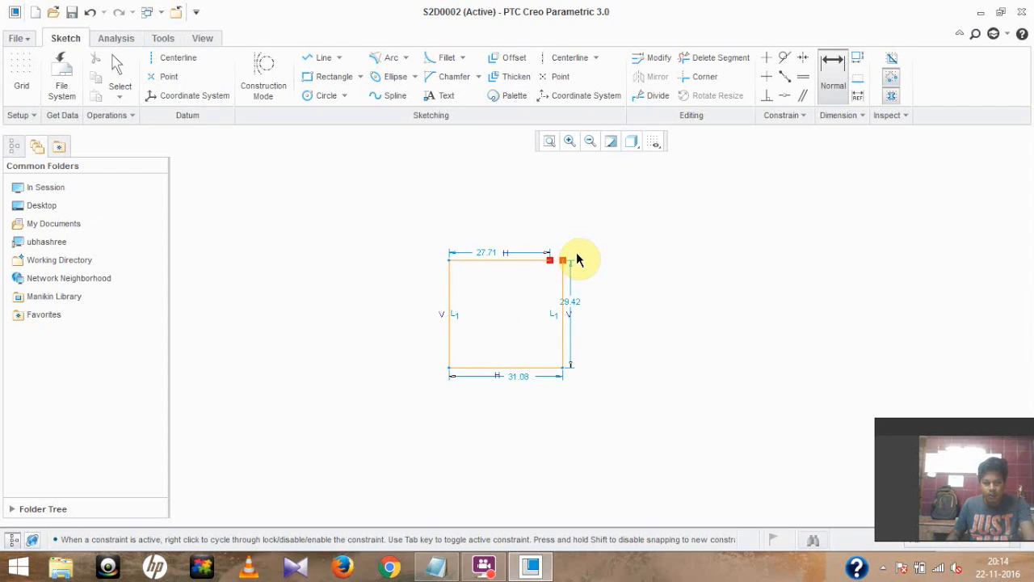
pyautogui.scroll(6, 577, 259)
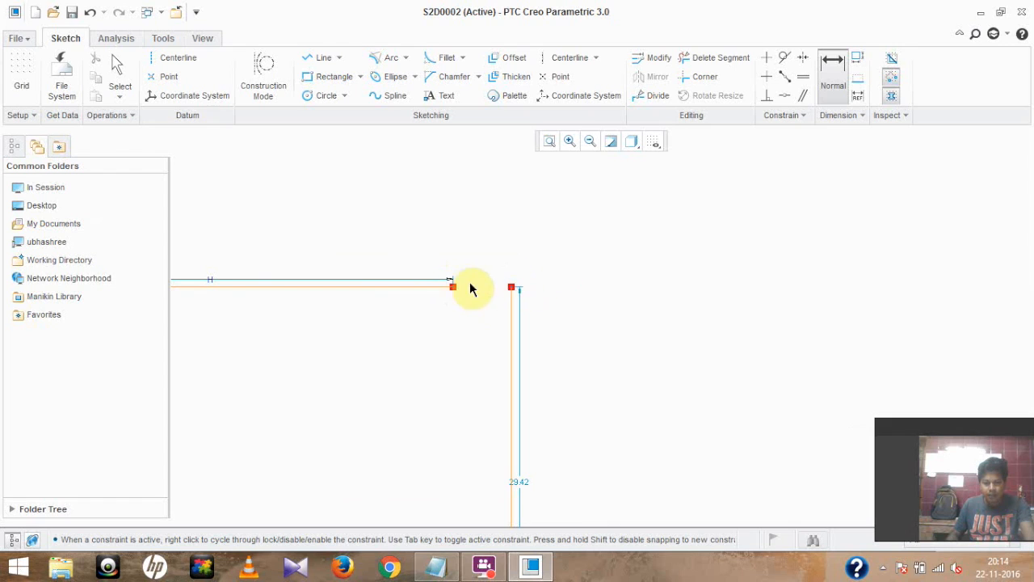
# Step: Leave the active dimension command and delete the short horizontal line along the open top side of the rectangle
pyautogui.scroll(-5, 344, 348)
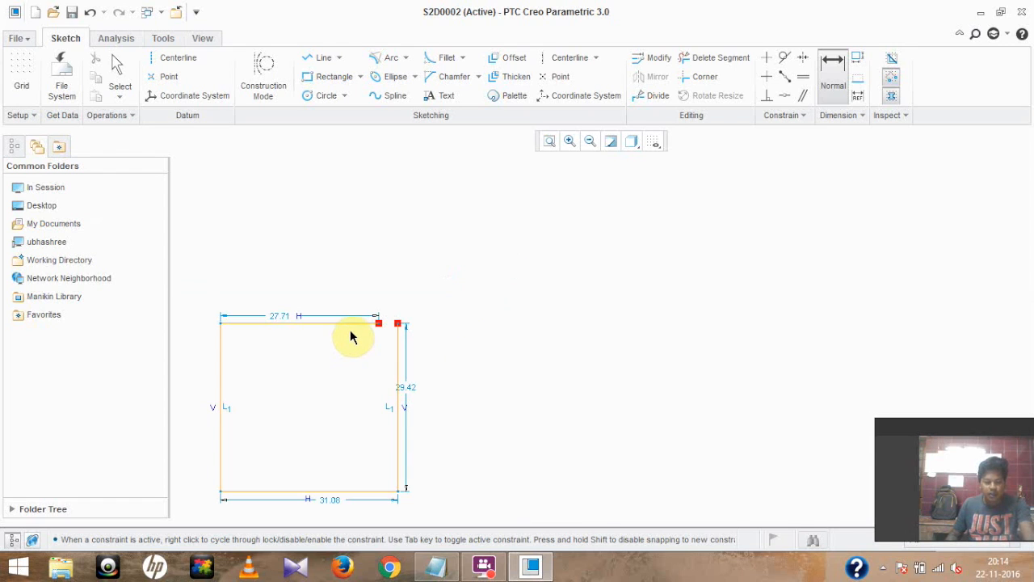
pyautogui.press('Escape')
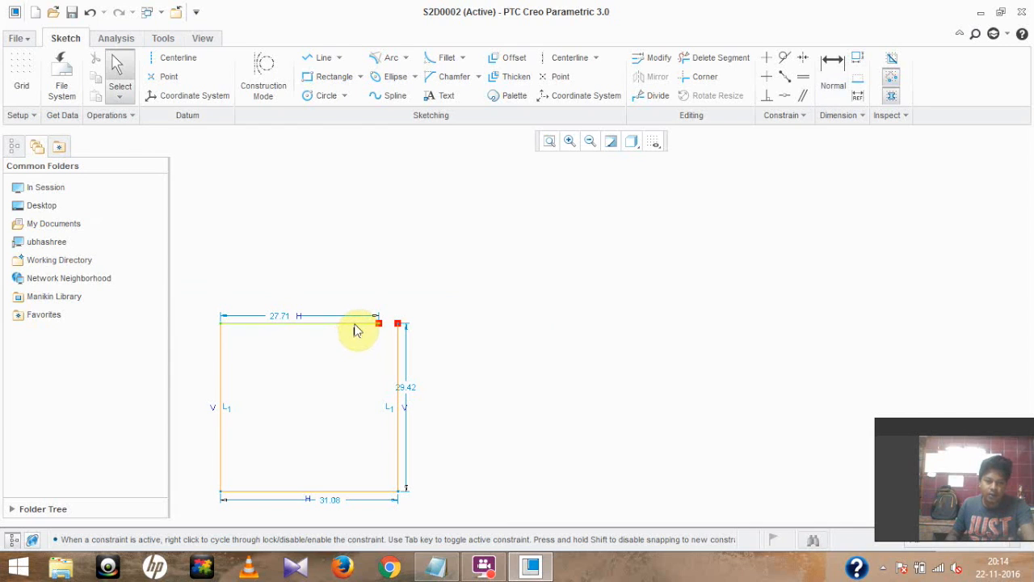
pyautogui.click(354, 324)
pyautogui.press('Delete')
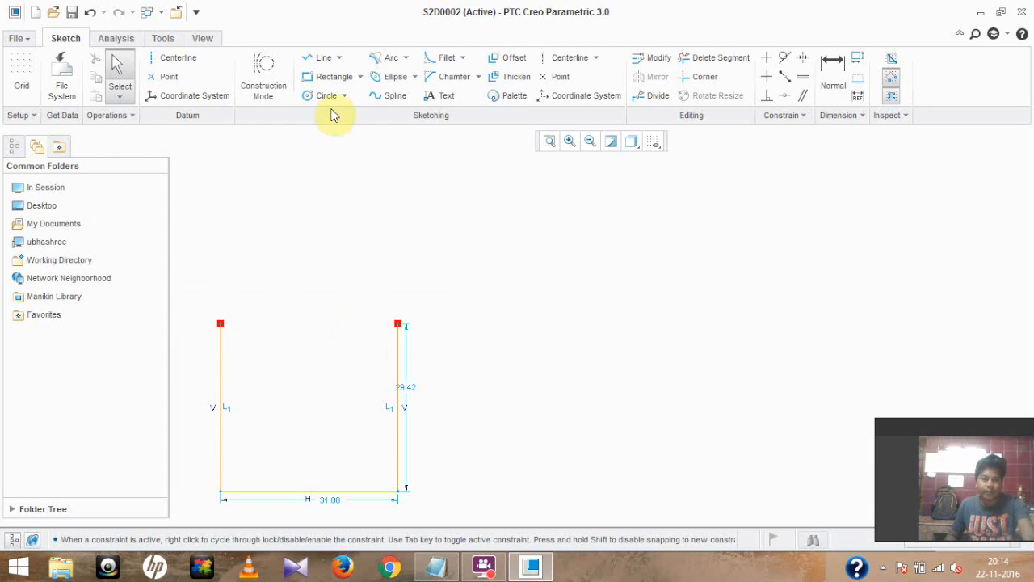
# Step: Close the loop with a horizontal line joining the two open upper endpoints, then switch from the Line command to Normal dimensioning
pyautogui.click(321, 57)
pyautogui.click(220, 324)
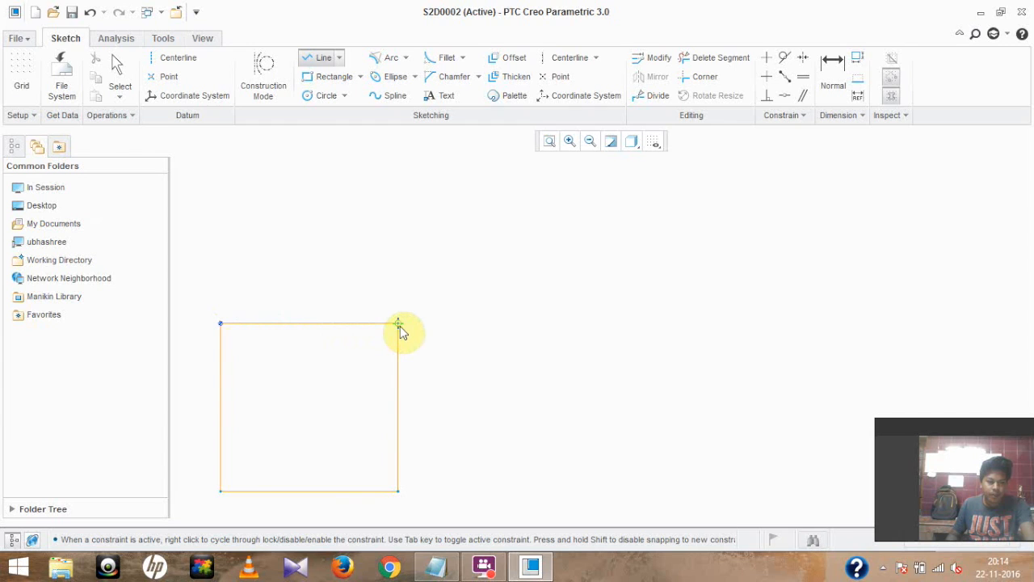
pyautogui.middleClick(617, 284)
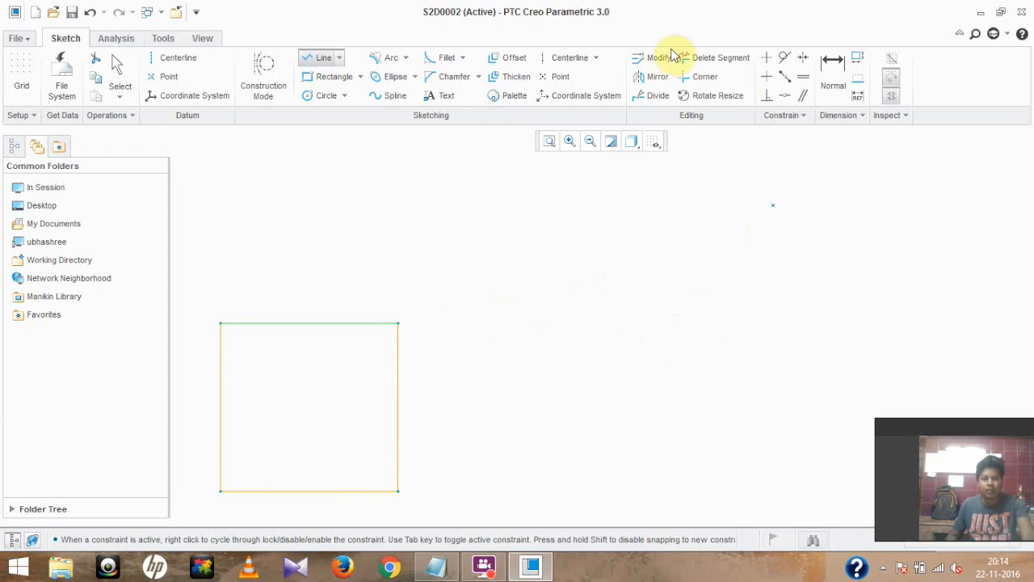
pyautogui.click(833, 71)
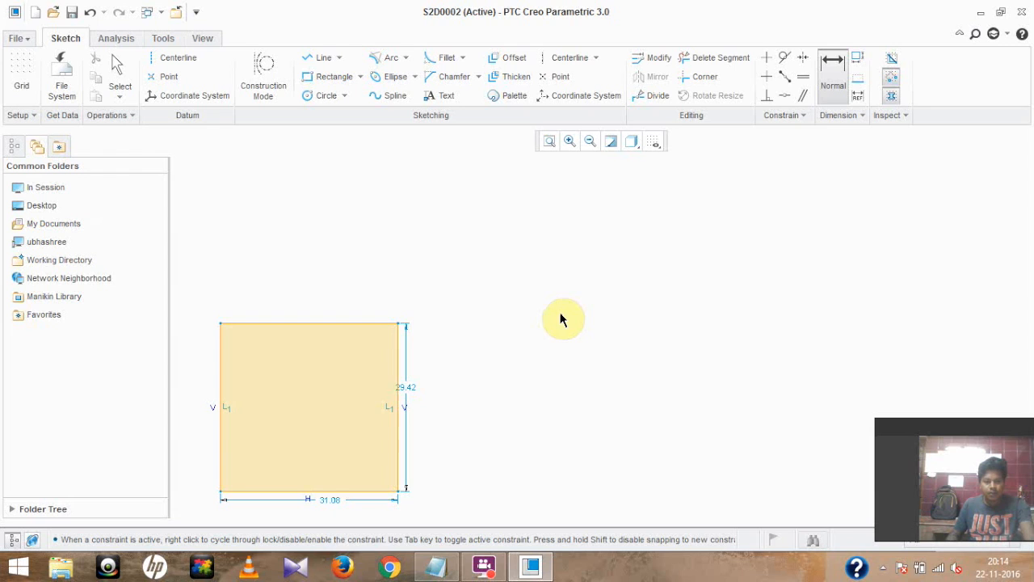
pyautogui.moveTo(538, 313)
pyautogui.keyDown('shift'); pyautogui.mouseDown(button='middle')
pyautogui.moveTo(641, 251)
pyautogui.moveTo(775, 211)
pyautogui.mouseUp(button='middle'); pyautogui.keyUp('shift')
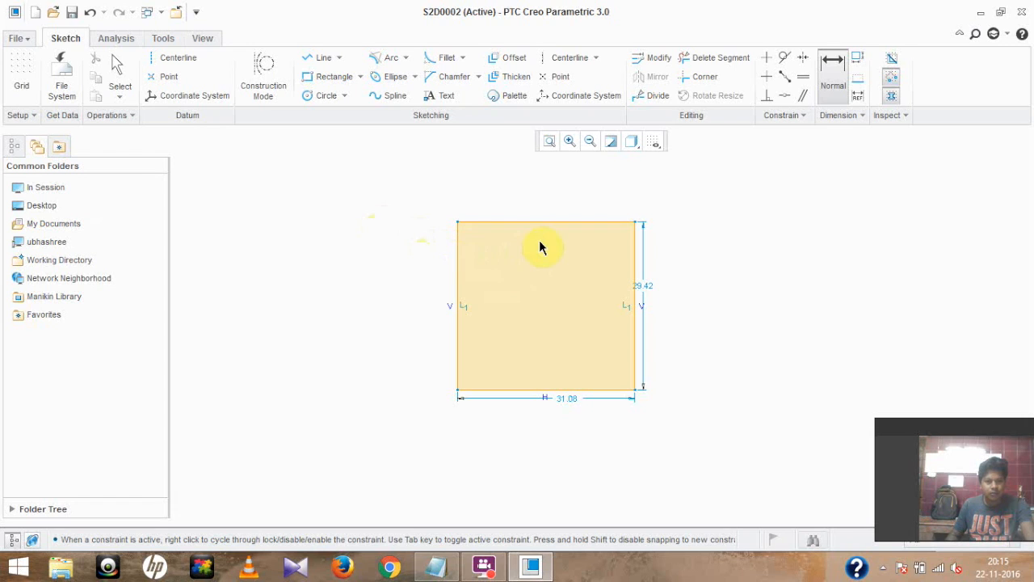
pyautogui.scroll(-3, 539, 239)
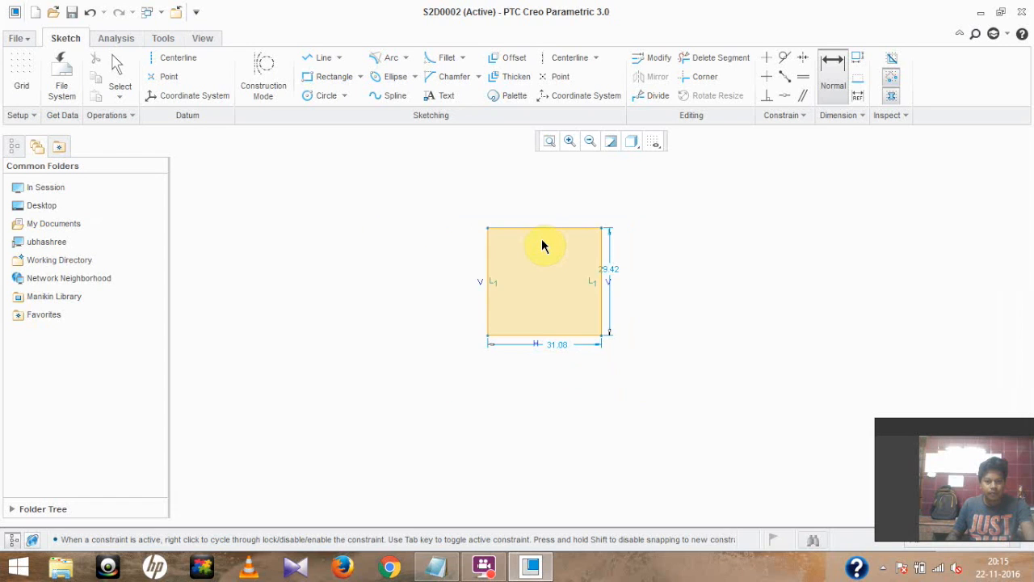
pyautogui.scroll(2, 541, 241)
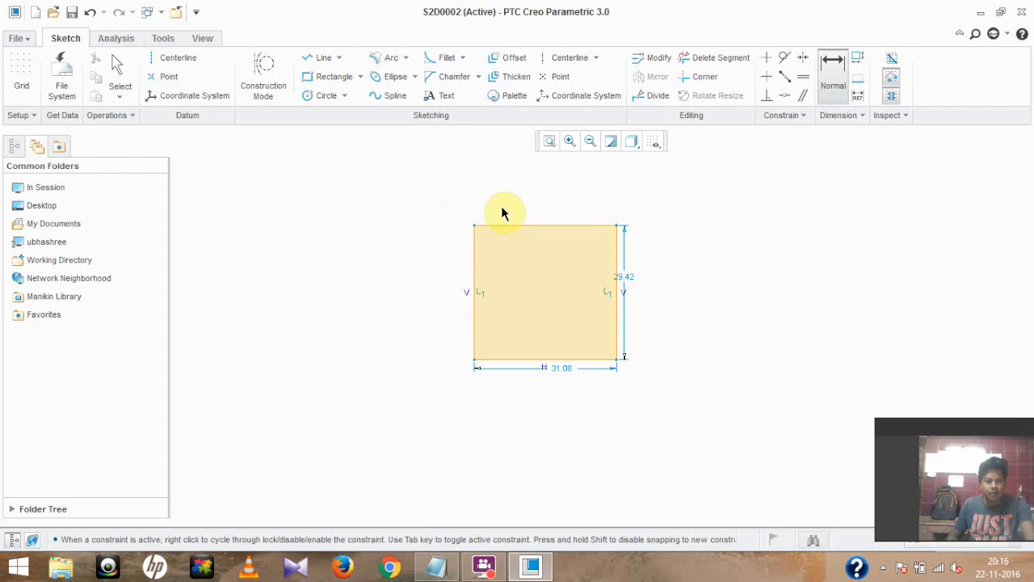
pyautogui.scroll(-1, 501, 209)
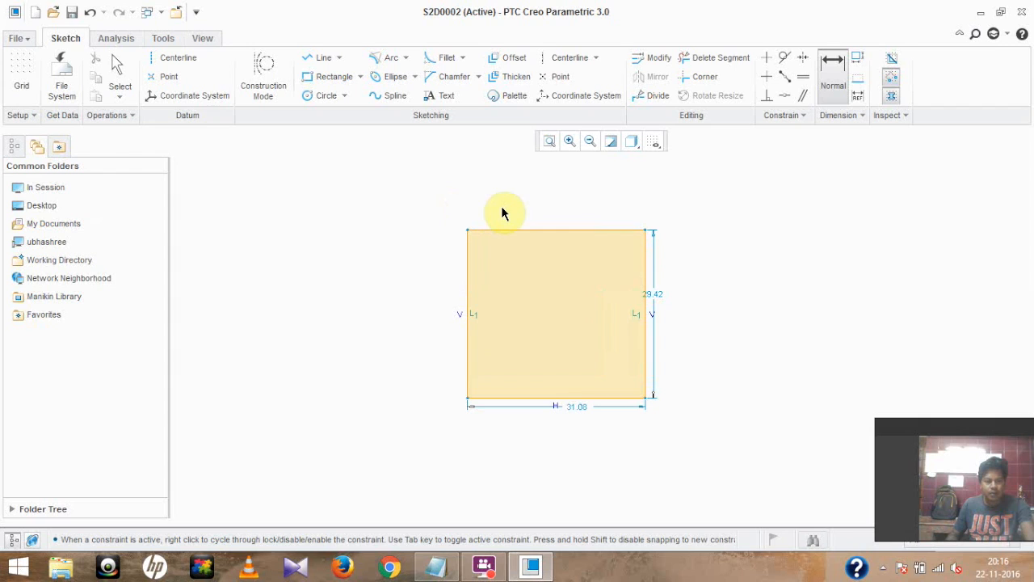
pyautogui.scroll(1, 502, 208)
pyautogui.scroll(1, 501, 212)
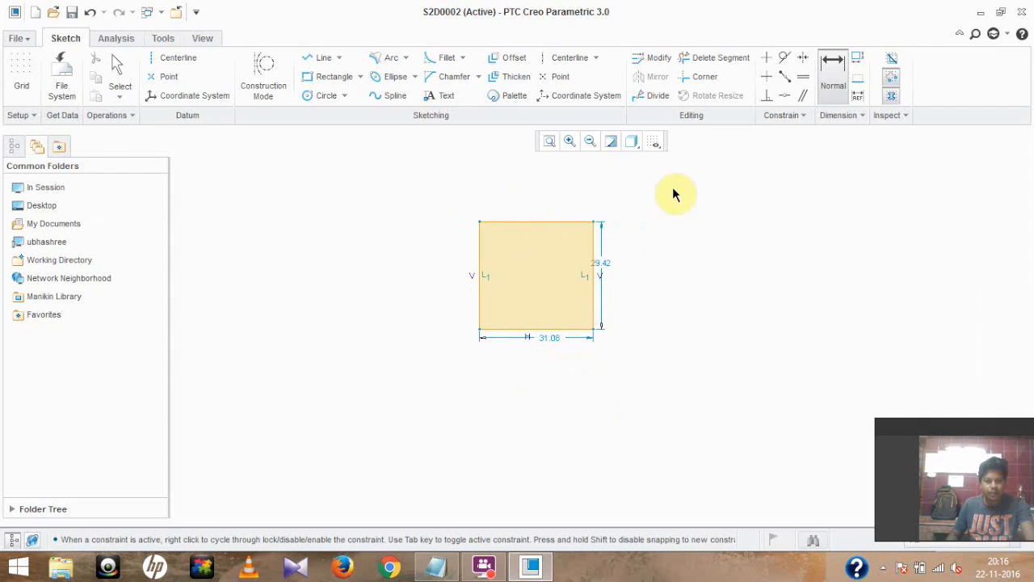
pyautogui.click(883, 567)
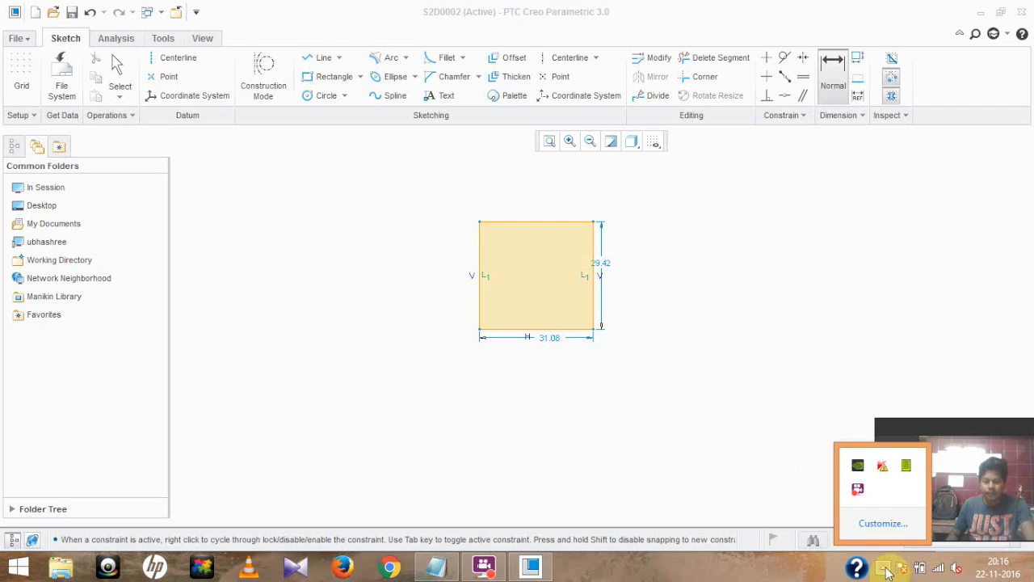
pyautogui.rightClick(861, 494)
pyautogui.click(884, 341)
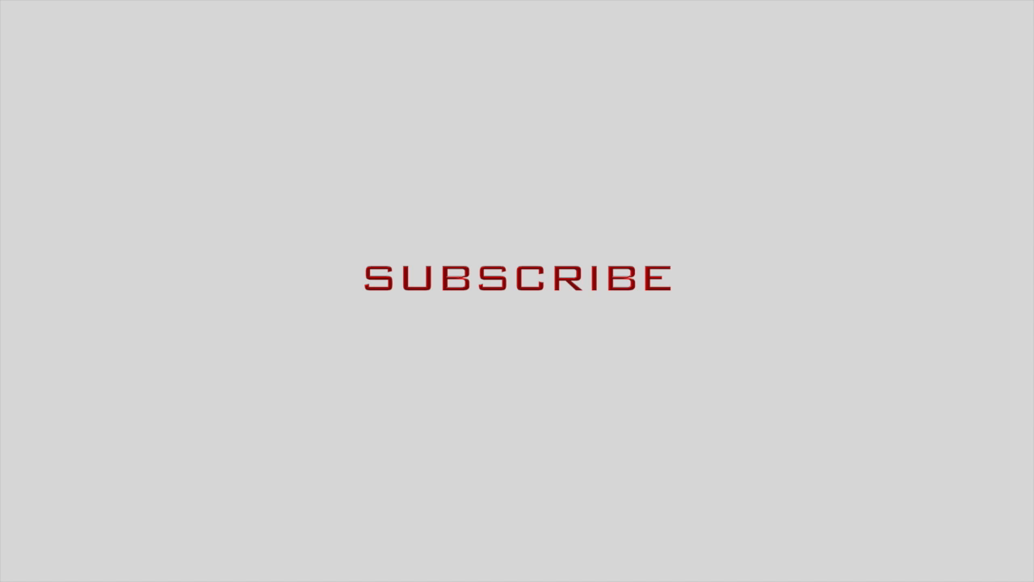